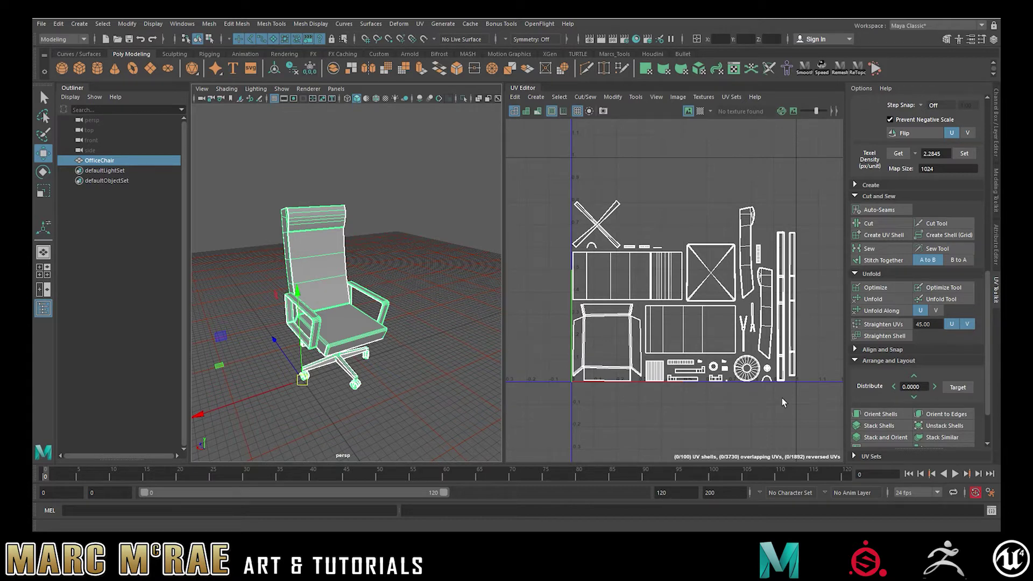
Switch to UV shell selection, select the small octagonal cap shell near the base of the layout and frame it.
scroll(380, 383, up, 2)
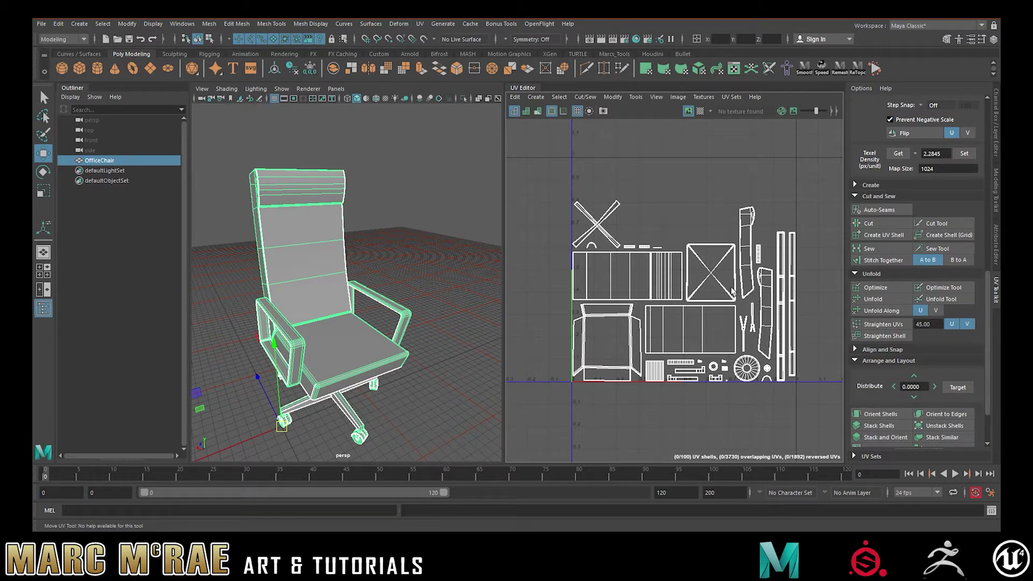
right_drag(679, 219, 653, 201)
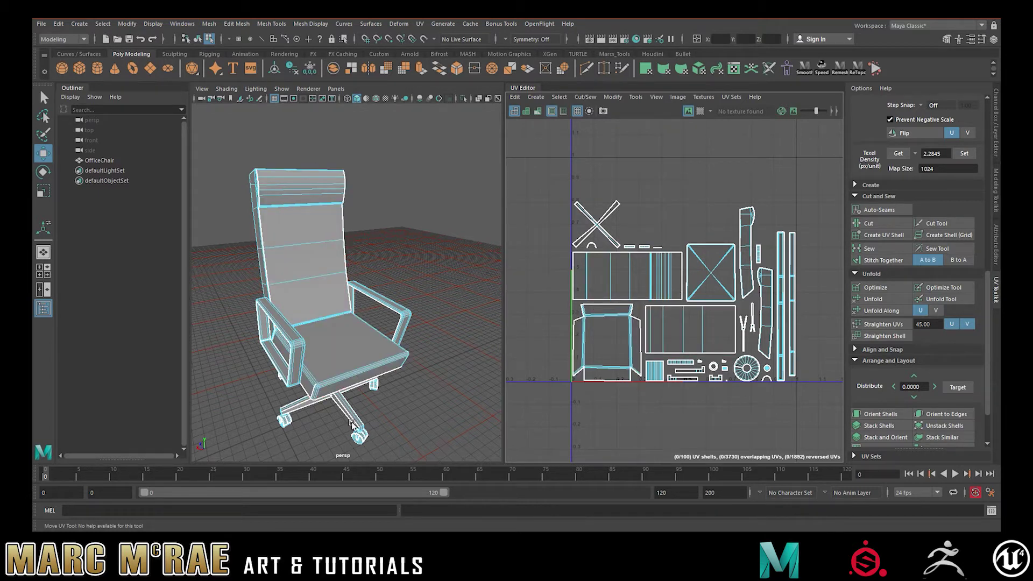
click(728, 382)
key(f)
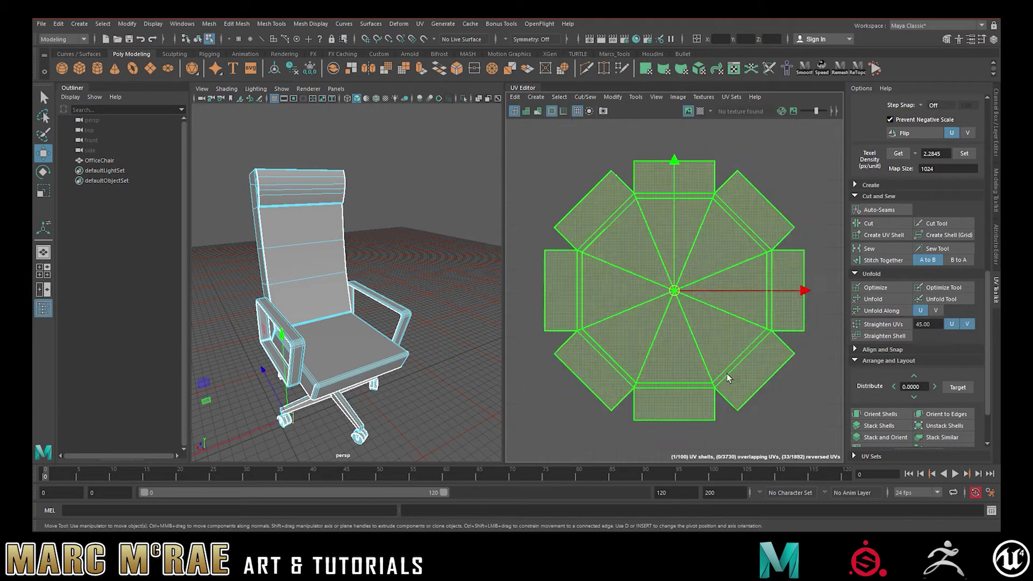
Get the texel density of the small octagonal cap shell with a map size of 1024, then deselect it.
scroll(795, 405, down, 1)
scroll(682, 289, down, 4)
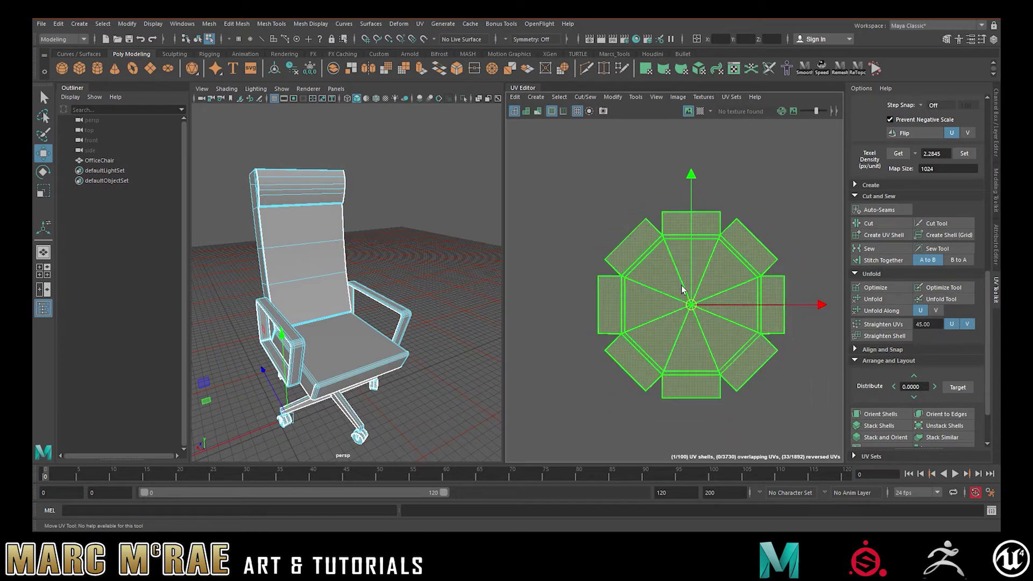
scroll(683, 294, down, 12)
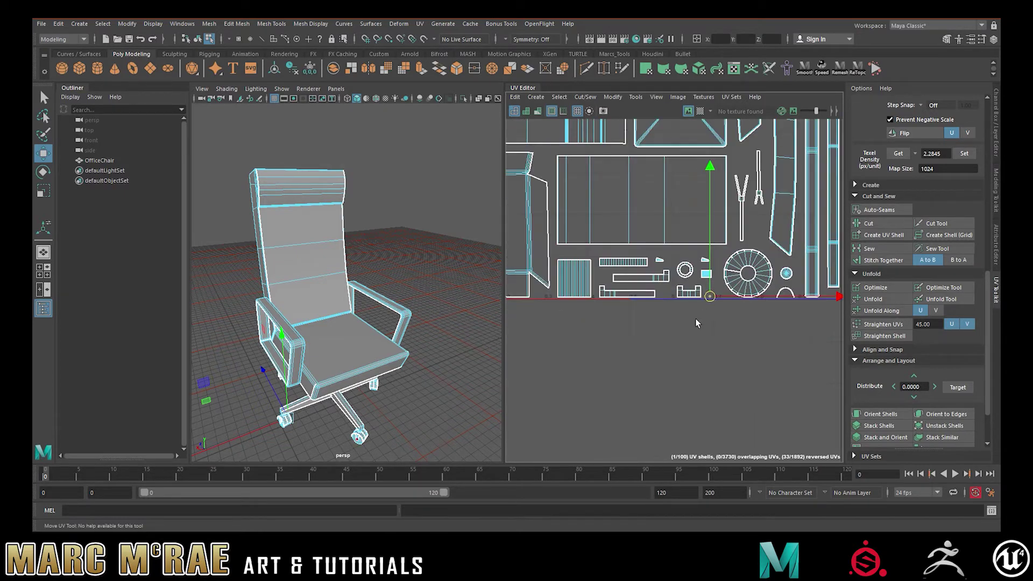
alt+middle_drag(696, 327, 728, 404)
scroll(728, 404, down, 3)
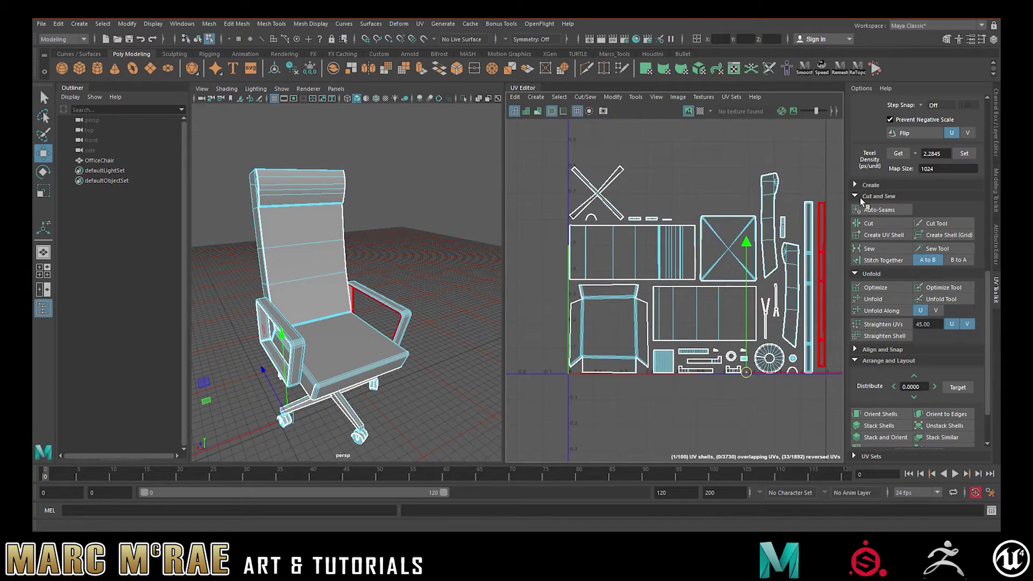
click(898, 154)
click(730, 409)
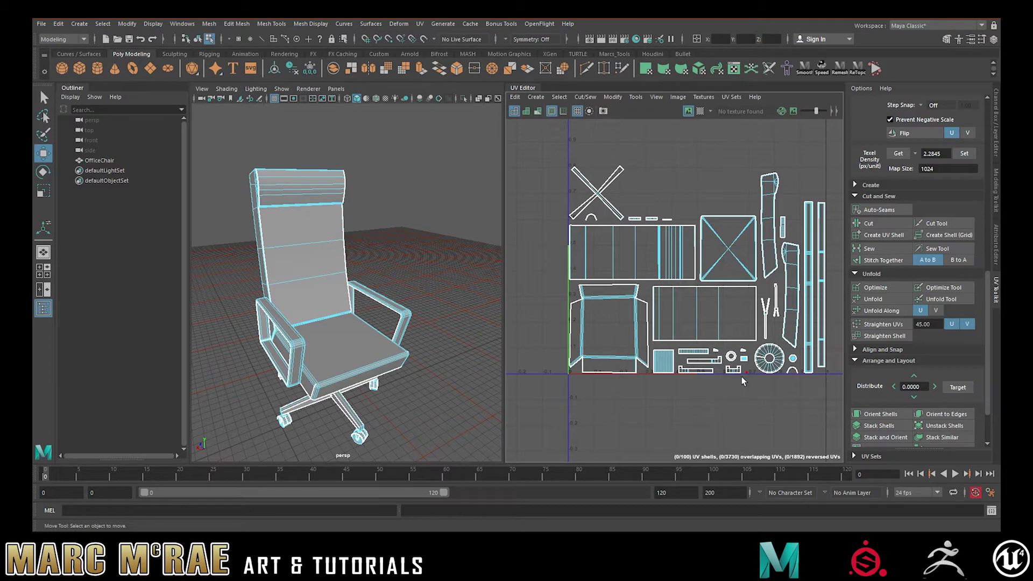
Examine the underside of the office chair, including the seat bracket, centre column and wheeled base.
scroll(747, 375, down, 1)
alt+middle_drag(749, 378, 682, 385)
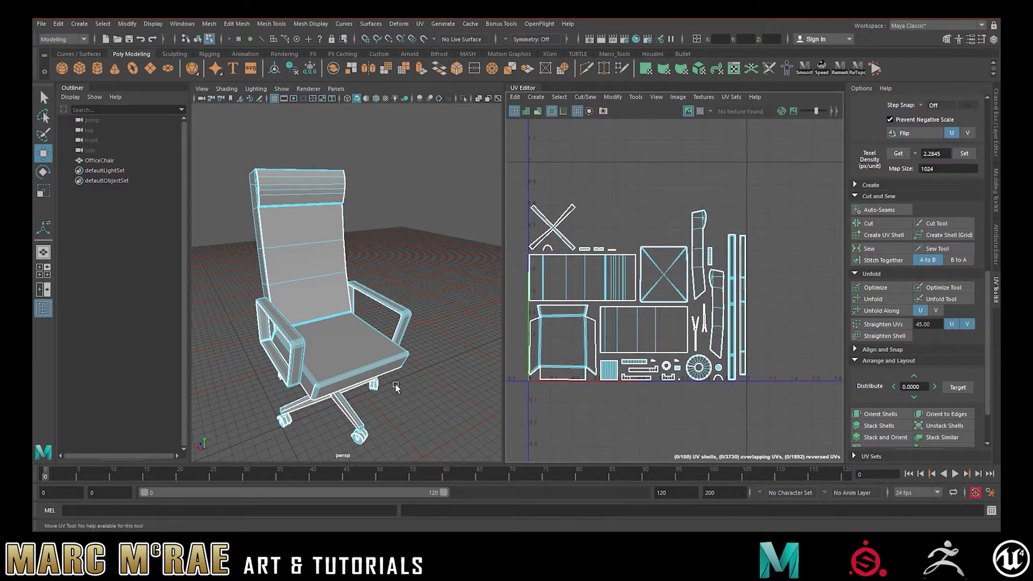
alt+drag(390, 403, 383, 323)
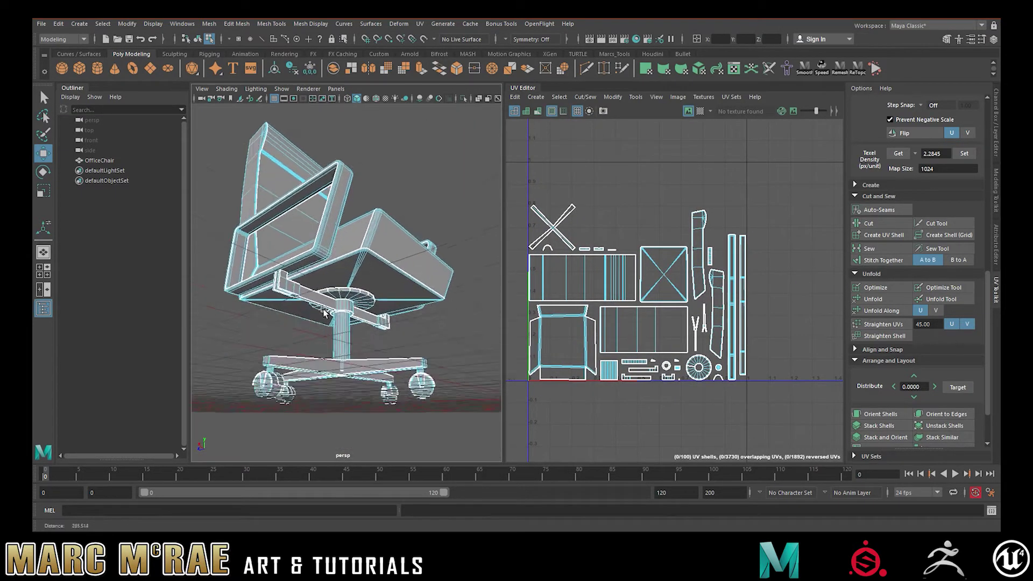
alt+right_drag(383, 323, 431, 323)
alt+middle_drag(430, 323, 398, 242)
alt+right_drag(399, 242, 345, 248)
alt+drag(344, 247, 317, 247)
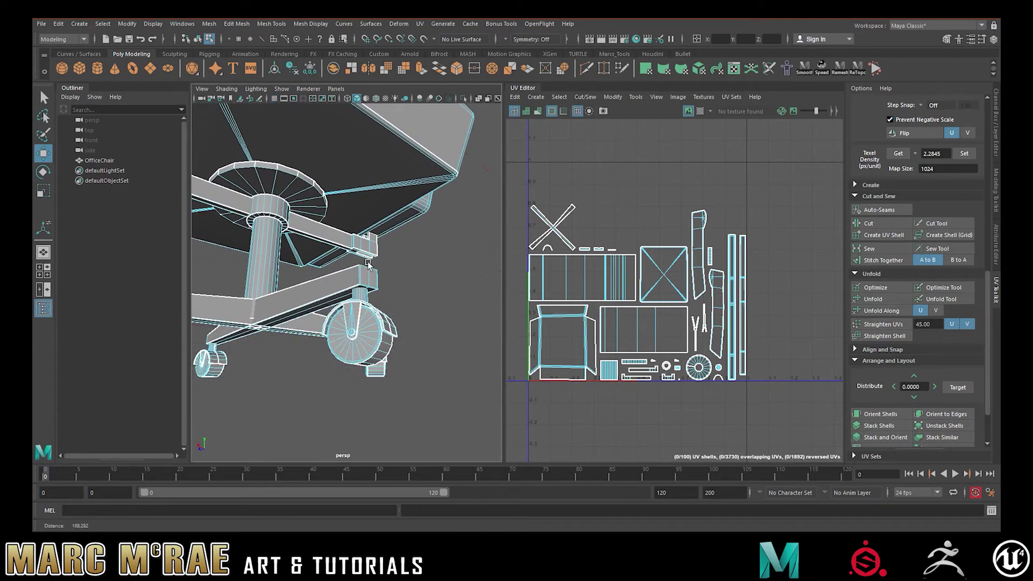
Examine one caster wheel up close, including its cover, fork bracket and small axle cap.
scroll(410, 260, up, 6)
scroll(385, 240, down, 6)
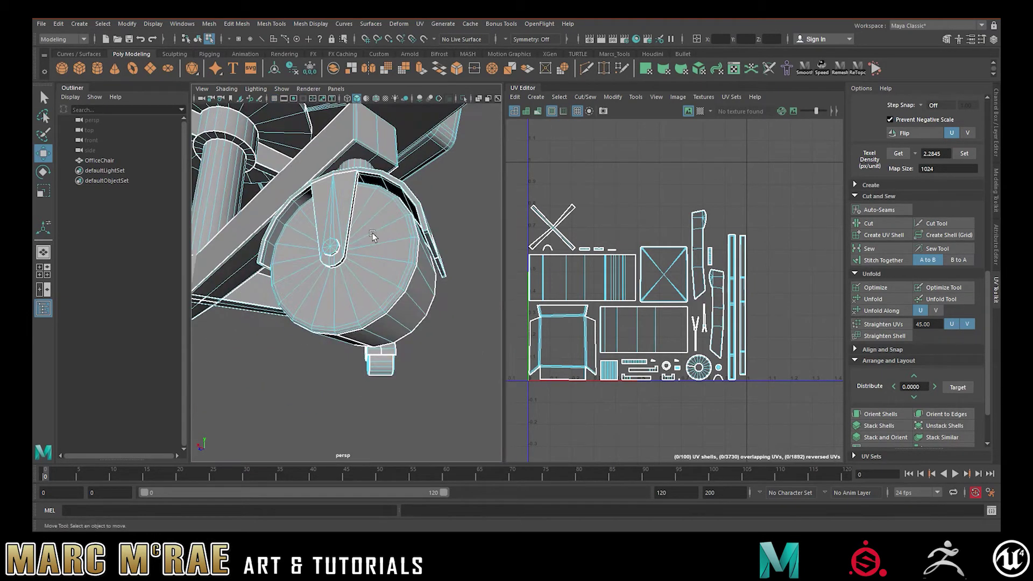
scroll(376, 262, up, 5)
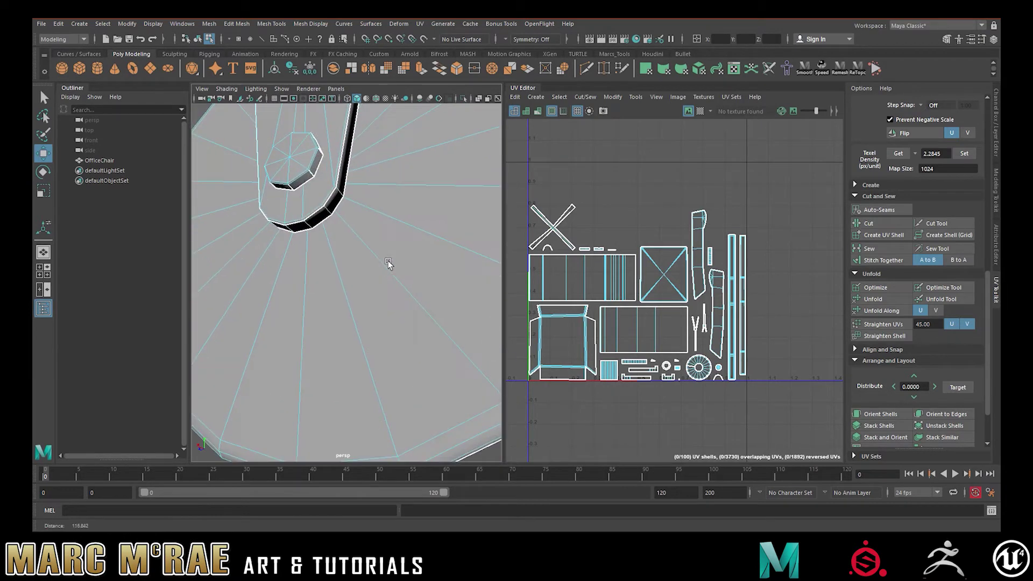
scroll(384, 262, down, 4)
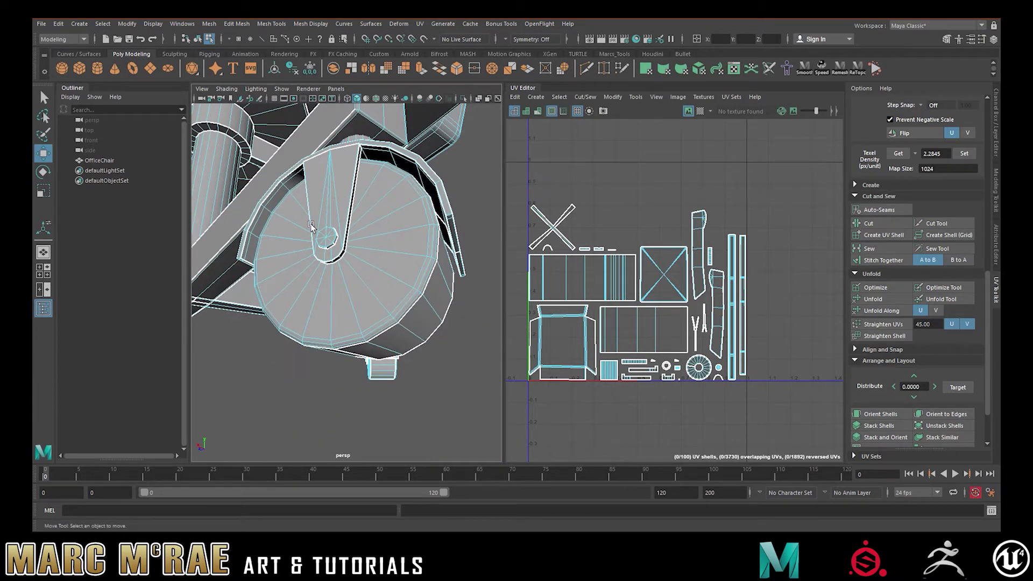
alt+middle_drag(384, 217, 387, 239)
scroll(384, 237, down, 5)
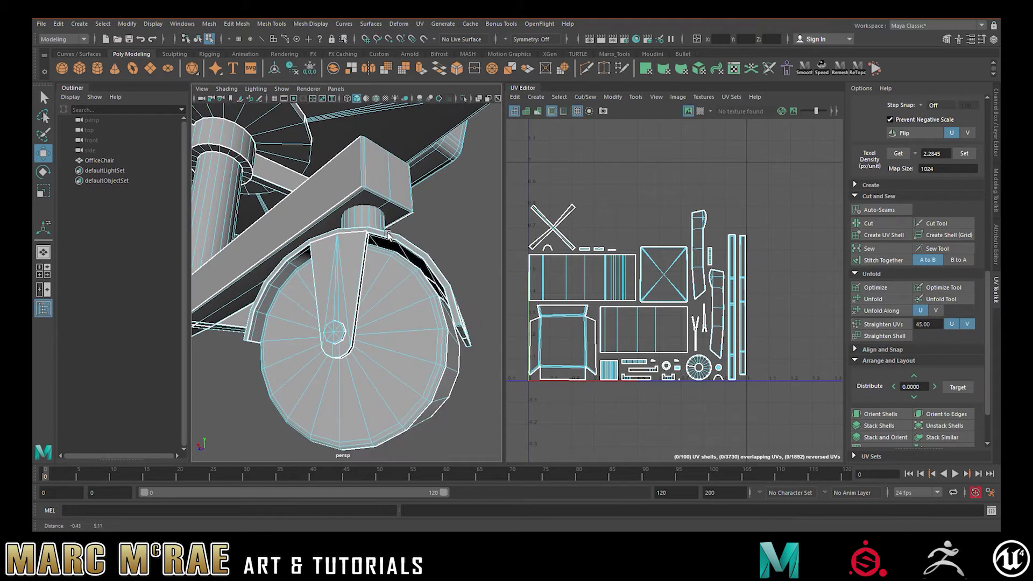
alt+drag(370, 239, 380, 259)
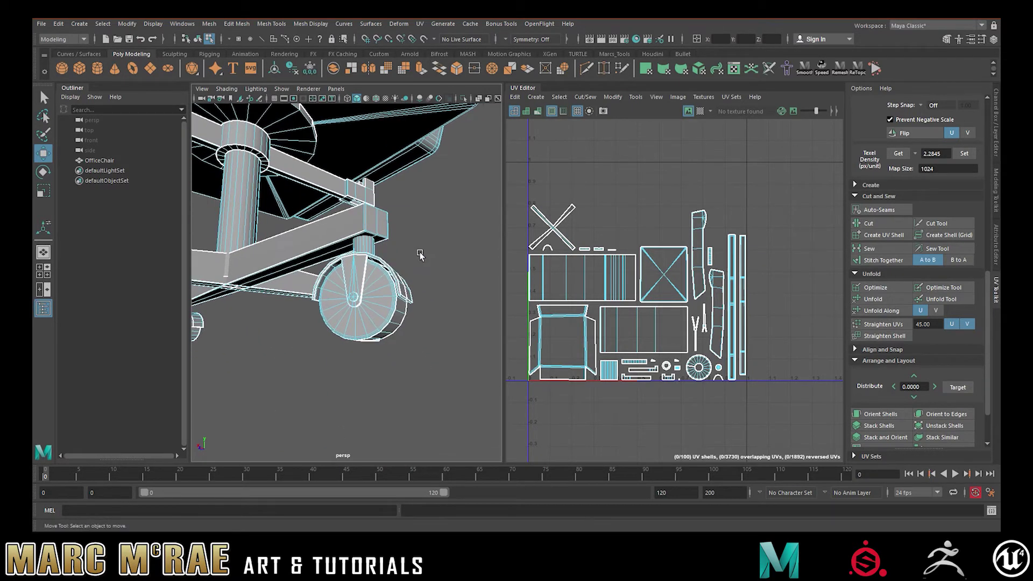
scroll(420, 255, up, 5)
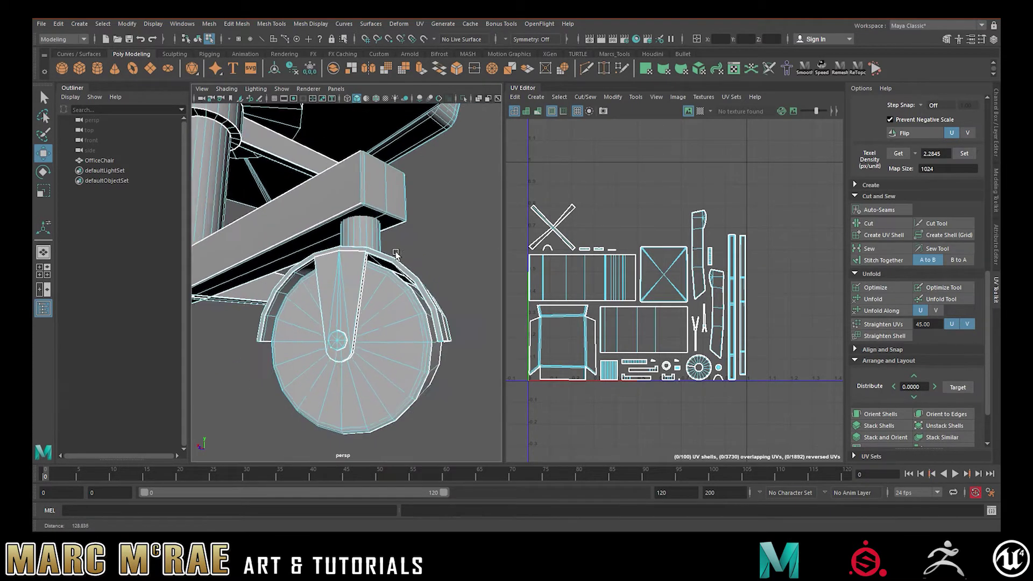
scroll(396, 252, down, 2)
alt+drag(396, 253, 399, 242)
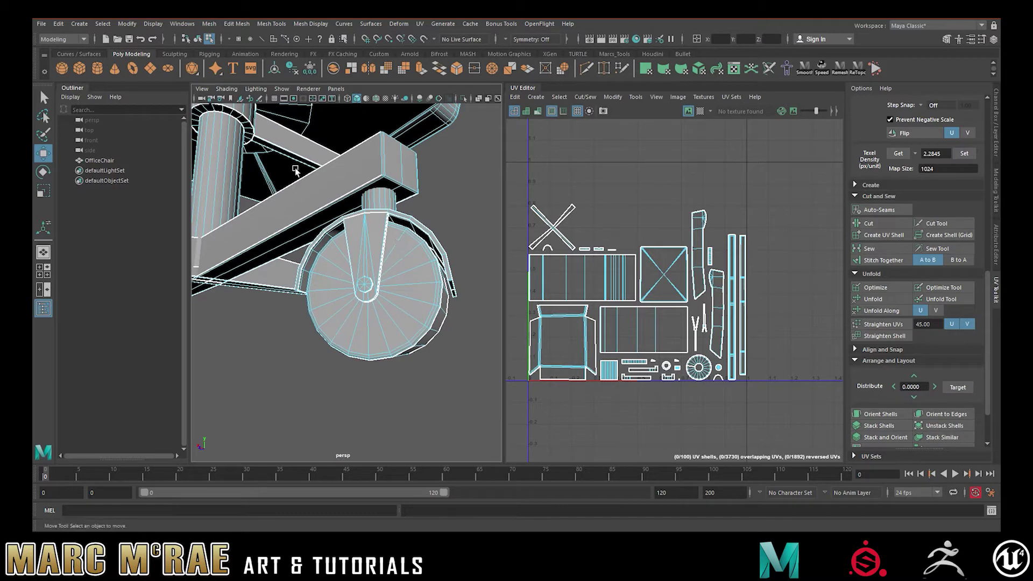
scroll(340, 186, up, 2)
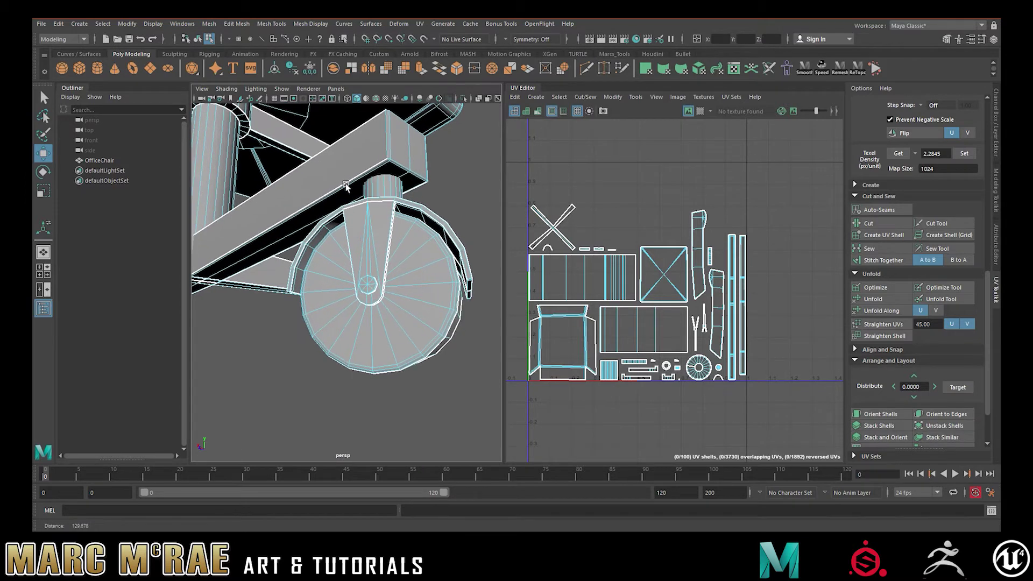
Bring the whole office chair back into view from the front at an angle.
alt+drag(387, 192, 369, 237)
alt+right_drag(369, 237, 327, 224)
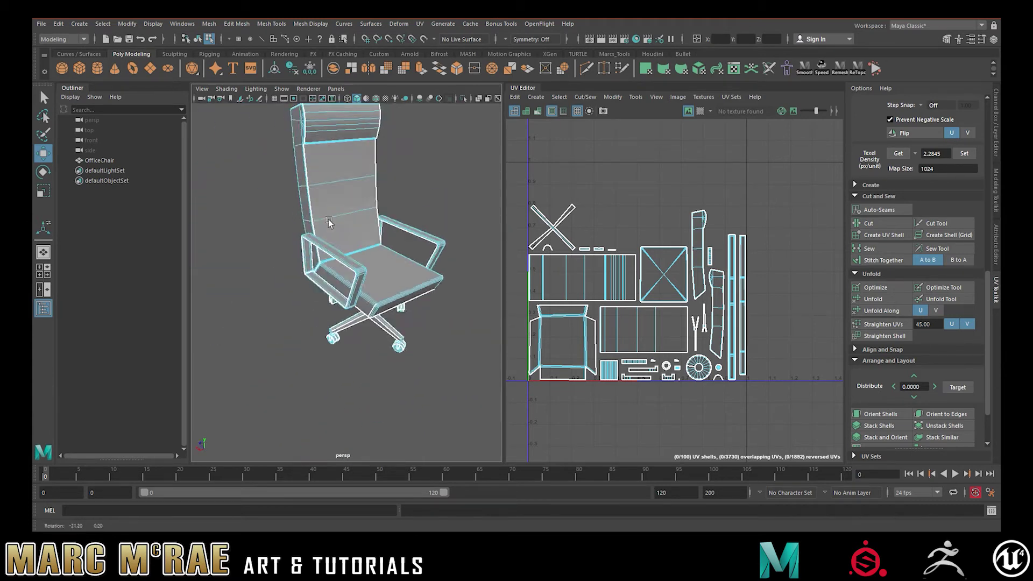
alt+drag(327, 224, 360, 219)
alt+middle_drag(359, 219, 340, 268)
alt+drag(340, 268, 327, 254)
alt+right_drag(327, 254, 357, 249)
alt+drag(357, 250, 362, 242)
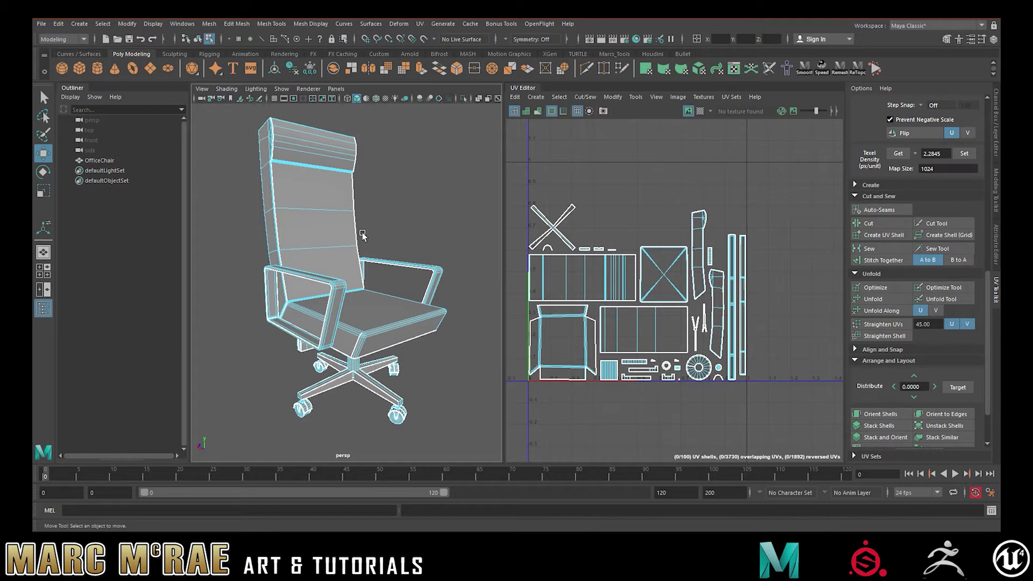
Select the backrest, seat and seat underside UV shells one at a time to see which chair parts they cover.
click(611, 212)
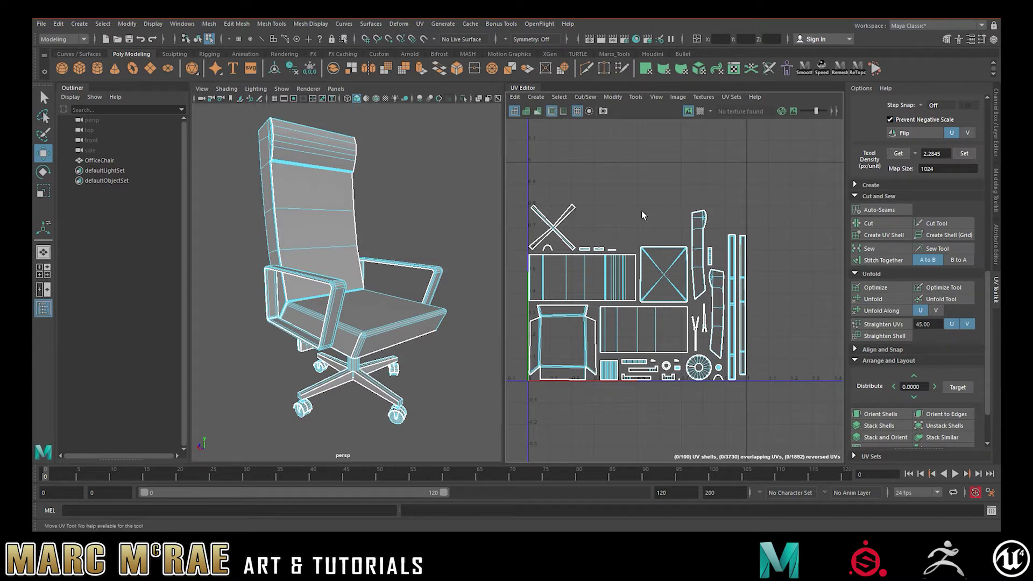
right_drag(641, 211, 620, 208)
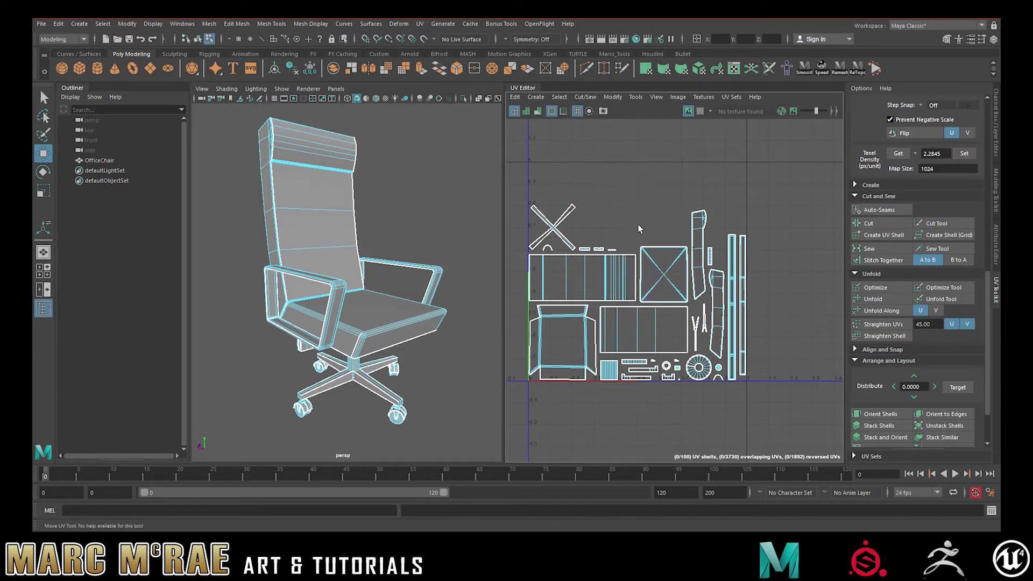
click(627, 276)
click(562, 339)
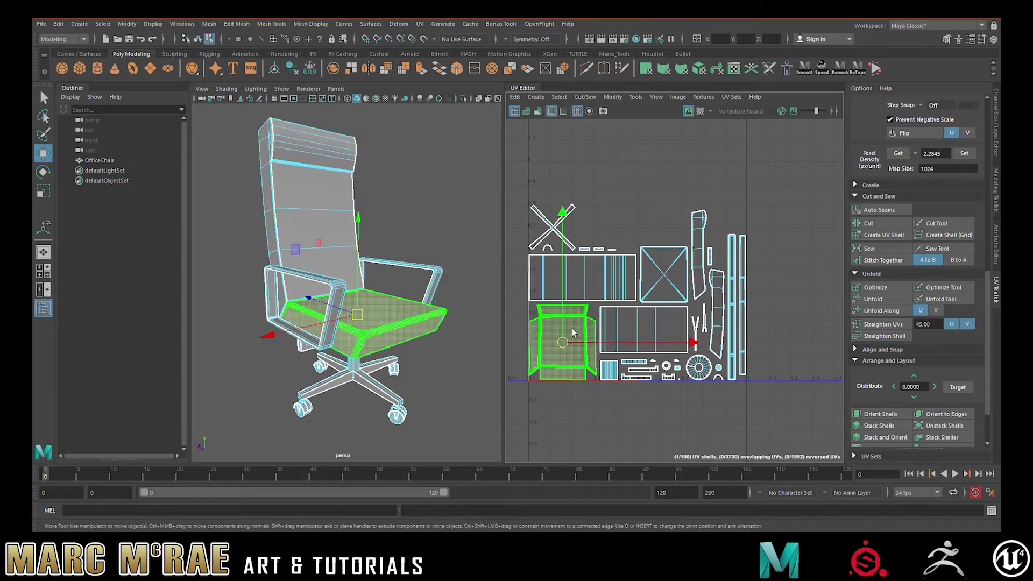
click(643, 321)
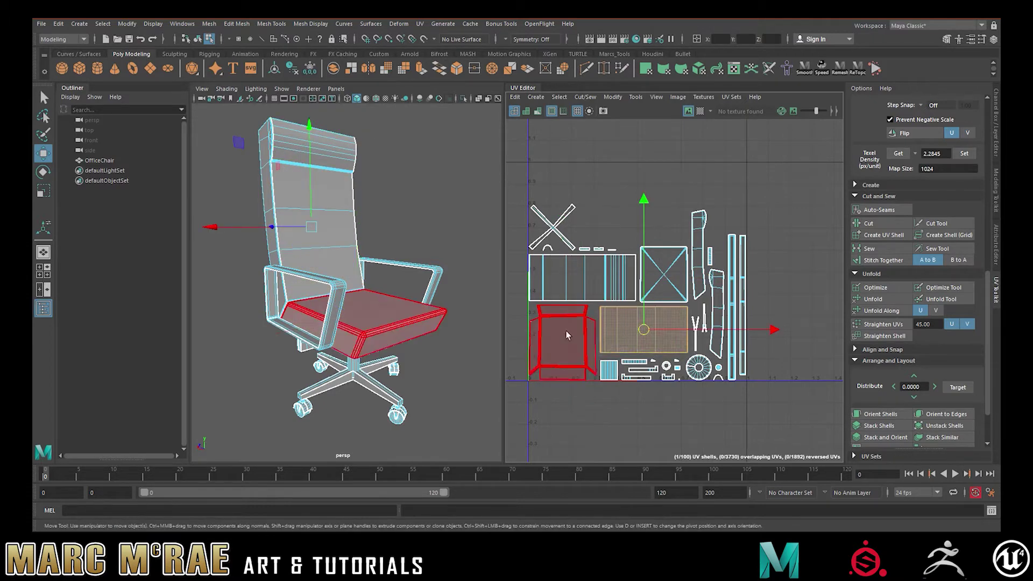
click(665, 272)
click(602, 282)
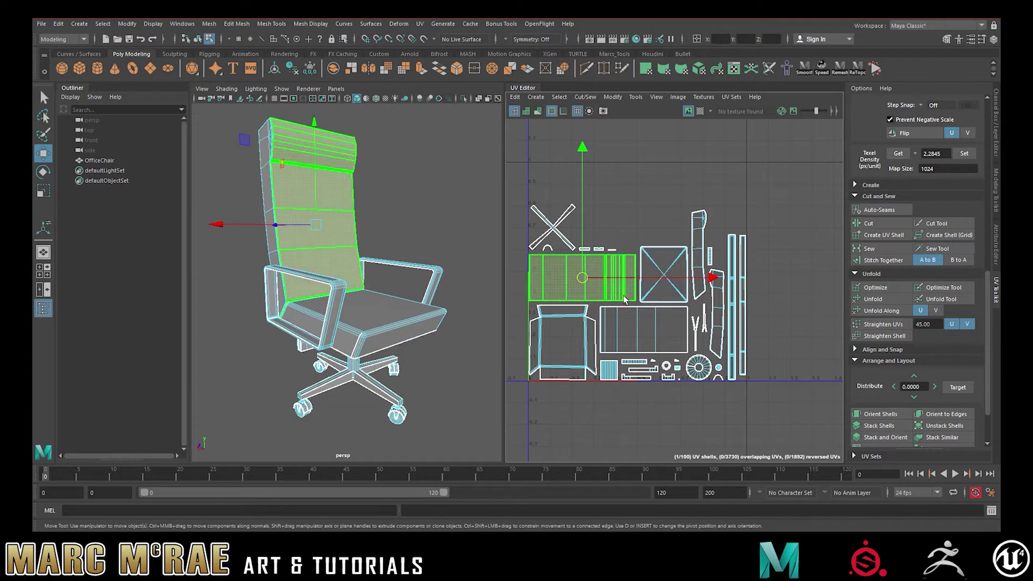
click(573, 334)
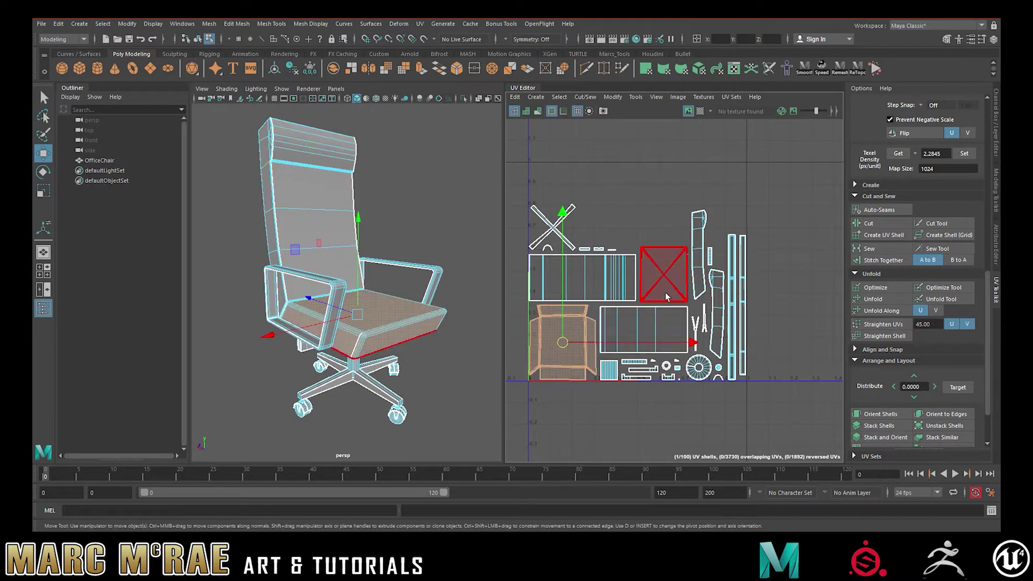
click(634, 334)
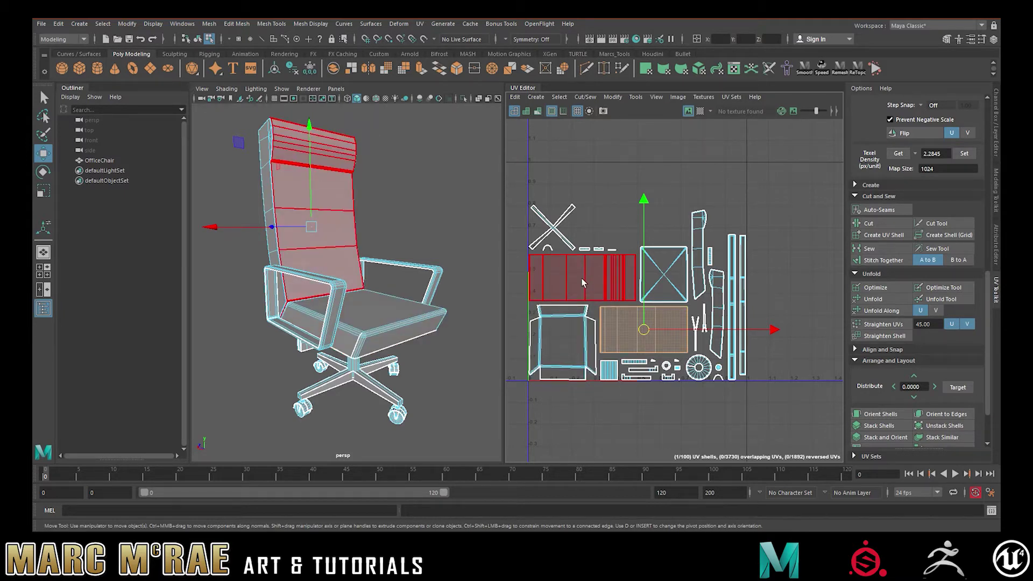
Extend the rear backrest shell selection with the front backrest, seat and seat underside UV shells.
scroll(582, 278, up, 4)
scroll(598, 287, down, 3)
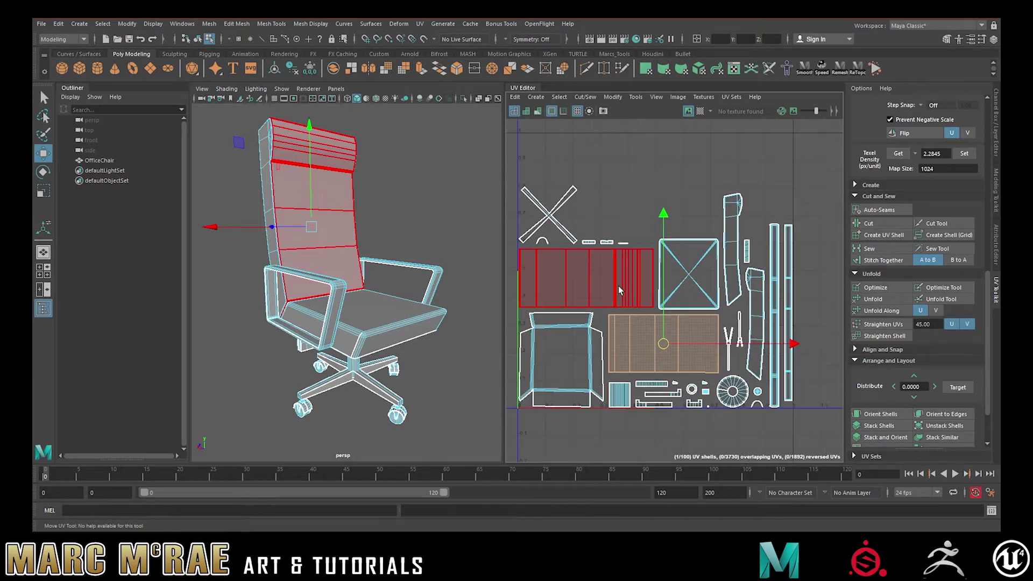
scroll(624, 248, up, 3)
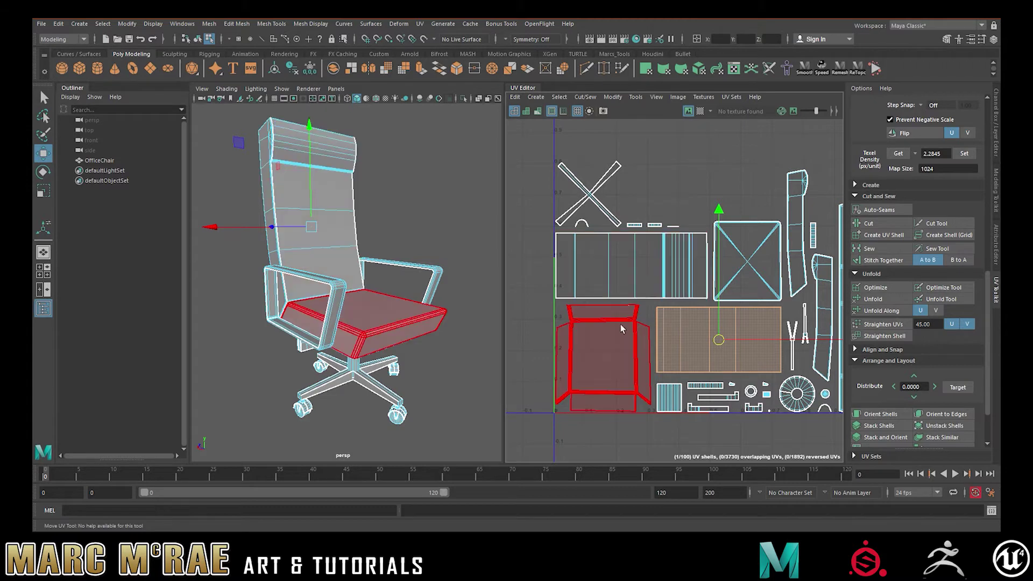
shift+click(624, 263)
shift+click(607, 349)
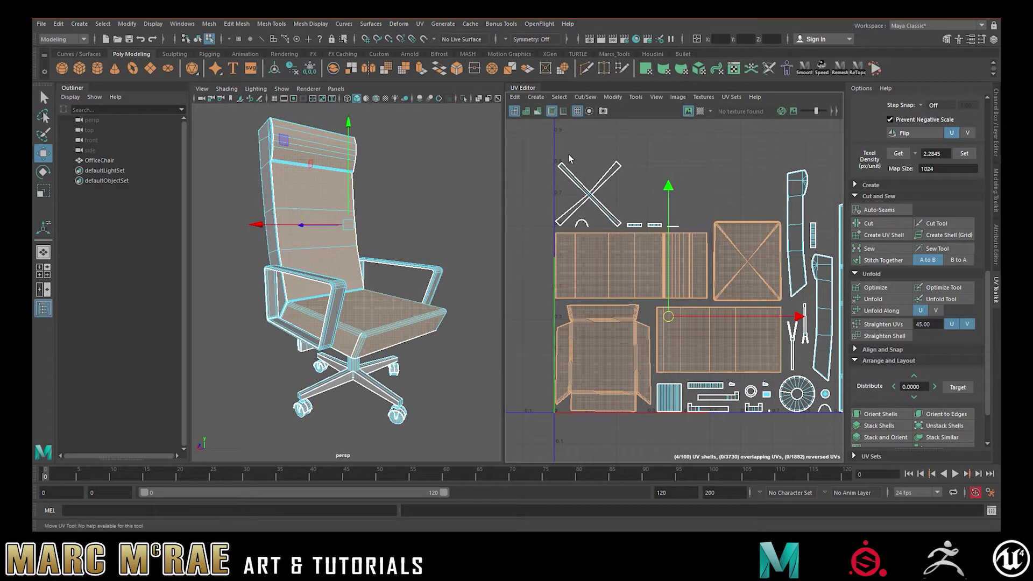
Switch to edge selection, select the end seam of the front backrest shell and inspect it on the model.
key(F8)
right_drag(639, 262, 637, 240)
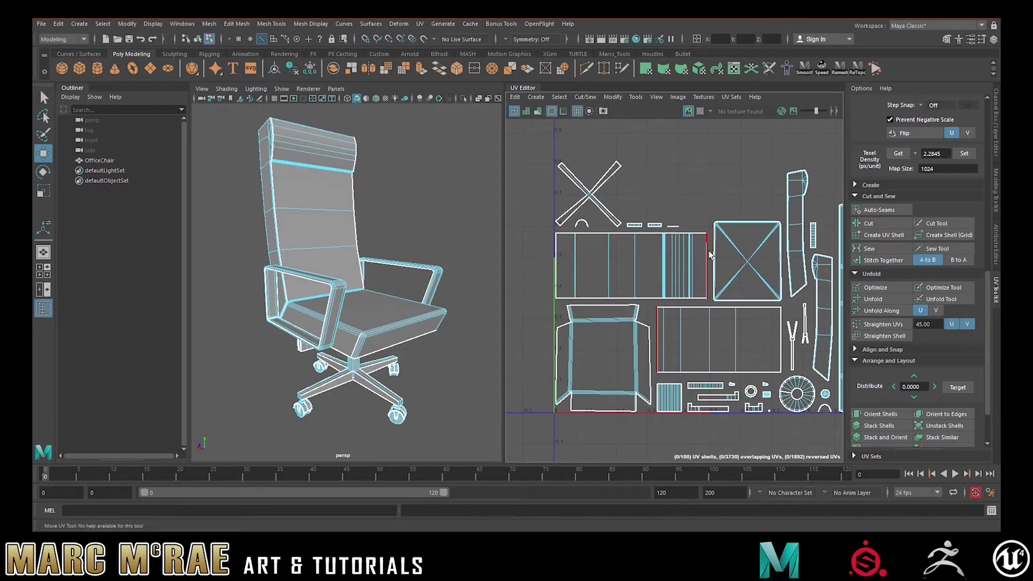
click(706, 254)
key(f)
alt+drag(387, 252, 459, 250)
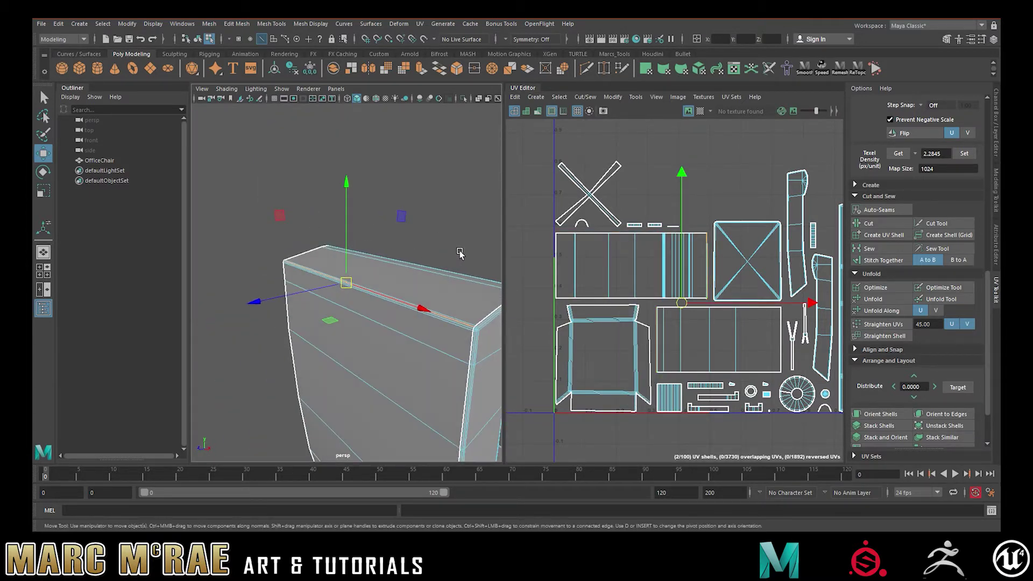
Select the seat shell's upper border edge, inspect that seam under the seat, and bring the full UV layout into view.
click(593, 305)
alt+drag(425, 326, 344, 188)
key(f)
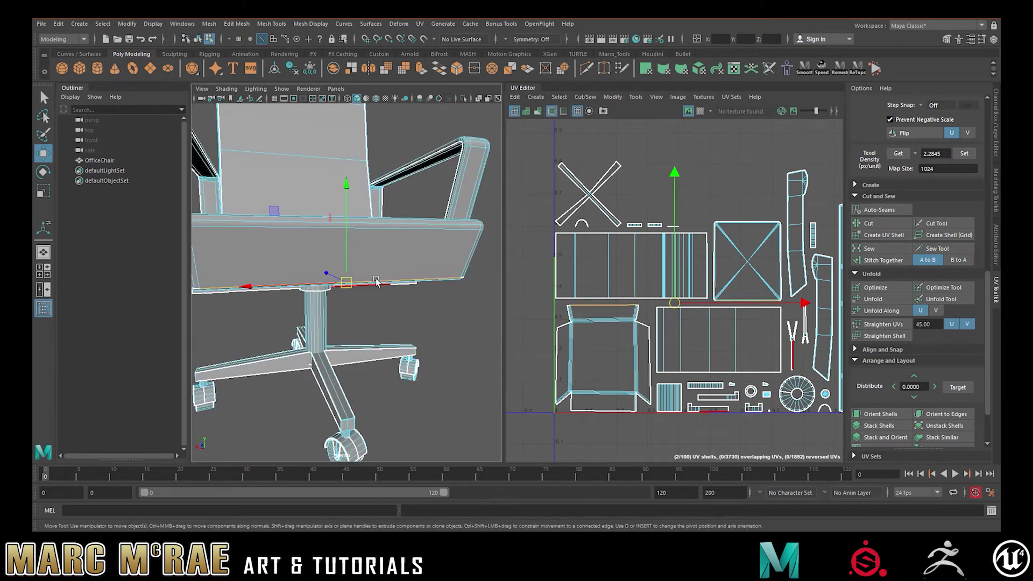
alt+drag(376, 282, 430, 256)
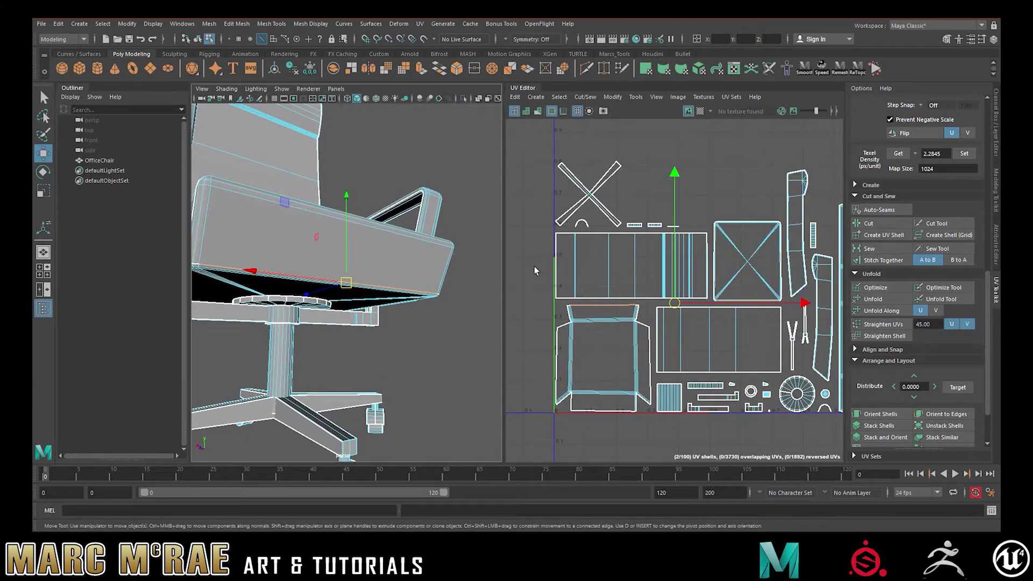
alt+middle_drag(629, 287, 632, 317)
alt+right_drag(643, 300, 487, 272)
alt+middle_drag(652, 272, 633, 246)
alt+right_drag(619, 256, 704, 260)
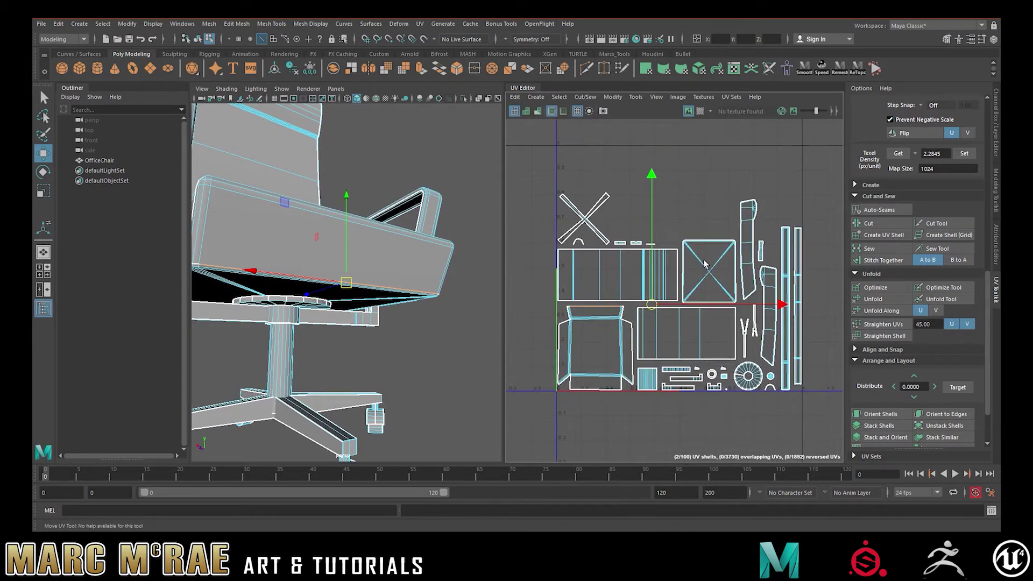
Select the longer backrest UV shell, rotate it a quarter turn to stand upright, and align it with Orient Shells.
click(703, 261)
right_drag(624, 266, 587, 252)
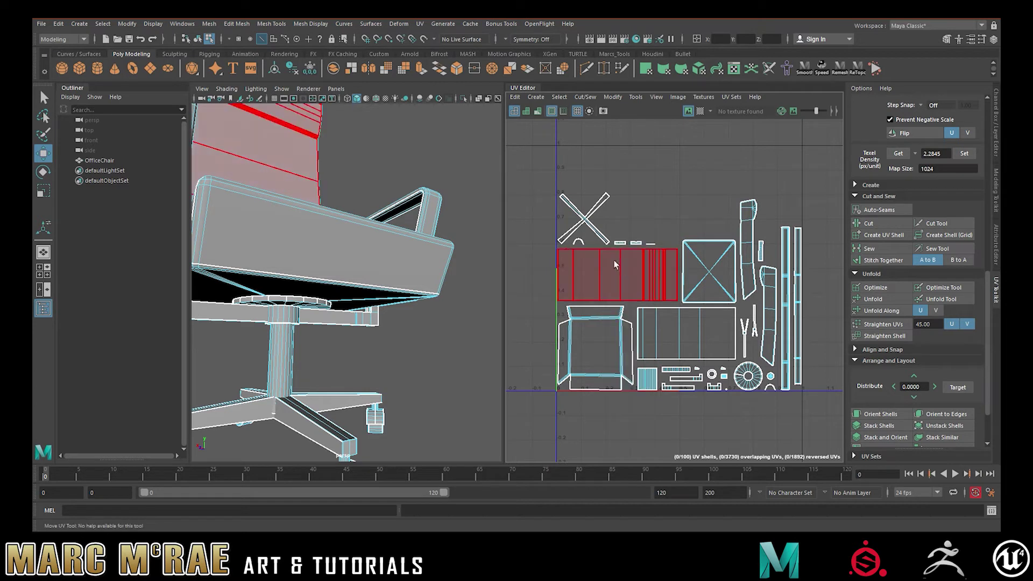
click(619, 266)
key(w)
key(e)
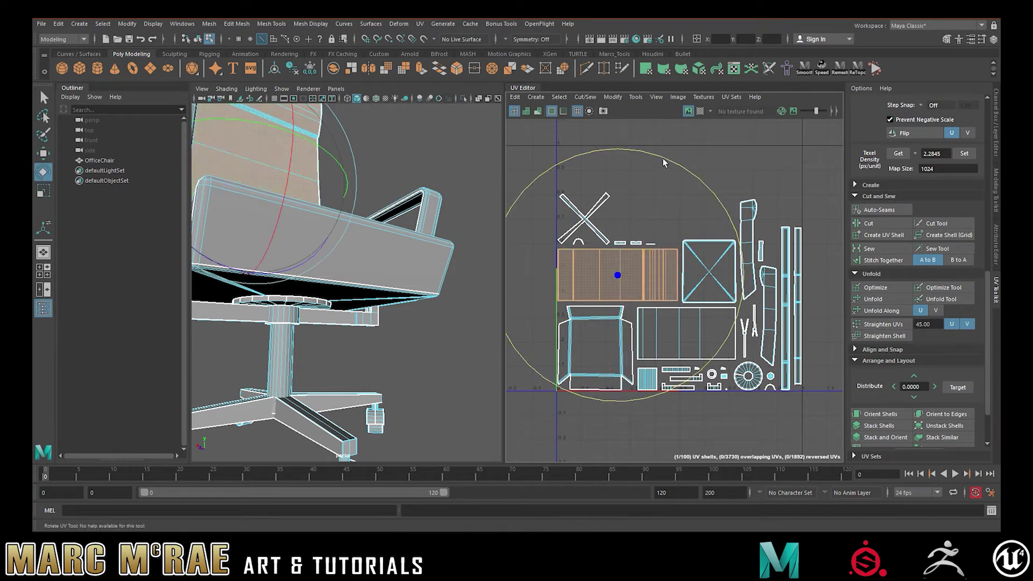
drag(663, 162, 451, 202)
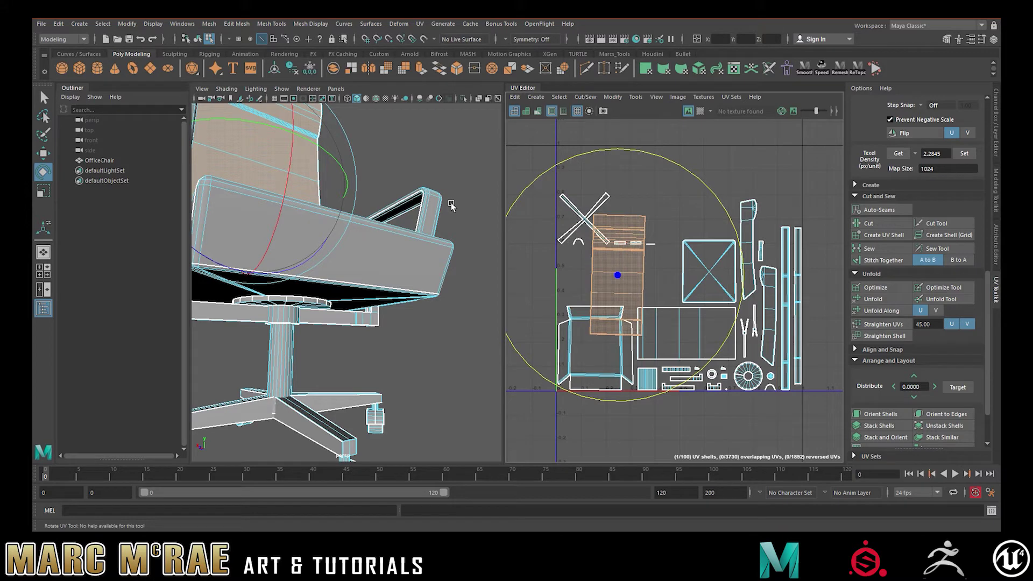
click(874, 414)
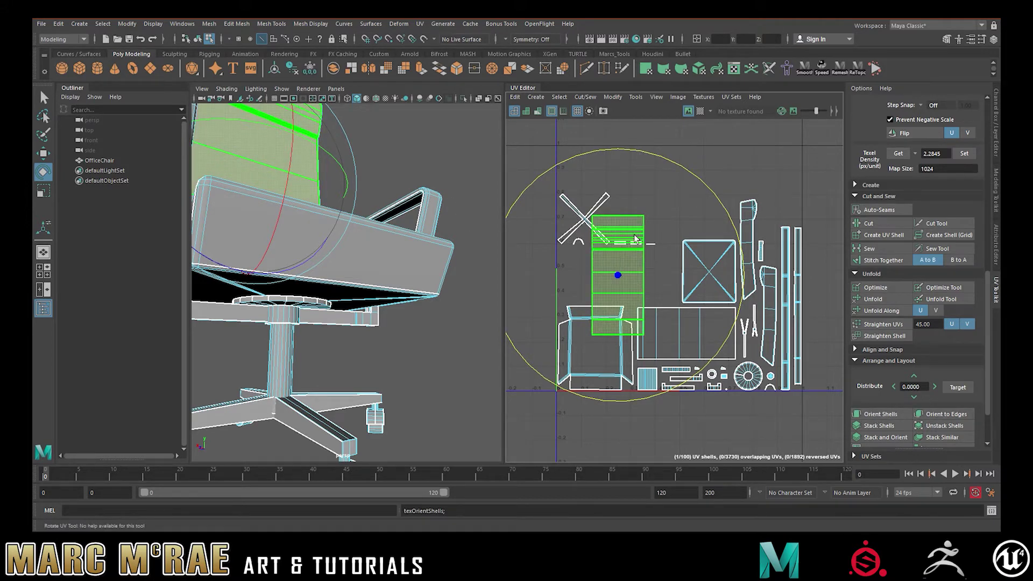
Move the upright longer backrest shell out of the UV tile, placing it just beyond the tile's left edge.
key(w)
drag(627, 276, 544, 250)
alt+middle_drag(606, 254, 668, 247)
drag(597, 241, 586, 321)
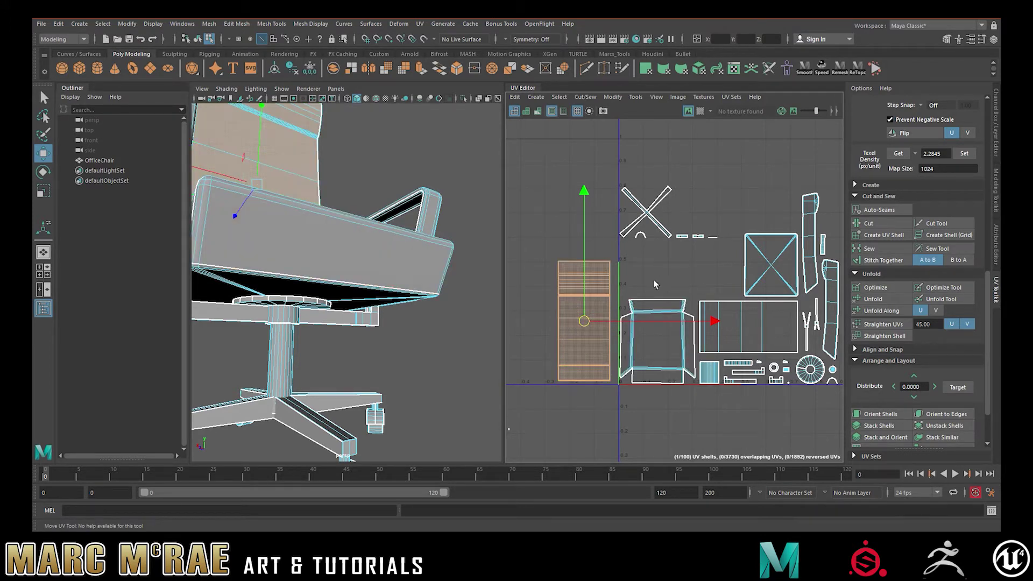
Select the shorter backrest UV shell, rotate it a quarter turn to stand upright, and align it with Orient Shells.
click(752, 326)
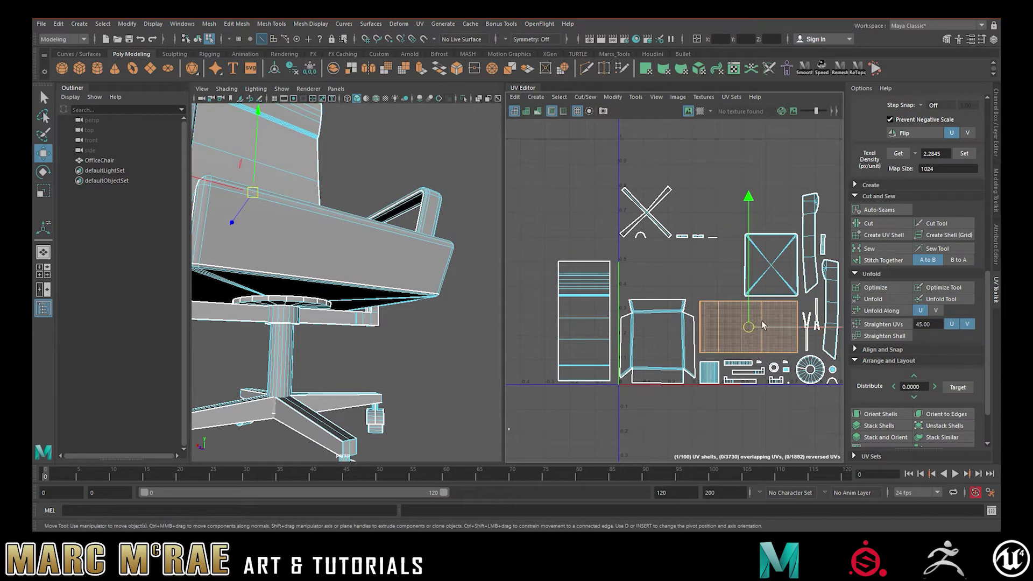
key(e)
drag(769, 205, 804, 279)
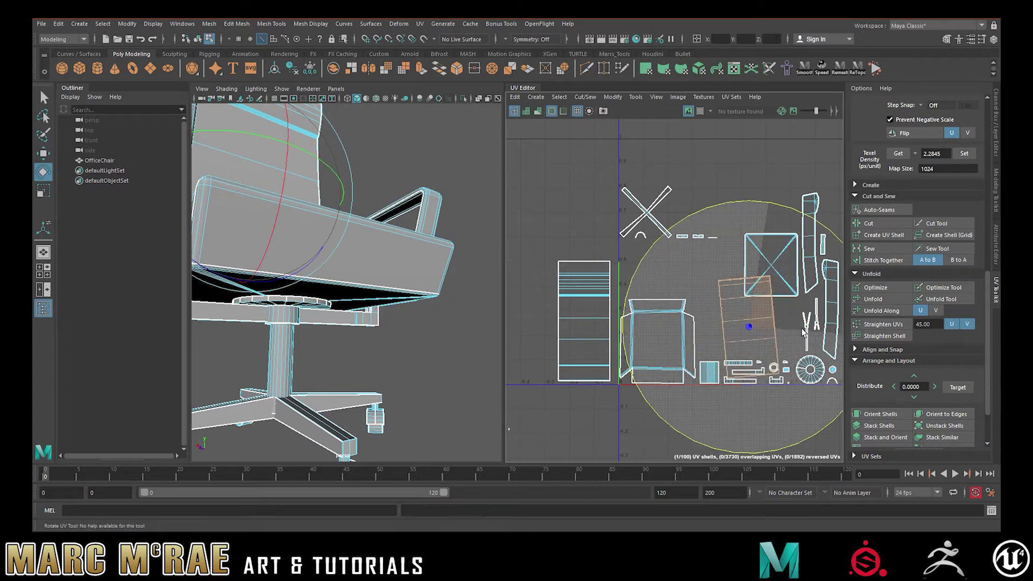
click(878, 414)
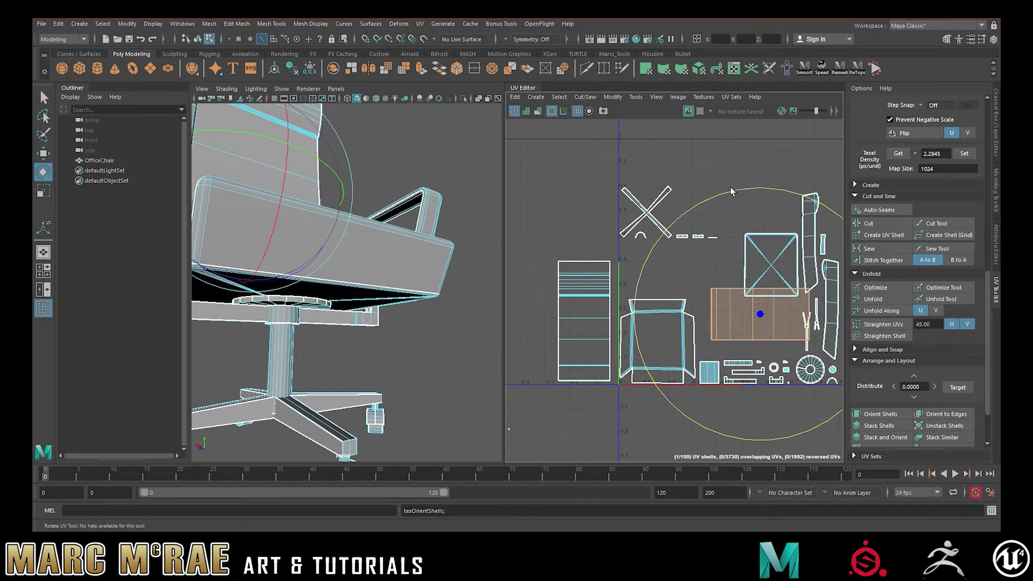
drag(737, 192, 588, 356)
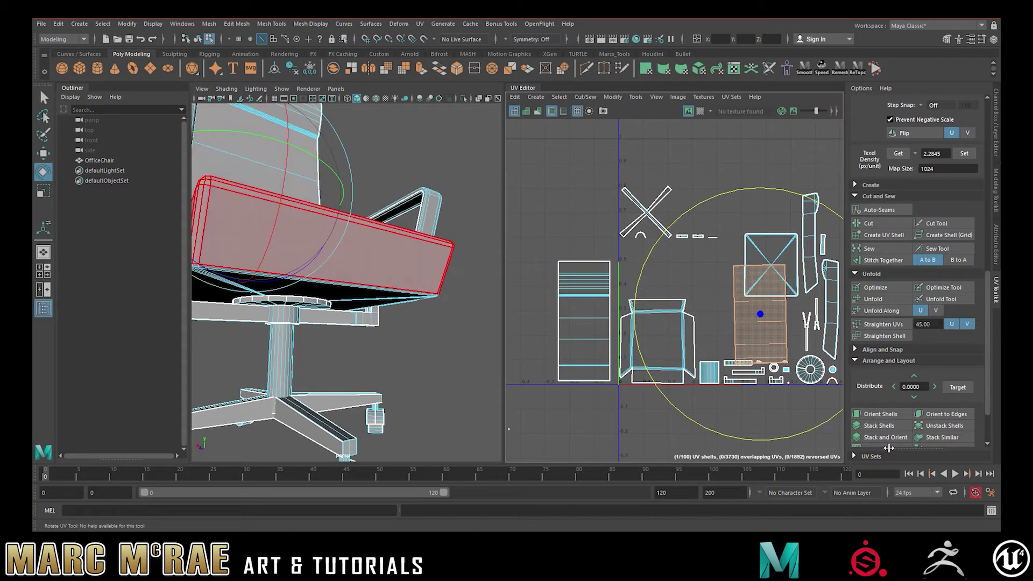
click(870, 414)
Move the shorter backrest shell to the left of the longer one, and place the seat underside shell directly above the longer one.
key(w)
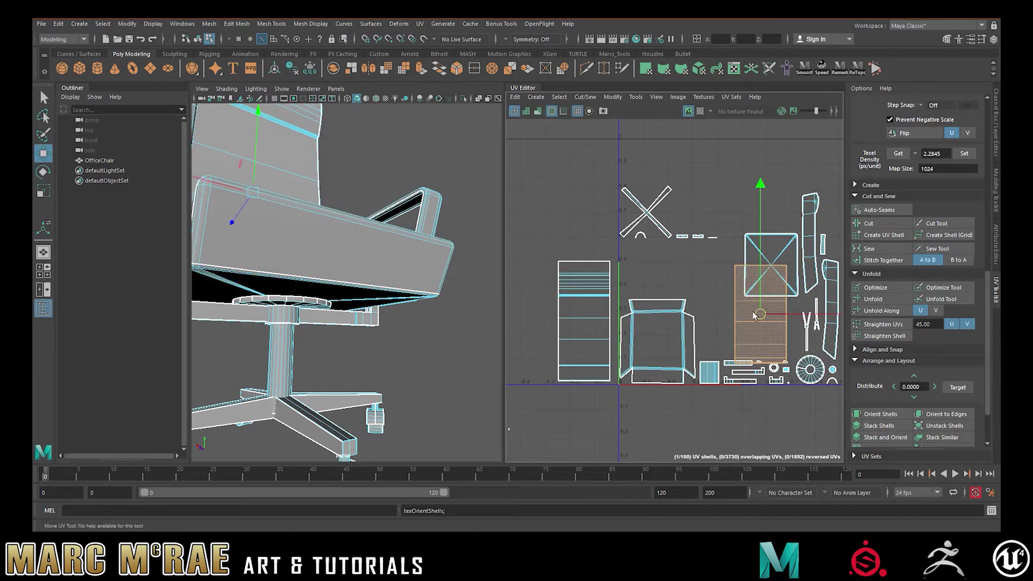
drag(758, 315, 530, 336)
alt+middle_drag(714, 269, 686, 276)
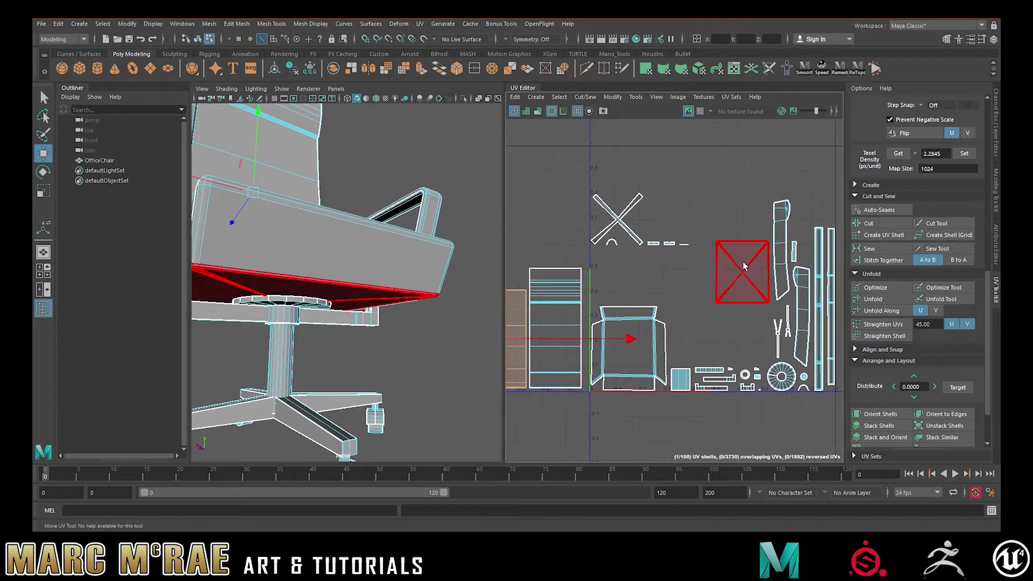
click(744, 267)
drag(746, 273, 558, 235)
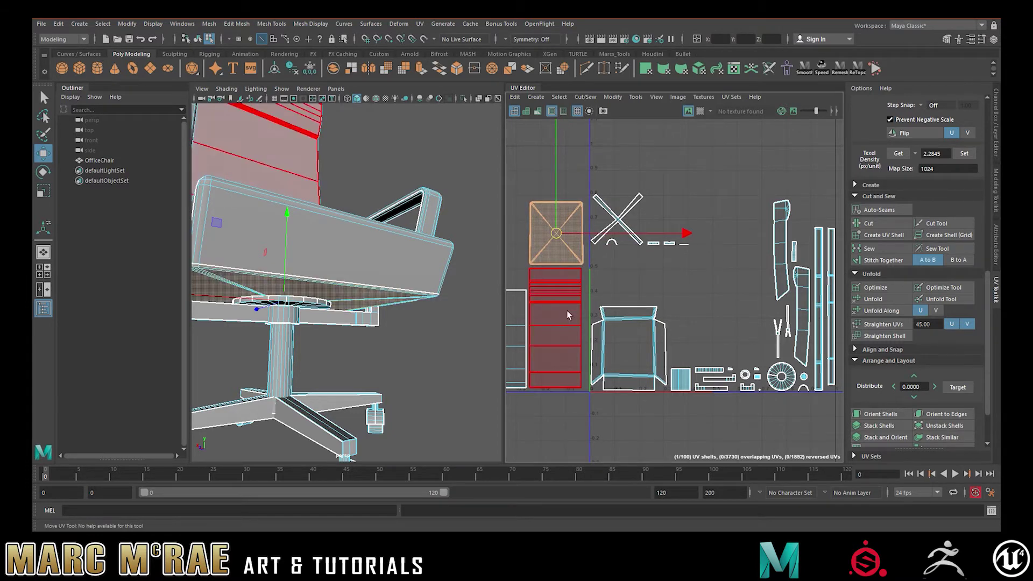
Move the seat UV shell outside the tile, above the shorter backrest shell and beside the seat underside shell.
click(623, 352)
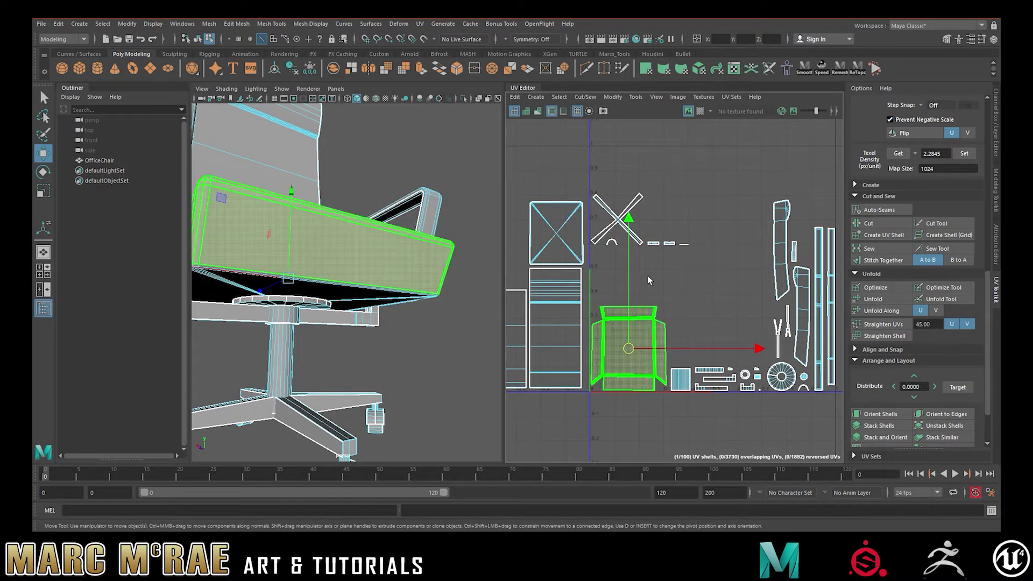
alt+middle_drag(647, 276, 716, 275)
alt+right_drag(717, 276, 687, 276)
alt+middle_drag(730, 272, 688, 278)
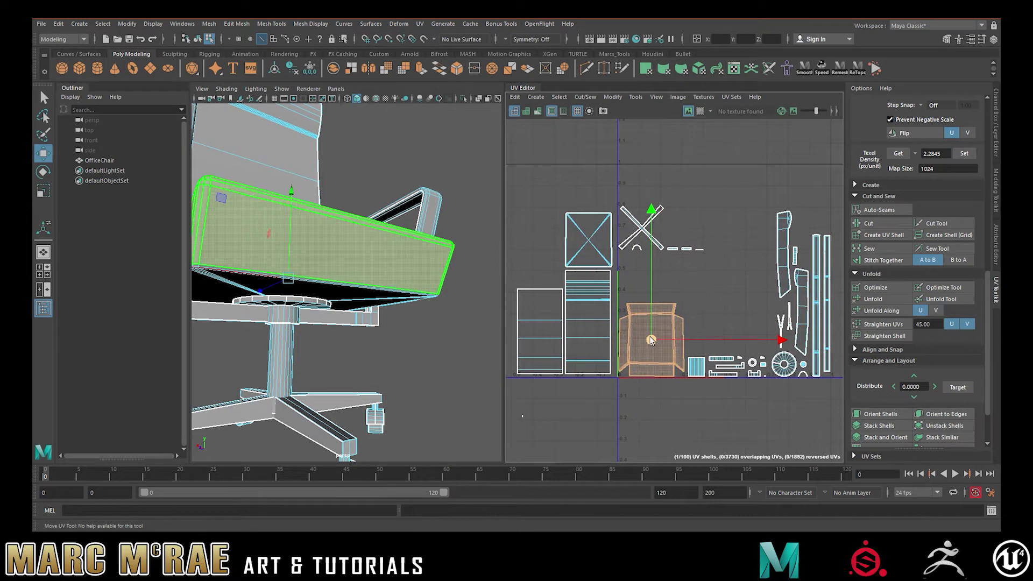
drag(650, 340, 530, 248)
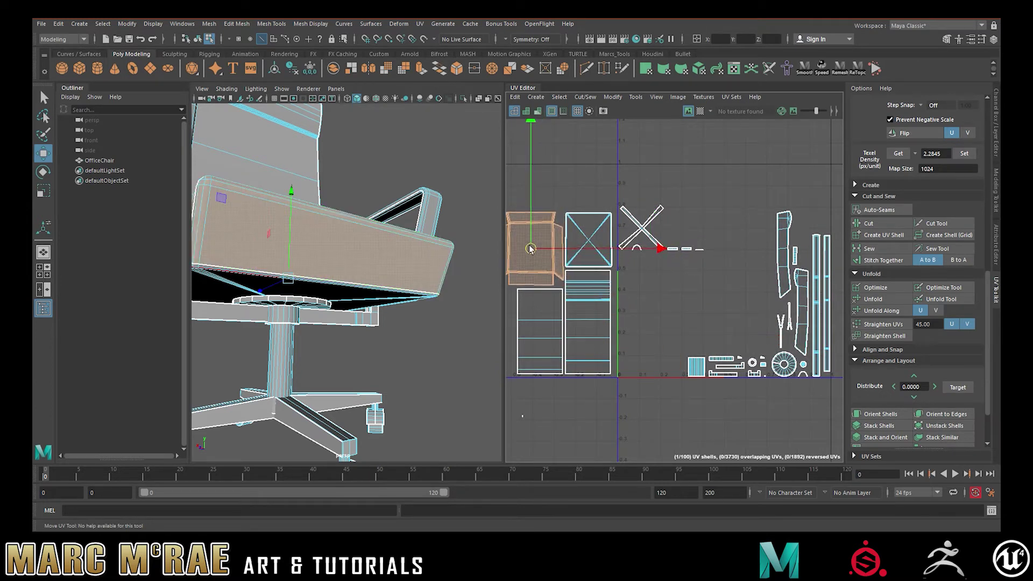
Move the small thin strip shells to the UV tile's upper right corner and place one arch-shaped shell just below them.
alt+middle_drag(666, 273, 623, 284)
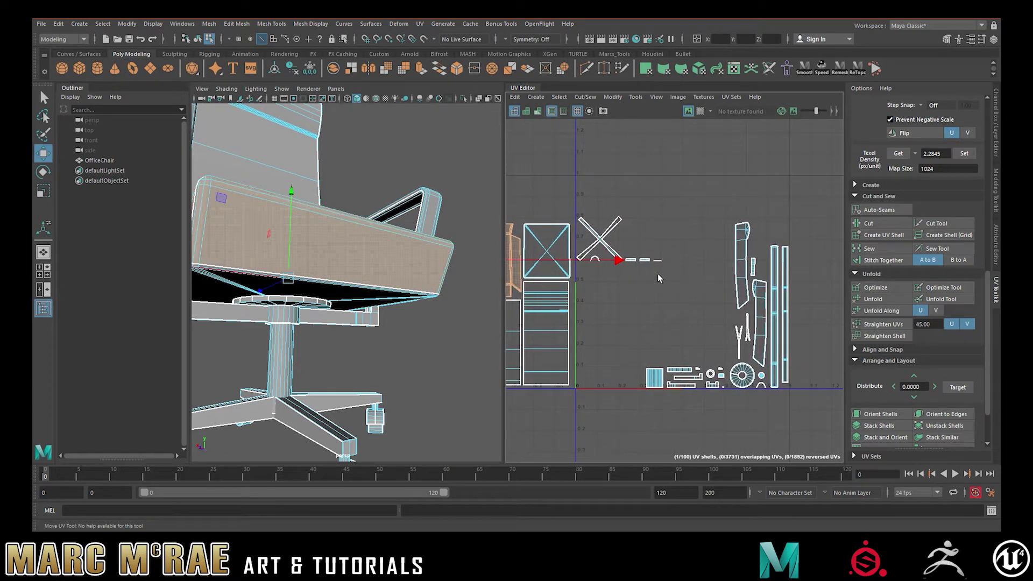
drag(646, 259, 767, 179)
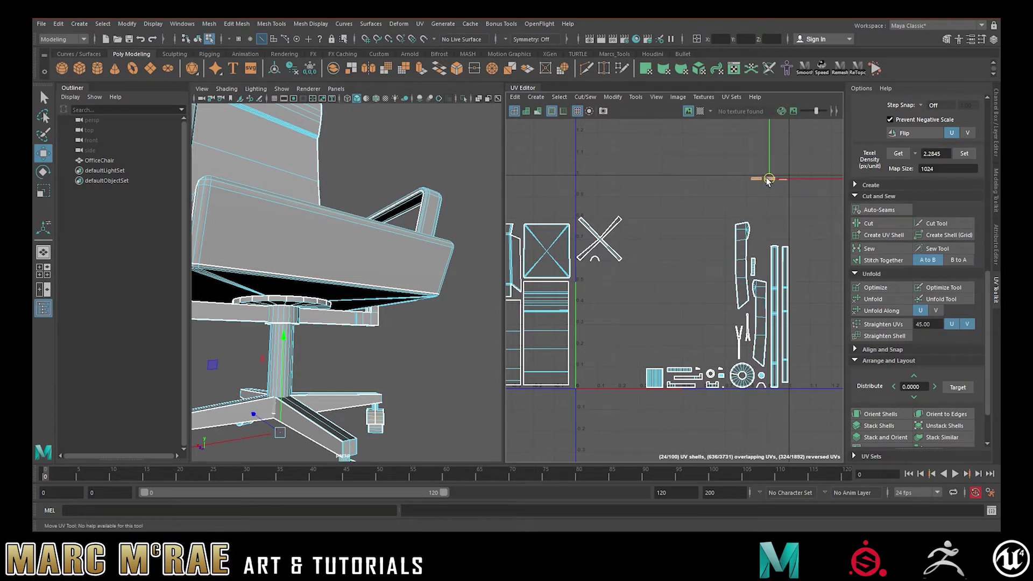
click(595, 259)
drag(596, 259, 783, 188)
click(764, 221)
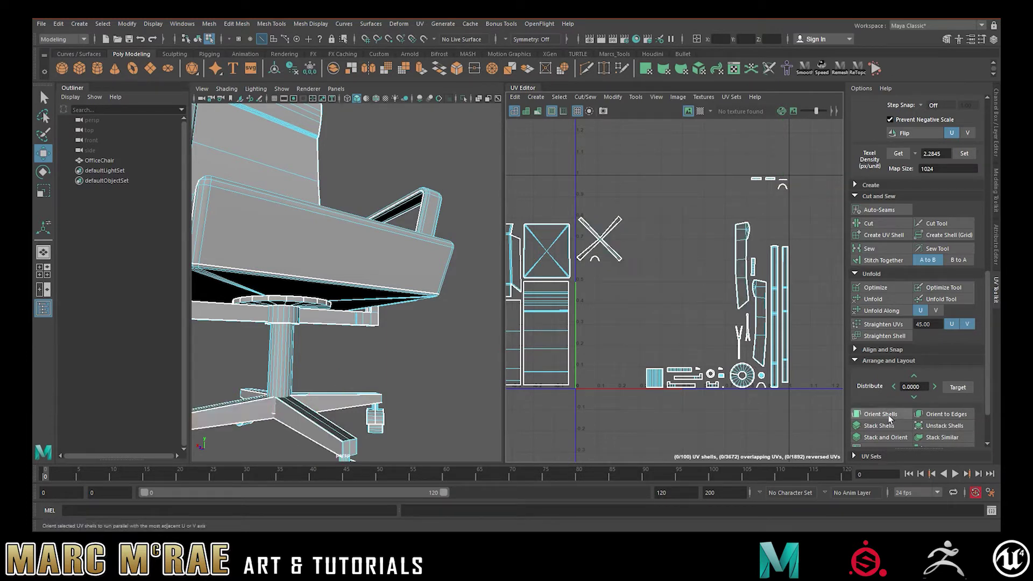
Select all of the chair's UV shells and open the Layout UVs options.
scroll(885, 417, down, 2)
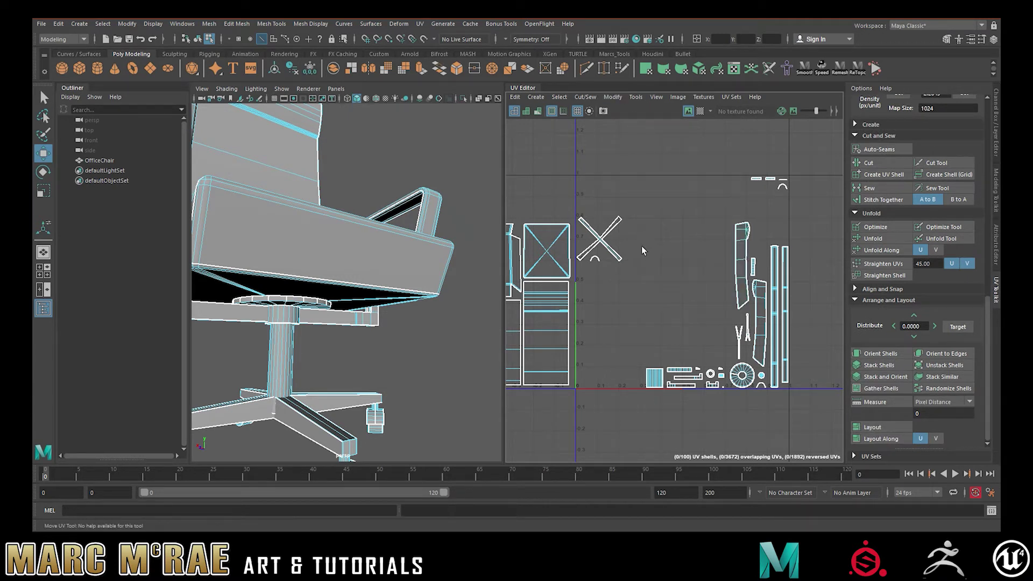
scroll(650, 262, down, 3)
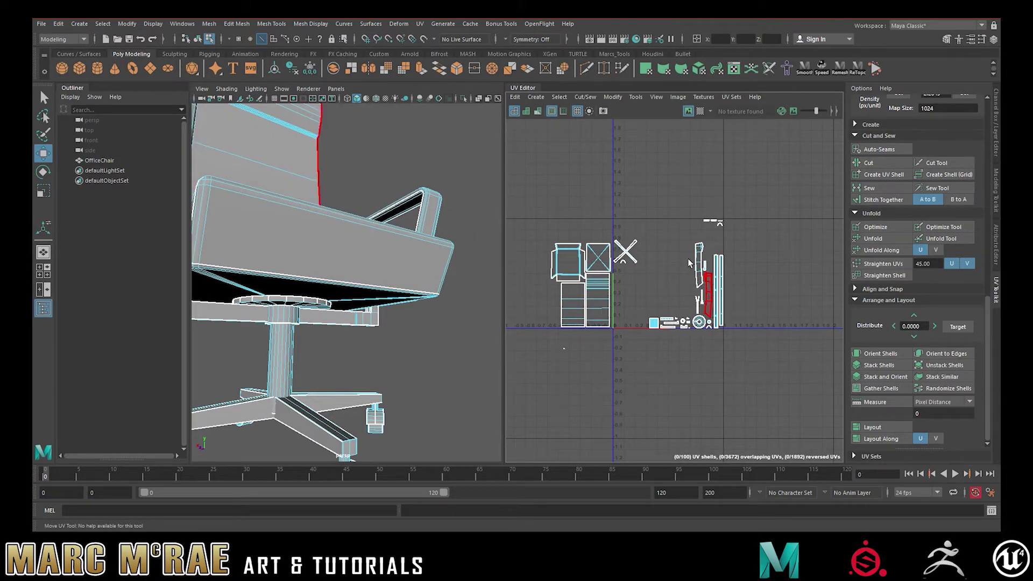
drag(537, 194, 784, 359)
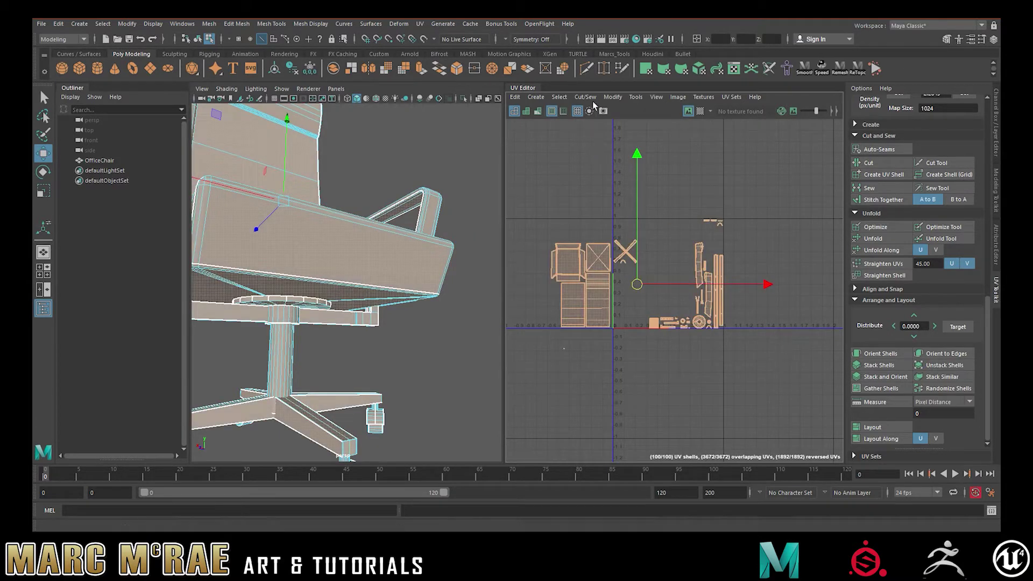
click(610, 97)
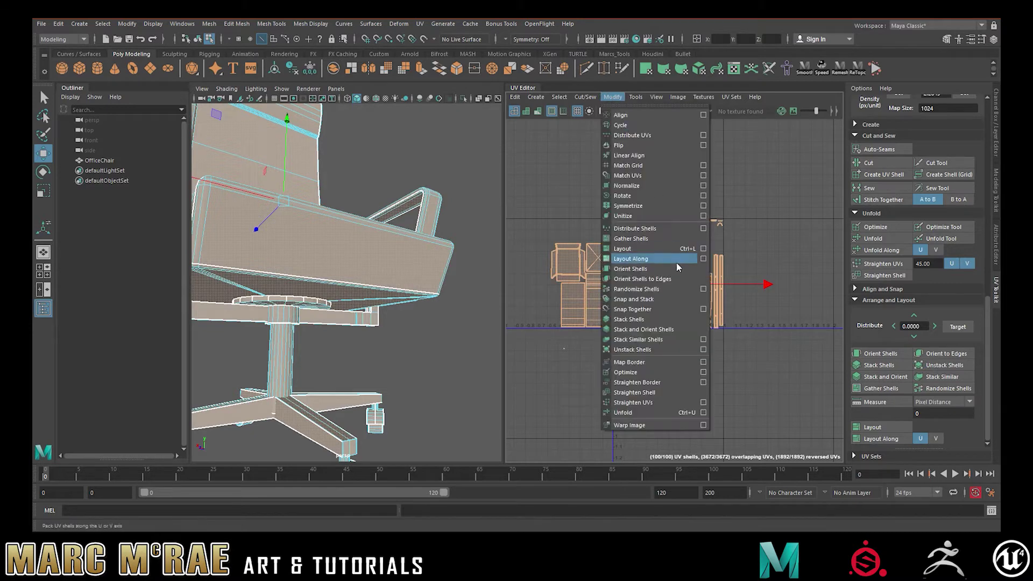
click(702, 249)
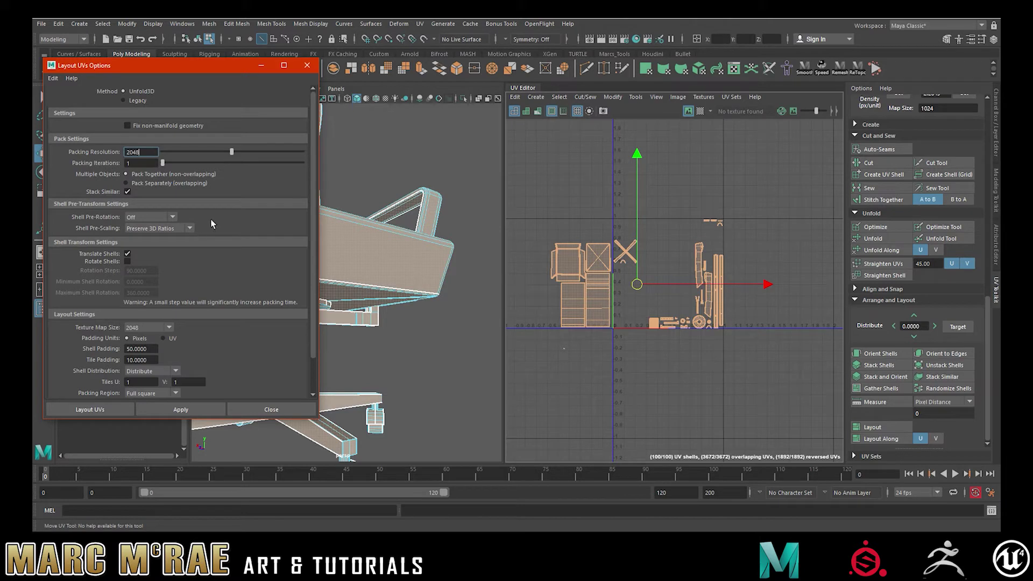
click(128, 191)
Select one of the stacked cross-shaped base leg shells, shift it slightly off the stack, and undo the move.
scroll(637, 259, up, 5)
click(597, 240)
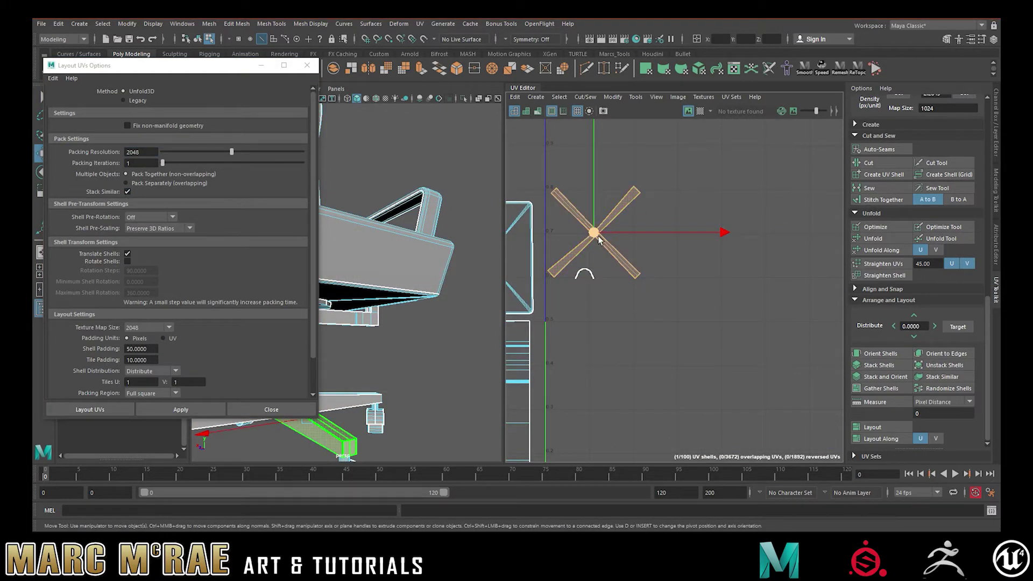
mouse_move(597, 241)
mouse_down()
mouse_move(656, 236)
mouse_move(610, 230)
mouse_up()
key(ctrl+z)
click(616, 212)
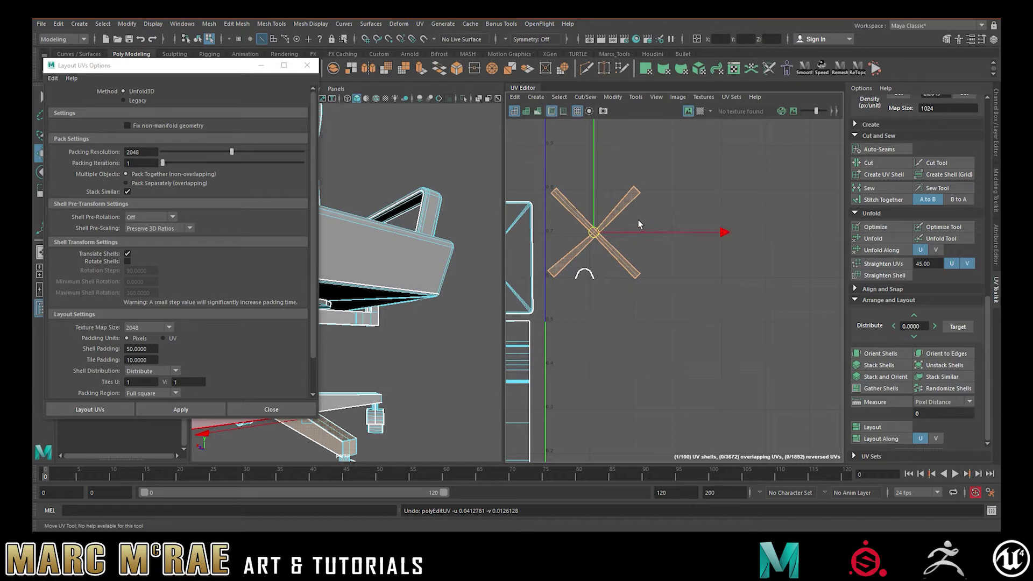
scroll(632, 237, down, 4)
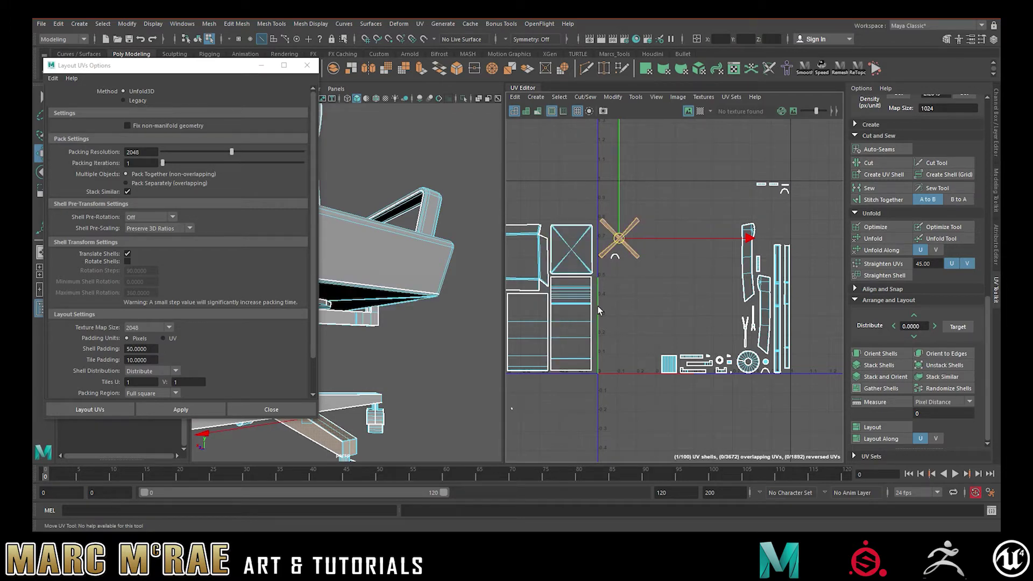
Examine the face of the chair's base leg that the selected cross-shaped shell covers, and clear the selection.
alt+drag(429, 383, 411, 399)
alt+middle_drag(410, 398, 495, 312)
alt+drag(484, 312, 403, 313)
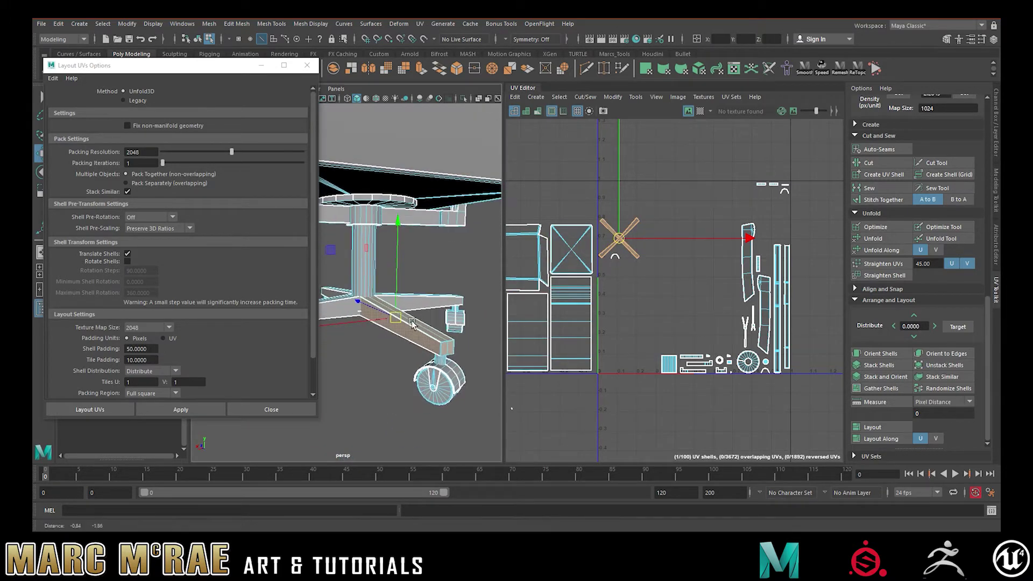
alt+right_drag(404, 313, 436, 313)
alt+middle_drag(436, 313, 398, 276)
alt+drag(399, 278, 376, 277)
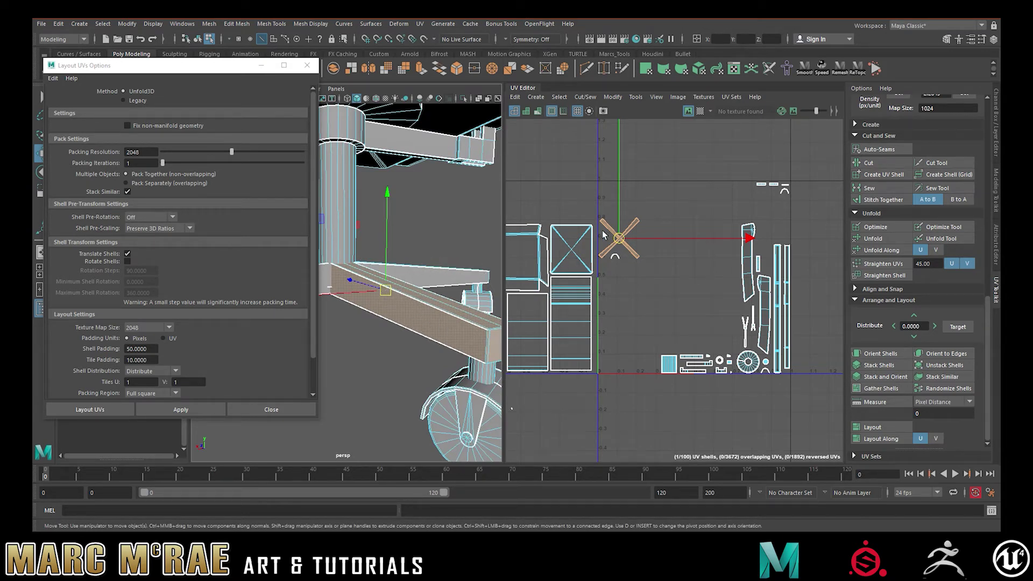
mouse_move(620, 241)
mouse_down()
mouse_move(666, 239)
mouse_move(618, 239)
mouse_up()
click(660, 204)
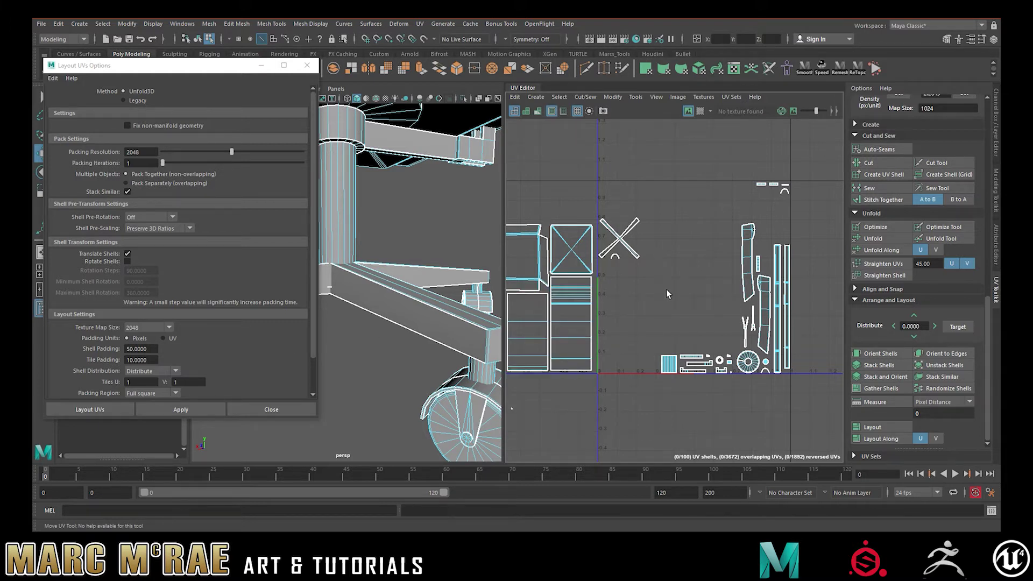
Select every UV shell and apply the Layout UVs settings to pack them into the tile.
scroll(666, 289, down, 2)
drag(526, 204, 785, 377)
key(w)
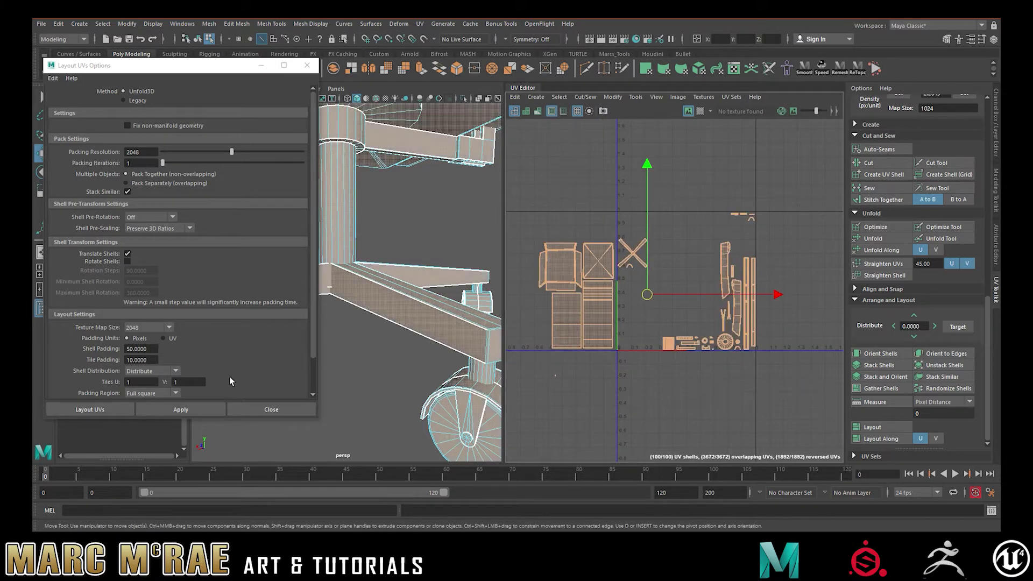
click(176, 411)
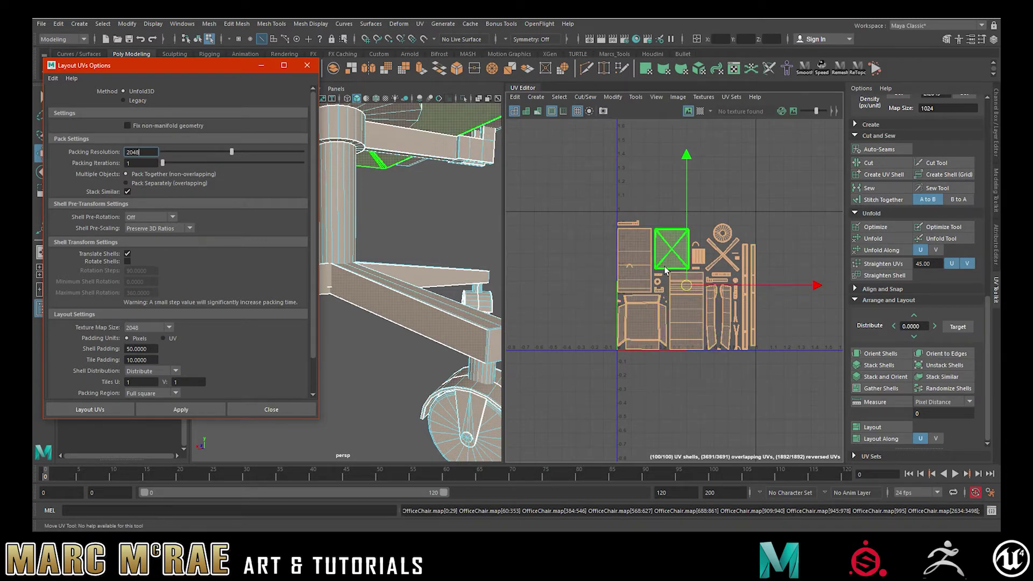
Inspect the packed backrest shell and its neighbours, reselect all UV shells, and run Layout again to repack them.
scroll(648, 295, up, 1)
scroll(629, 279, up, 3)
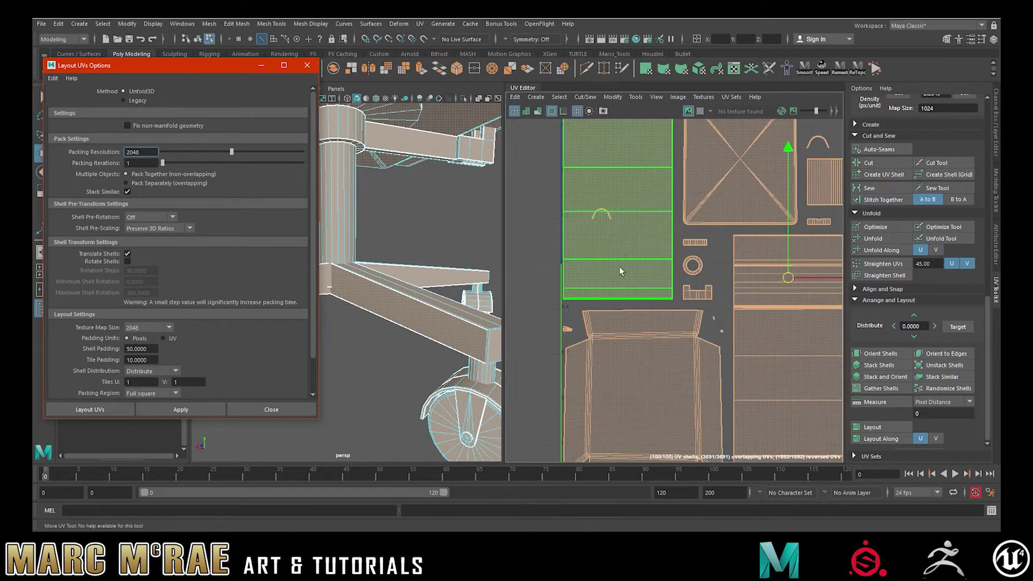
click(619, 226)
scroll(636, 242, down, 4)
drag(566, 154, 801, 334)
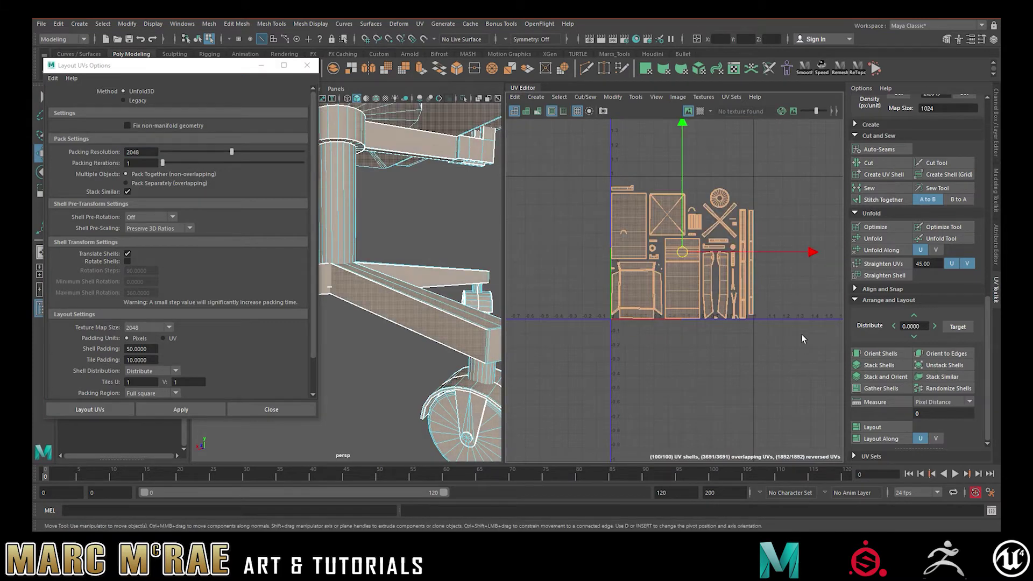
click(885, 427)
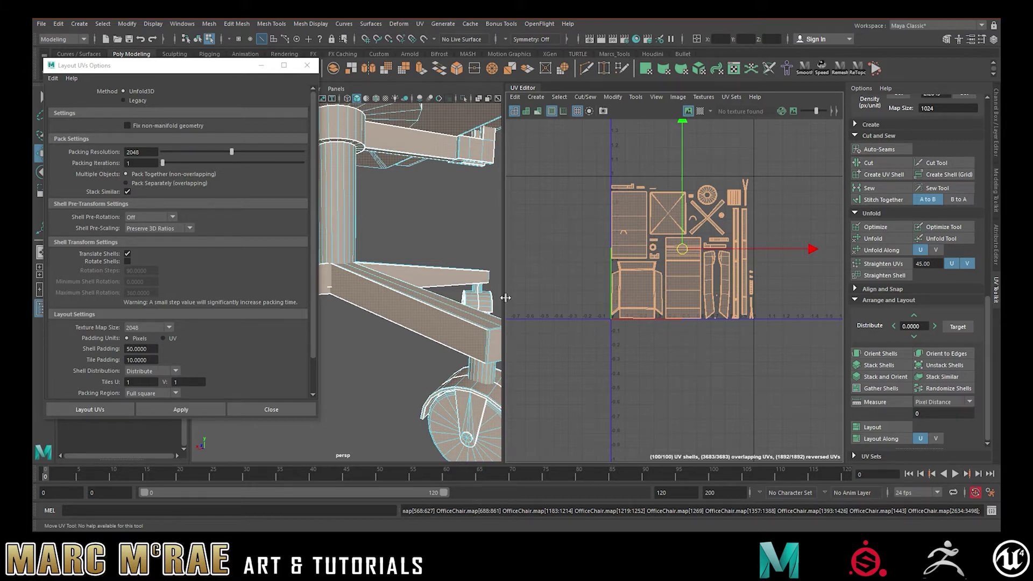
scroll(641, 229, up, 5)
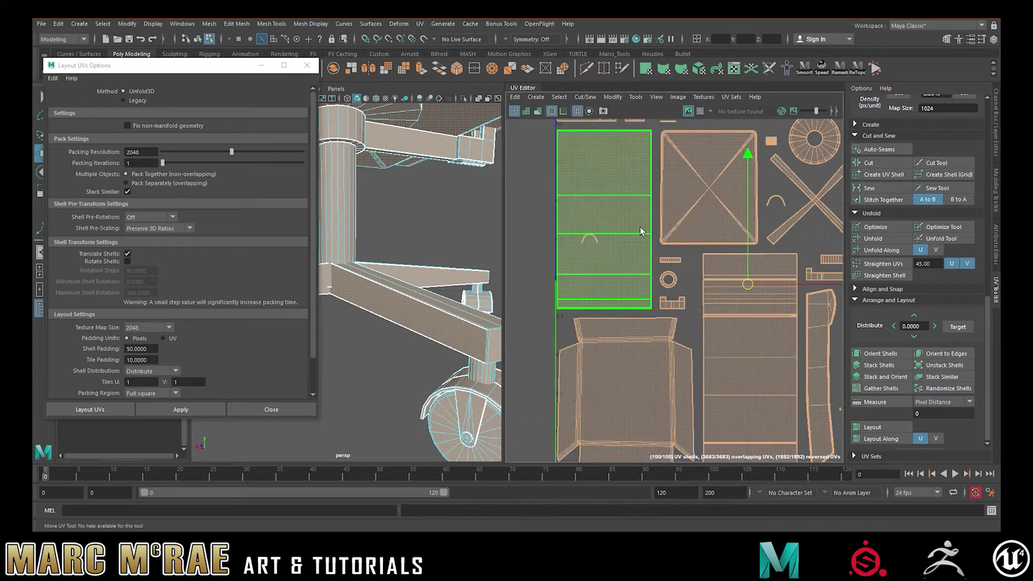
Select the small arc shell overlapping the backrest shell and examine the caster-wheel cover it belongs to in the 3D view.
click(576, 249)
scroll(589, 256, down, 6)
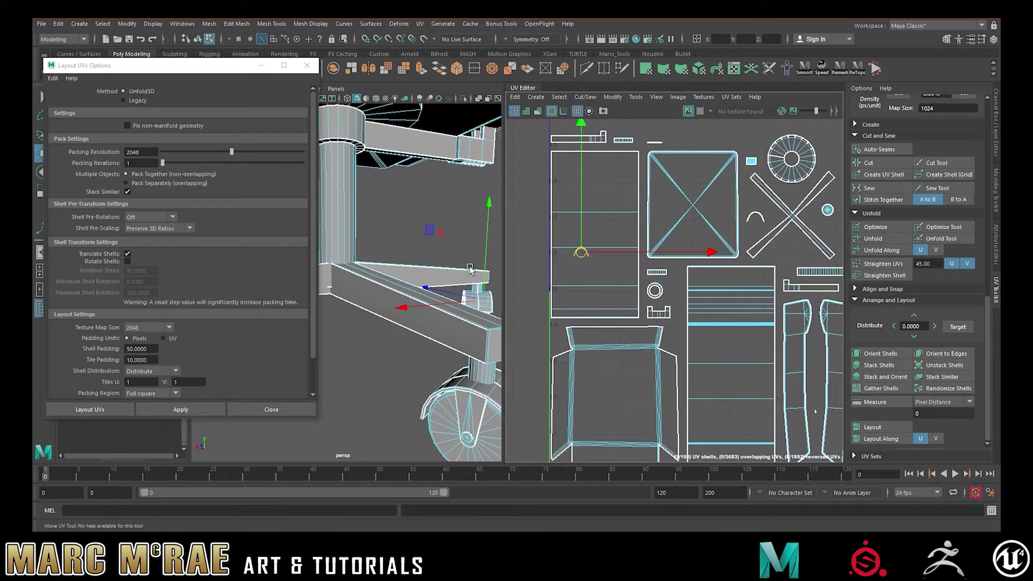
key(f)
alt+drag(460, 268, 411, 271)
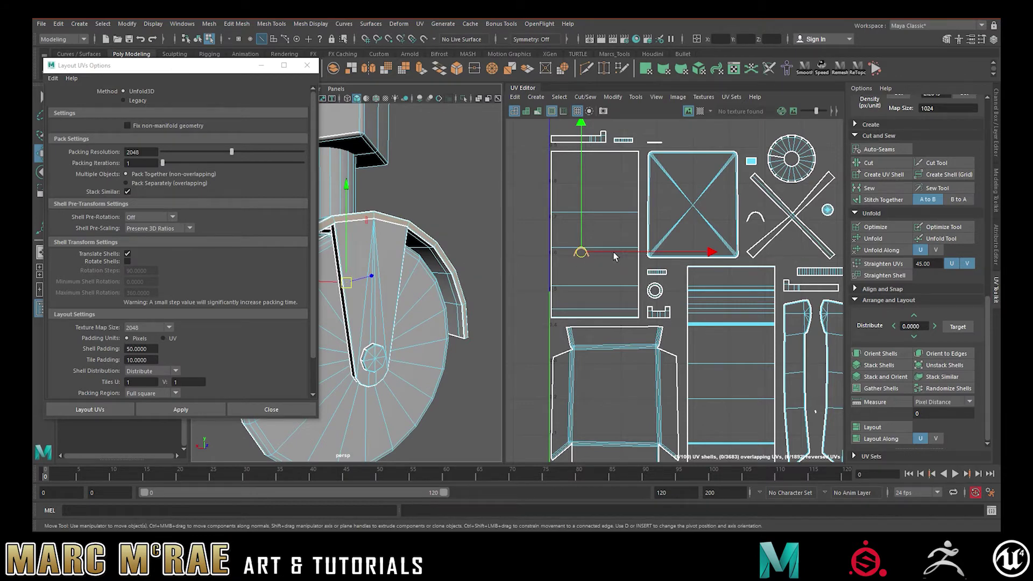
Move the stacked arc shells off the backrest shell into the empty space beside the fork-shaped shell at the tile's upper corner.
click(593, 260)
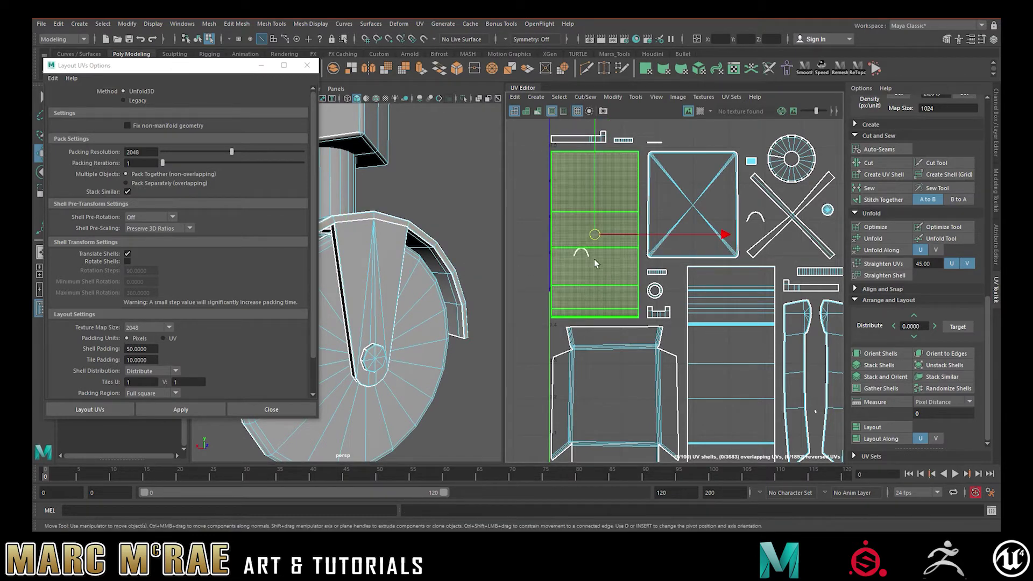
shift+click(583, 255)
ctrl+click(624, 202)
drag(582, 252, 735, 133)
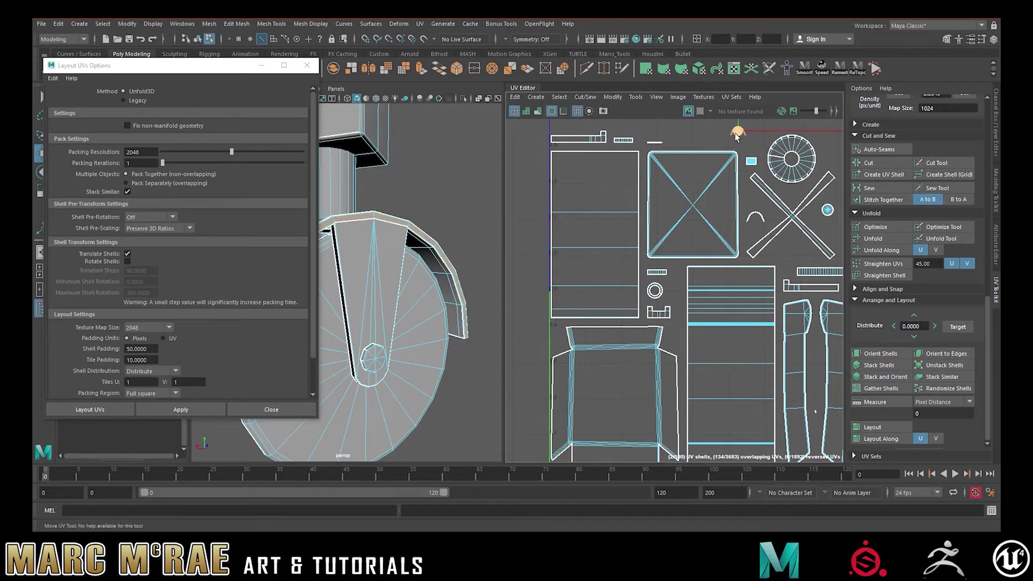
alt+middle_drag(735, 134, 575, 229)
drag(576, 229, 710, 229)
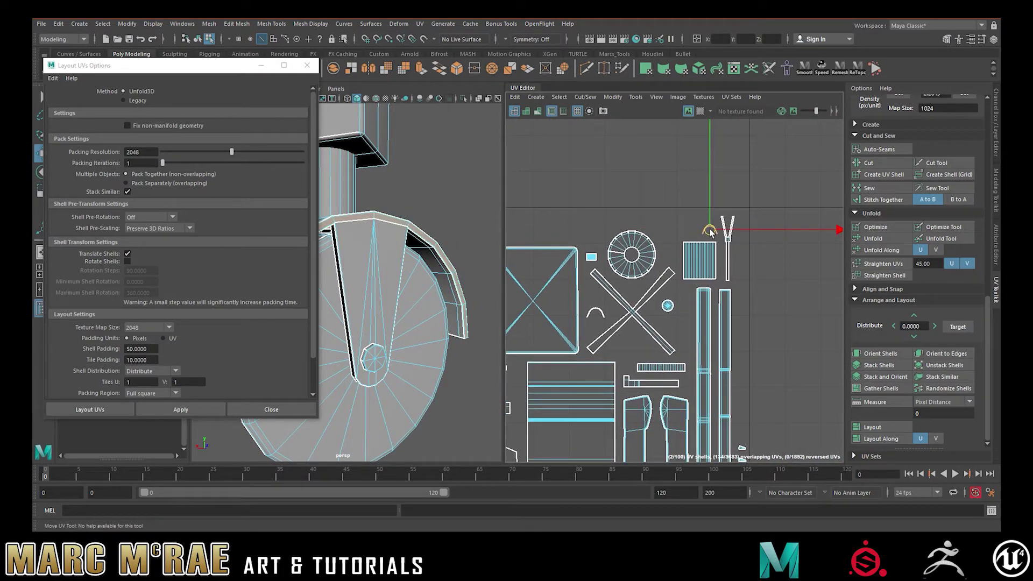
alt+middle_drag(681, 238, 754, 156)
scroll(645, 221, down, 3)
alt+middle_drag(632, 242, 633, 212)
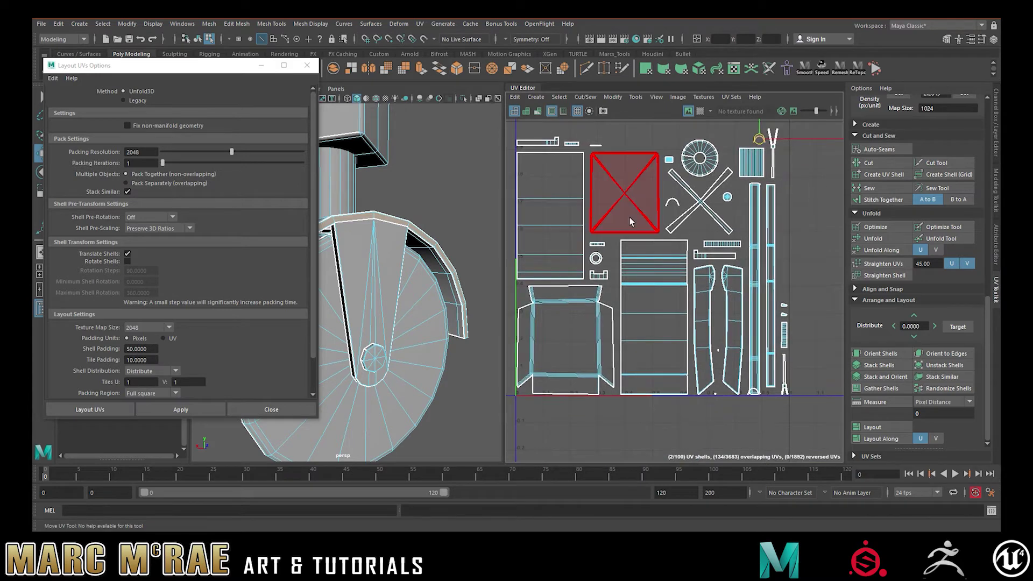
Lay out the tiny shell between the two armrest shells on its own so it fills the tile height, and inspect its shape.
click(724, 358)
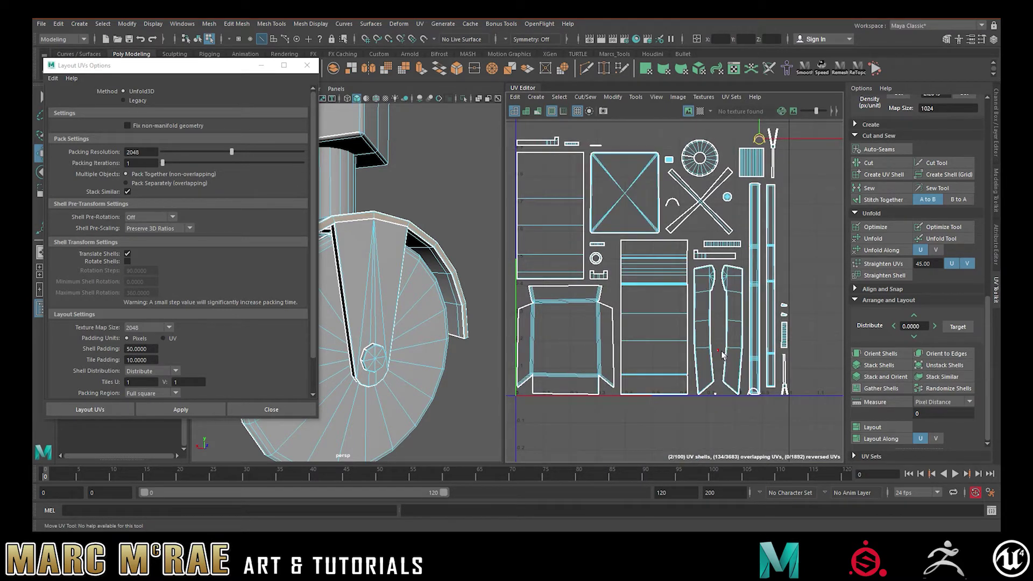
key(w)
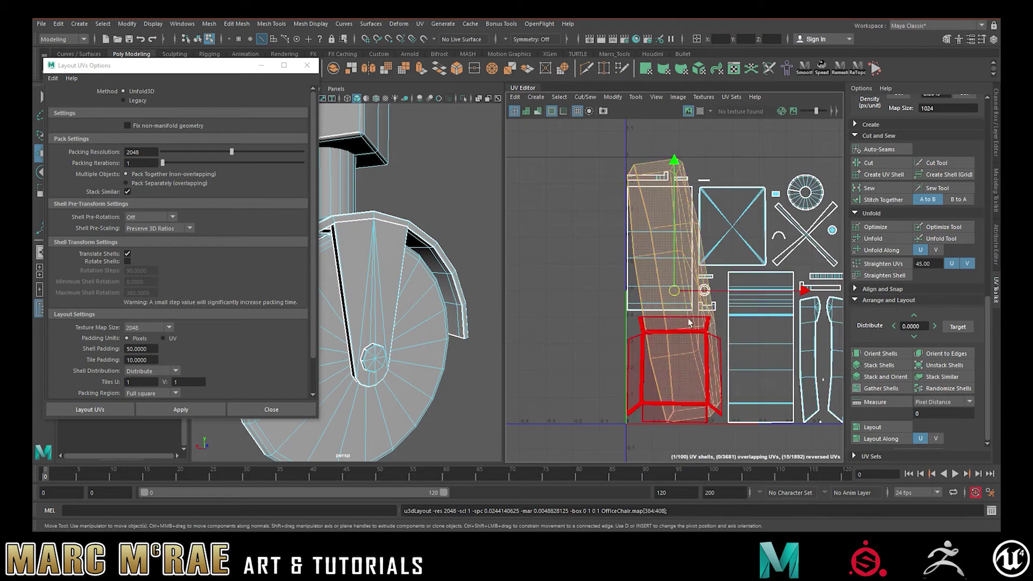
scroll(687, 316, down, 3)
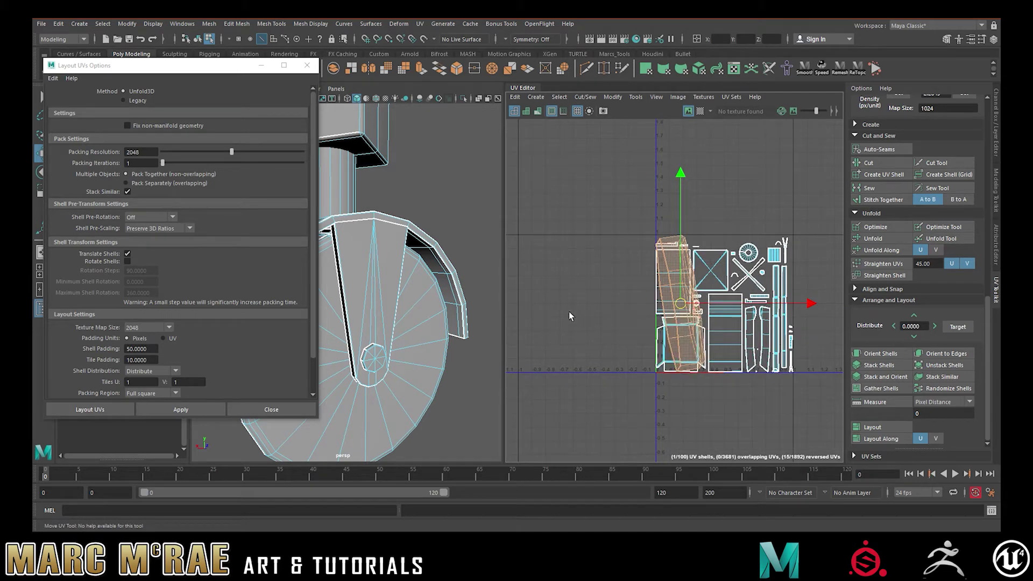
alt+middle_drag(619, 294, 577, 291)
scroll(652, 302, up, 2)
scroll(651, 298, up, 3)
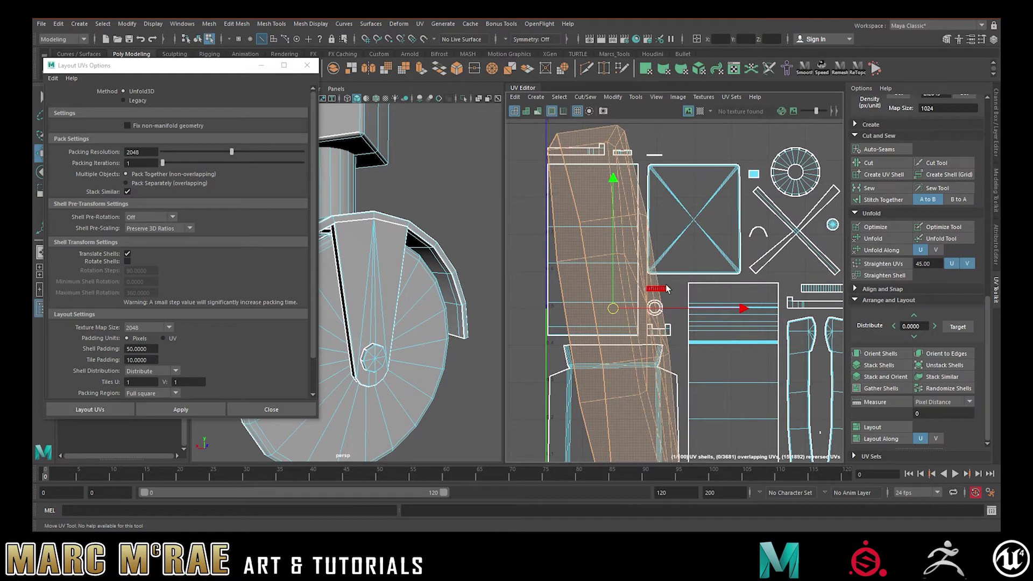
alt+middle_drag(688, 262, 647, 253)
scroll(647, 253, down, 3)
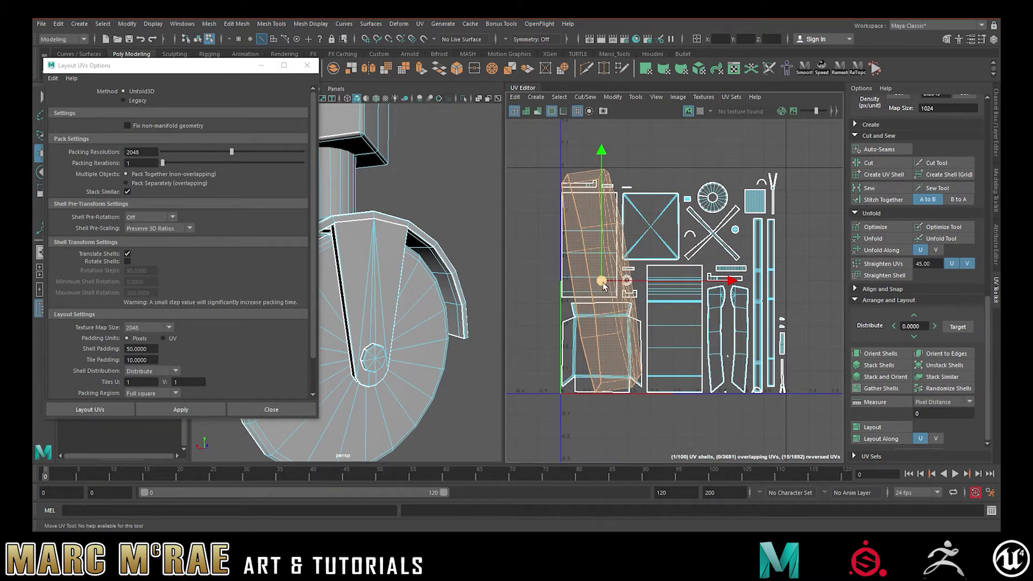
Select every UV shell, unfold them all, and align them to the axes with Orient Shells.
drag(538, 150, 769, 427)
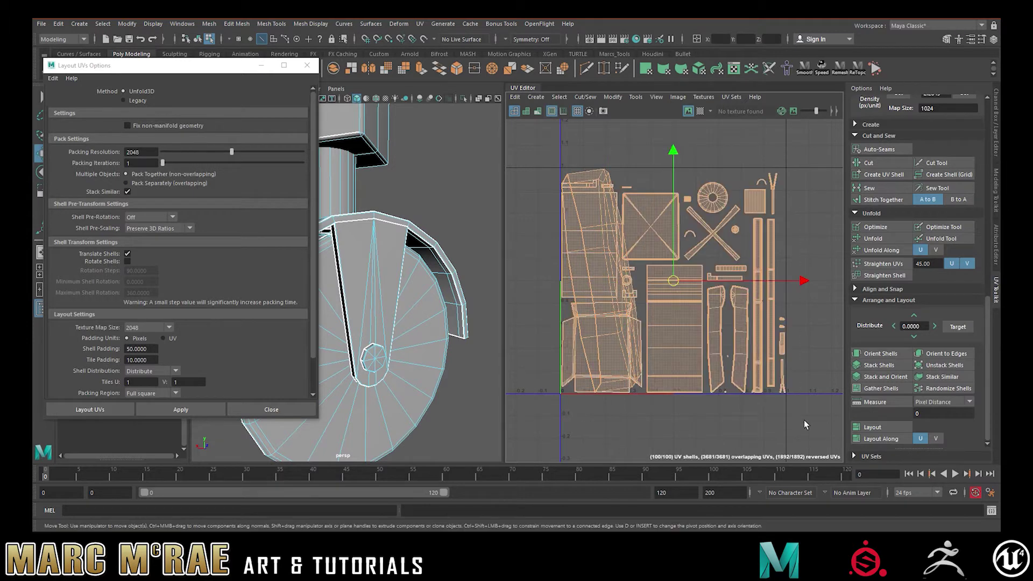
click(879, 240)
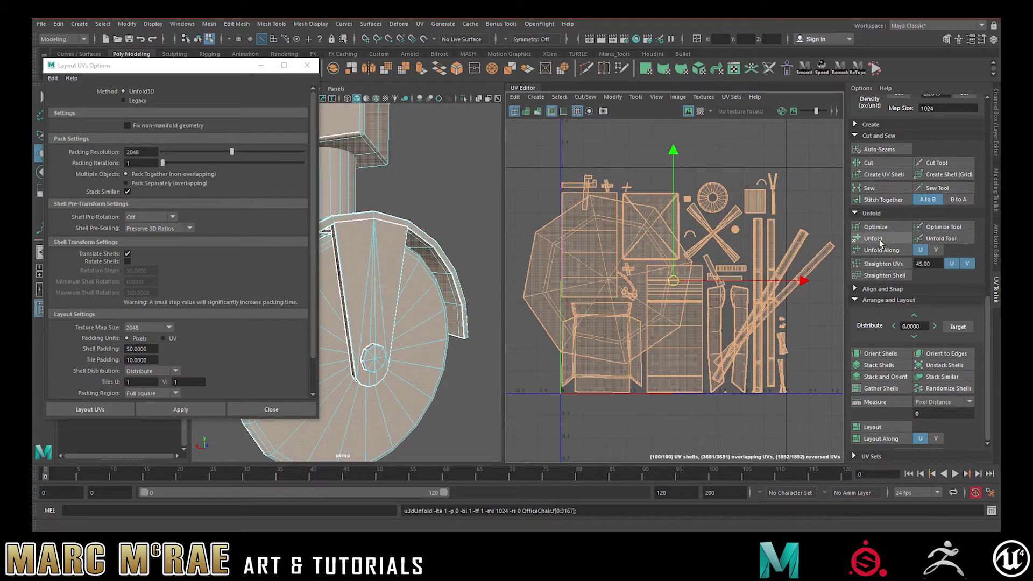
click(877, 355)
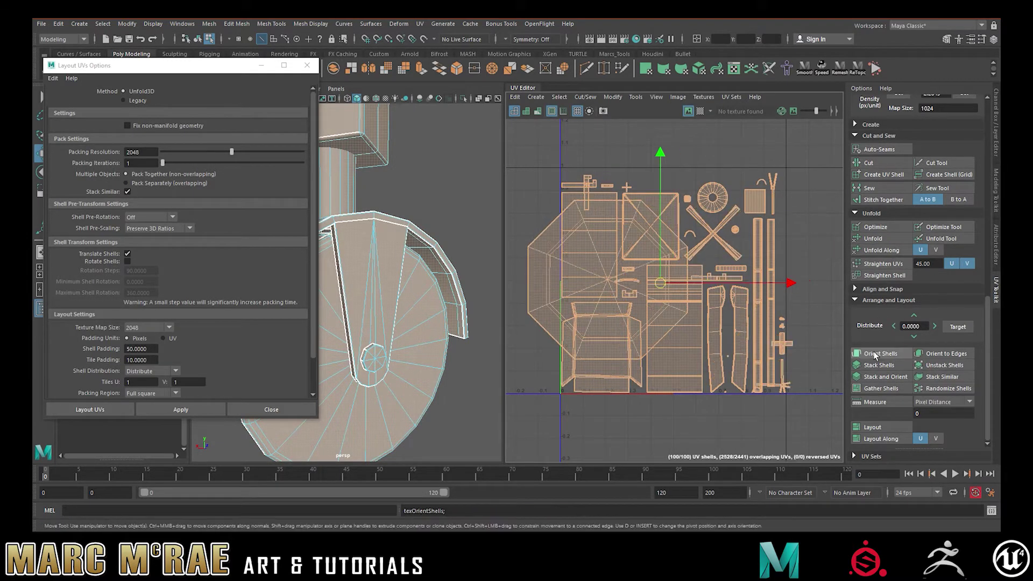
Rotate the horizontal fork-shaped shell near the tile's lower corner to vertical and straighten it with Orient Shells.
click(801, 255)
click(781, 383)
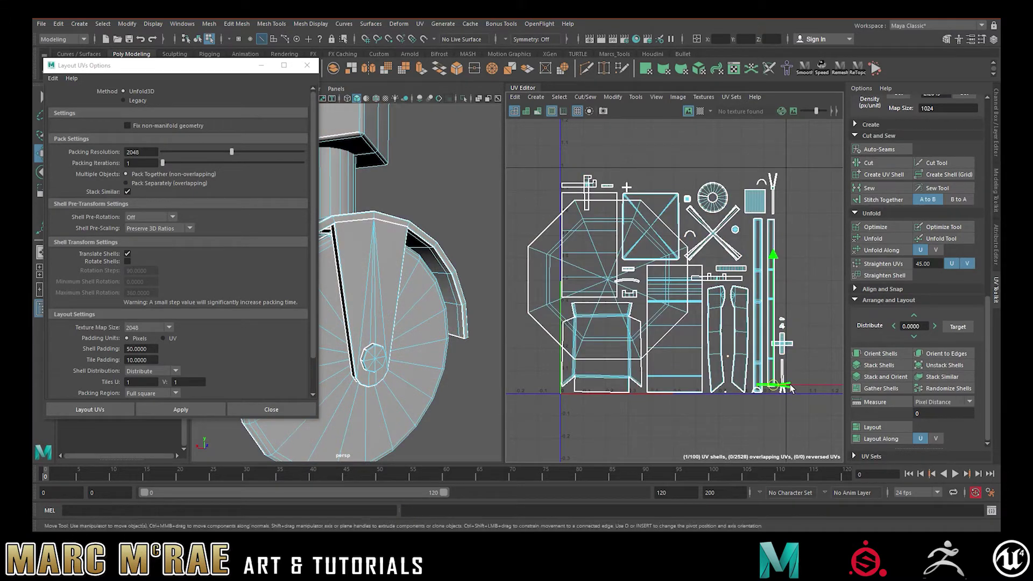
key(e)
drag(804, 263, 842, 398)
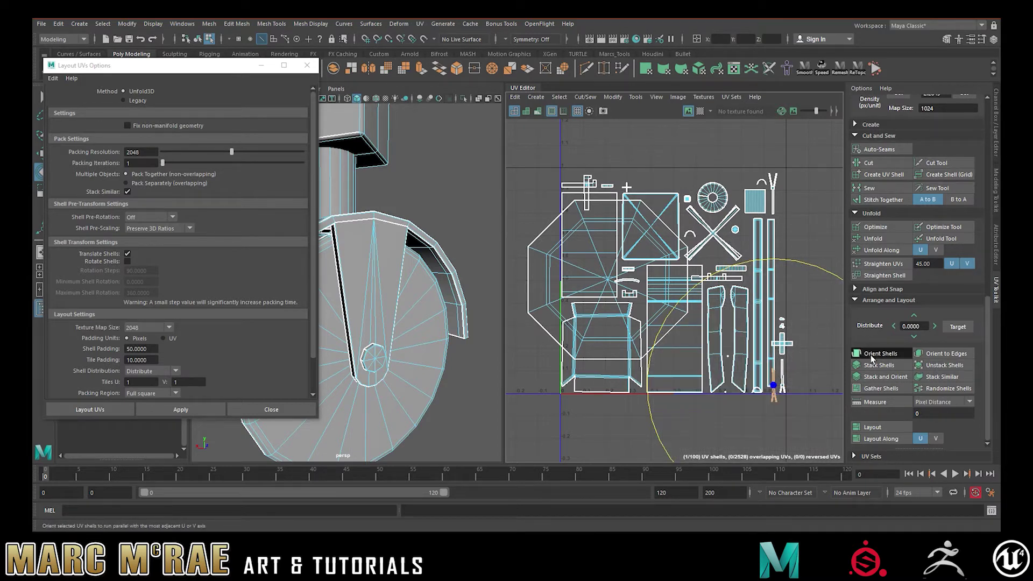
click(905, 354)
Rotate the vertical bracket shell above the backrest shell to horizontal, orient it, and move it above its matching bracket shell.
click(587, 188)
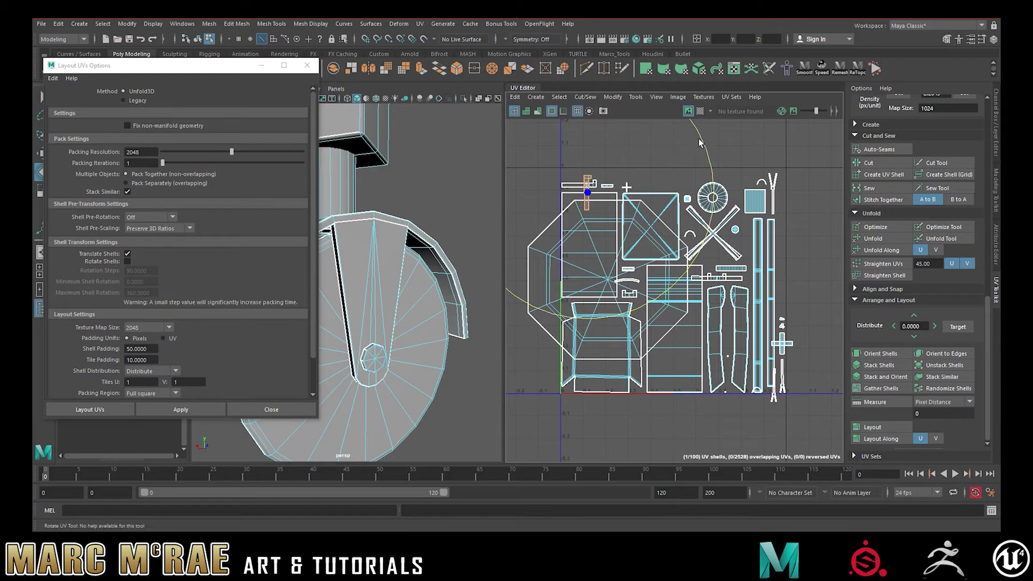
drag(698, 142, 651, 327)
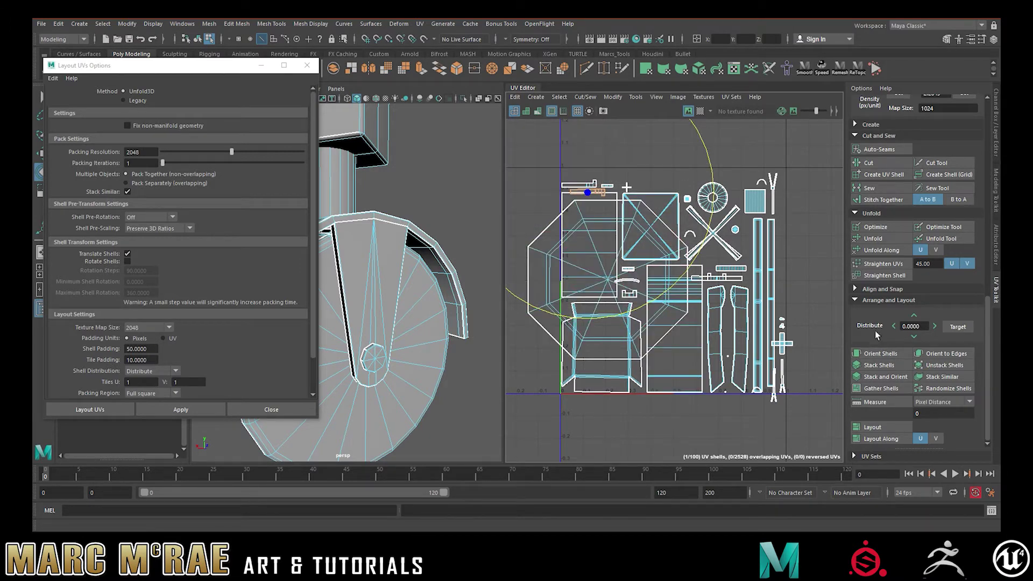
click(880, 353)
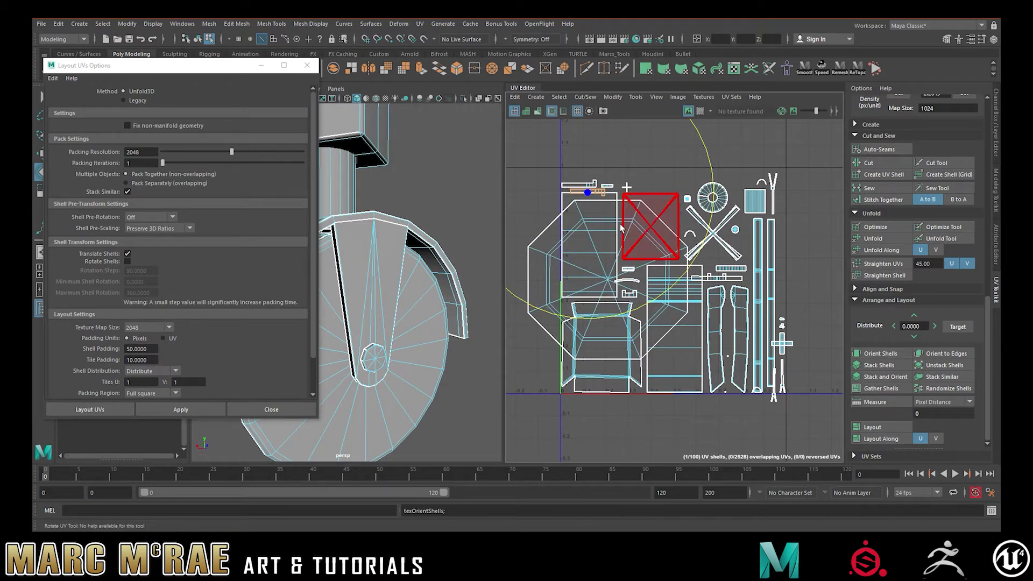
key(w)
drag(588, 193, 579, 175)
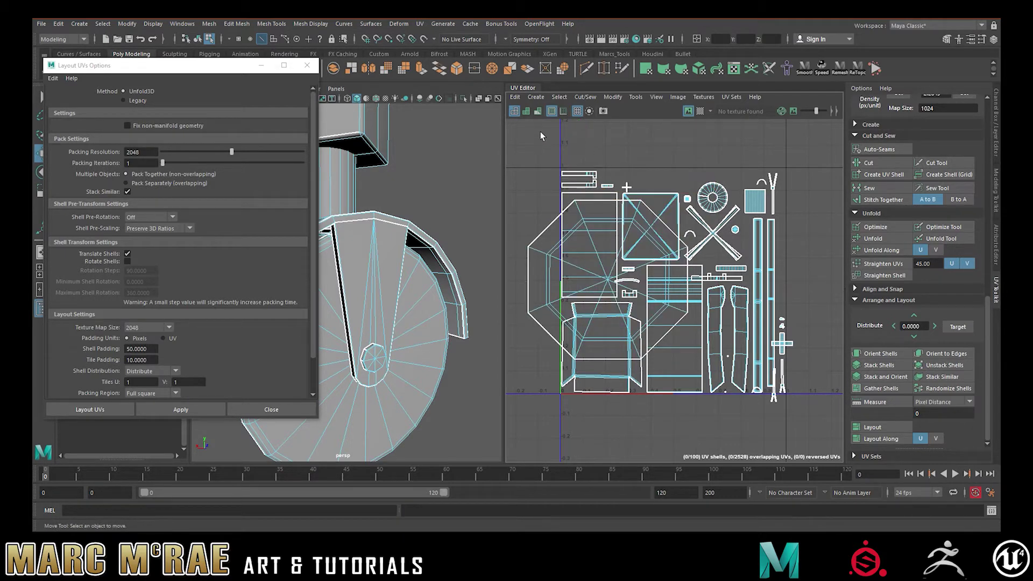
Select all UV shells and repack them into the tile with Layout.
drag(522, 145, 810, 421)
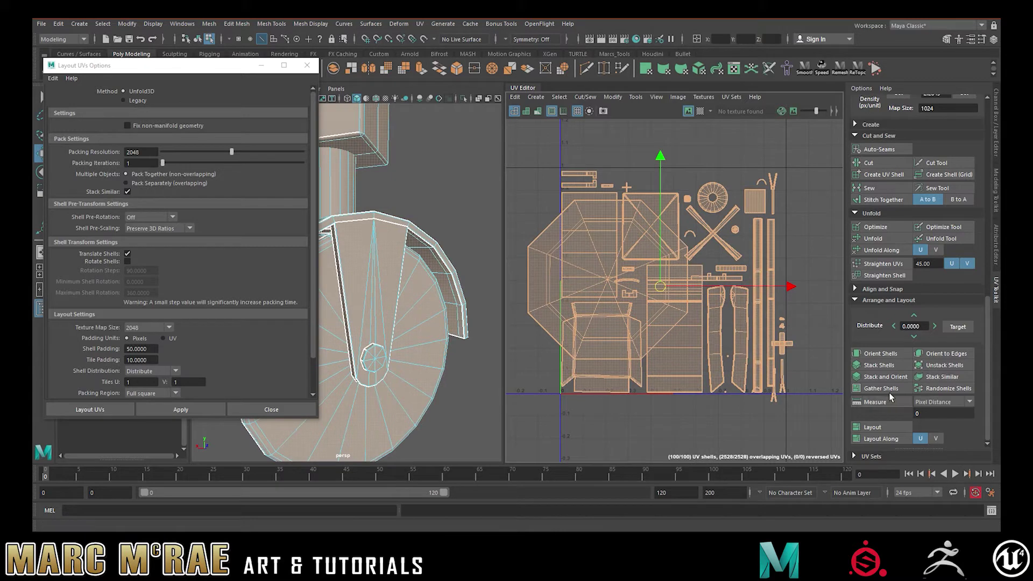
click(867, 425)
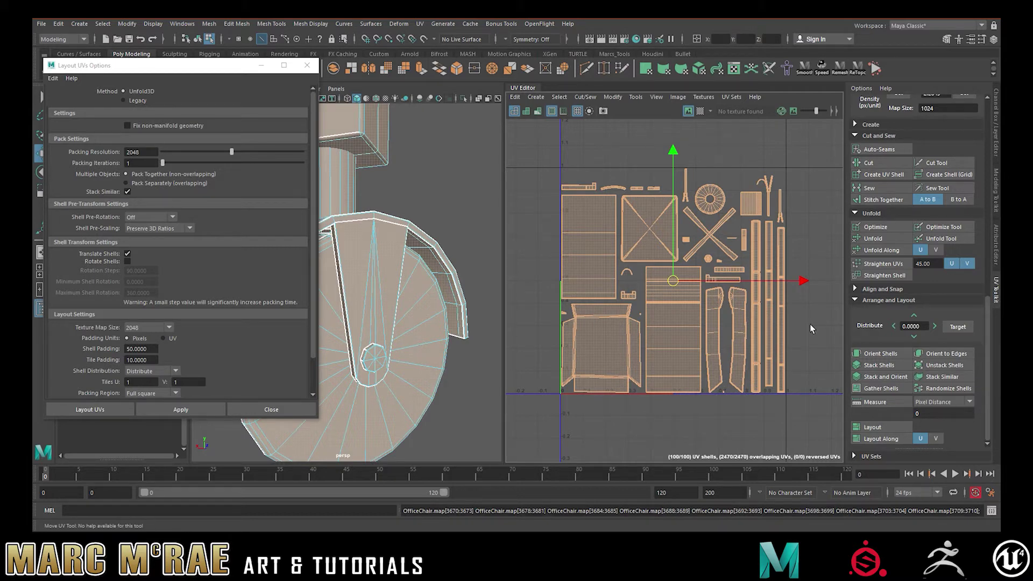
Try moving the single arc shell away from the fork-shaped shell it touches, and undo the move.
click(759, 183)
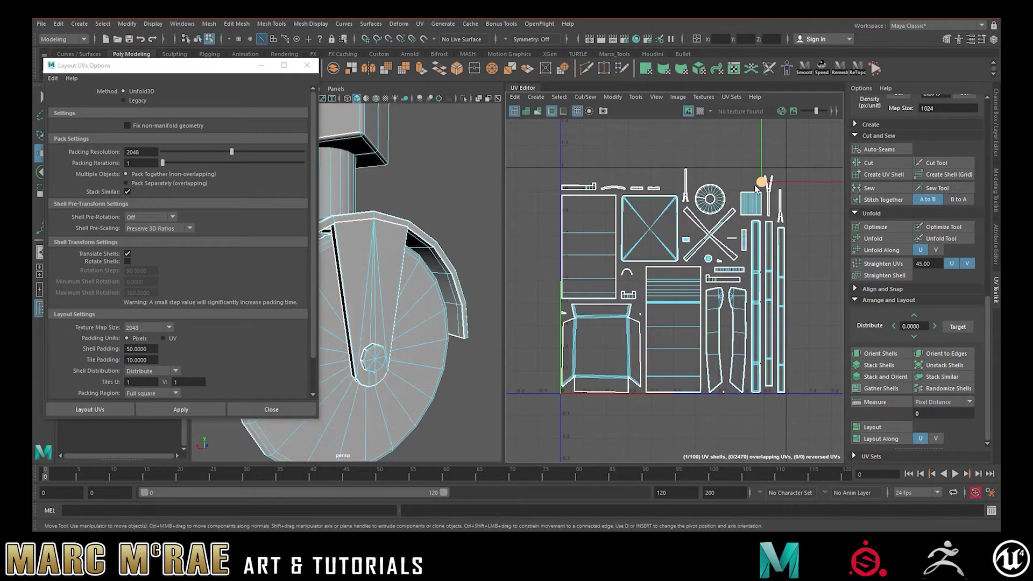
key(f)
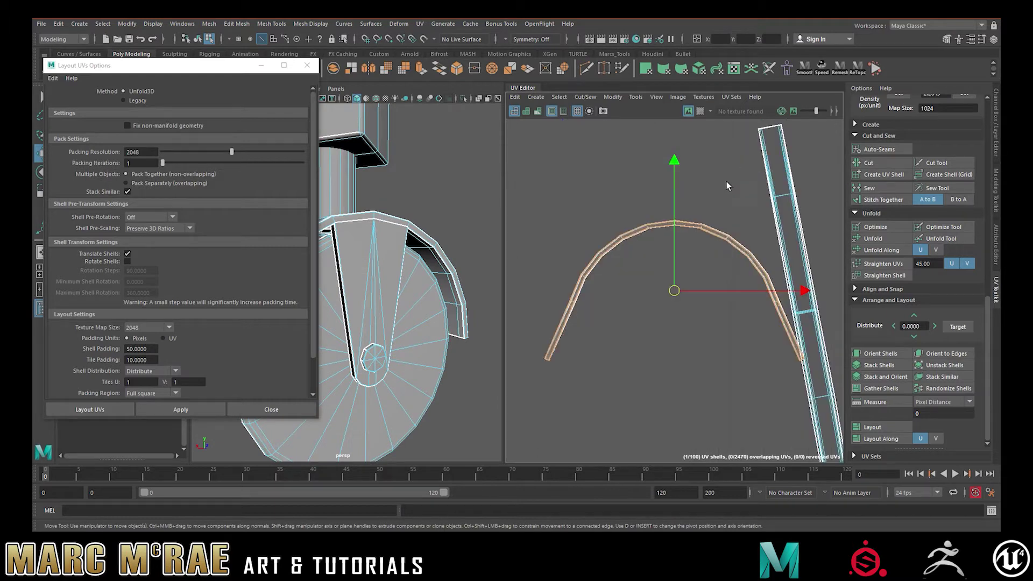
scroll(739, 266, down, 4)
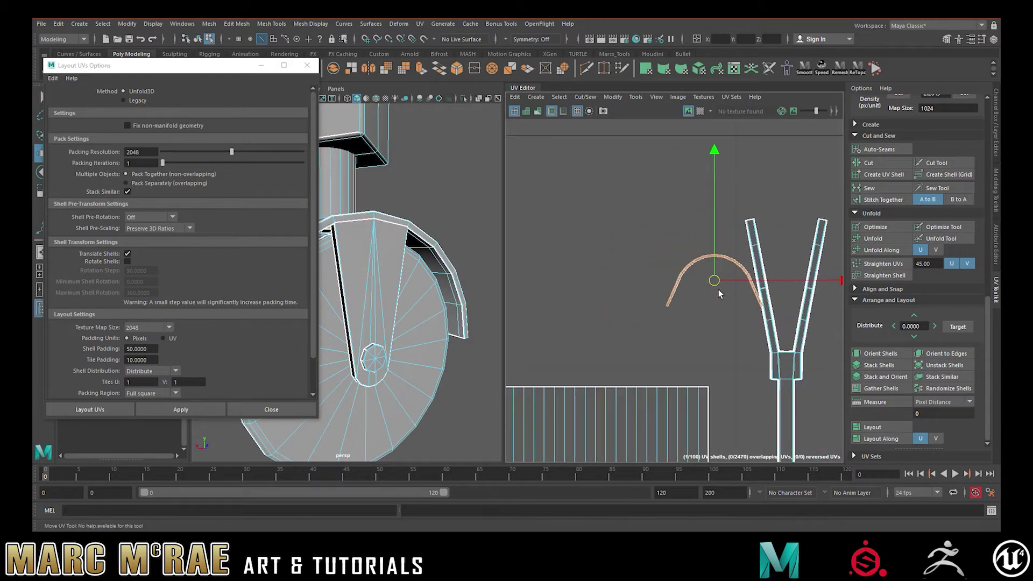
drag(720, 294, 702, 301)
key(ctrl+z)
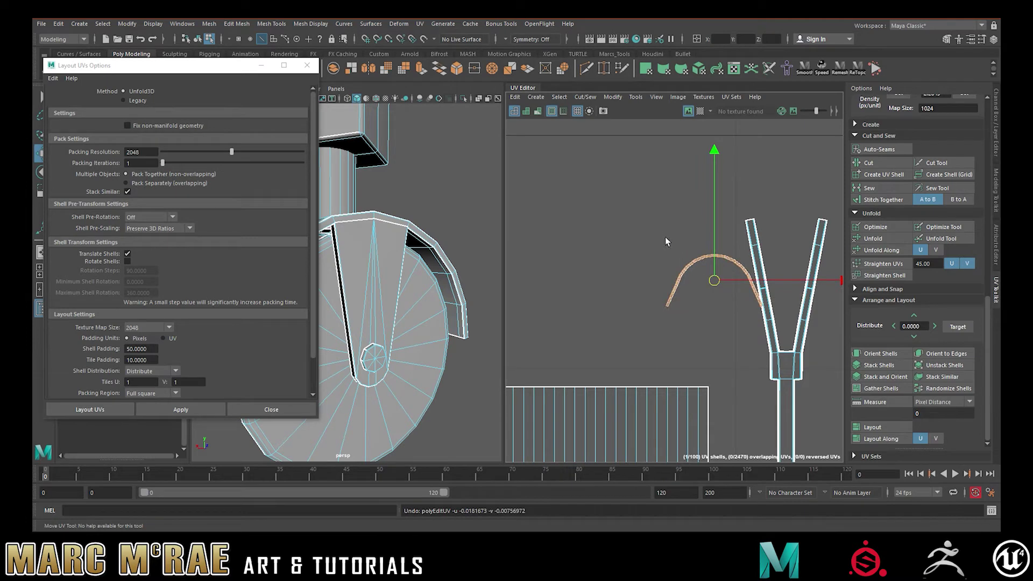
Select all the stacked arc shells together and shift them slightly away from the fork-shaped shell.
drag(698, 230, 733, 259)
click(867, 239)
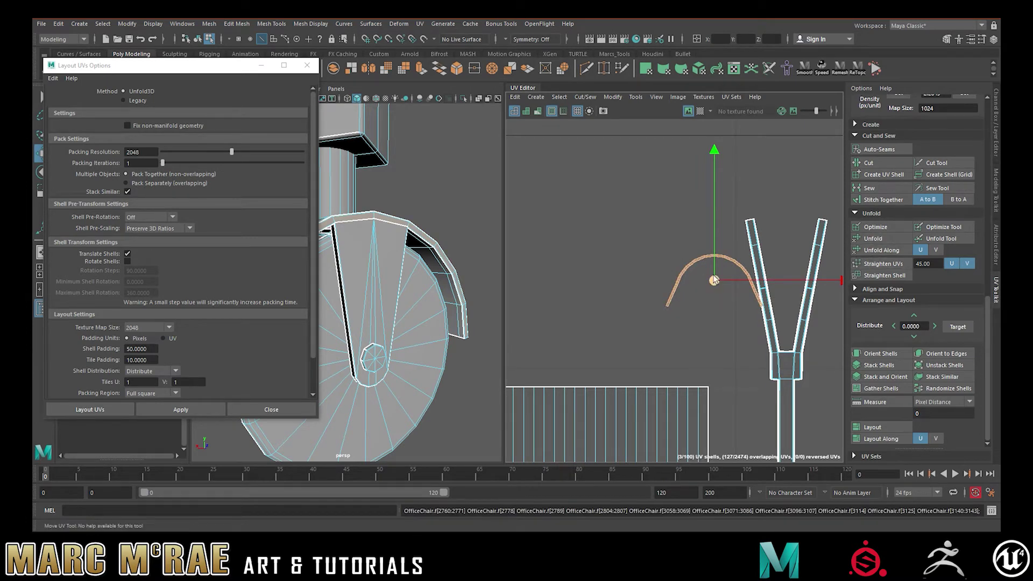
scroll(714, 279, down, 10)
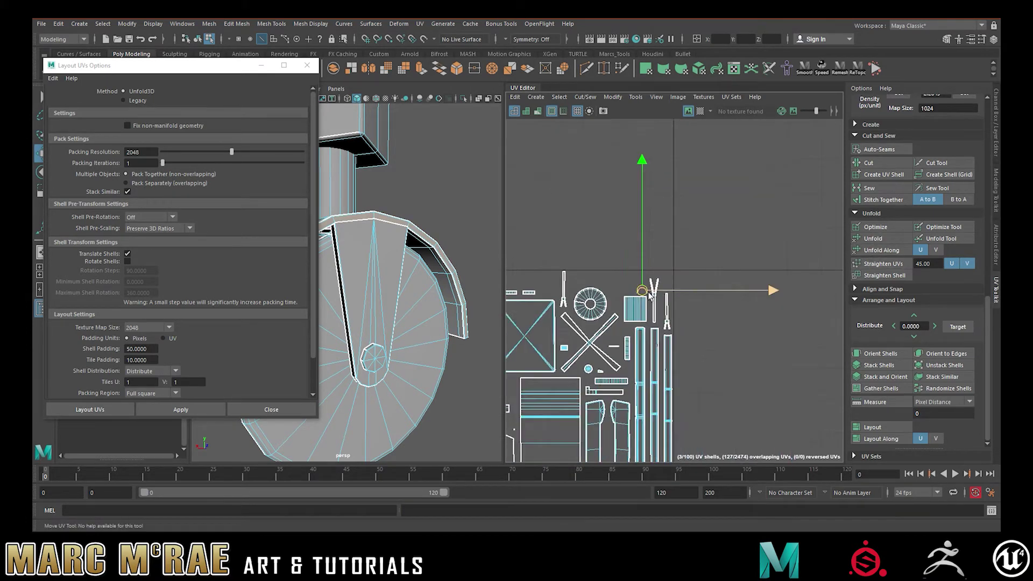
scroll(648, 293, down, 1)
alt+middle_drag(607, 333, 669, 267)
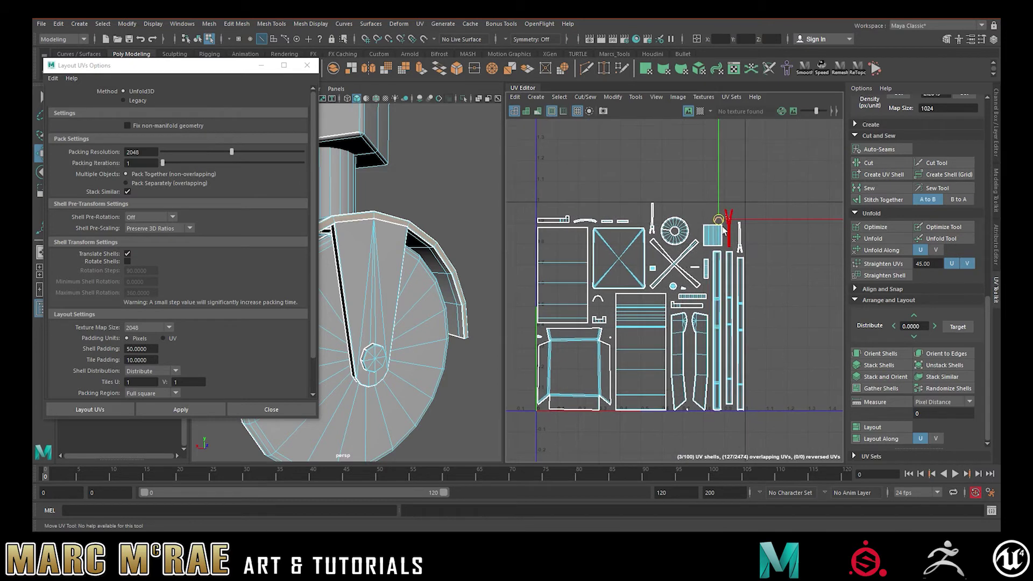
Examine the spacing and remaining gaps between the packed shells across the whole UV tile.
click(650, 214)
click(602, 201)
click(673, 232)
click(599, 319)
click(559, 220)
click(716, 323)
click(747, 377)
click(694, 444)
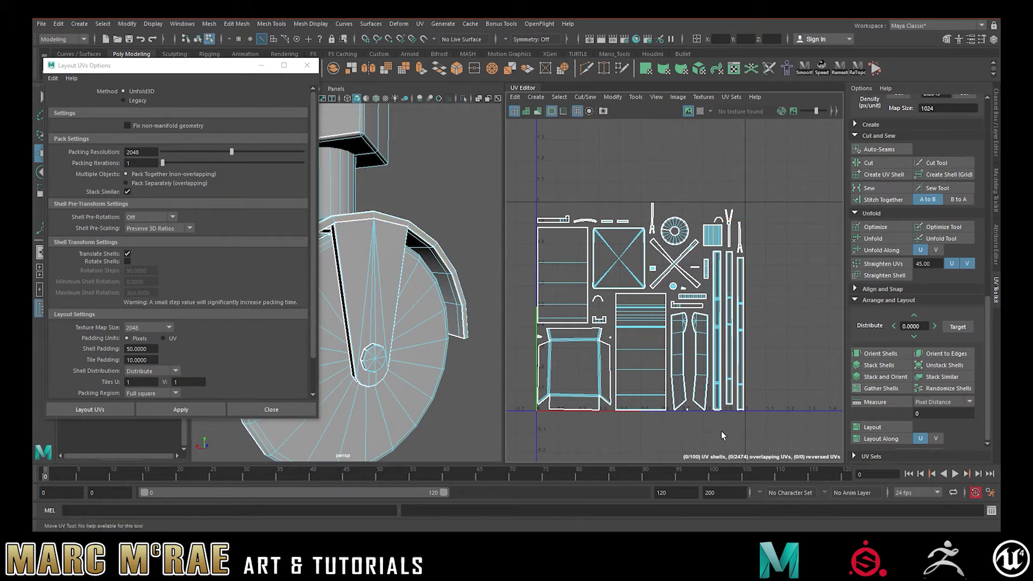
drag(582, 193, 655, 271)
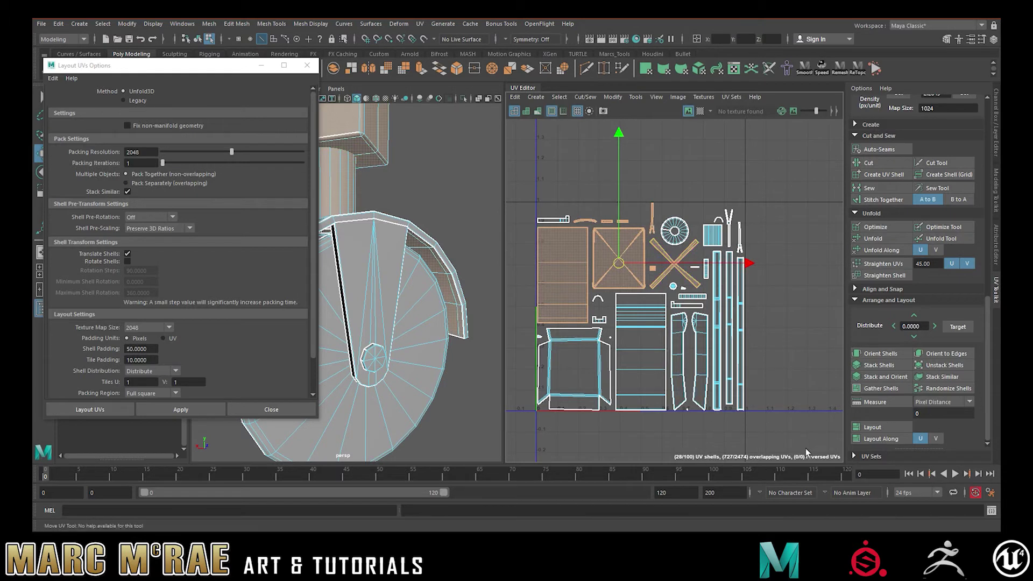
click(810, 234)
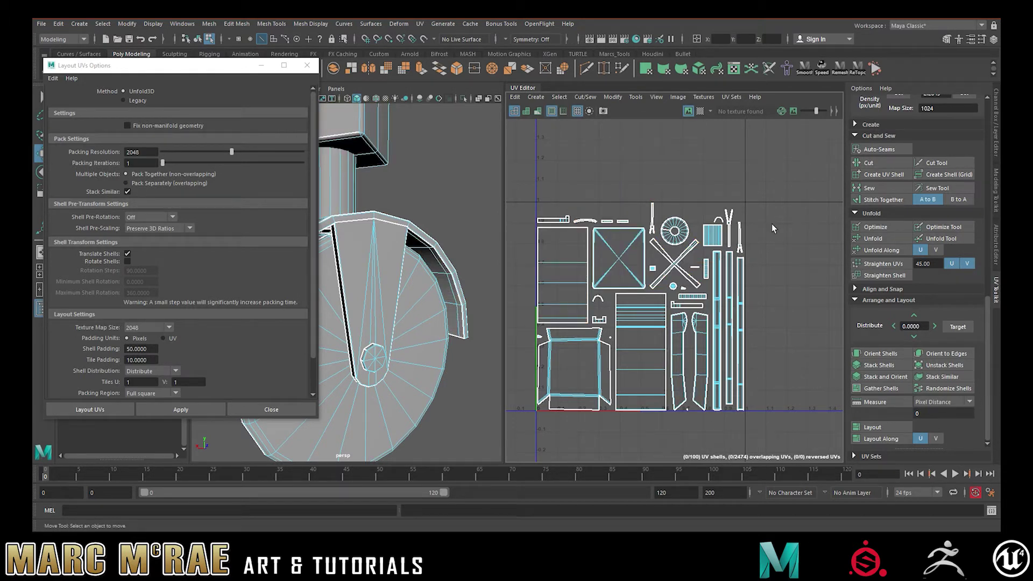
drag(515, 171, 818, 429)
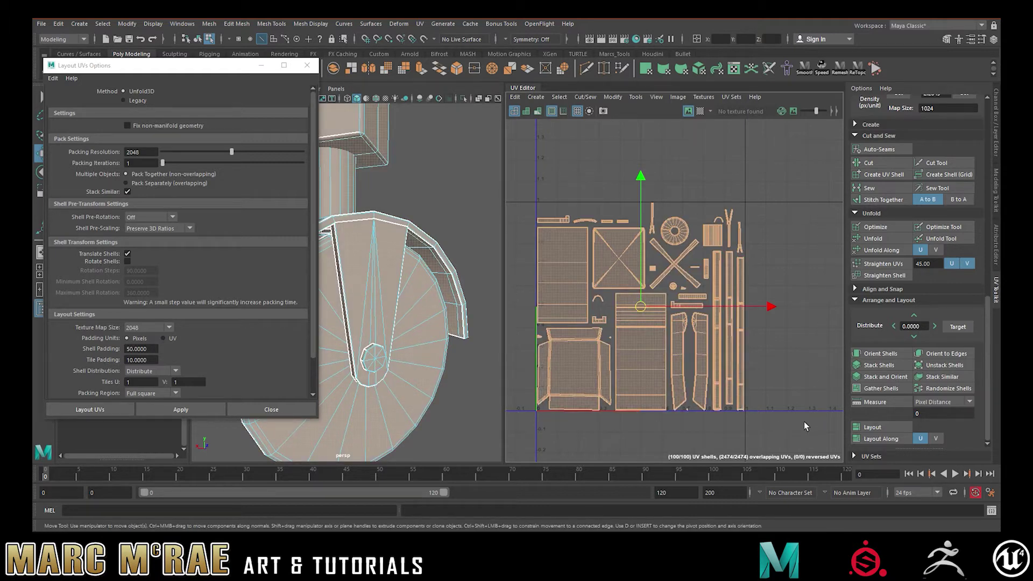
Select the tiny stacked octagonal shells at the tile's lower edge and examine their shape and position up close.
click(704, 409)
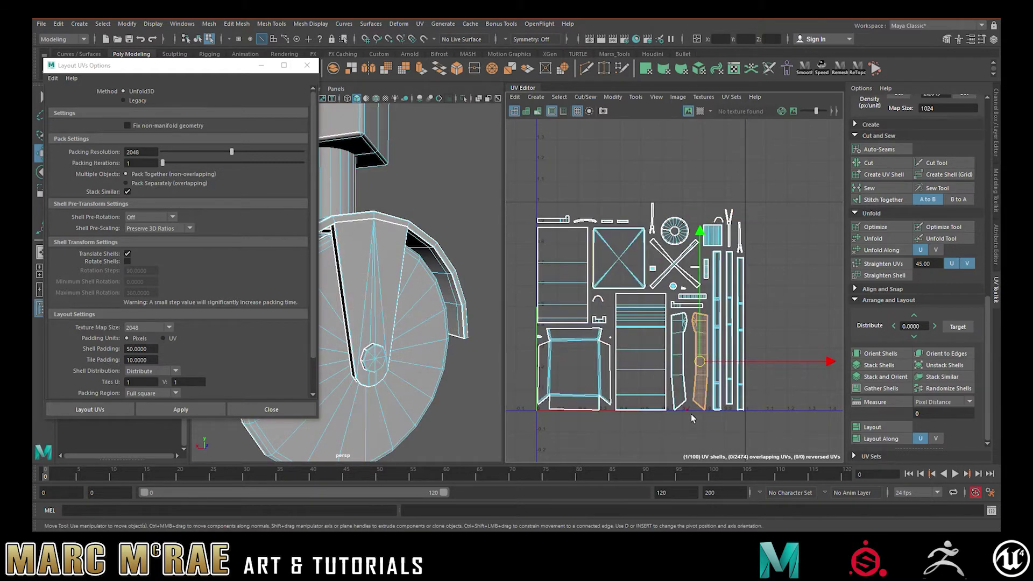
click(686, 409)
key(f)
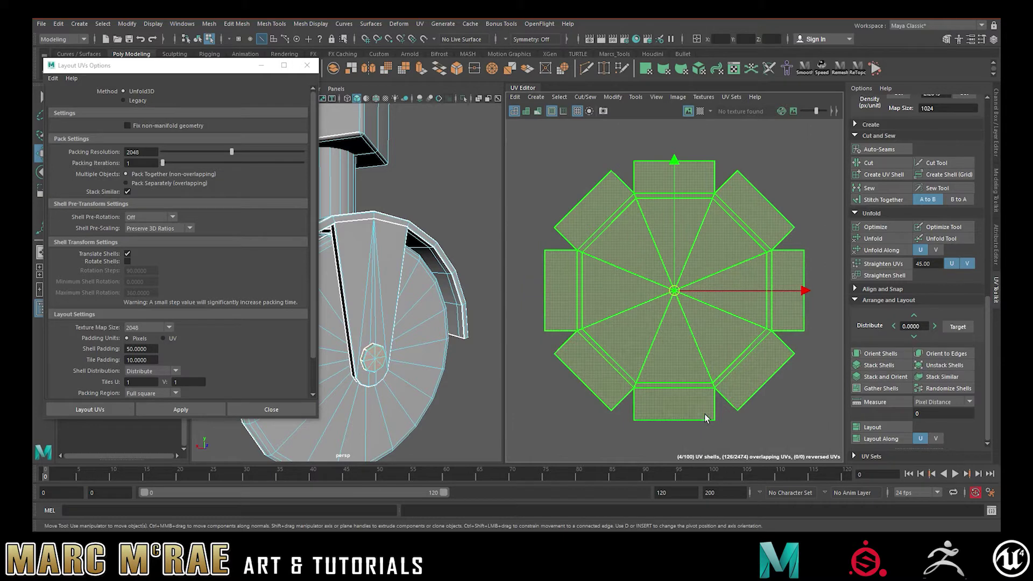
scroll(717, 294, down, 7)
scroll(729, 301, down, 8)
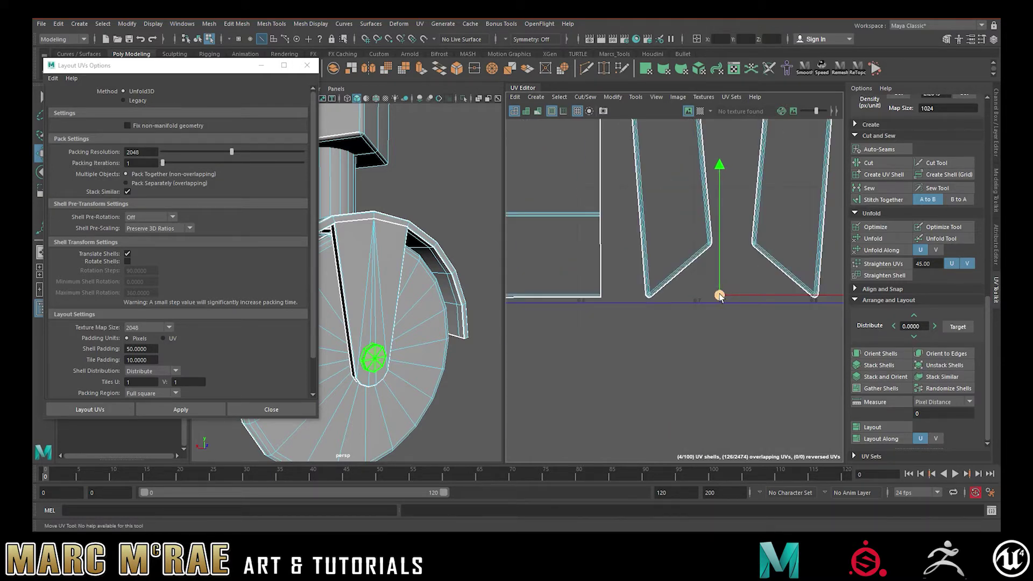
Find the tiny closed octagonal shells above the seat shell's corner, check them on the caster wheel, and delete their faces.
scroll(647, 281, up, 10)
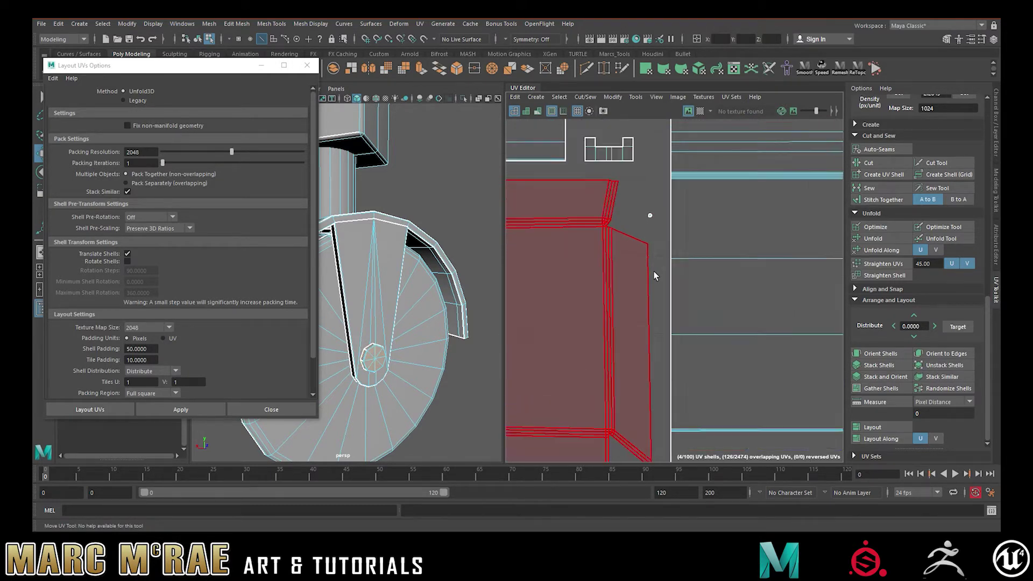
key(w)
key(f)
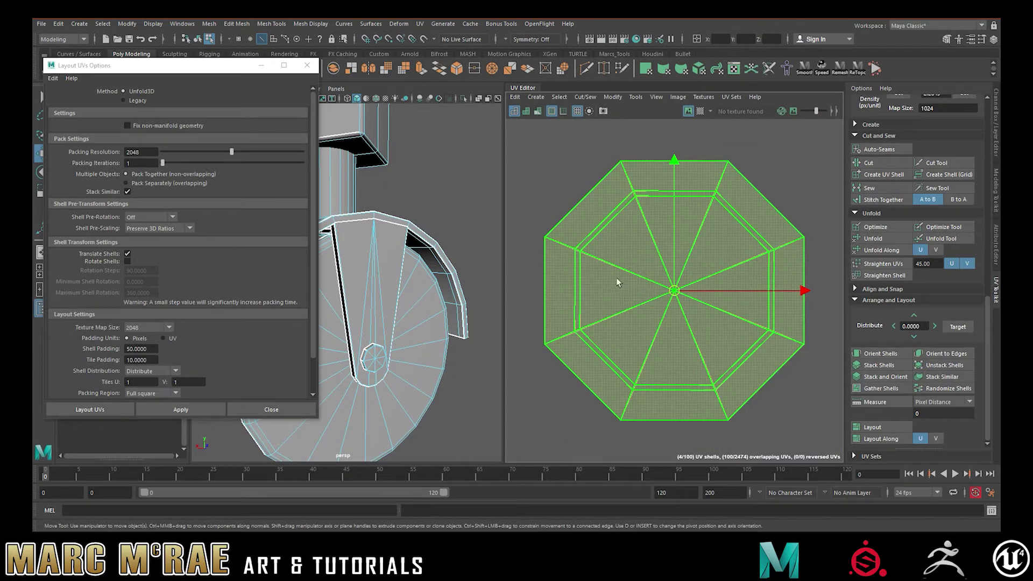
mouse_move(678, 294)
mouse_down()
mouse_move(666, 219)
mouse_move(670, 304)
mouse_up()
key(f)
alt+drag(396, 308, 519, 305)
alt+right_drag(484, 308, 968, 335)
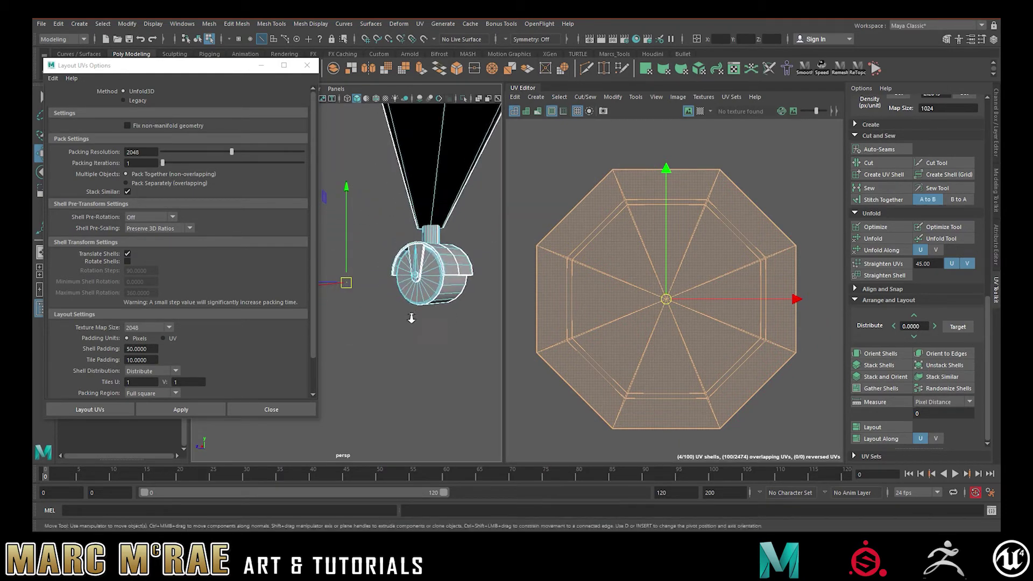
scroll(398, 296, down, 3)
scroll(405, 296, down, 8)
alt+drag(398, 293, 495, 302)
click(495, 304)
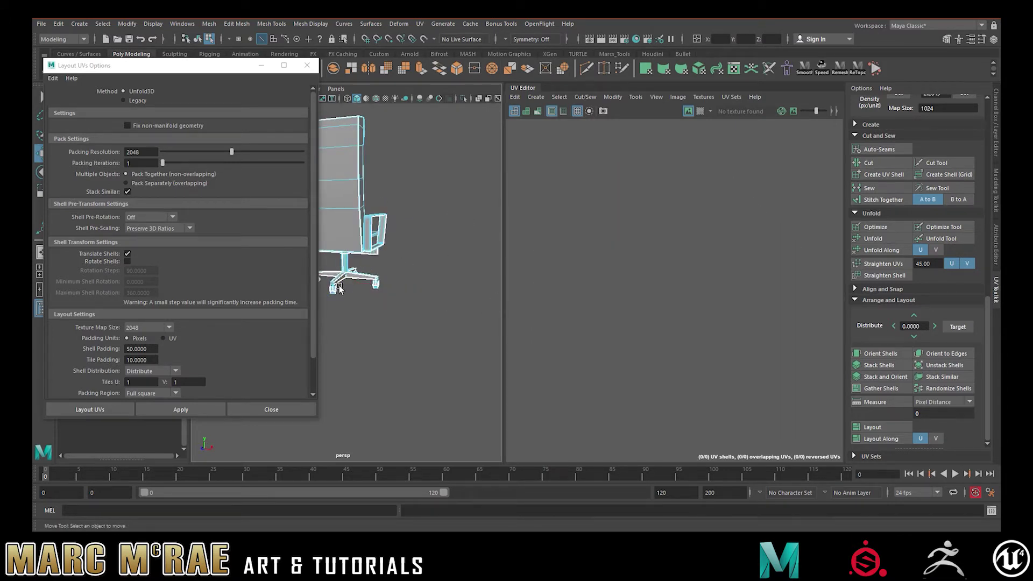
Select the side shell of the chair's base leg on the model and locate it in the packed UV layout.
scroll(352, 287, up, 8)
alt+drag(360, 286, 269, 258)
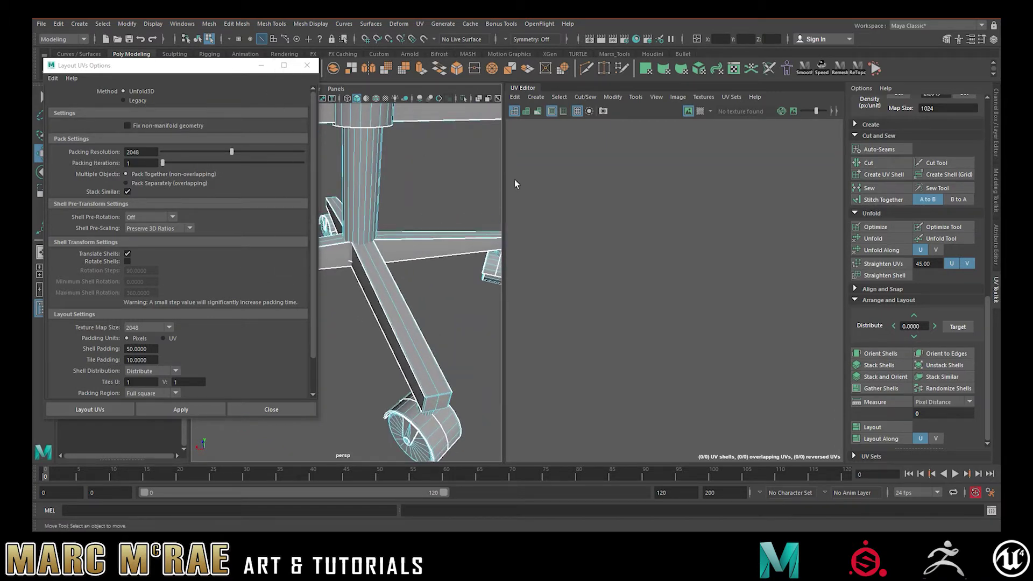
click(415, 245)
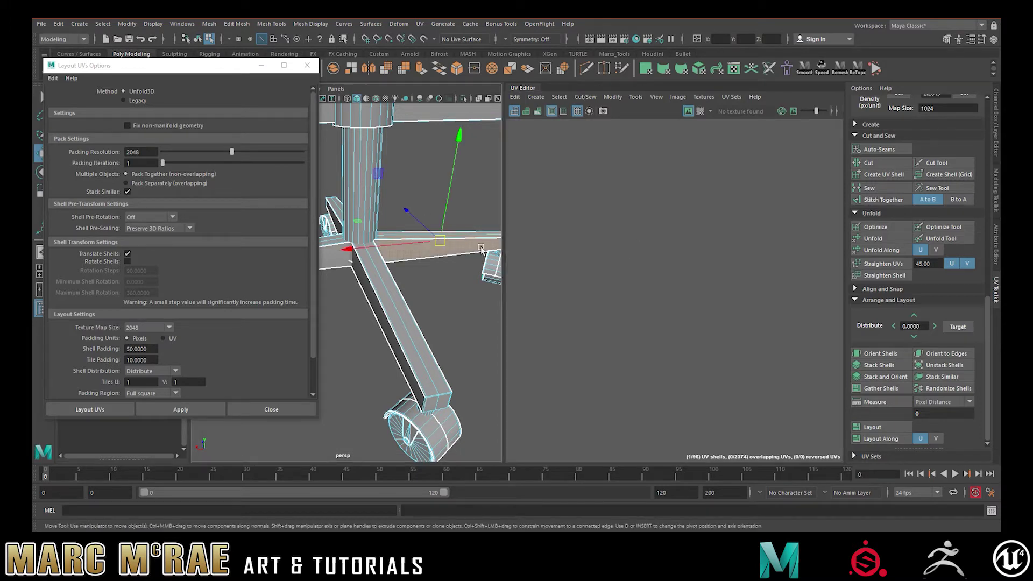
key(f)
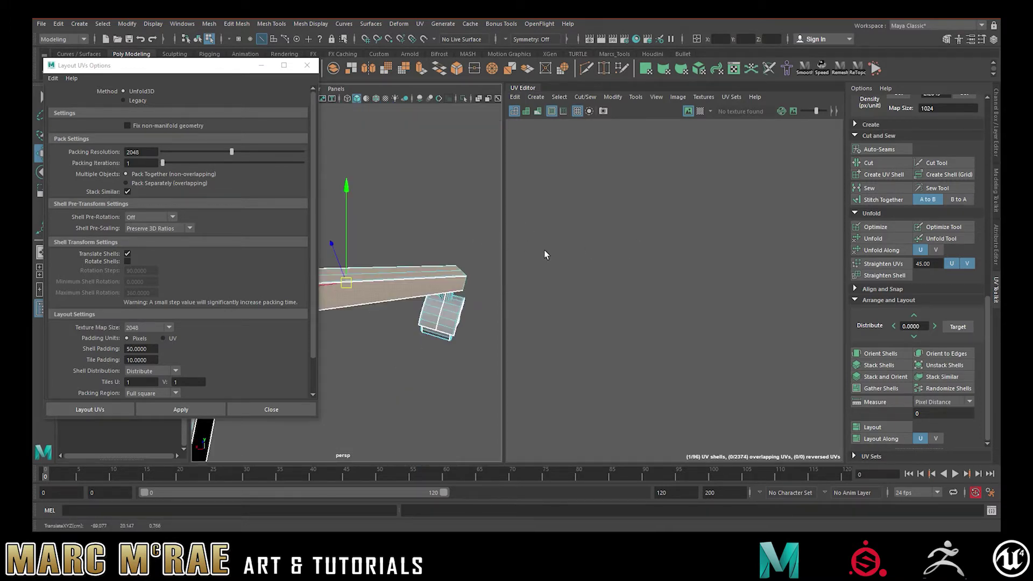
key(f)
scroll(667, 268, down, 2)
scroll(667, 268, down, 5)
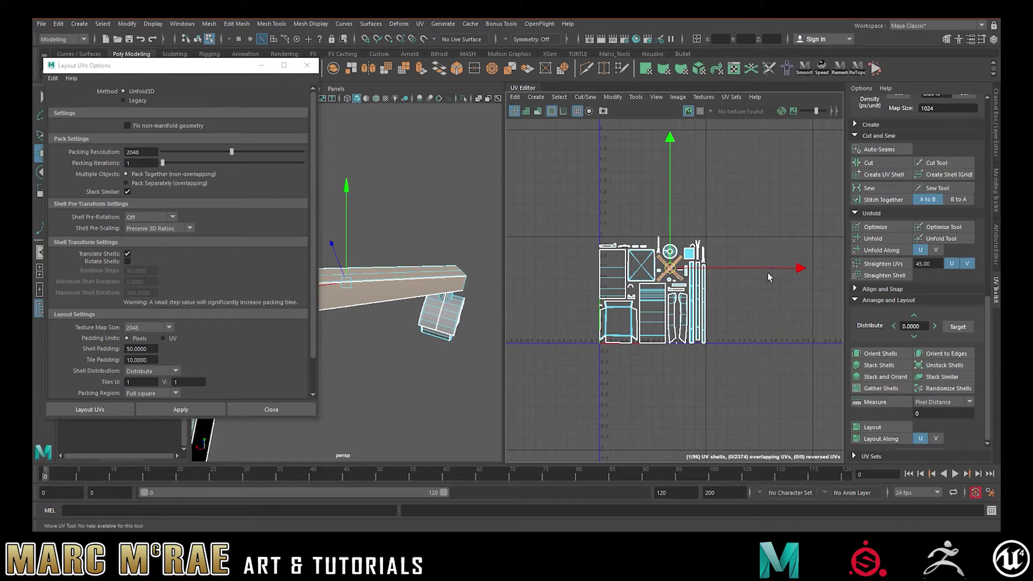
scroll(743, 270, up, 3)
alt+middle_drag(684, 274, 851, 243)
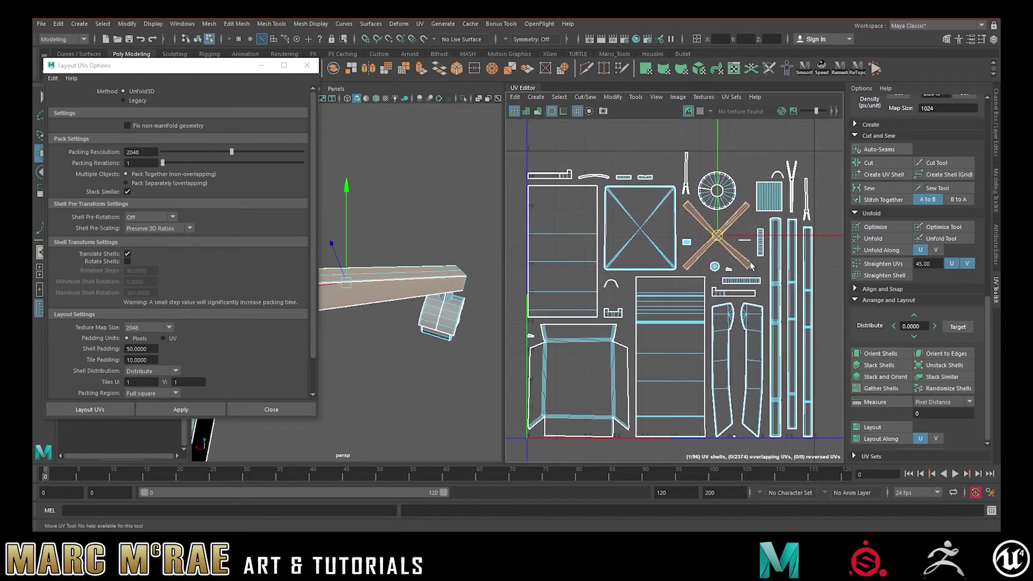
Select all remaining UV shells and pack them again into the tile with Layout.
scroll(755, 263, down, 2)
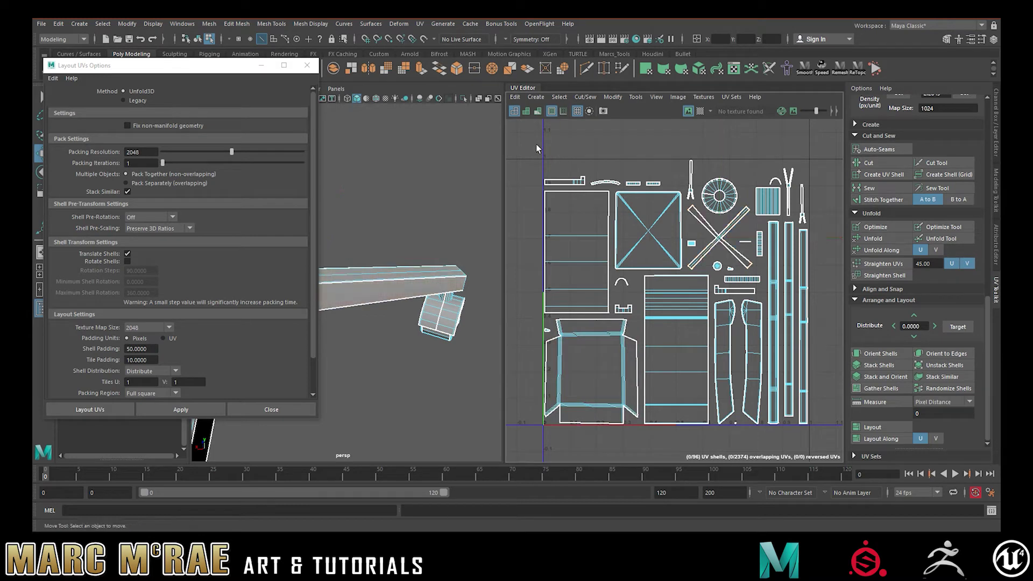
drag(533, 147, 823, 442)
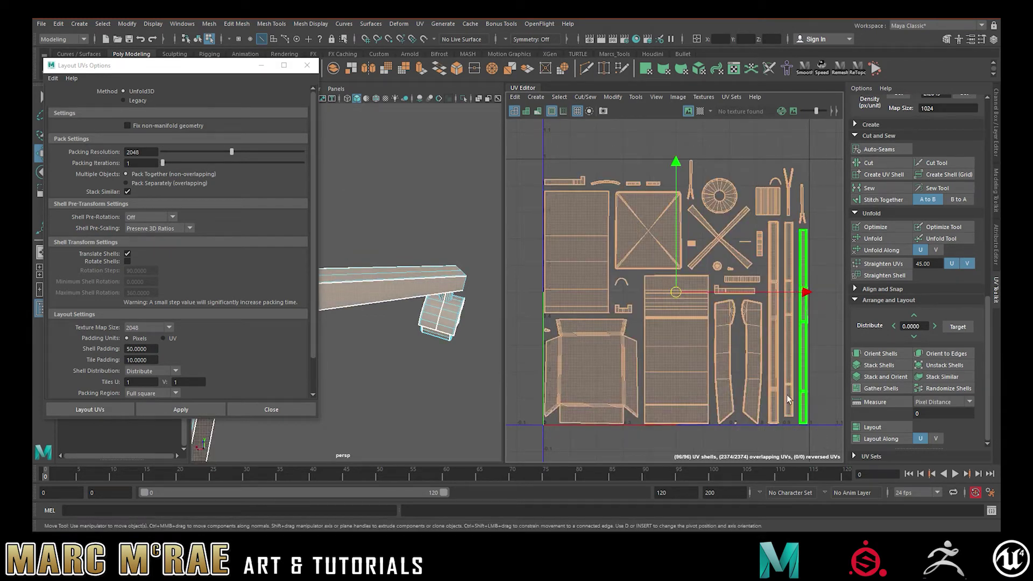
click(882, 427)
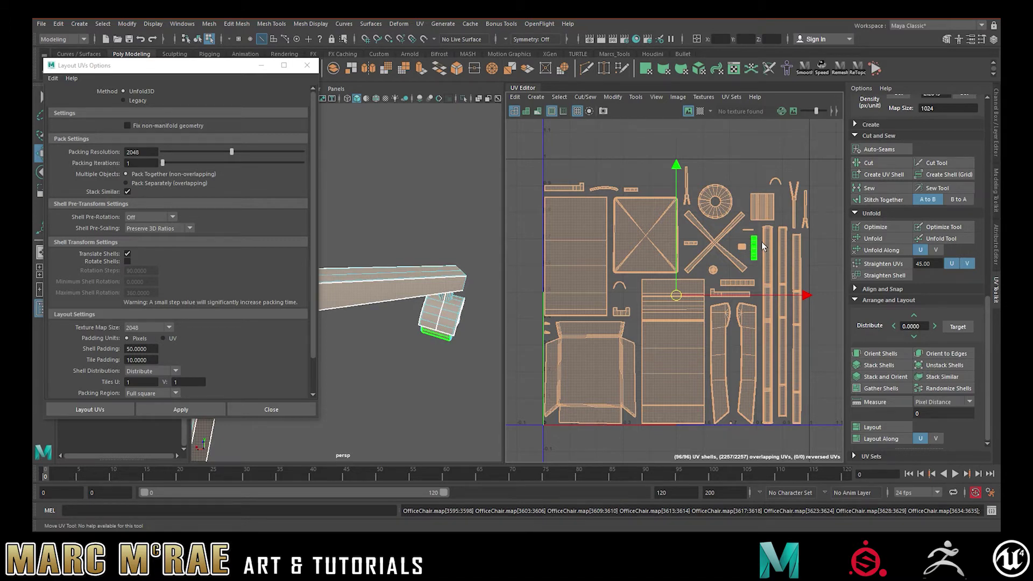
Examine the repacked seat, back, base and post shells, including the small pieces in the gaps between them.
click(587, 395)
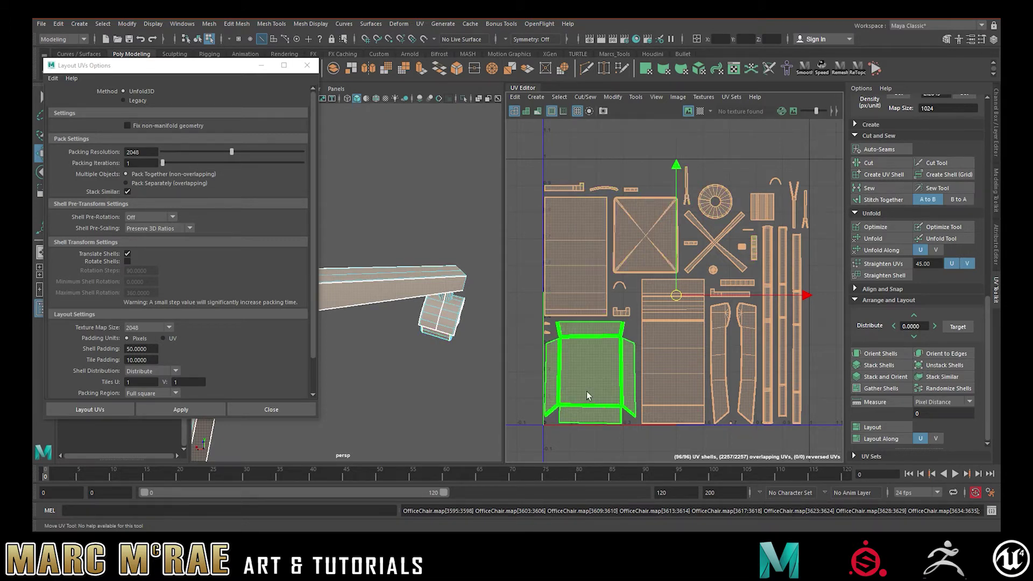
click(692, 375)
click(763, 329)
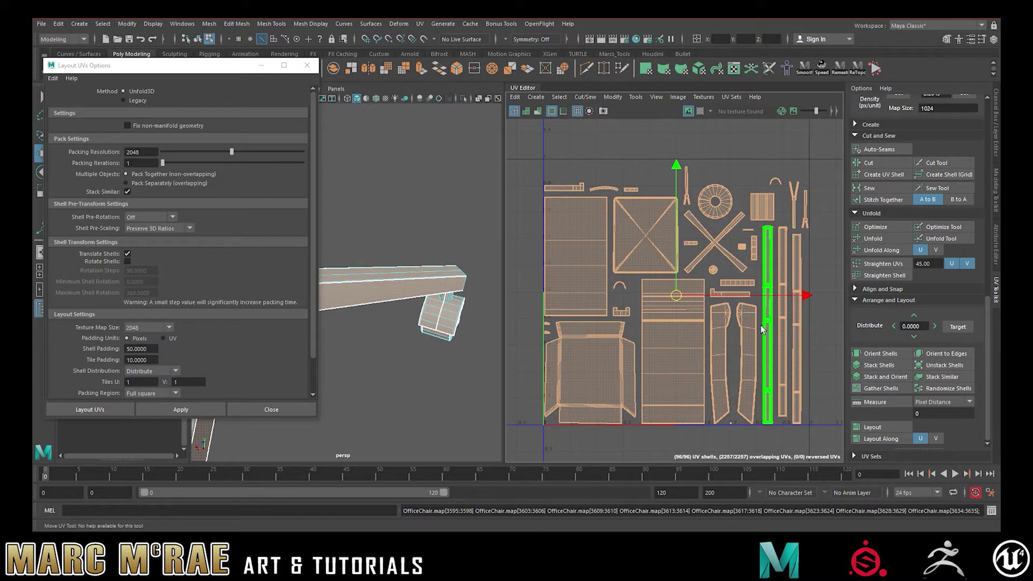
click(714, 237)
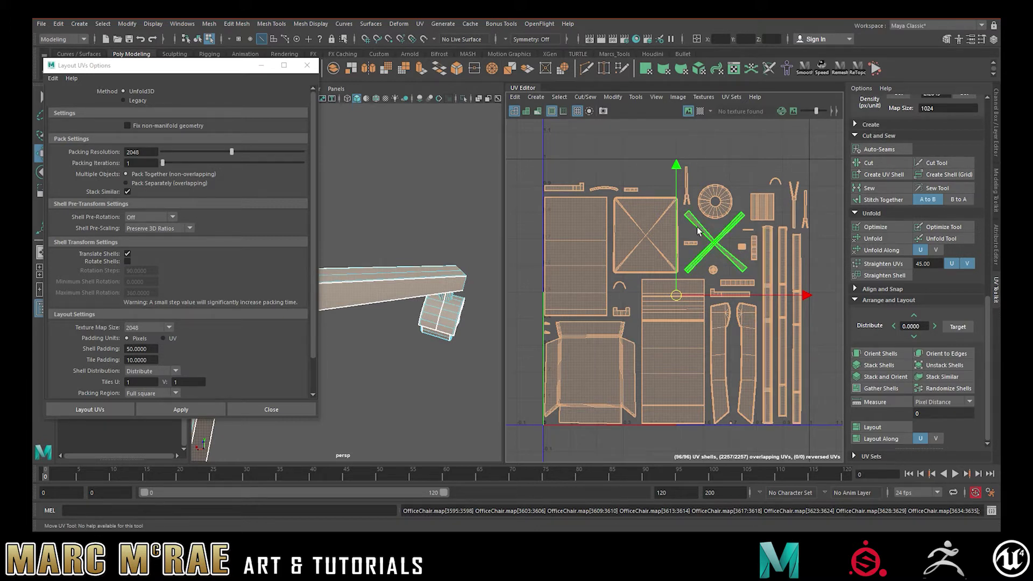
click(646, 234)
click(622, 311)
scroll(621, 311, up, 2)
scroll(620, 311, up, 4)
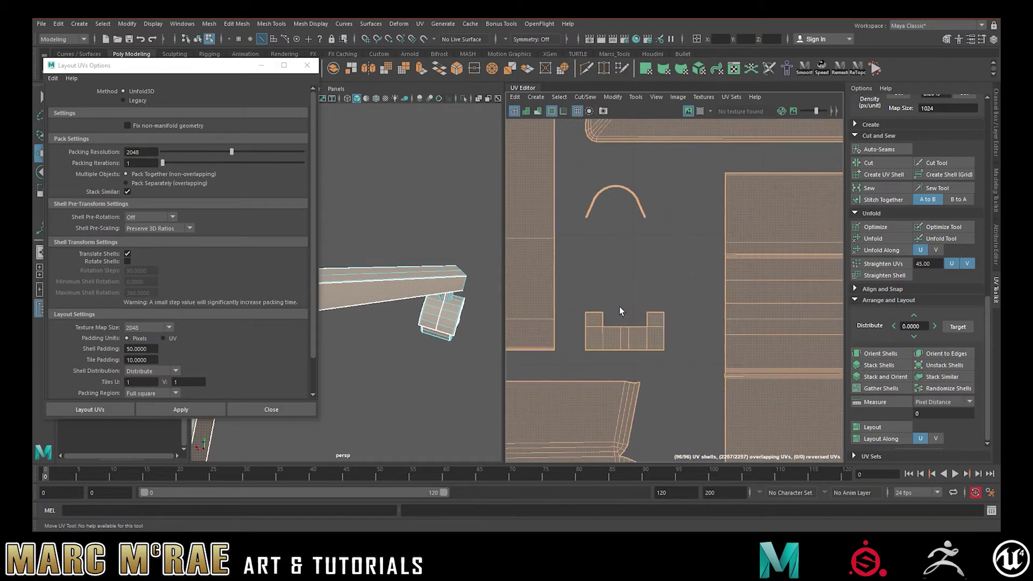
alt+middle_drag(610, 313, 883, 245)
scroll(604, 274, down, 1)
Select the lower small tapered shell beside the seat shell and locate its matching part on the chair's caster.
key(w)
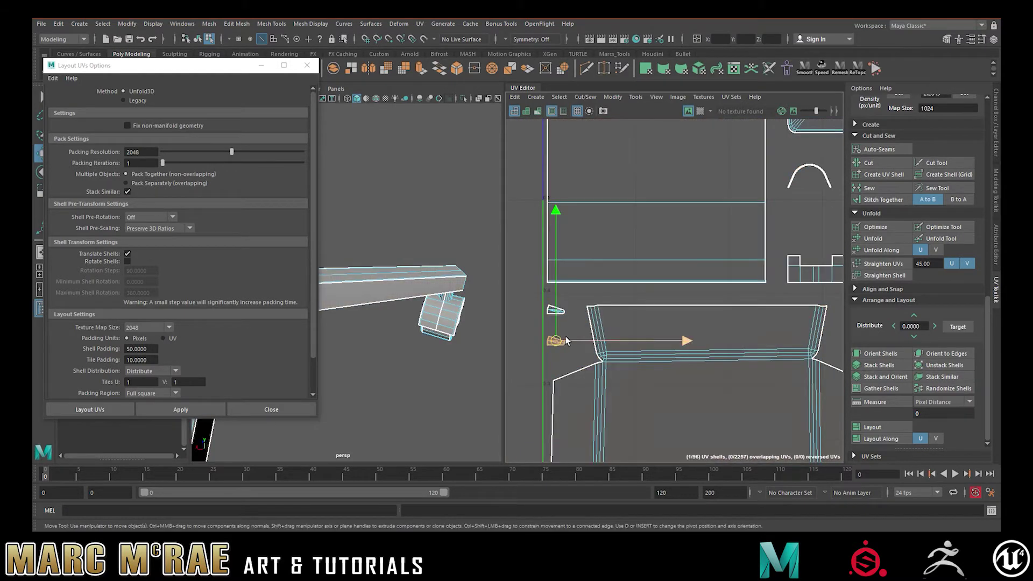
key(f)
scroll(735, 276, down, 8)
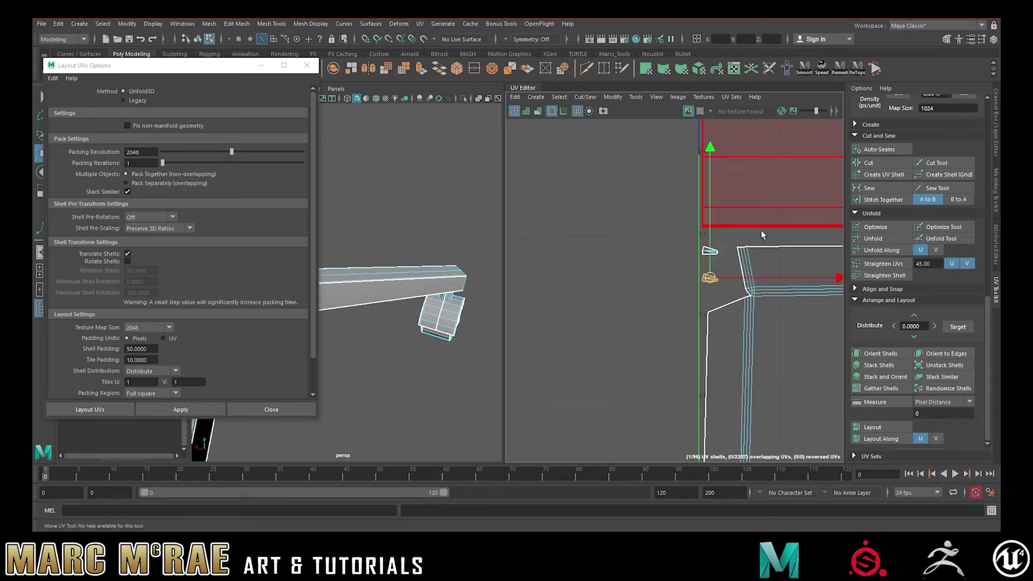
scroll(561, 237, down, 10)
alt+middle_drag(657, 260, 632, 294)
key(f)
scroll(380, 215, down, 5)
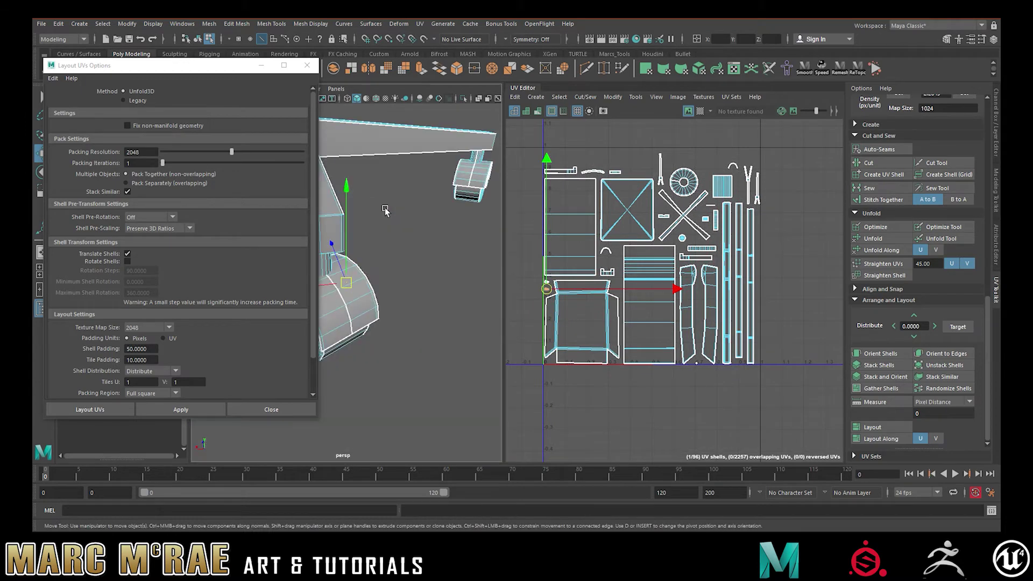
alt+drag(393, 236, 446, 249)
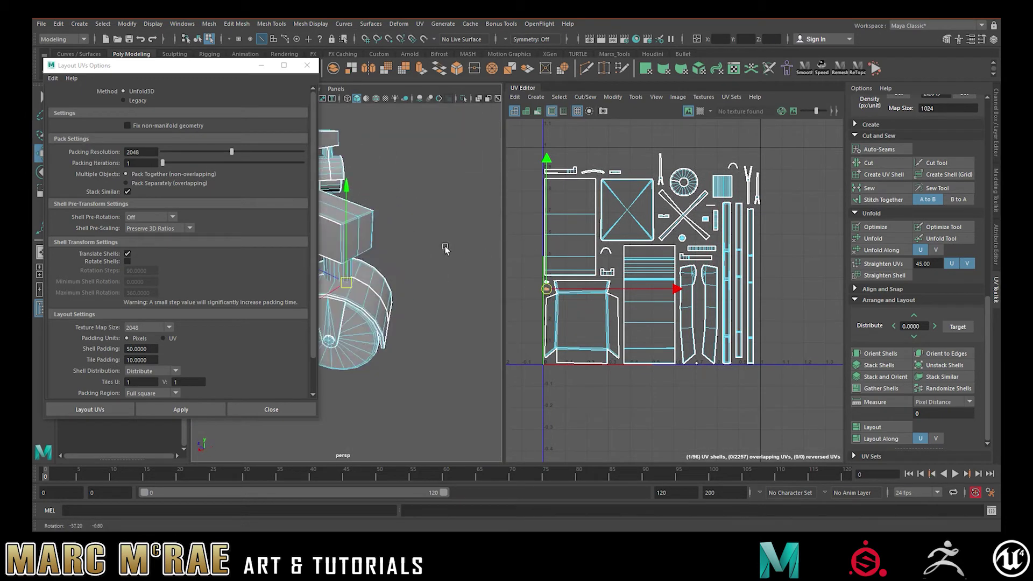
Close the Layout UVs Options and inspect the two small tapered caster shells in the UV layout up close.
click(307, 65)
scroll(566, 289, up, 10)
alt+middle_drag(532, 269, 723, 280)
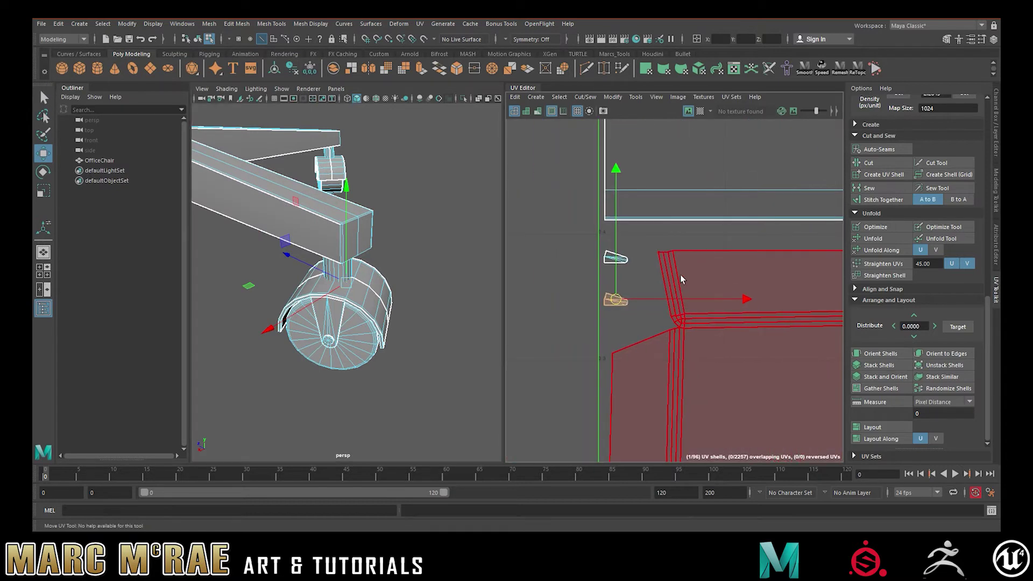
scroll(666, 274, down, 1)
scroll(631, 290, up, 3)
scroll(633, 290, up, 3)
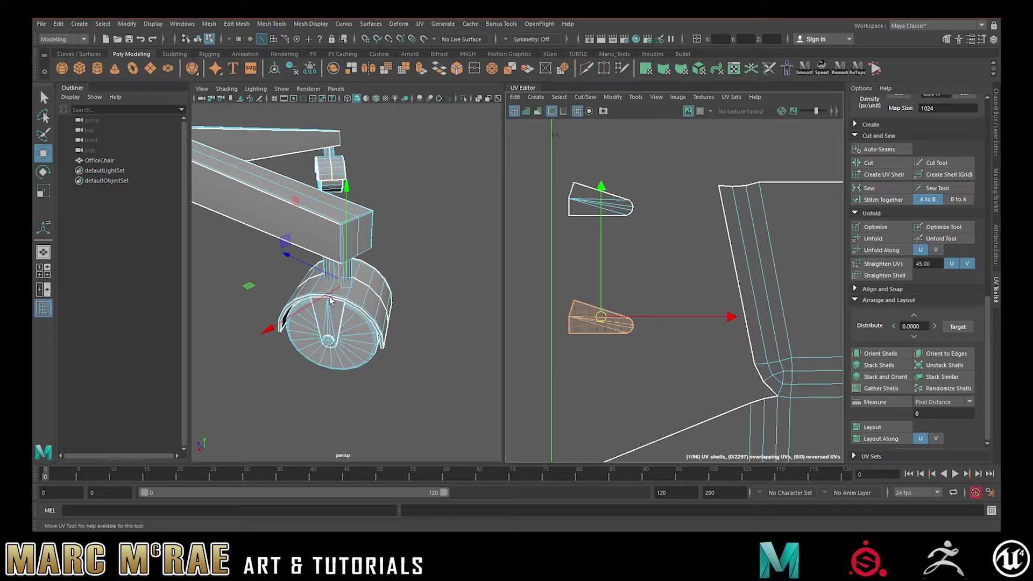
alt+middle_drag(669, 242, 602, 302)
scroll(549, 282, down, 5)
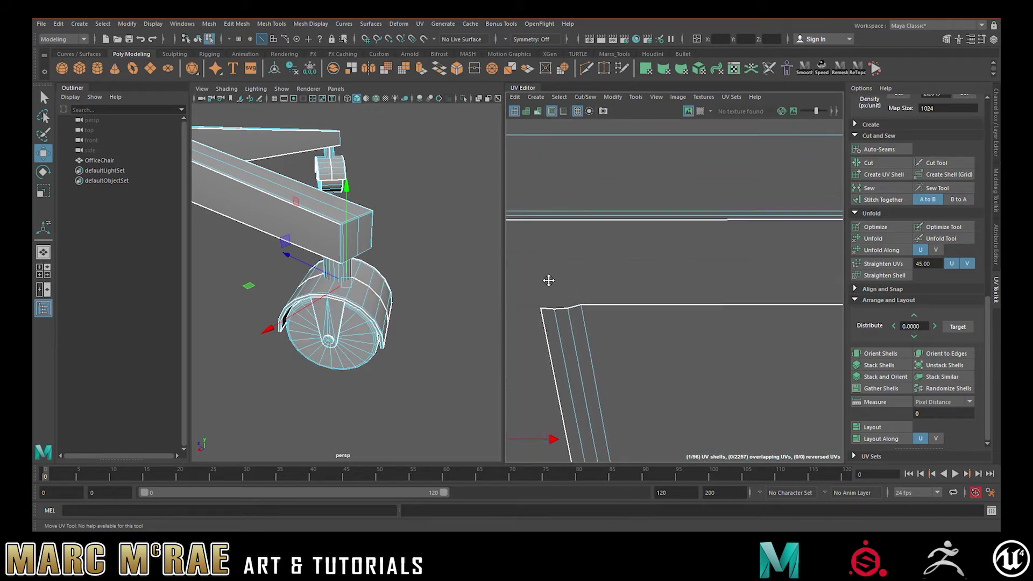
Try a plain Sew on the stacked arc shells' inner top edges, undo it, and attach the tapered caster shells with Move and Sew.
alt+middle_drag(711, 208, 527, 294)
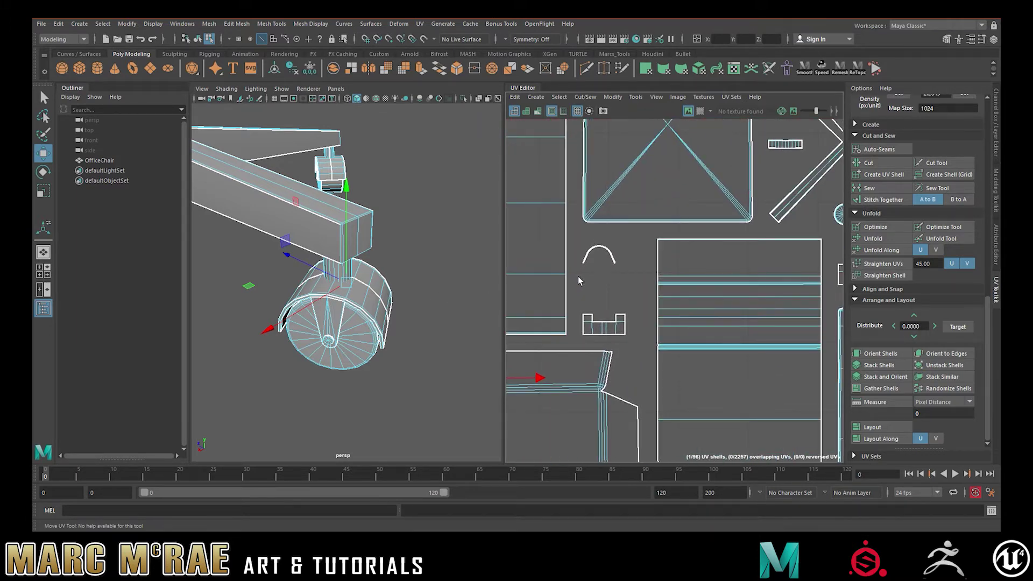
scroll(591, 268, up, 6)
right_drag(632, 160, 627, 123)
click(618, 157)
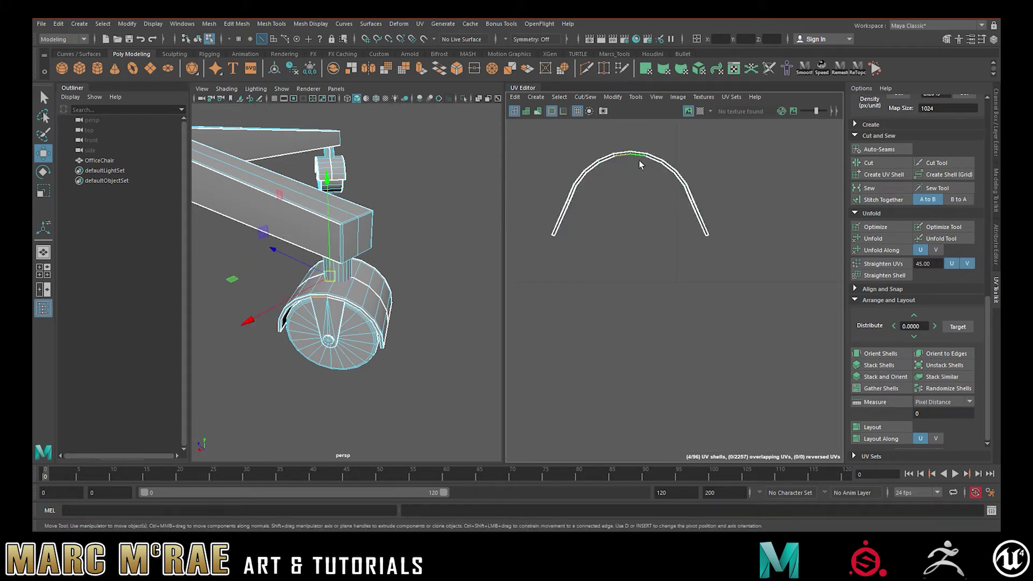
click(865, 189)
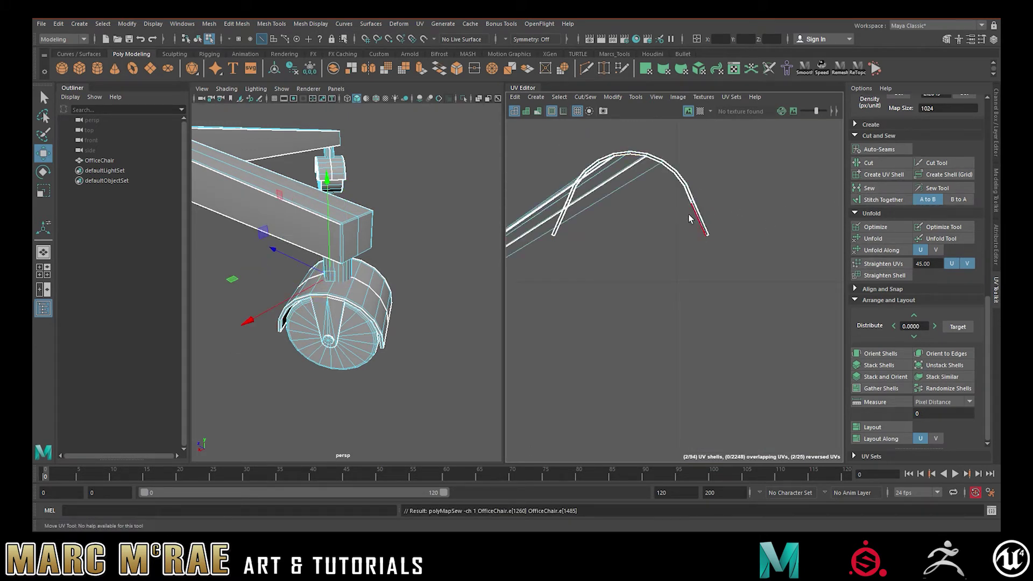
key(ctrl+z)
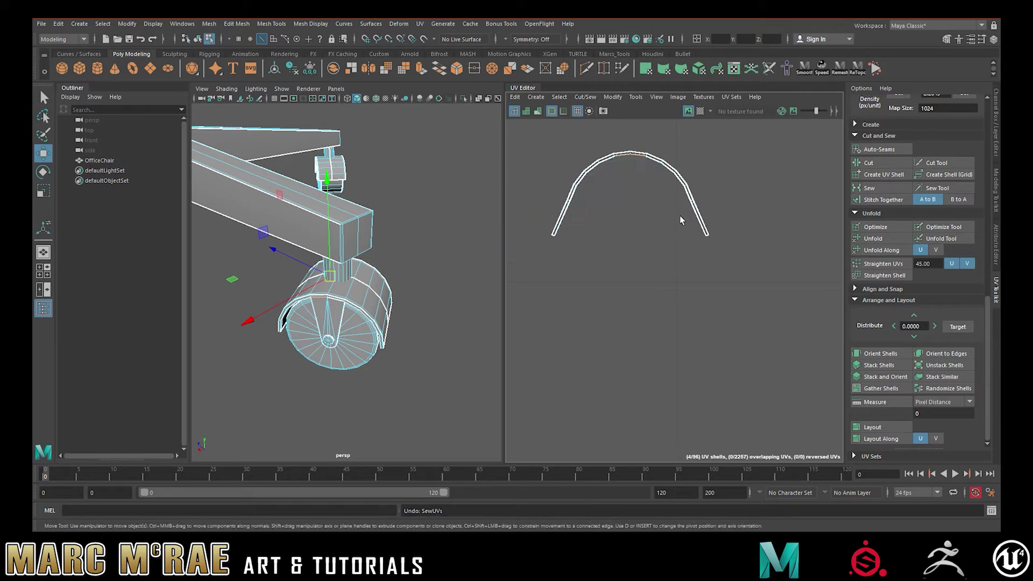
click(584, 97)
click(600, 195)
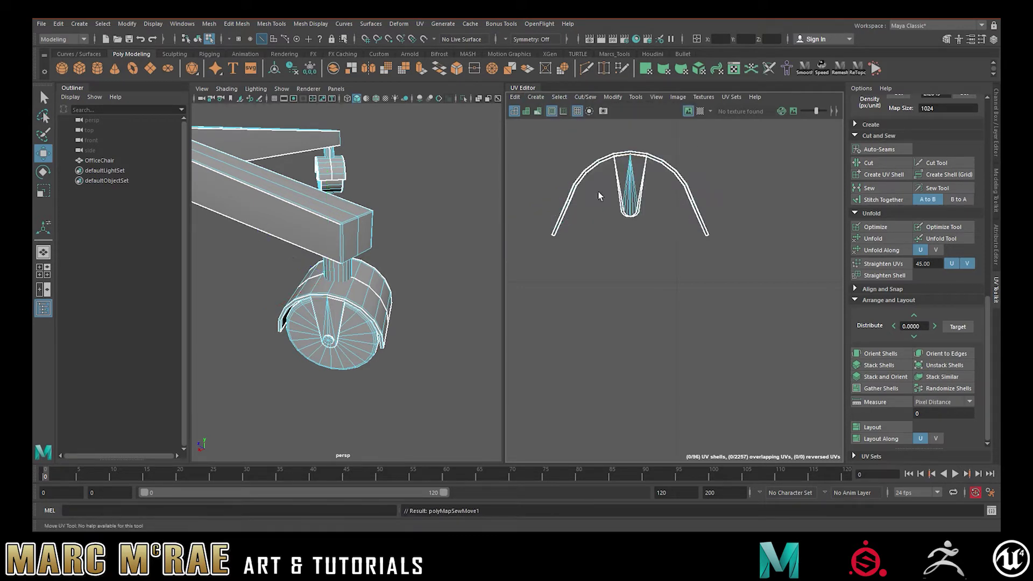
click(618, 192)
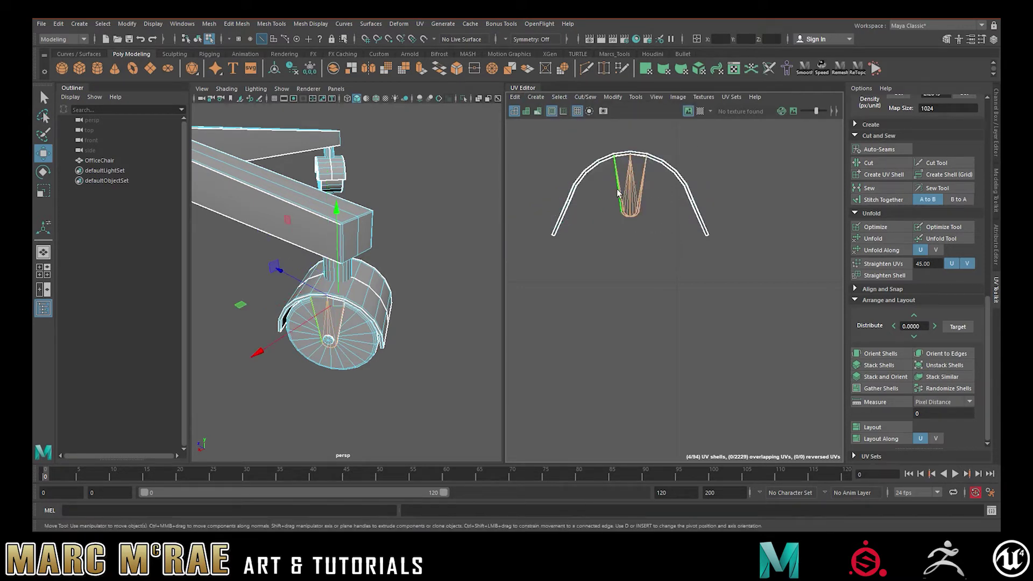
click(685, 259)
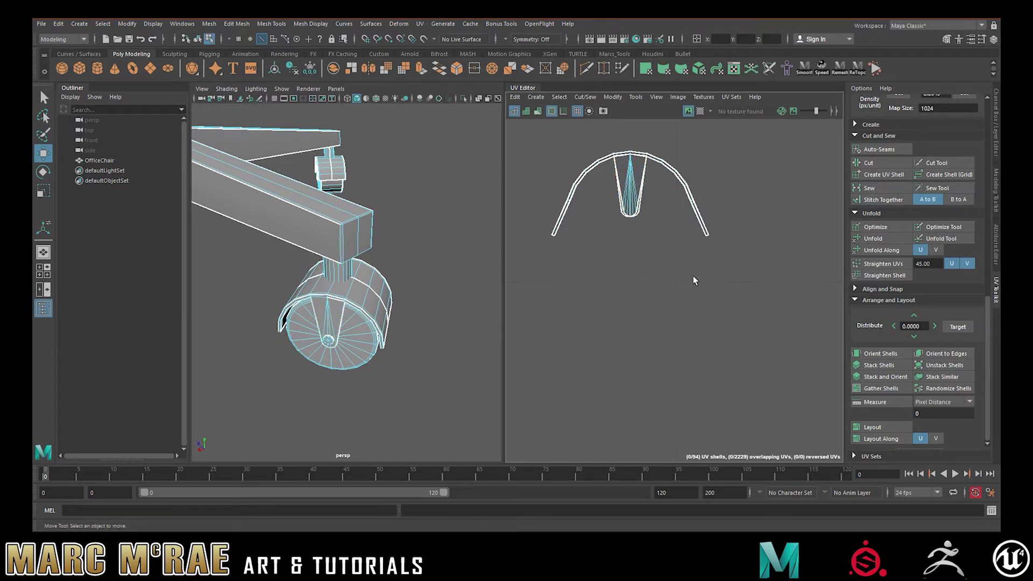
Select all the stacked arc shells with their attached tapered pieces and unfold them.
right_drag(597, 164, 554, 154)
drag(553, 155, 701, 258)
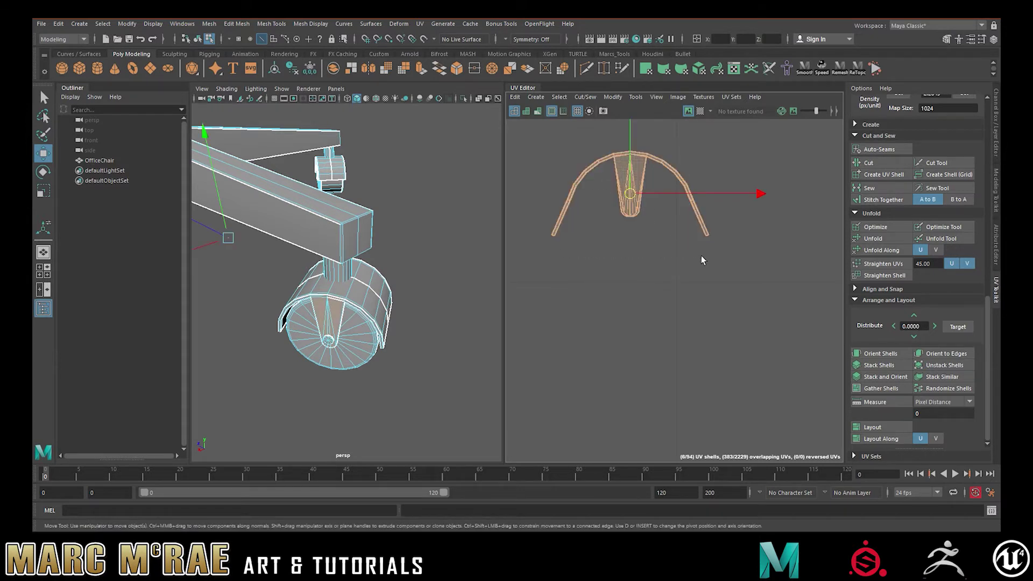
click(872, 238)
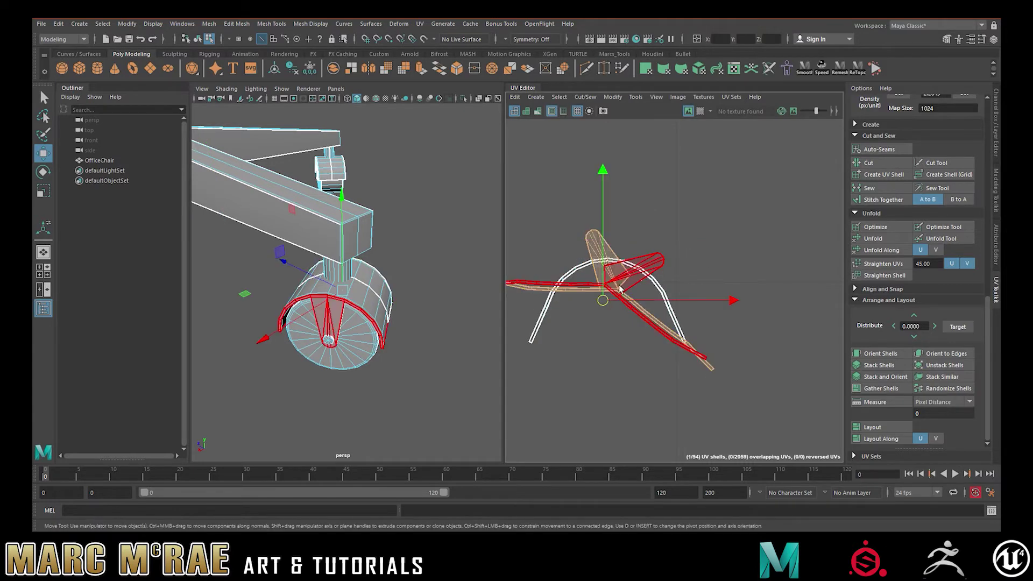
Move one attached arc shell clear of the stack and sew the split edge beside its tapered piece.
drag(603, 300, 707, 231)
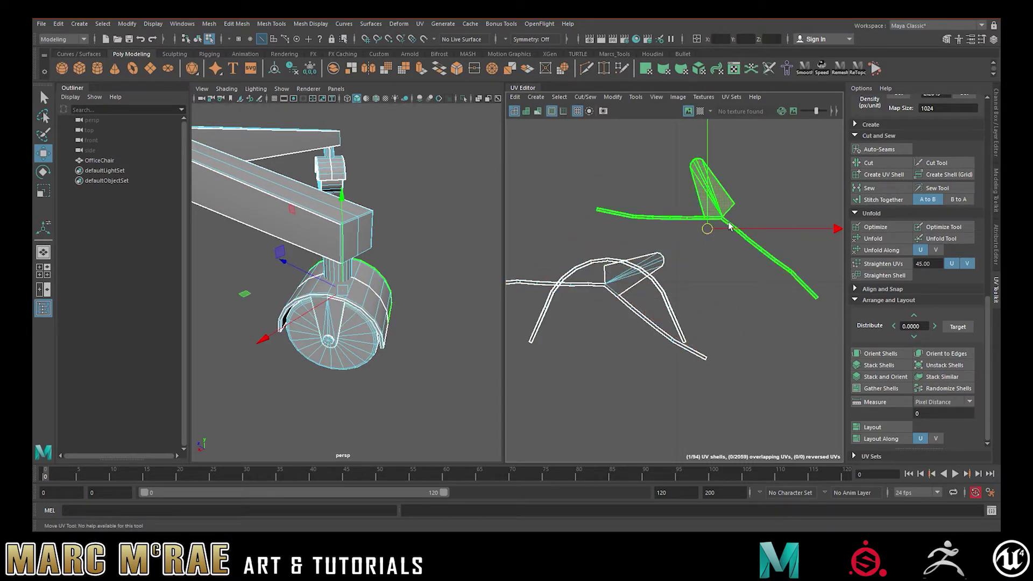
right_click(729, 226)
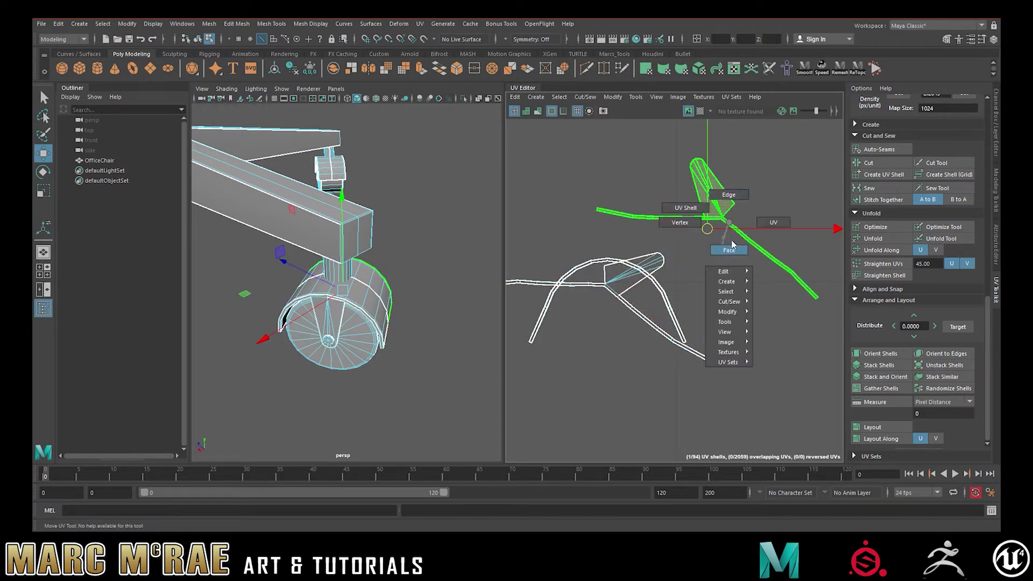
right_drag(692, 210, 729, 195)
click(729, 218)
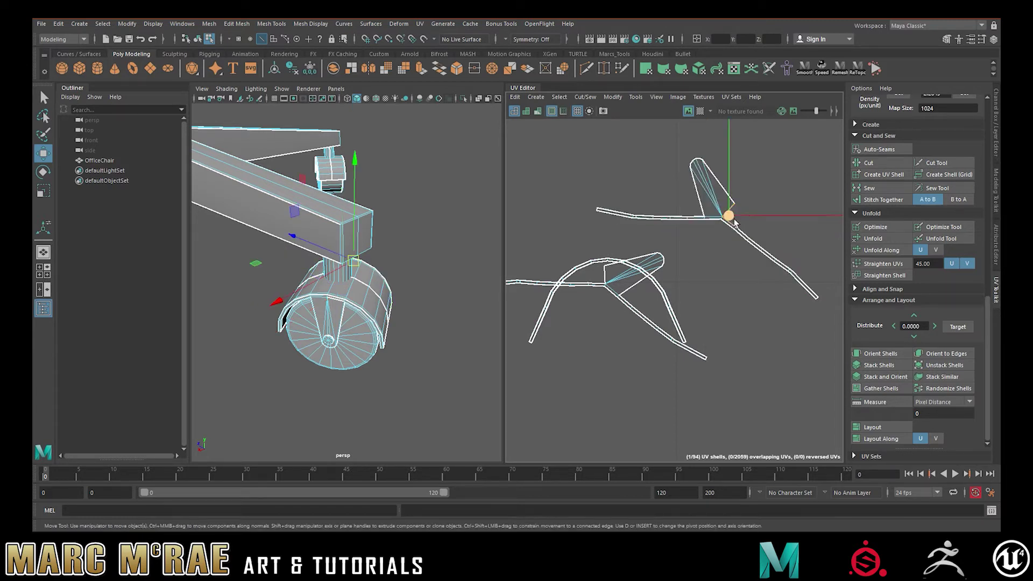
click(876, 189)
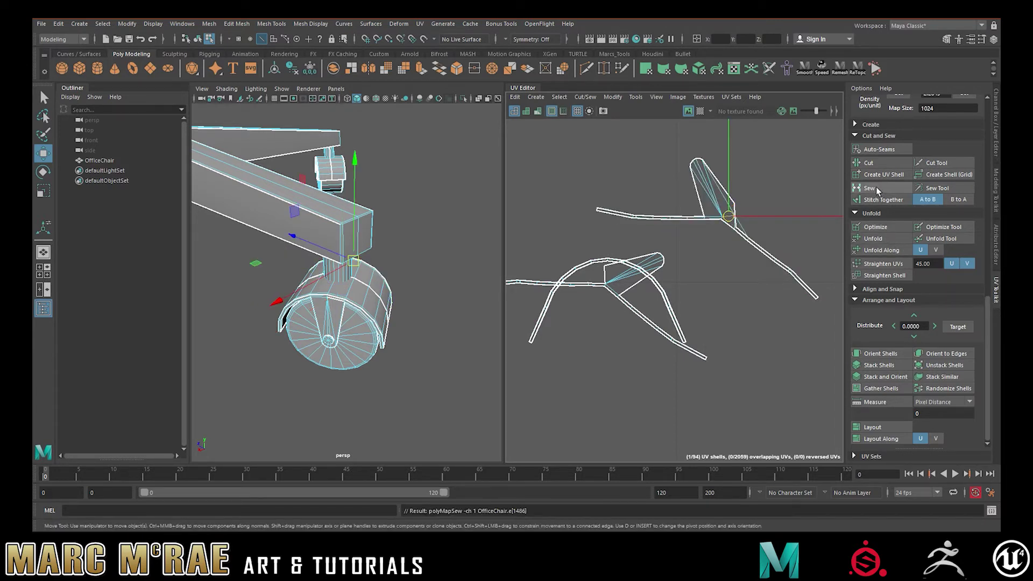
Unfold the separated arc shell with its attached tapered piece.
right_click(747, 249)
click(712, 233)
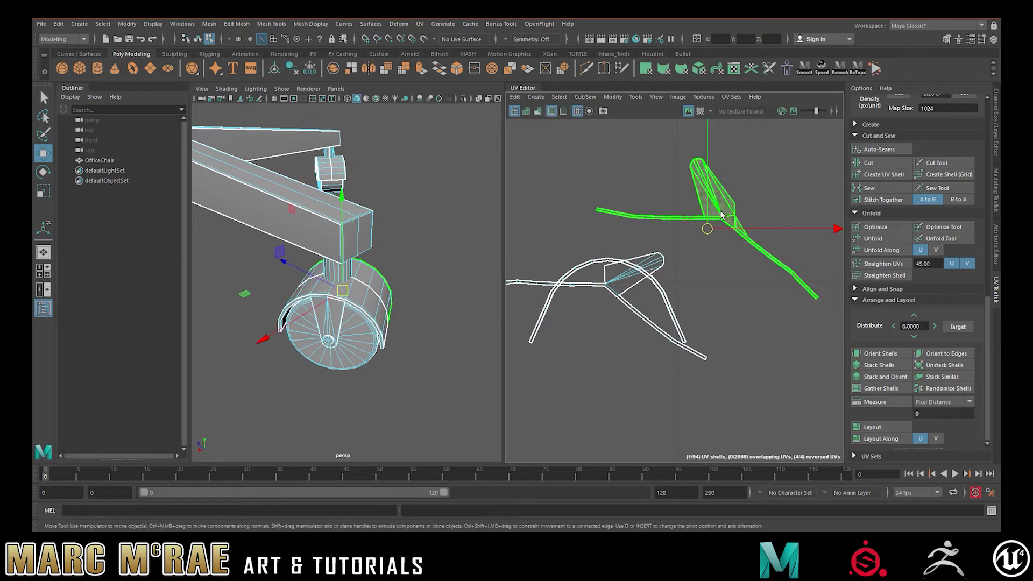
click(882, 239)
click(729, 284)
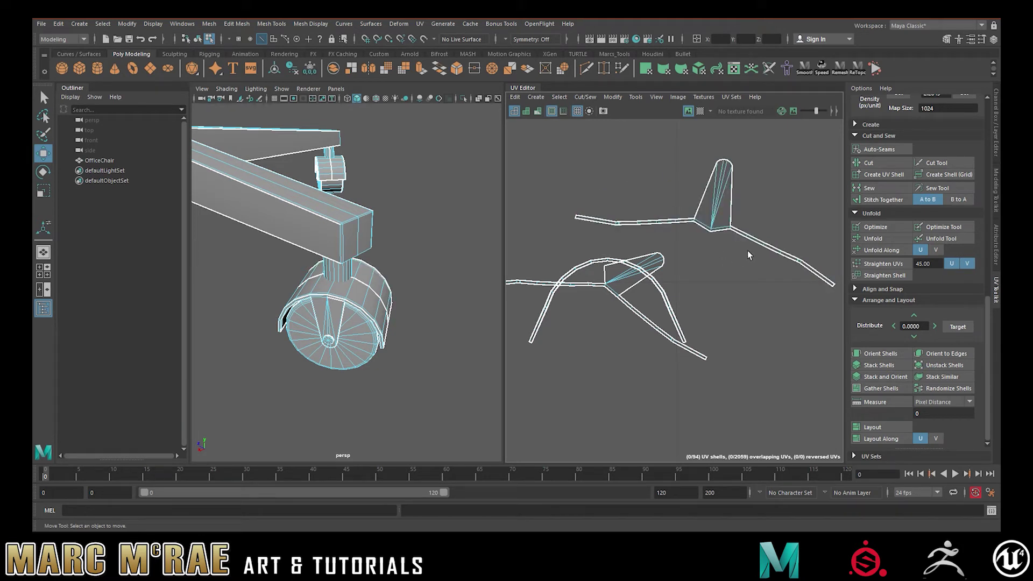
Undo the unfolding, moving and sewing of the arc shells back to before the tapered caster pieces were attached.
key(ctrl+z)
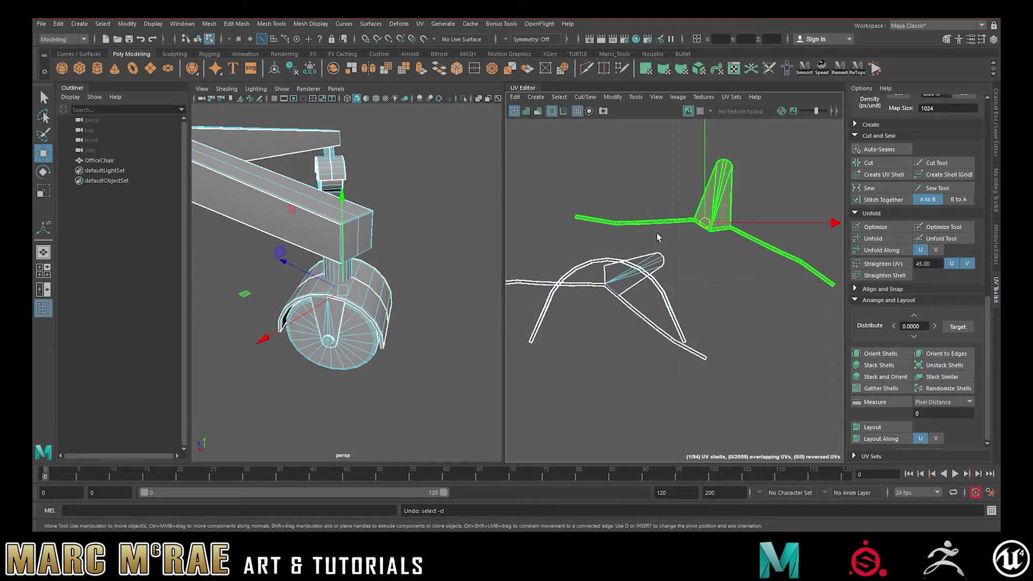
key(ctrl+z)
key(ctrl+z)
key(ctrl+z)
key(ctrl+z)
key(ctrl+z)
key(ctrl+z)
key(ctrl+z)
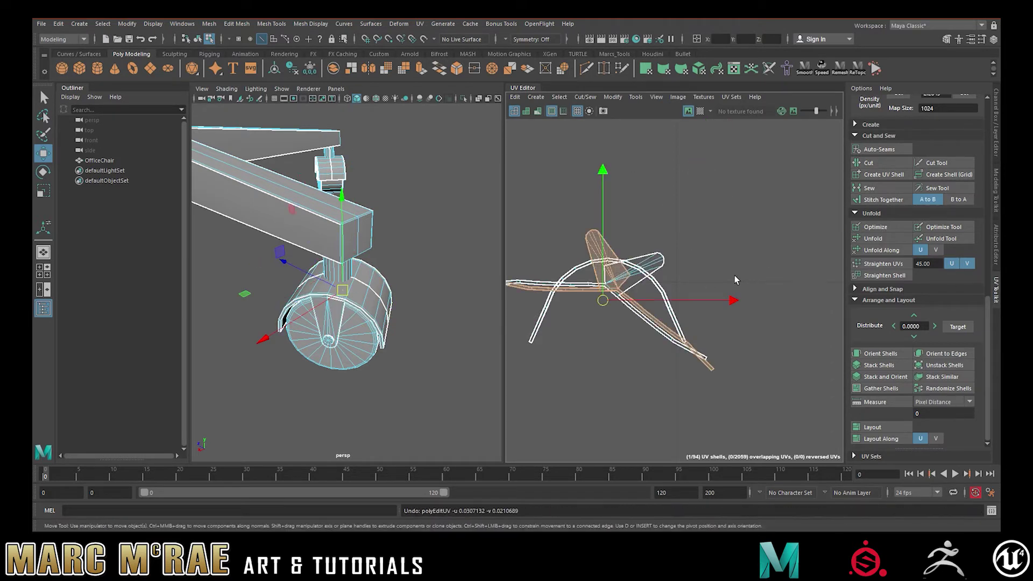
key(ctrl+z)
key(ctrl+z)
key(ctrl+z)
key(ctrl+z)
key(ctrl+z)
key(ctrl+z)
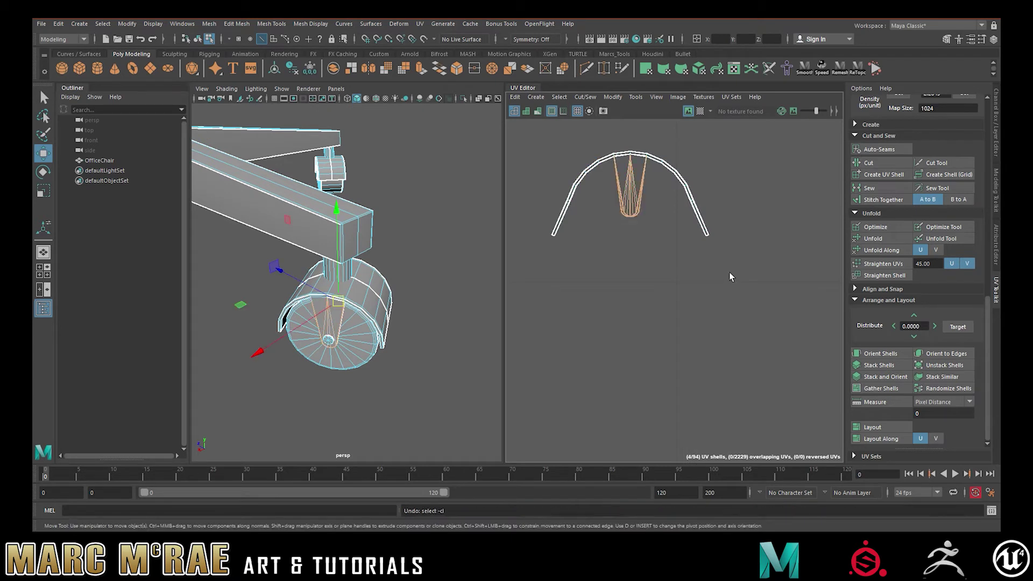
key(ctrl+z)
key(ctrl+z)
key(ctrl+z)
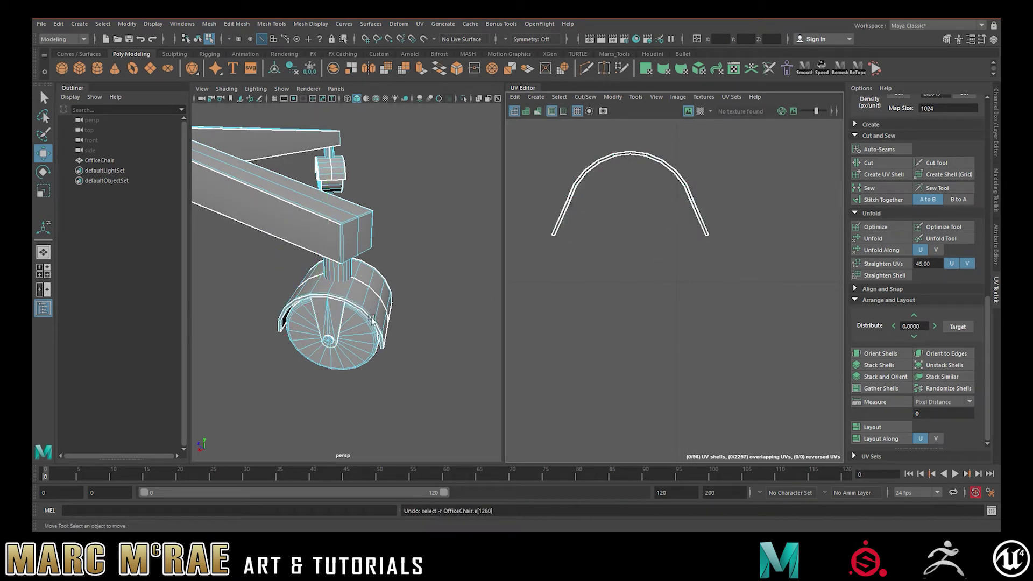
Move the two small tapered caster shells from beside the seat shell into the opening of the nearby arc shell.
scroll(646, 247, down, 10)
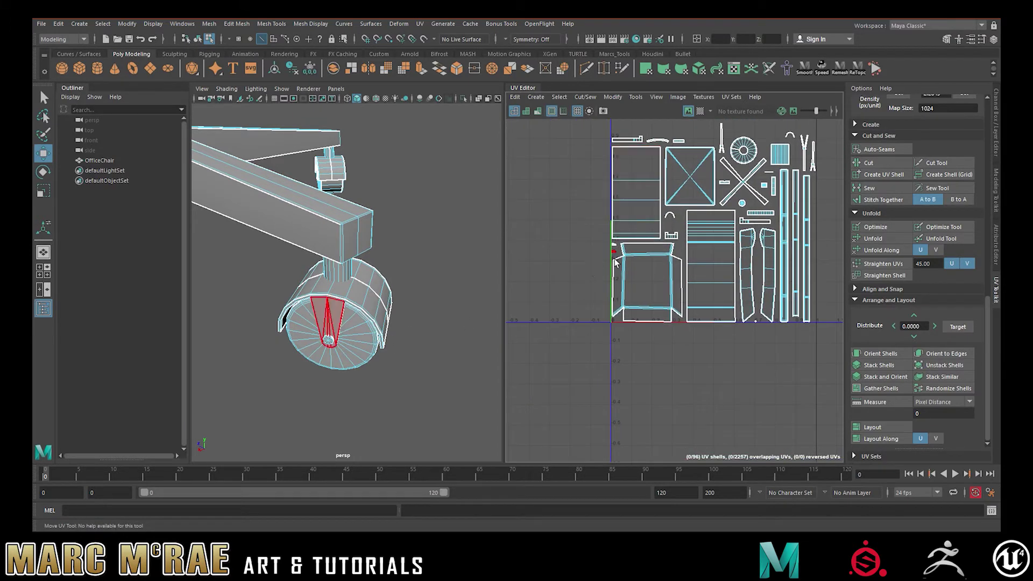
scroll(619, 253, up, 10)
scroll(610, 267, down, 8)
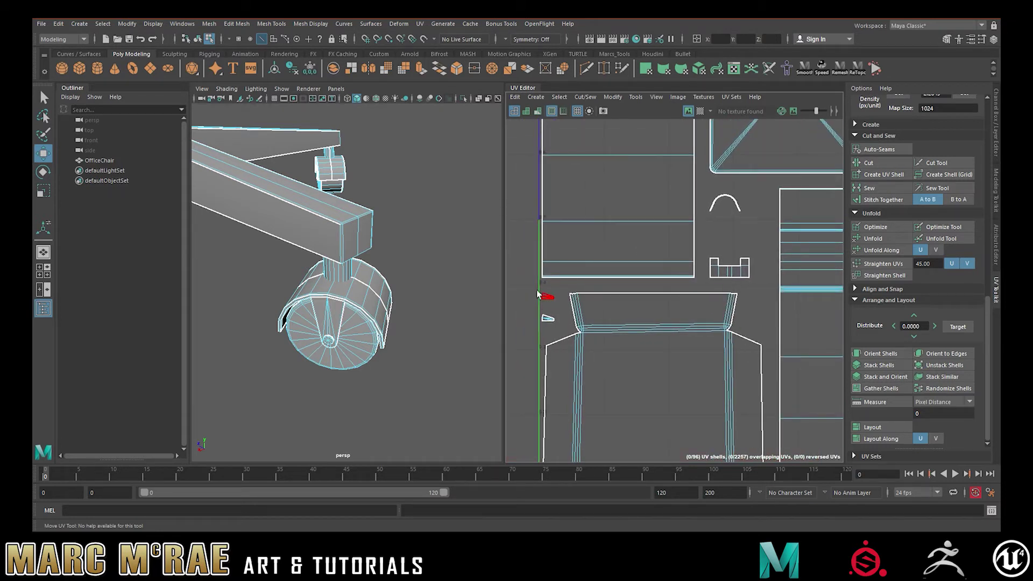
drag(547, 323, 681, 270)
middle_drag(681, 271, 756, 211)
alt+middle_drag(753, 247, 708, 274)
click(707, 274)
click(680, 254)
drag(680, 254, 679, 241)
click(694, 258)
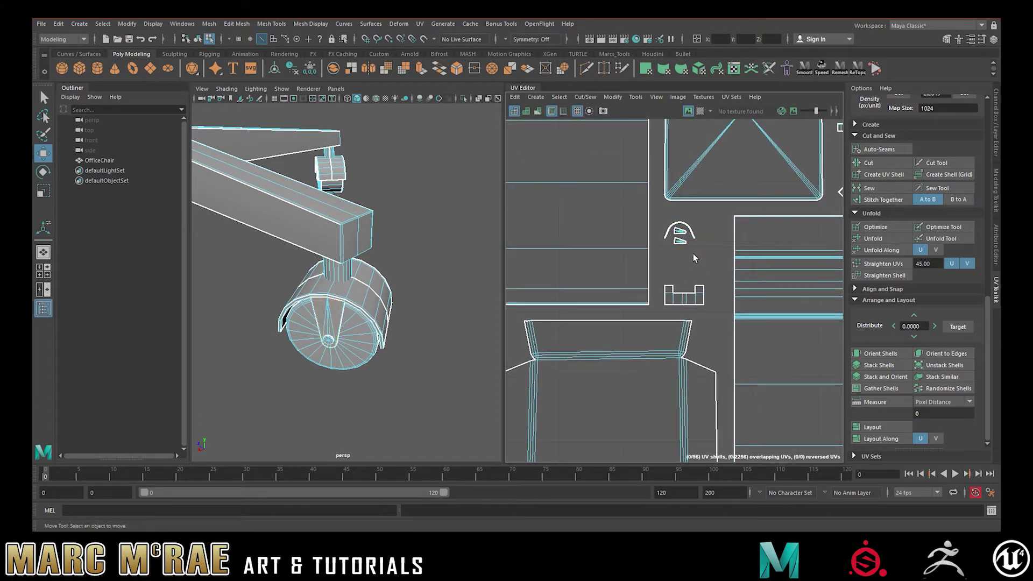
Move the small bracket-shaped shells from above the seat shell to the upper-right corner of the UV tile.
alt+middle_drag(698, 255, 649, 331)
scroll(649, 331, down, 2)
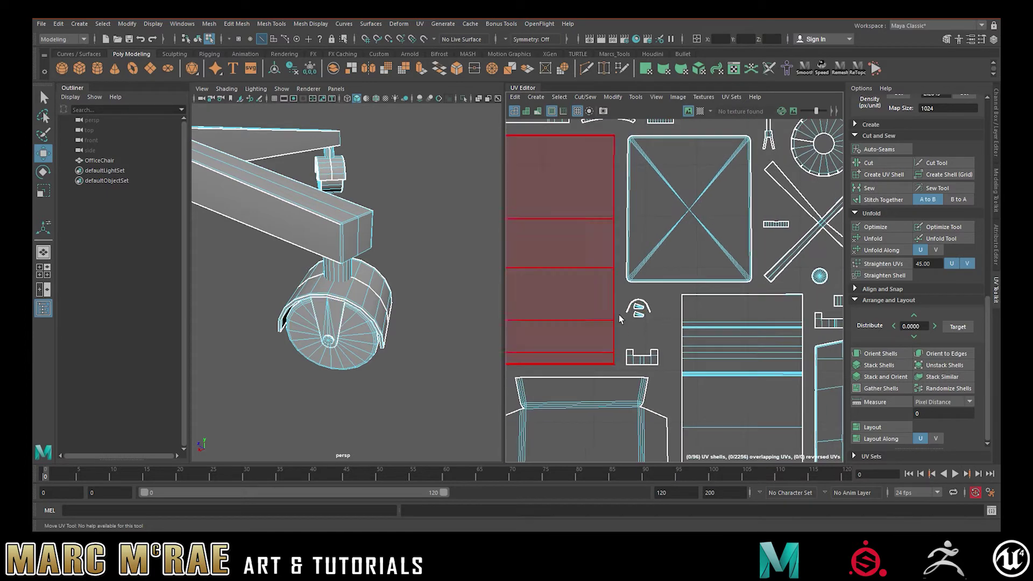
alt+middle_drag(733, 283, 647, 322)
scroll(687, 241, down, 5)
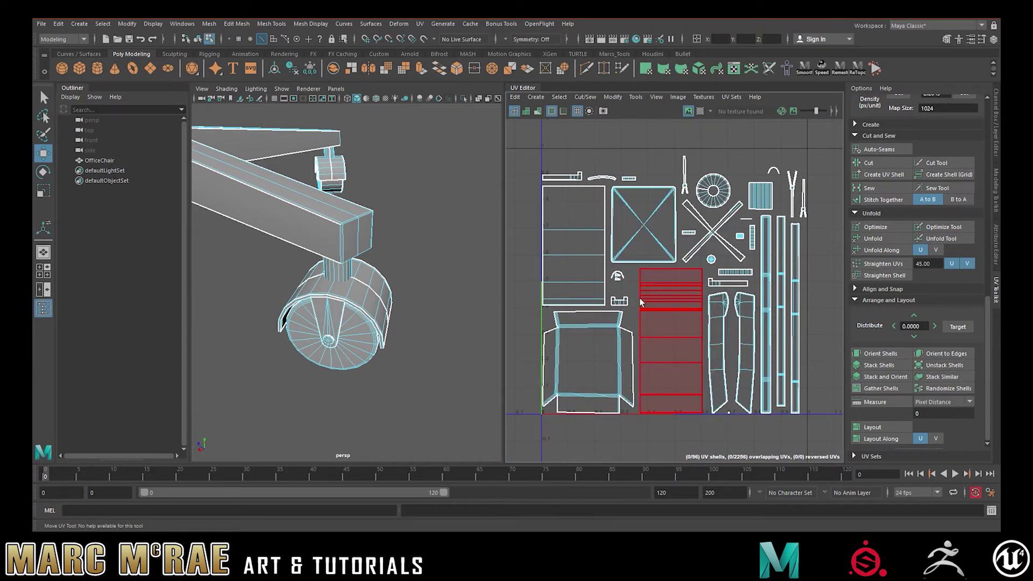
click(619, 300)
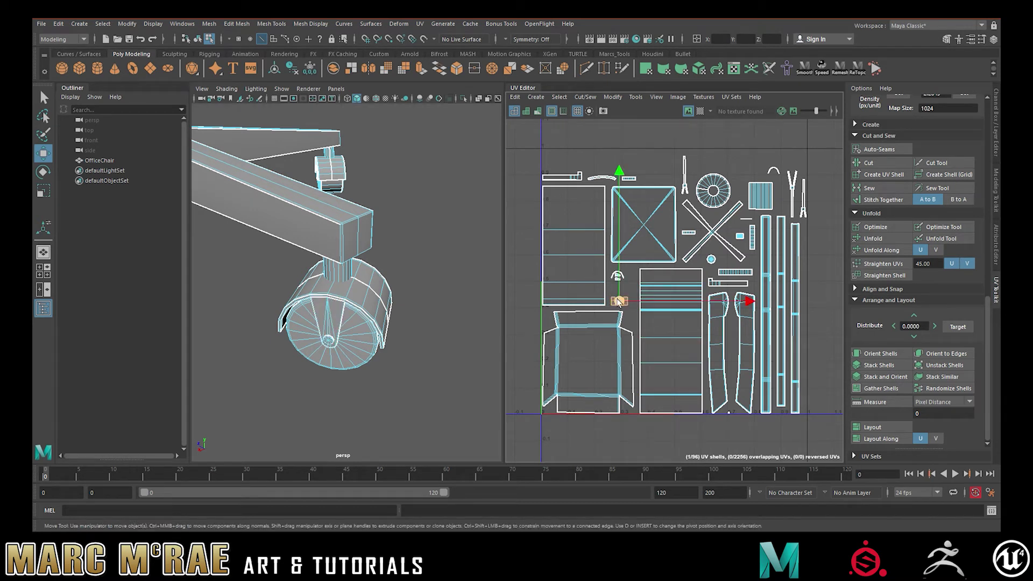
shift+click(619, 302)
drag(621, 304, 799, 158)
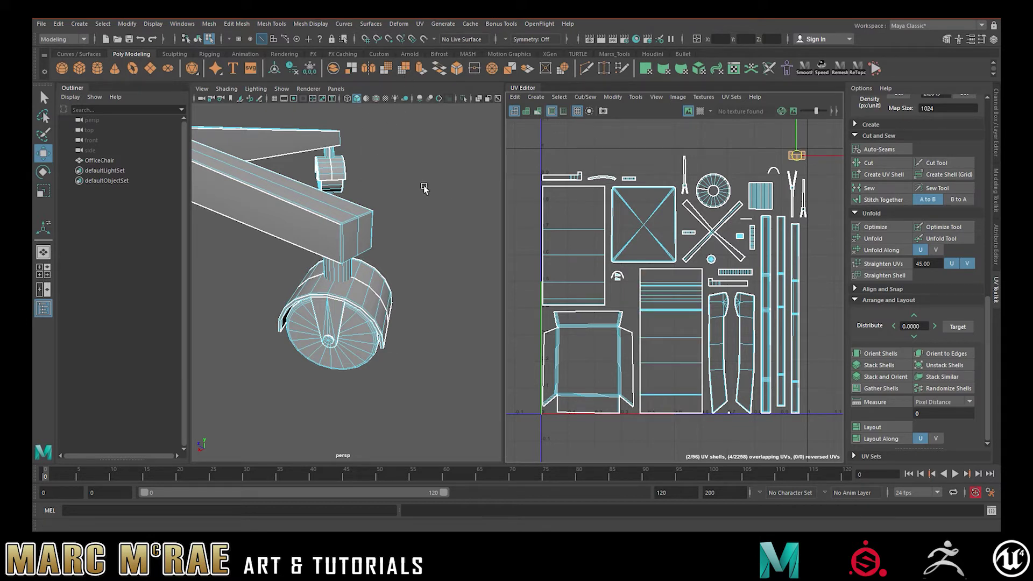
scroll(660, 234, down, 3)
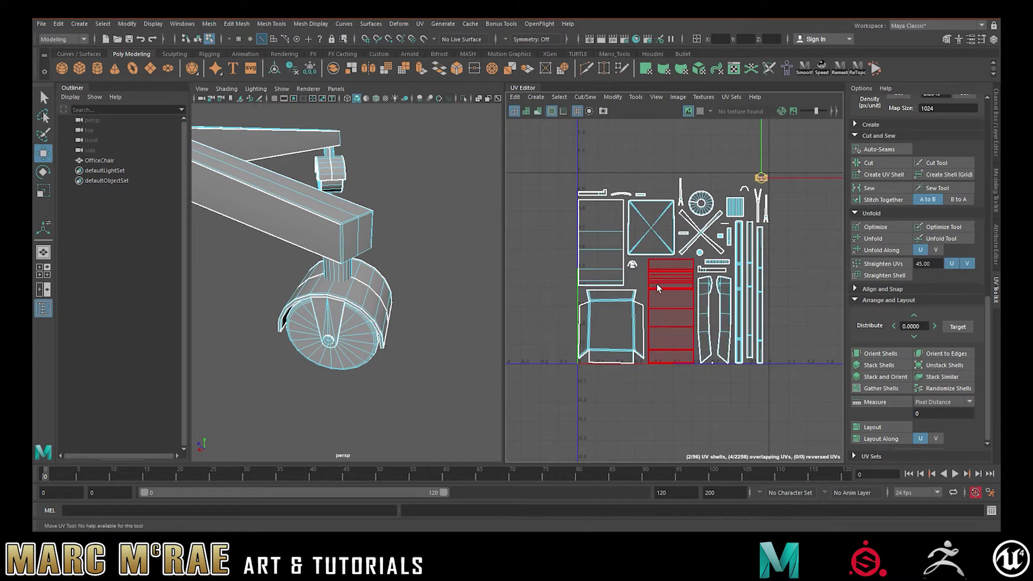
scroll(657, 282, up, 3)
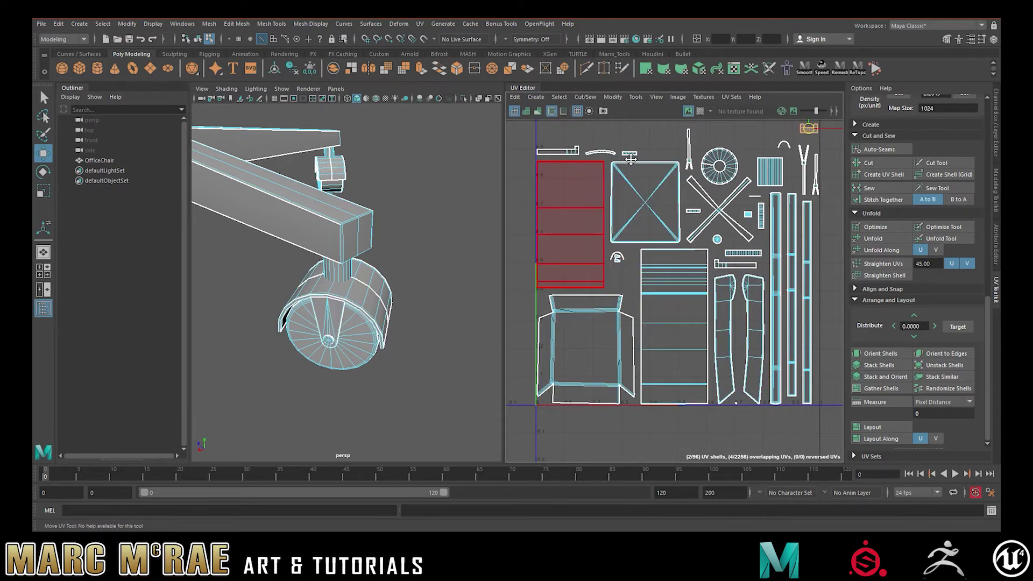
Place one long notched strip shell above its match at the tile's upper left, and move the arc with its tapered shells beside the bracket shells.
alt+middle_drag(631, 160, 604, 176)
click(698, 292)
click(705, 285)
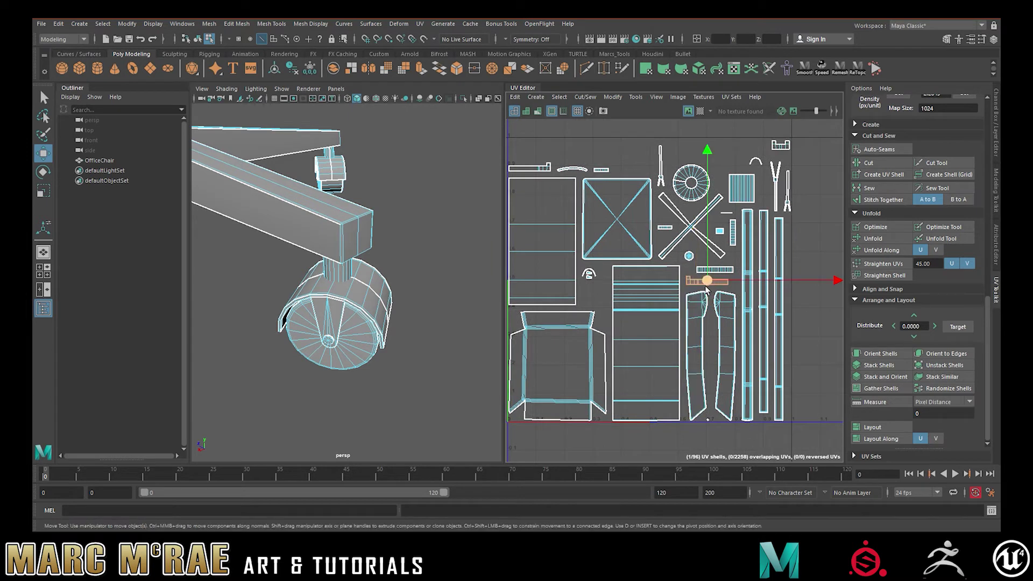
drag(705, 287, 534, 161)
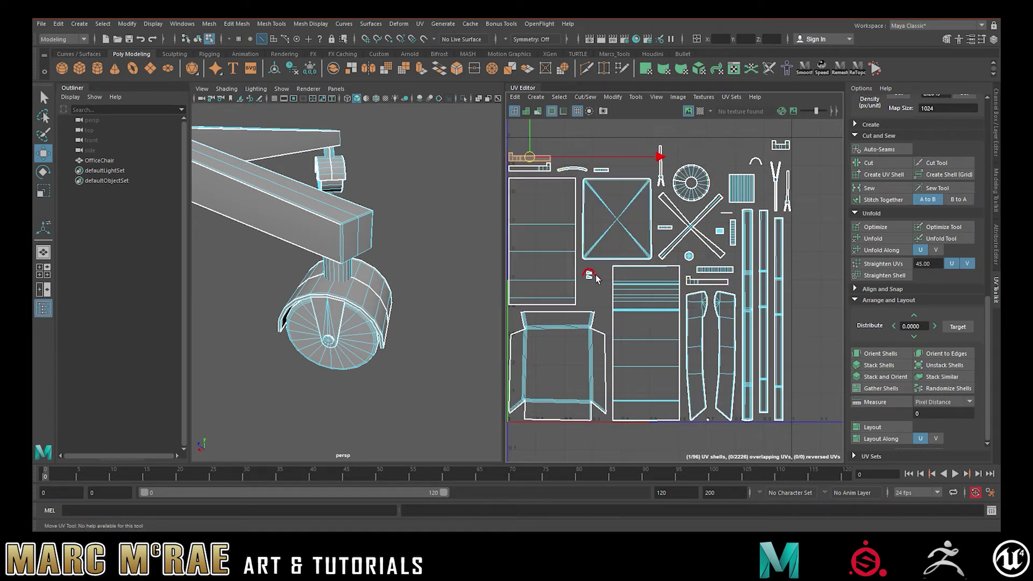
drag(580, 266, 763, 150)
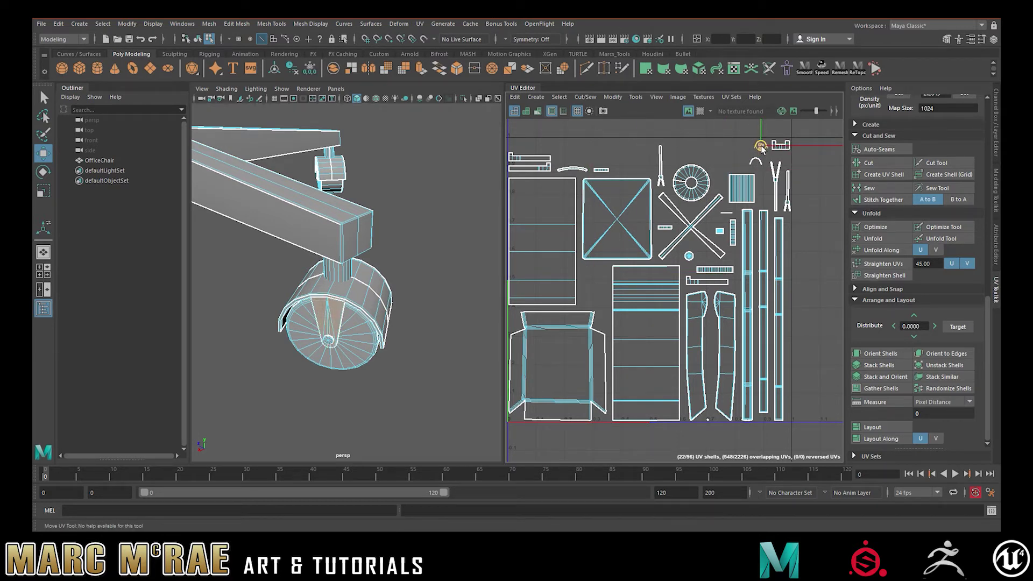
Group the narrow forked shell with the other forked shells and place the remaining arc shell beside the arc holding the tapered pieces.
click(660, 164)
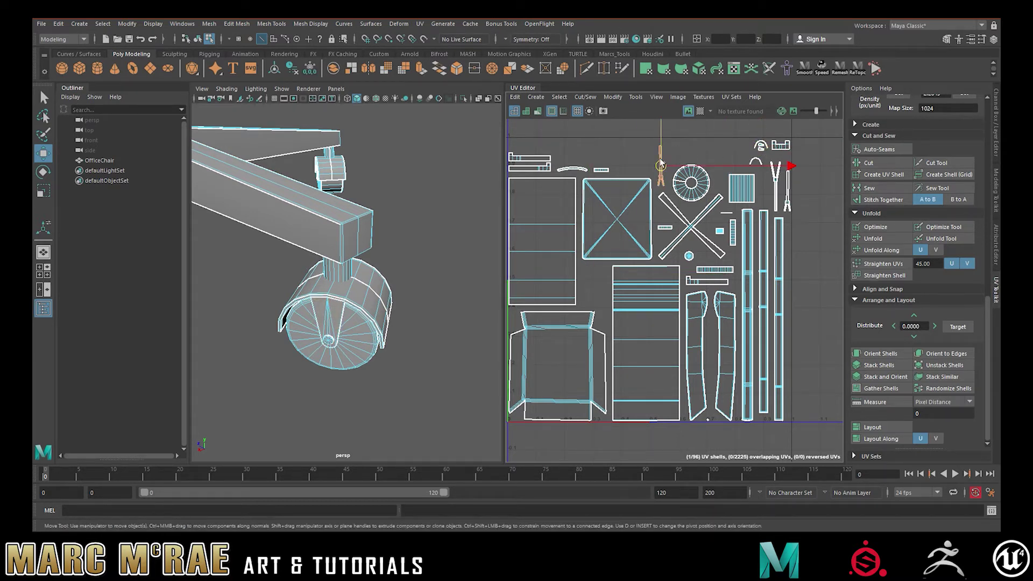
drag(675, 171, 787, 190)
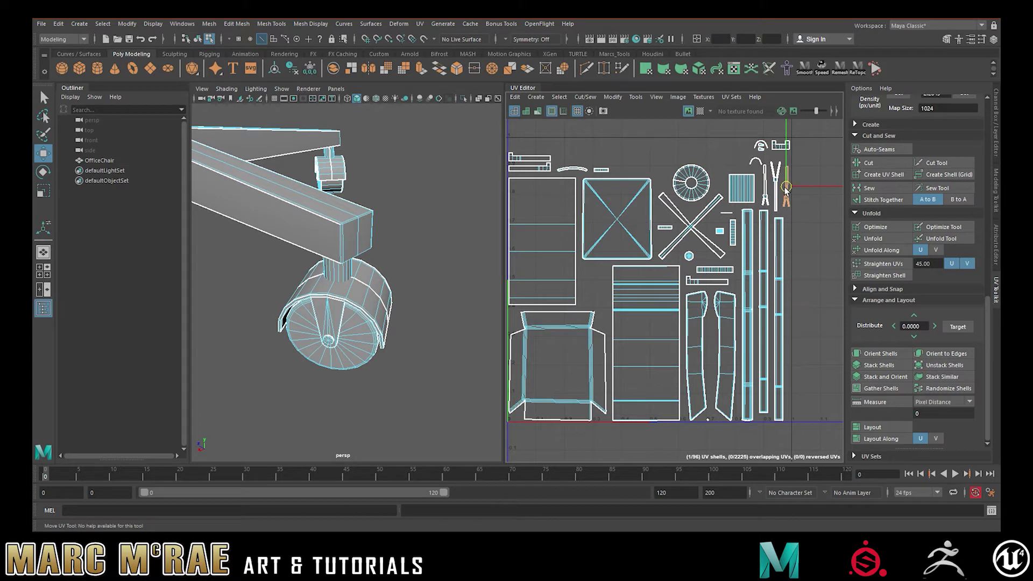
mouse_move(743, 156)
mouse_down()
mouse_move(757, 165)
mouse_move(744, 147)
mouse_up()
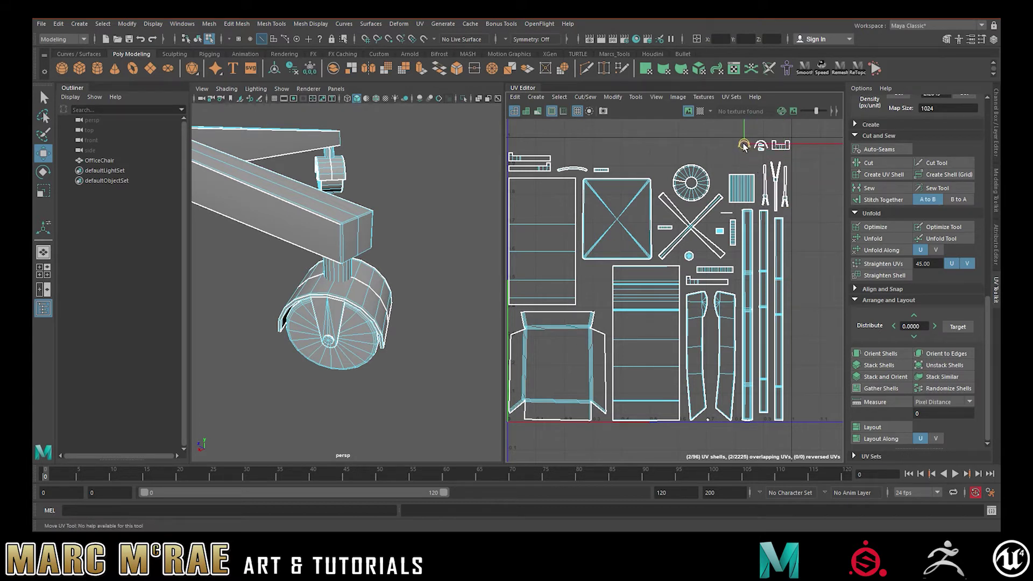
Move the small ribbed strip shell above the small square shell, and the tiny shells at the tile's bottom above the middle long strip.
click(667, 226)
drag(669, 230, 723, 224)
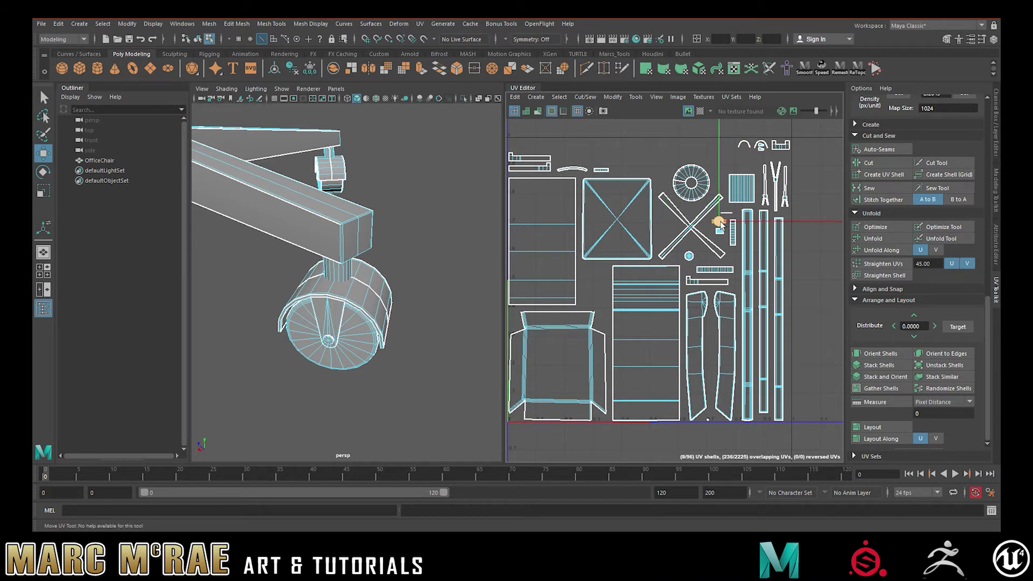
click(692, 372)
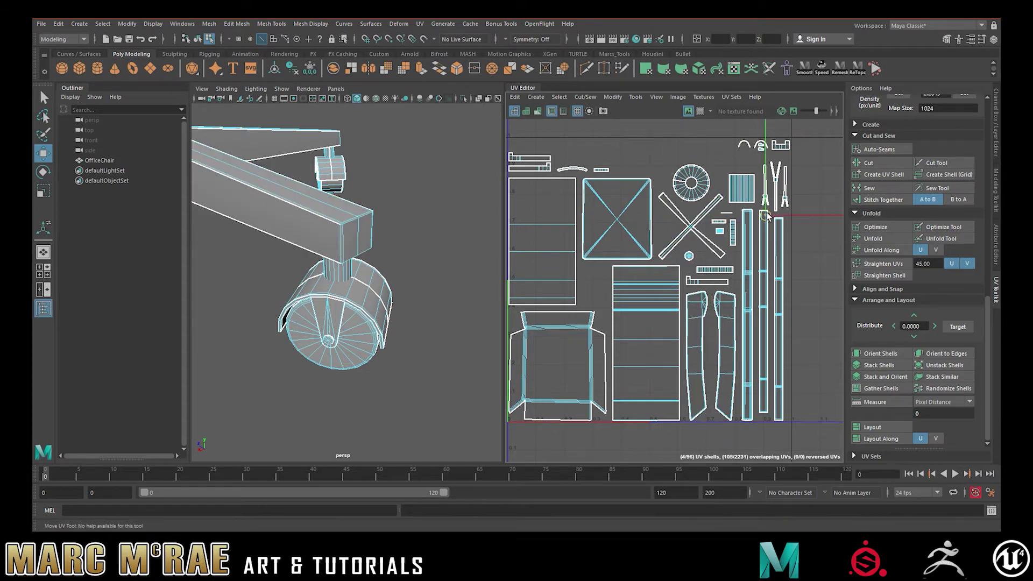
click(743, 146)
Move the small stacked circular wheel shells from below the X-shaped shell to just beneath the arc shell.
click(690, 257)
drag(691, 258, 745, 159)
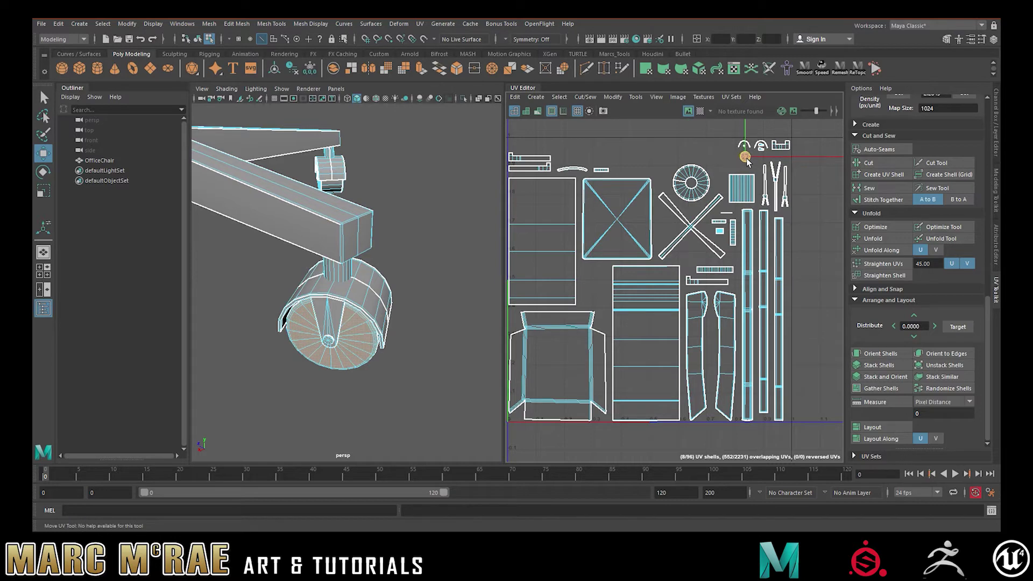
click(721, 253)
Select the widest of the three long strip shells and frame its matching armrest on the chair.
alt+middle_drag(737, 247, 722, 261)
alt+right_drag(722, 261, 660, 256)
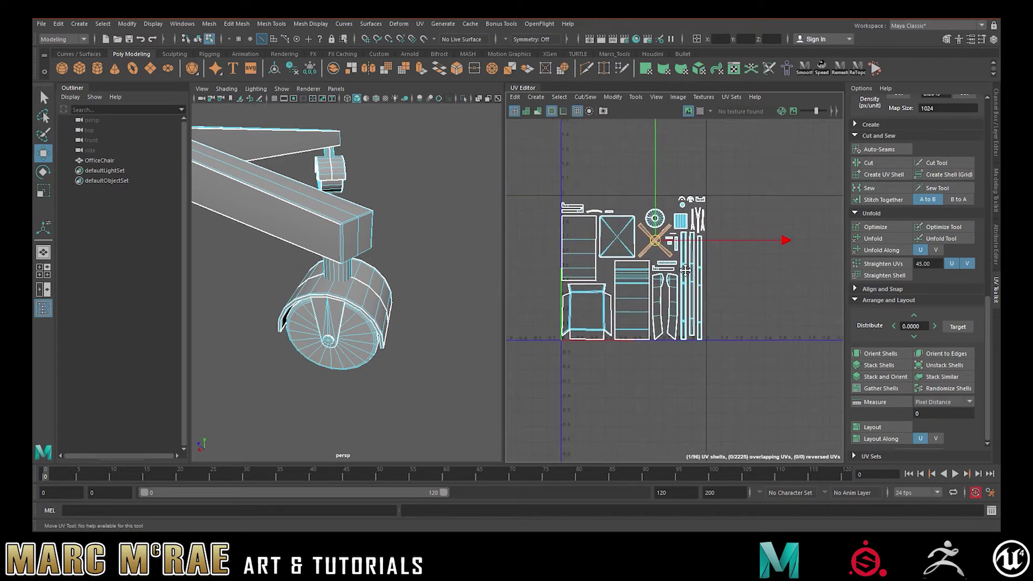
alt+middle_drag(685, 270, 667, 268)
scroll(726, 299, up, 5)
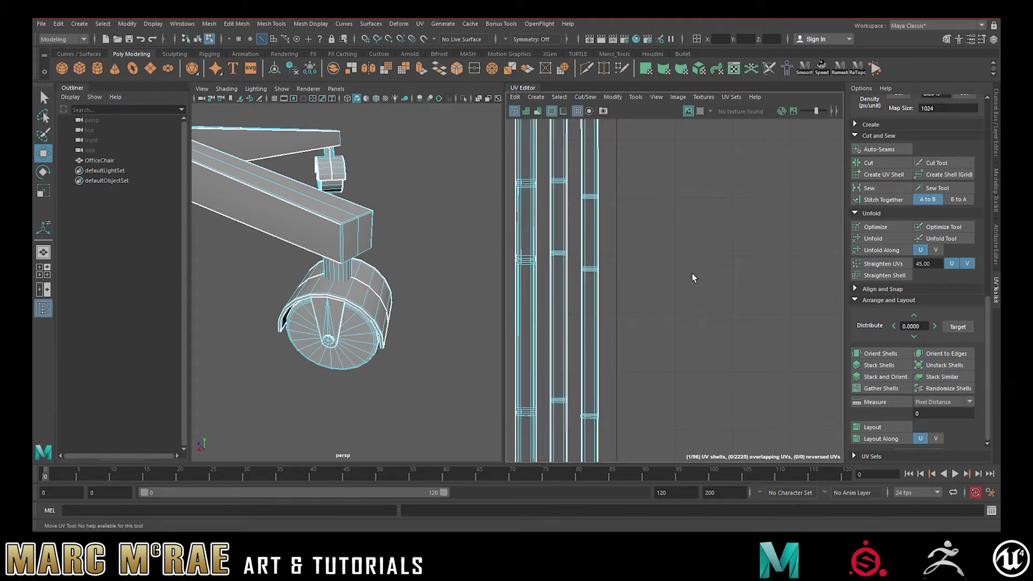
click(530, 241)
key(f)
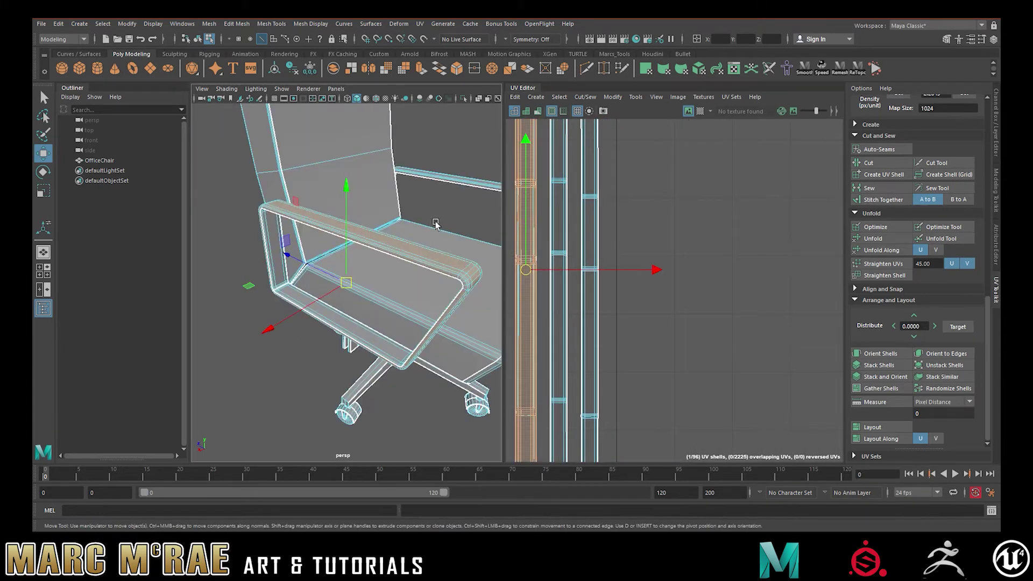
alt+drag(436, 235, 425, 260)
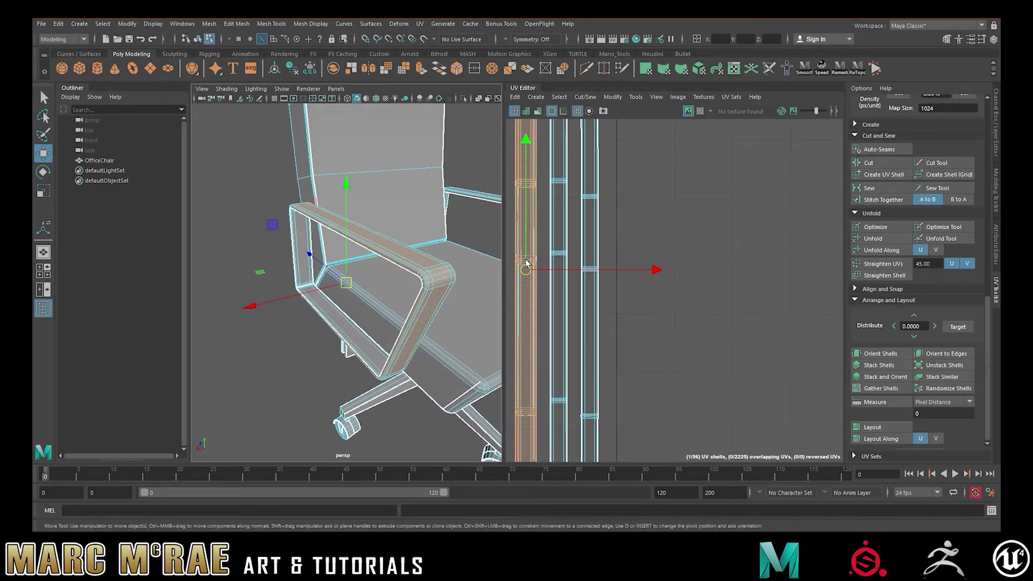
Inspect the bend segments of the armrest strip shell up close and display the checker map on the chair.
scroll(528, 262, up, 8)
alt+middle_drag(568, 273, 717, 271)
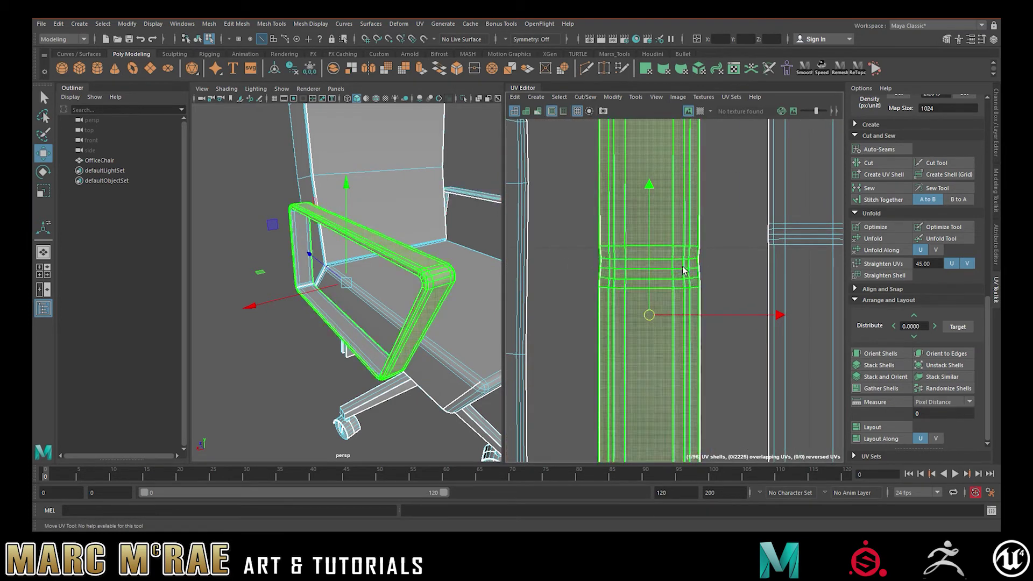
click(728, 279)
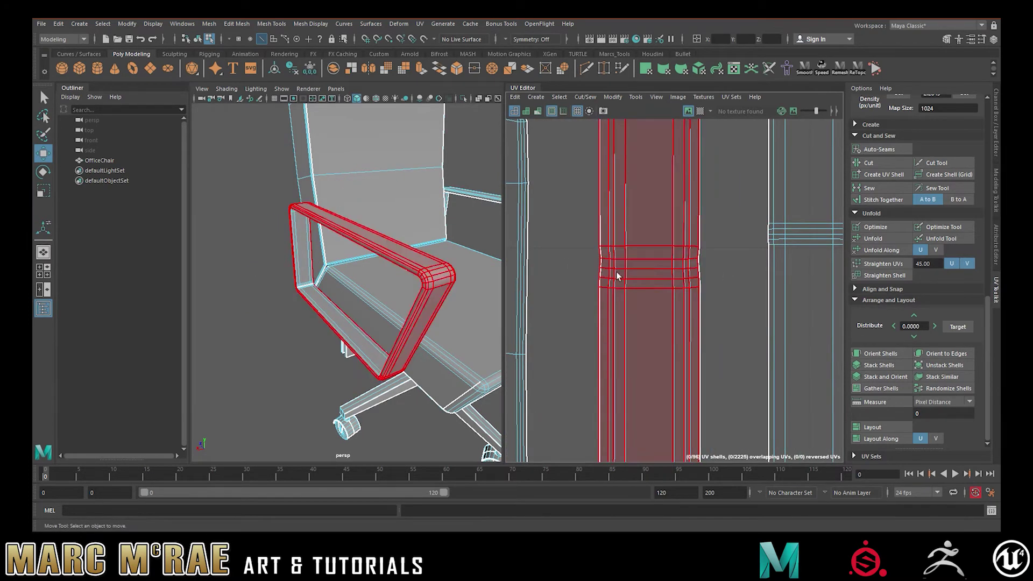
click(699, 110)
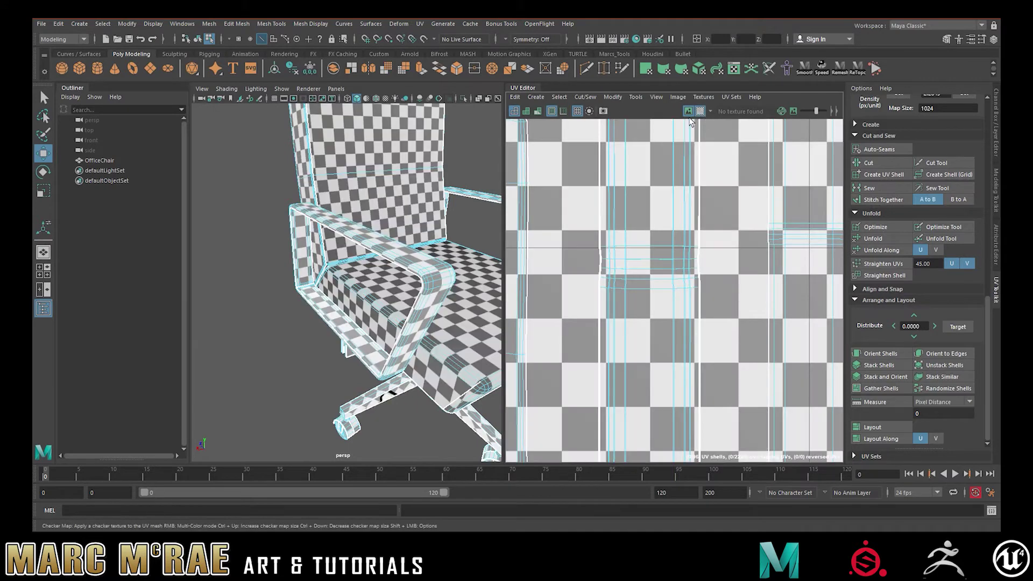
Straighten the UVs of the widest armrest strip shell along both U and V at an angle of 45.
scroll(450, 253, up, 3)
alt+drag(450, 253, 214, 219)
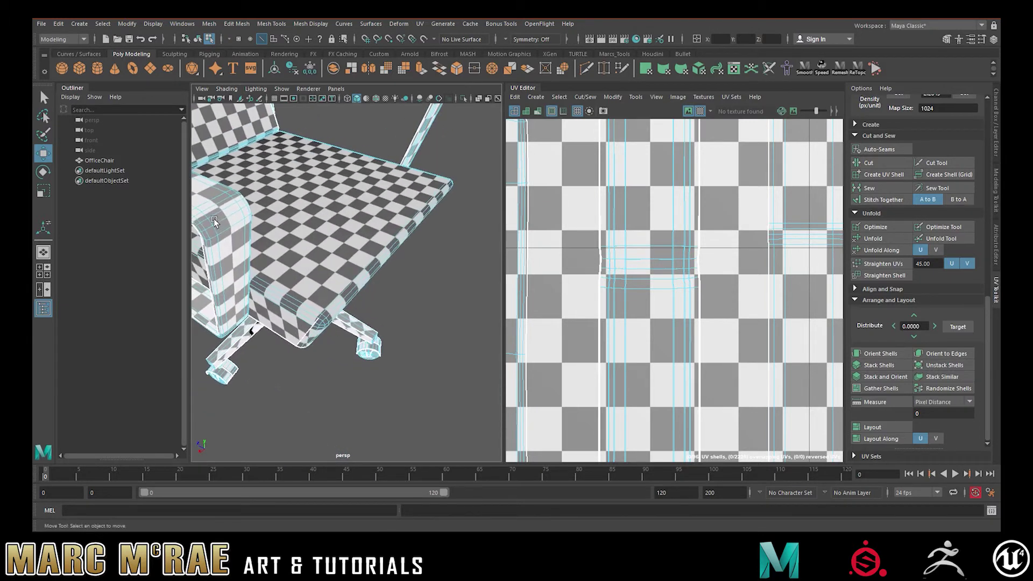
alt+middle_drag(214, 218, 275, 235)
alt+right_drag(275, 235, 423, 244)
alt+drag(424, 243, 387, 263)
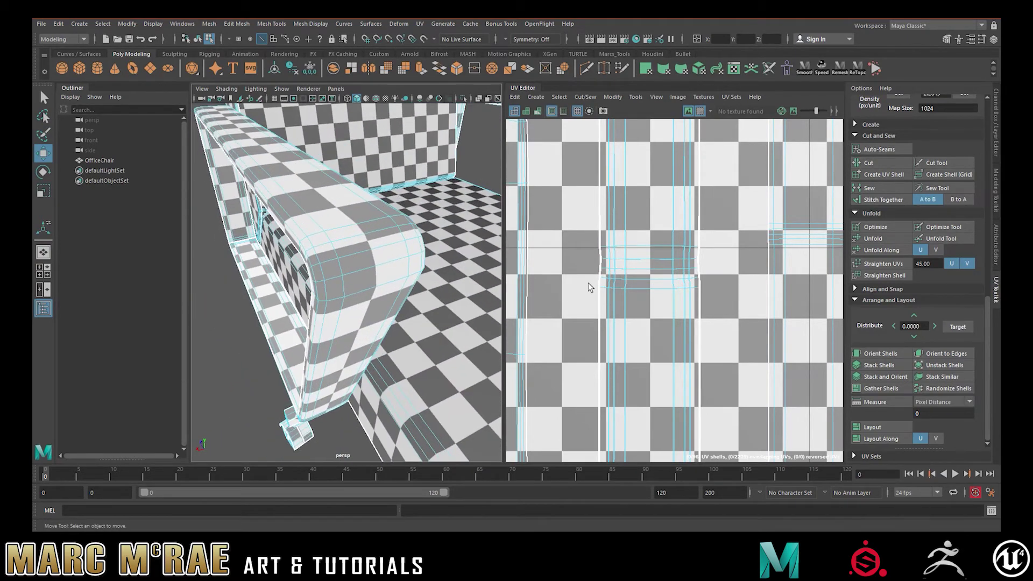
click(620, 274)
shift+click(828, 321)
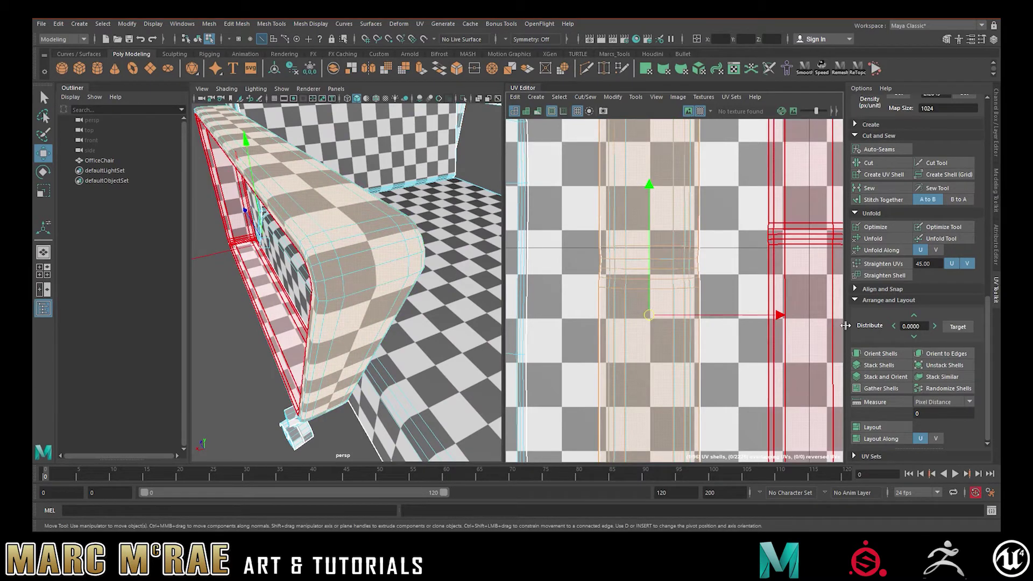
click(886, 352)
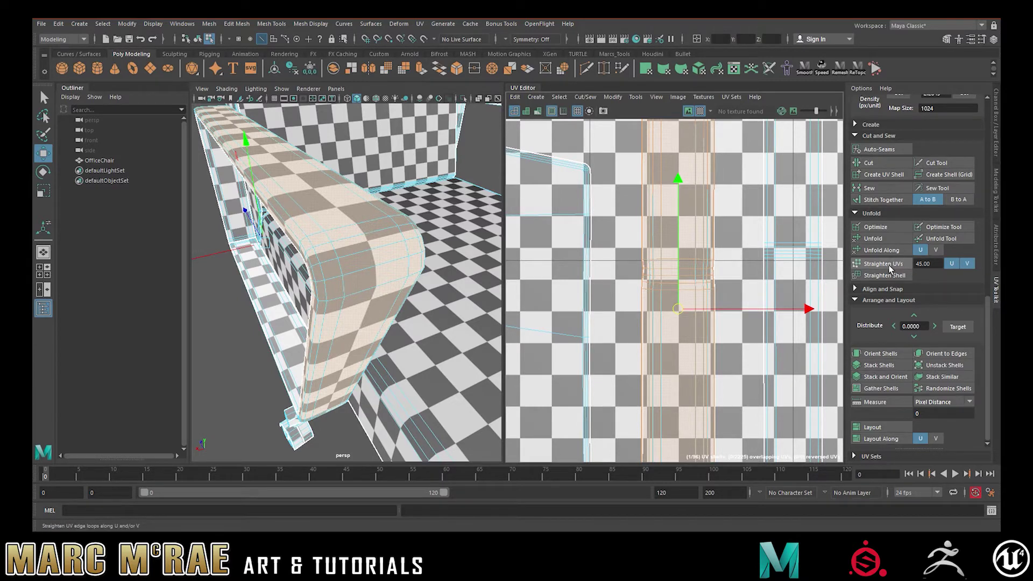
click(672, 279)
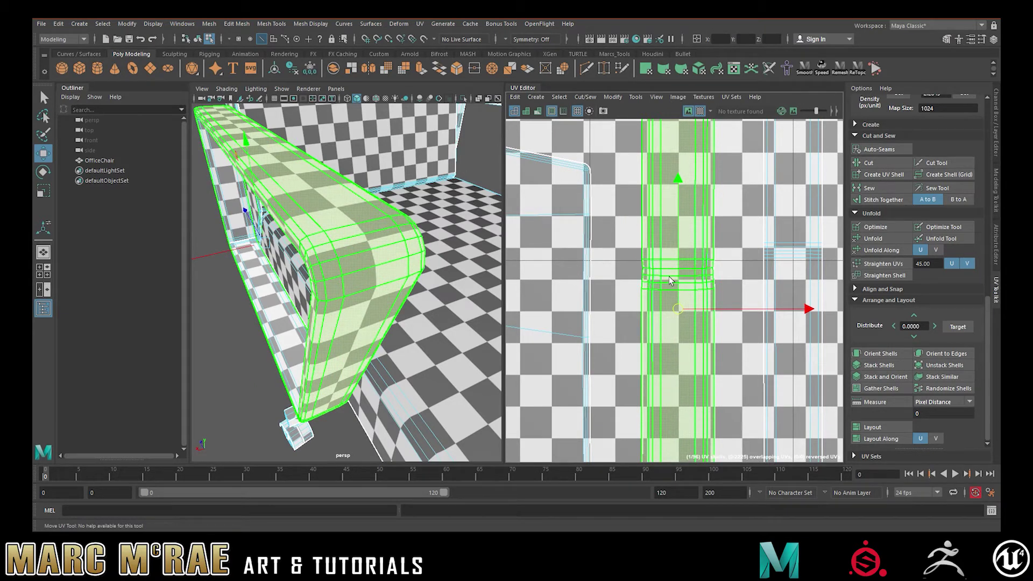
key(F8)
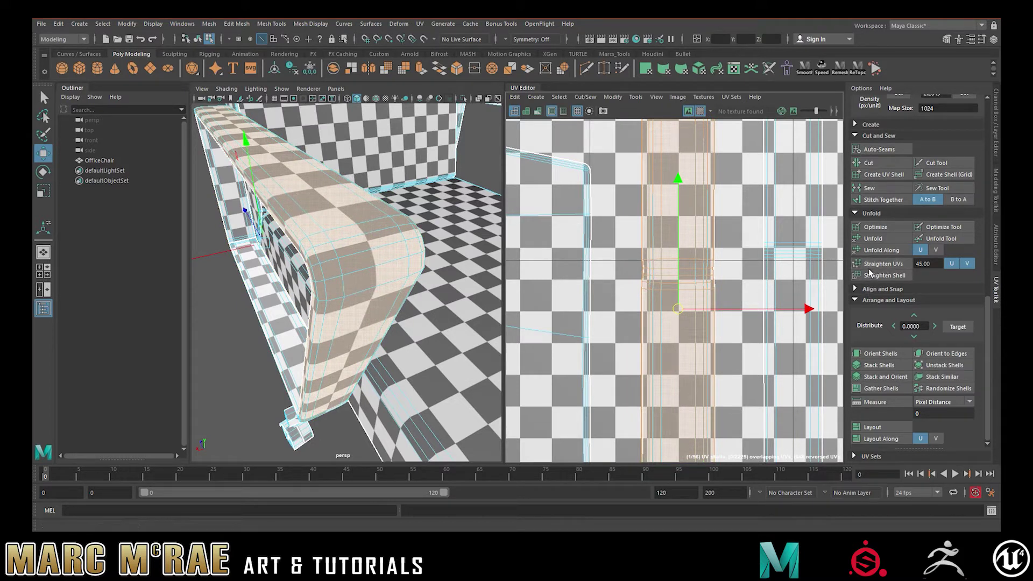
click(877, 267)
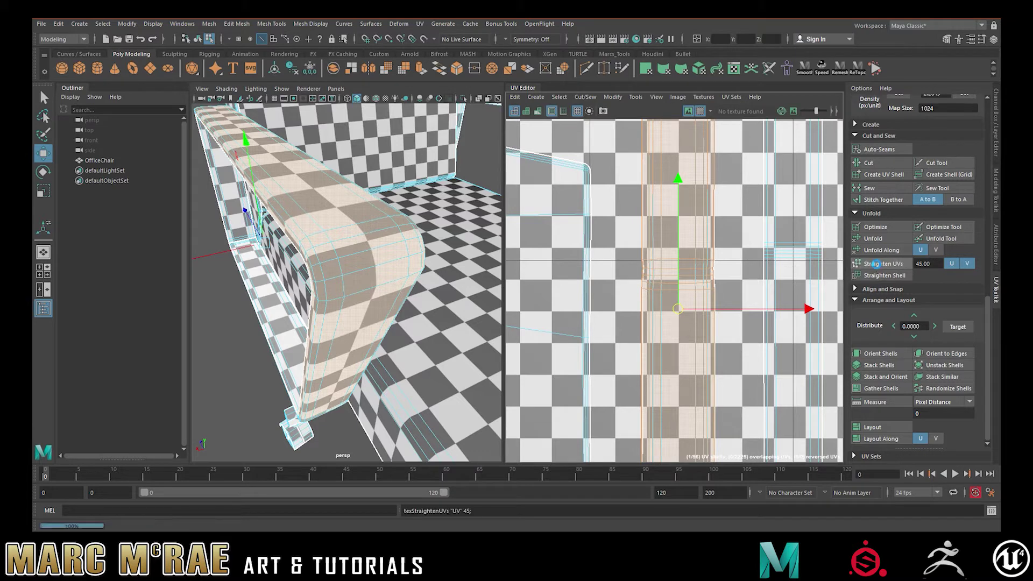
Move the straightened strip shell off its stacked twin to the side of the wide panel shell, and turn off the checker map.
drag(673, 305, 759, 293)
click(678, 276)
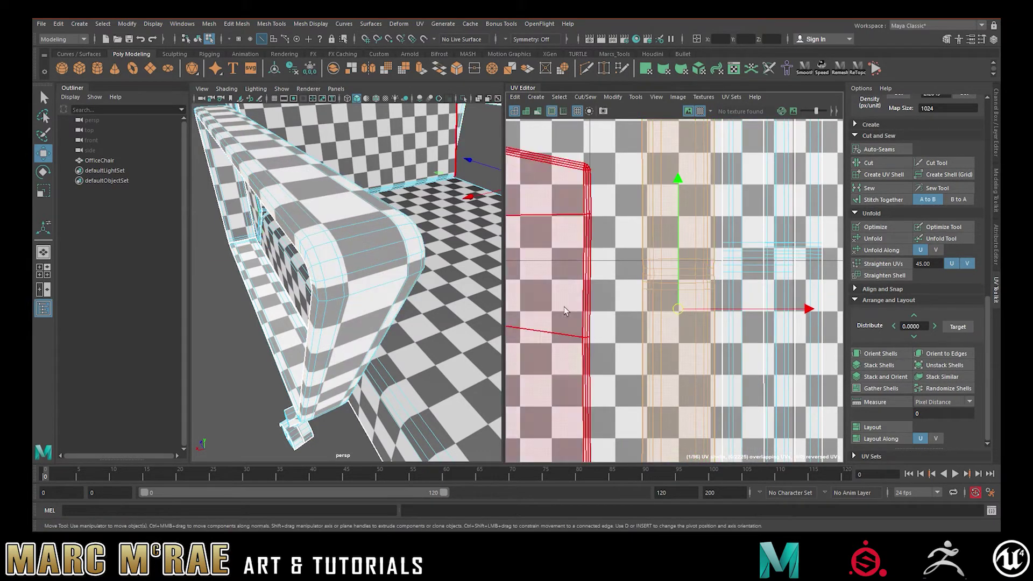
click(627, 300)
click(700, 111)
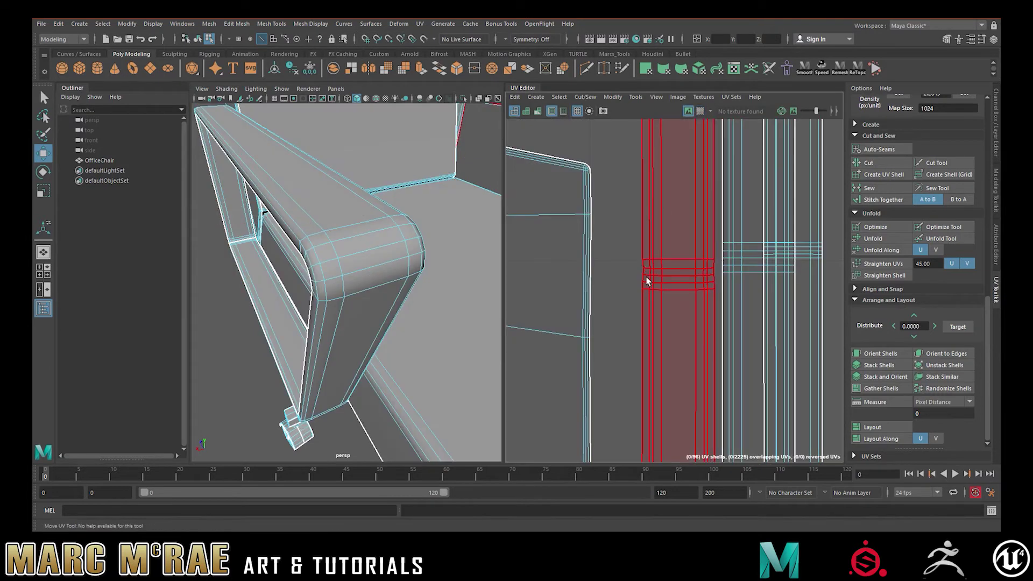
click(744, 256)
key(F8)
drag(758, 294, 600, 315)
Straighten the UVs of the twin strip shell left in place along U and V, and select the narrower strip beside it.
click(694, 282)
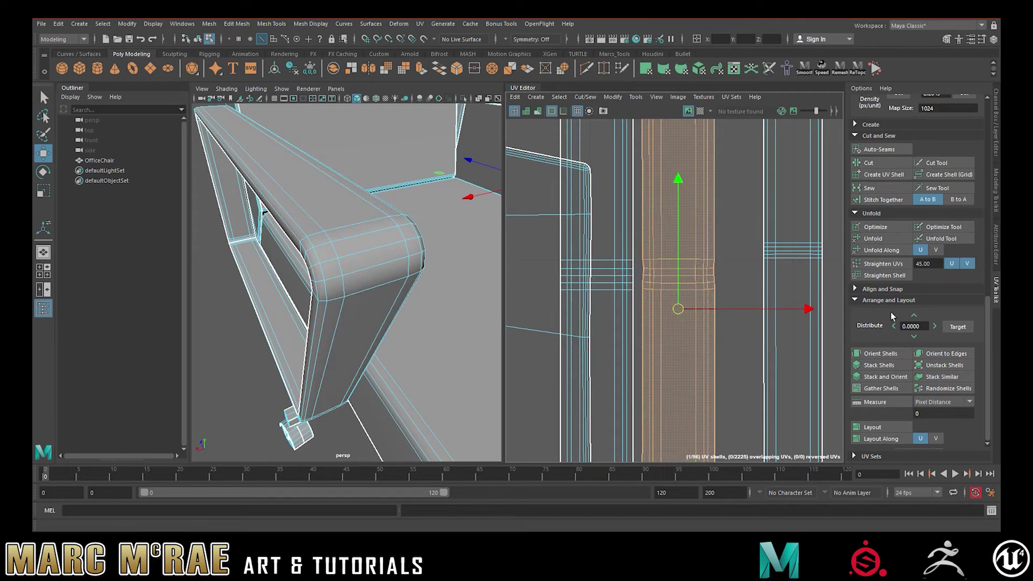
click(881, 263)
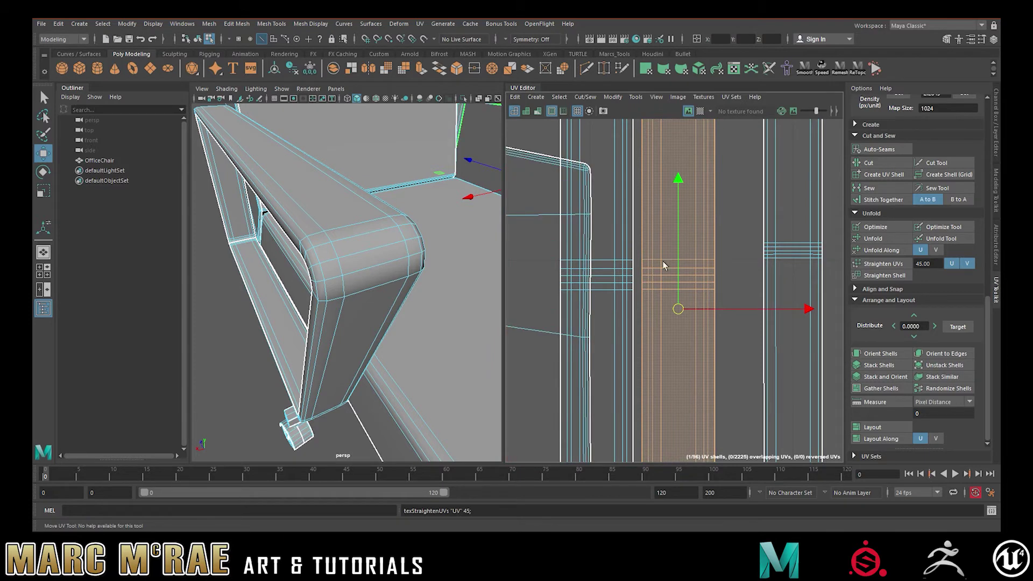
click(791, 280)
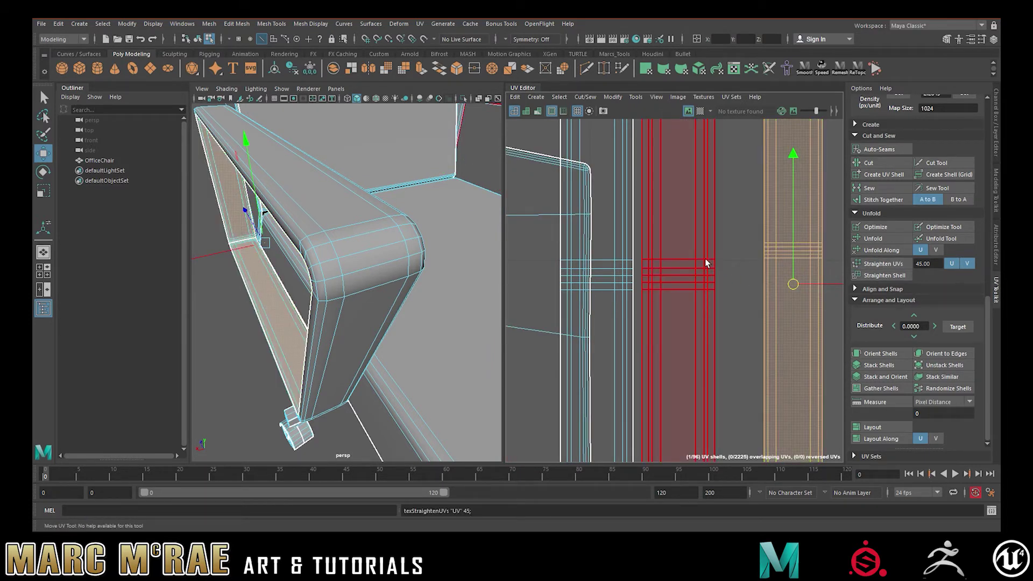
Select all of the chair's UV shells and lay them out automatically within the UV tile.
scroll(705, 258, down, 10)
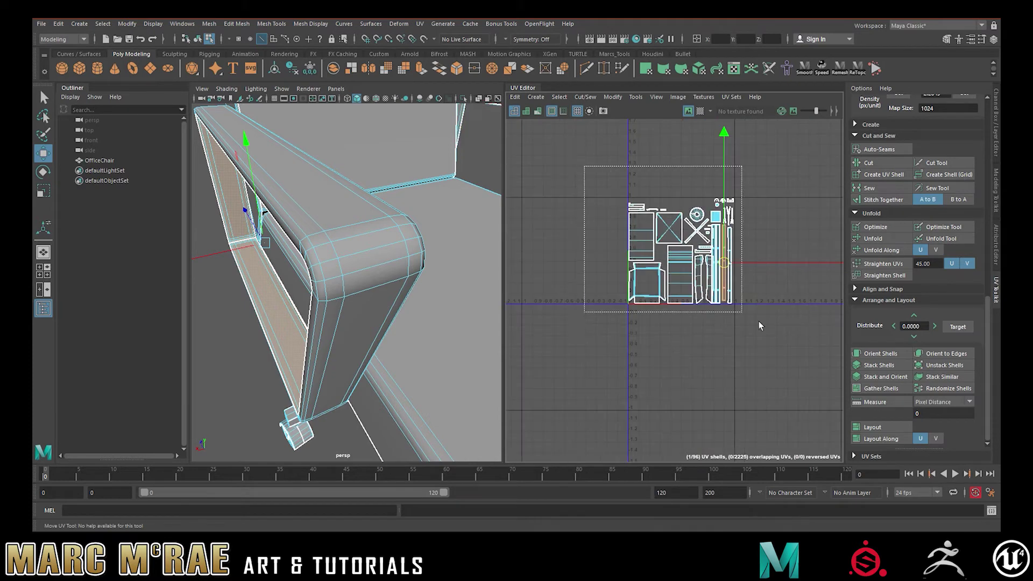
drag(759, 321, 773, 315)
click(886, 427)
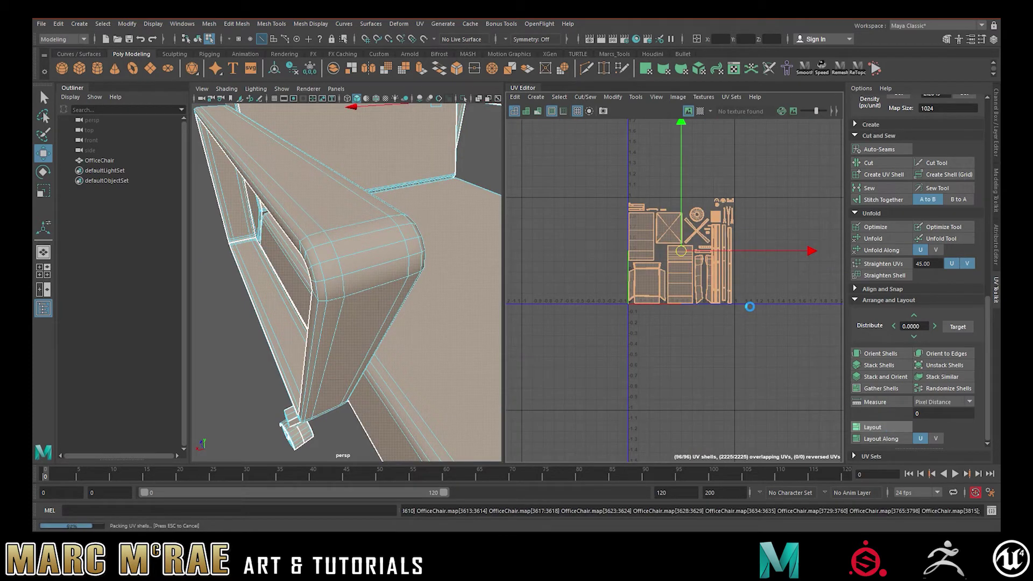
scroll(755, 304, up, 5)
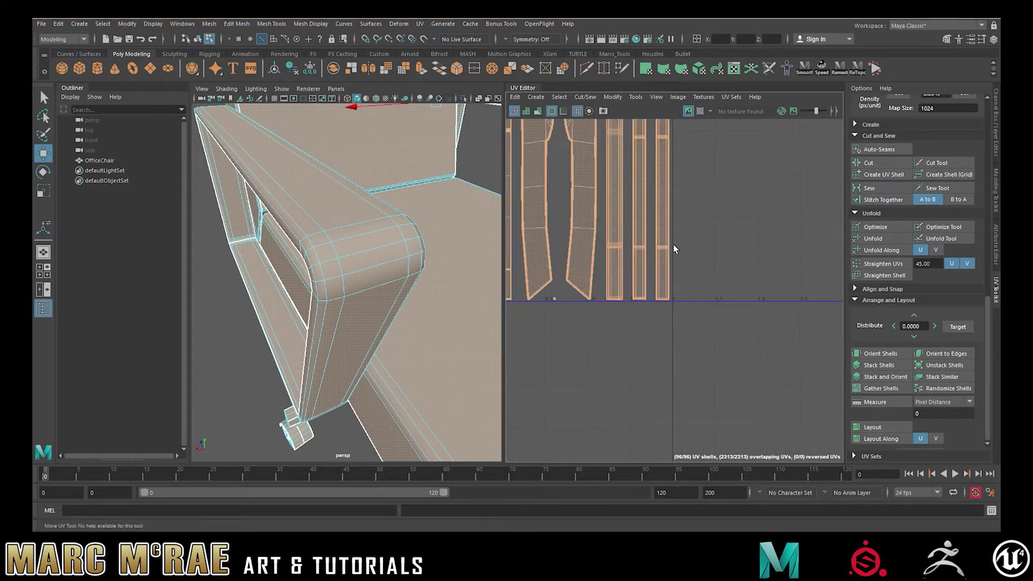
key(space)
drag(673, 245, 681, 313)
scroll(678, 229, up, 1)
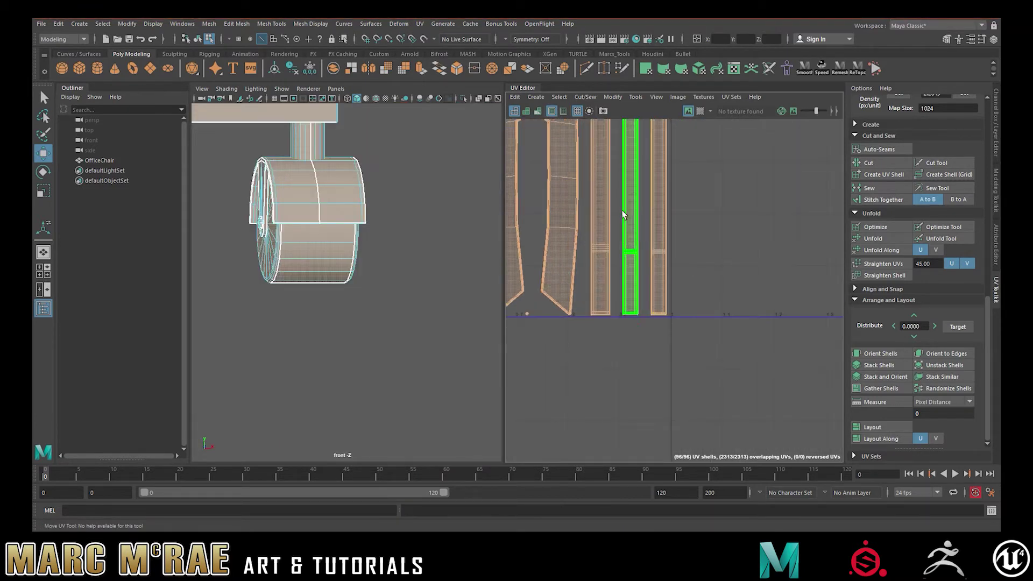
Examine the whole repacked UV layout, with no shells selected, for gaps and poorly placed small shells.
key(a)
key(space)
drag(687, 264, 639, 244)
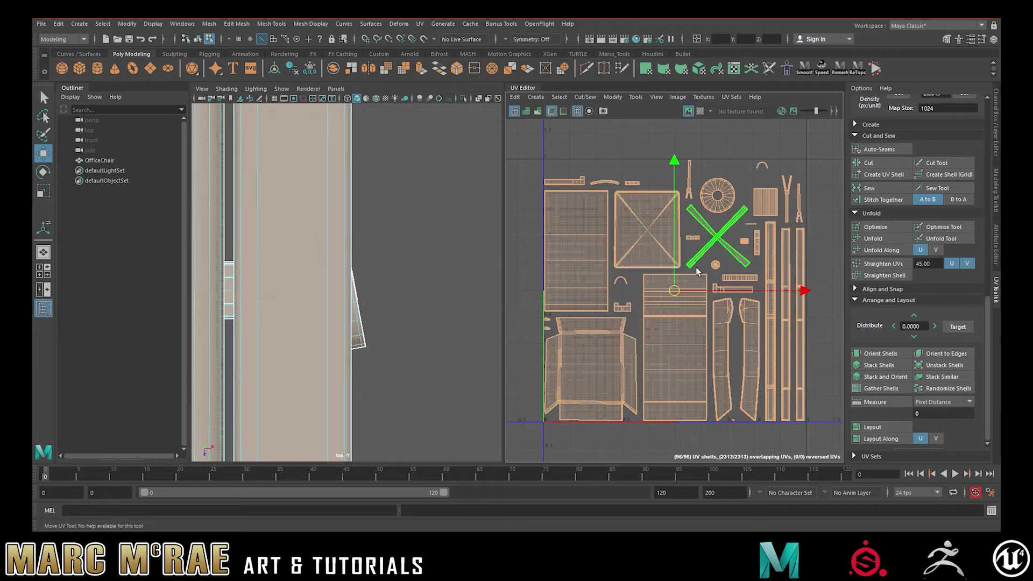
key(space)
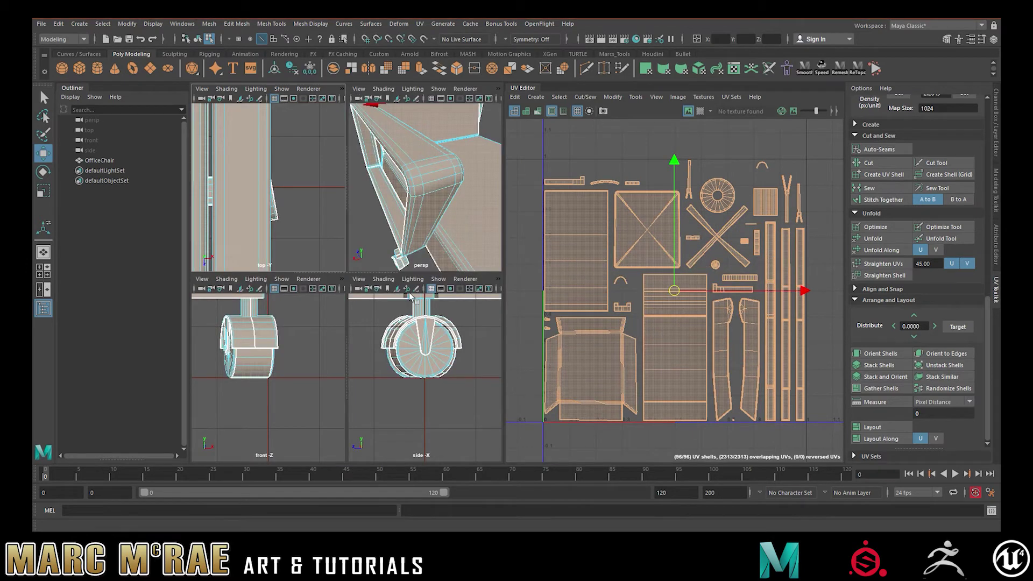
key(space)
click(757, 141)
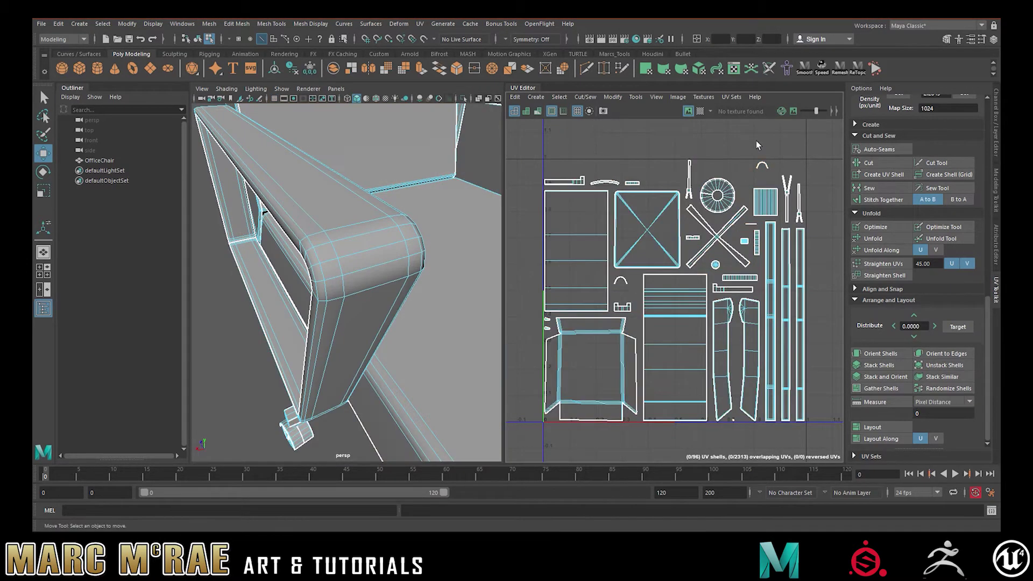
key(space)
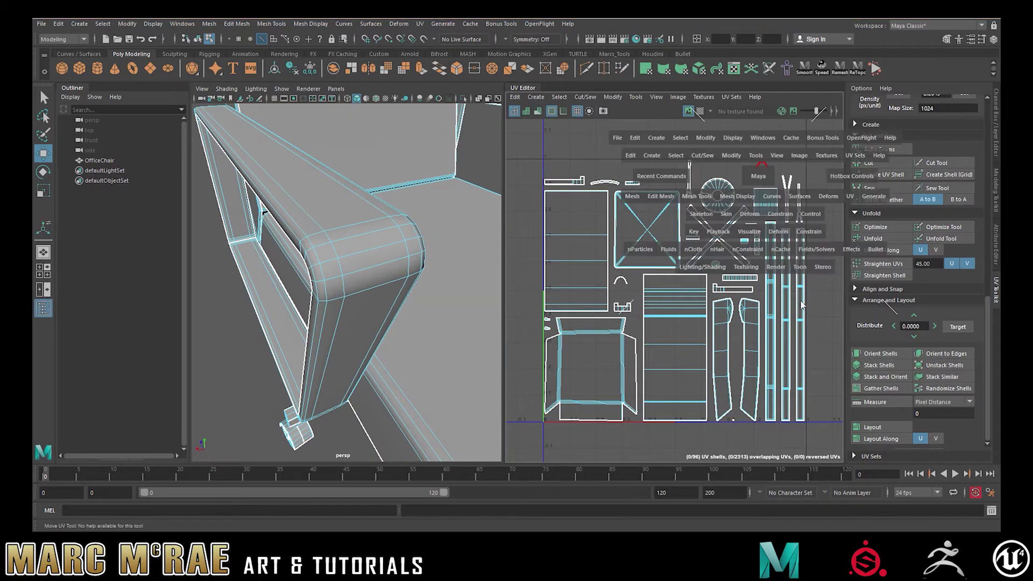
click(800, 319)
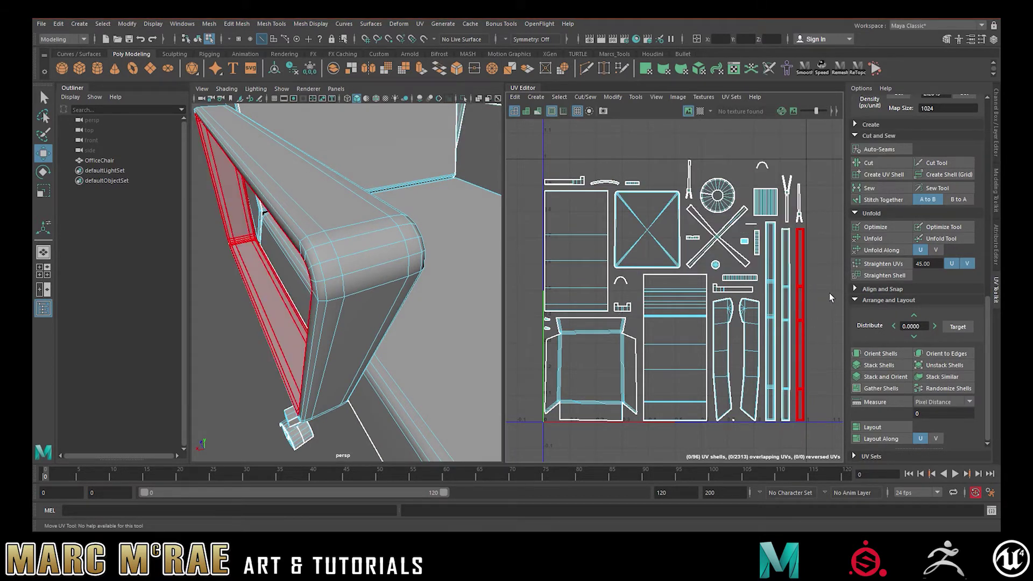
click(730, 225)
key(space)
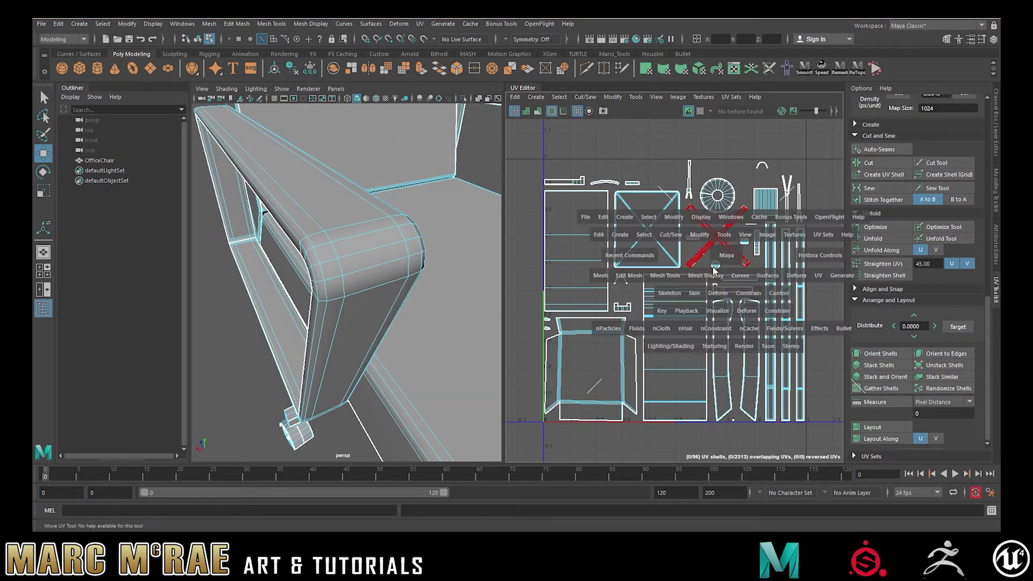
key(space)
alt+middle_drag(834, 296, 788, 292)
scroll(716, 269, up, 3)
scroll(716, 269, down, 1)
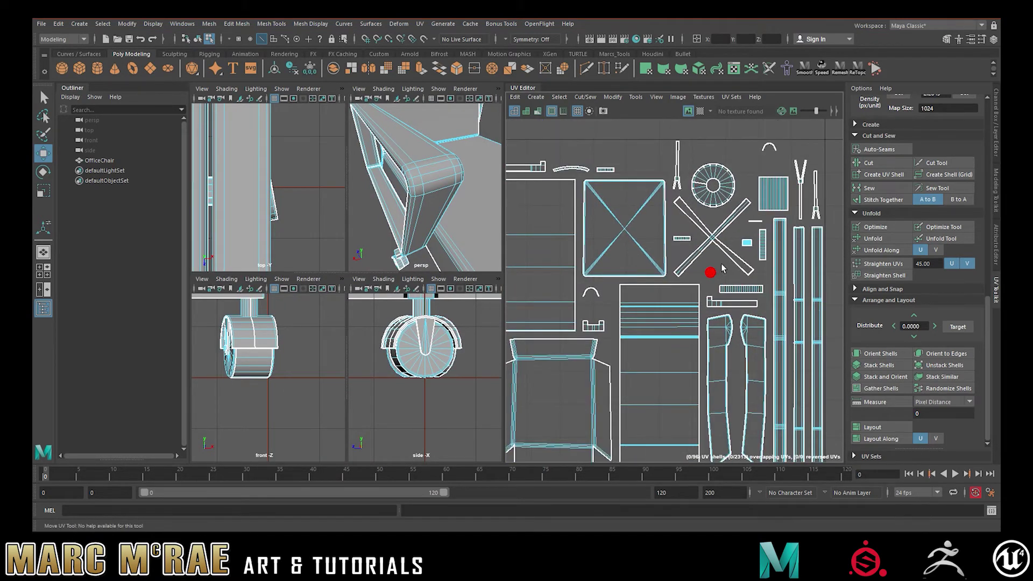
scroll(719, 222, down, 3)
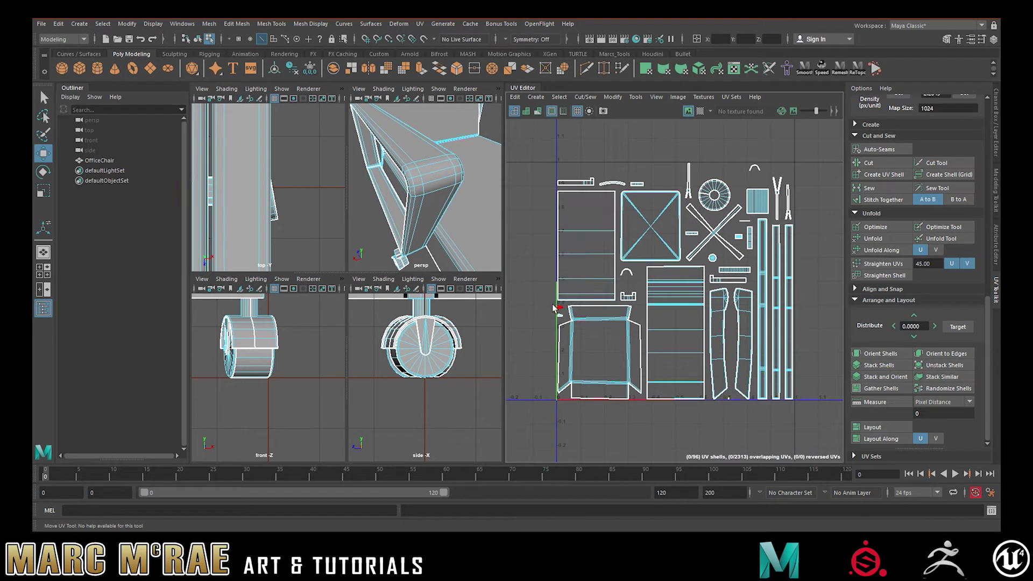
Move the tiny shells from the tile's left edge into the gap beneath the small arc shell.
drag(561, 316, 629, 278)
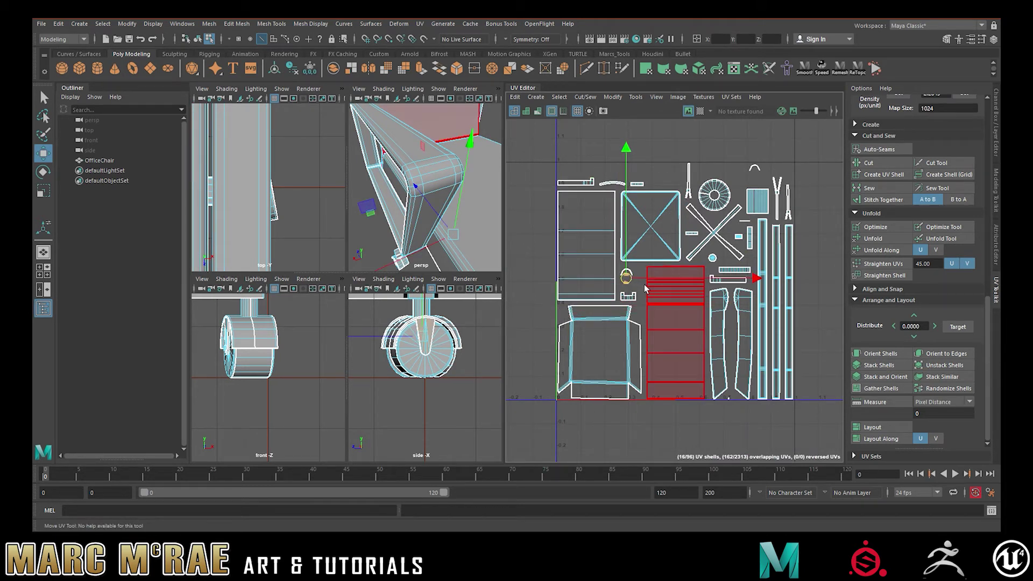
click(648, 284)
click(632, 285)
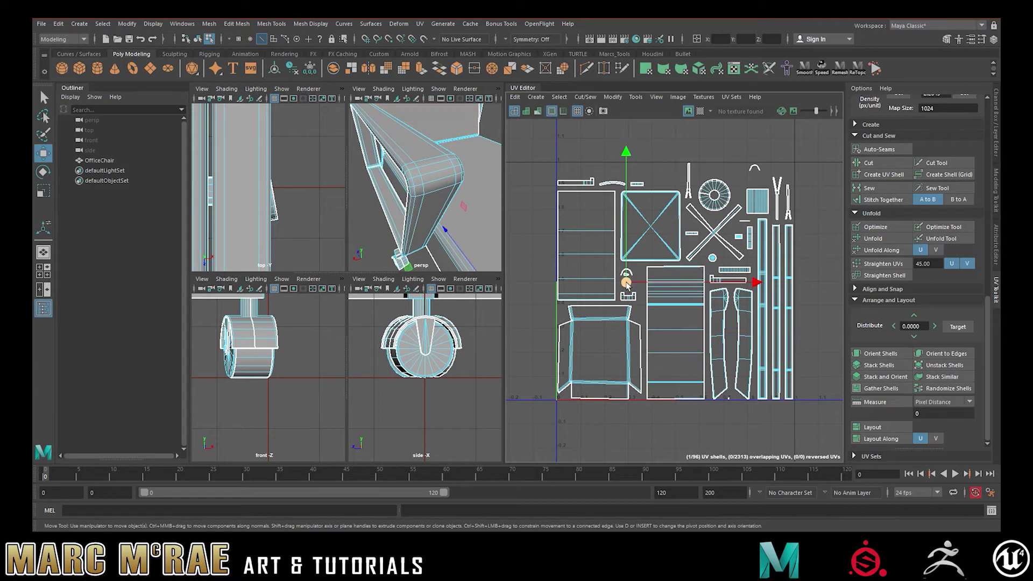
drag(626, 282, 624, 284)
key(ctrl+z)
key(ctrl+z)
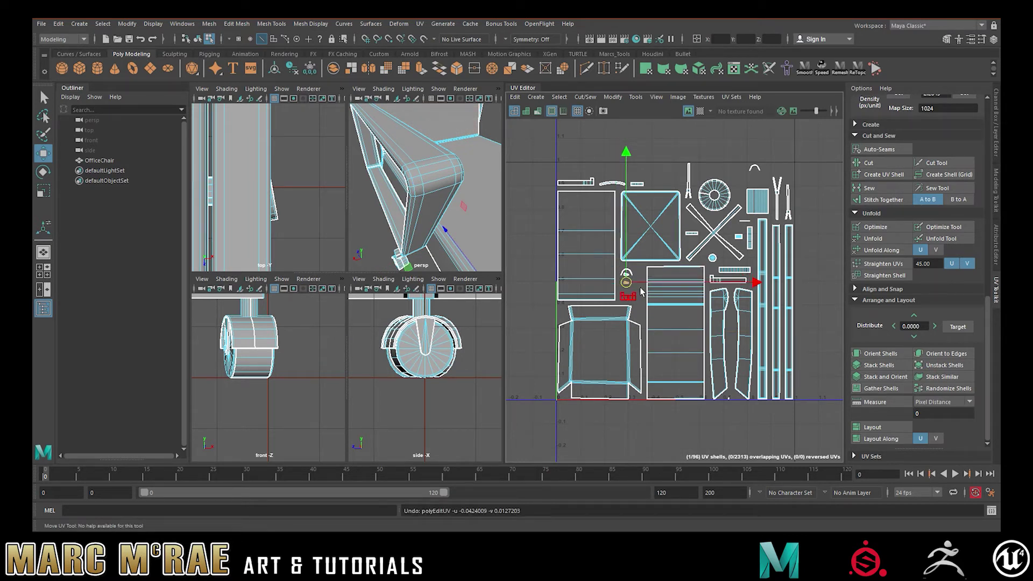
Nest the remaining tiny shells inside the arc shell, and move the whole group to the tile's upper-right corner above the thin forked shells.
key(q)
click(635, 289)
click(644, 286)
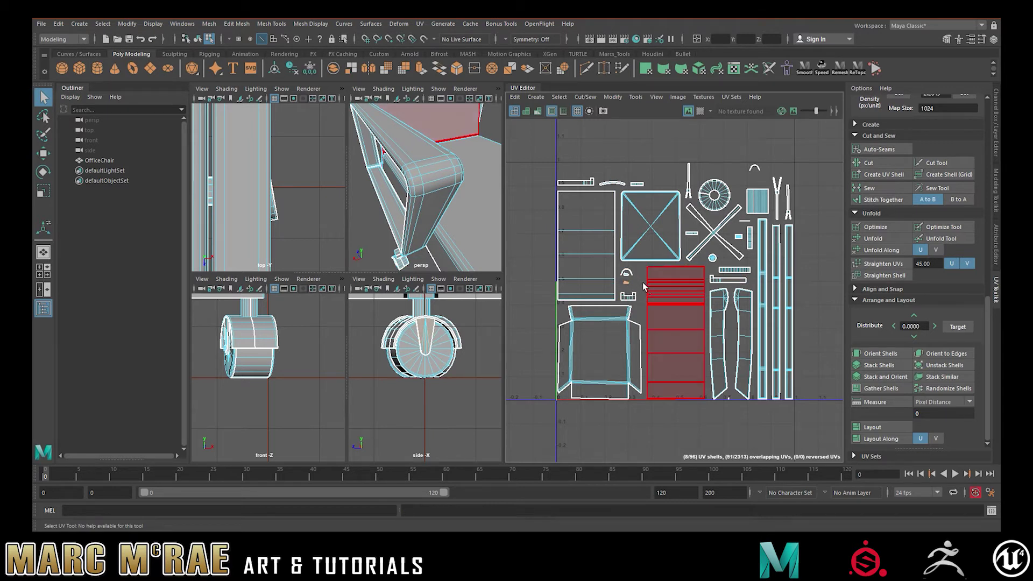
click(634, 285)
key(w)
drag(627, 286, 627, 283)
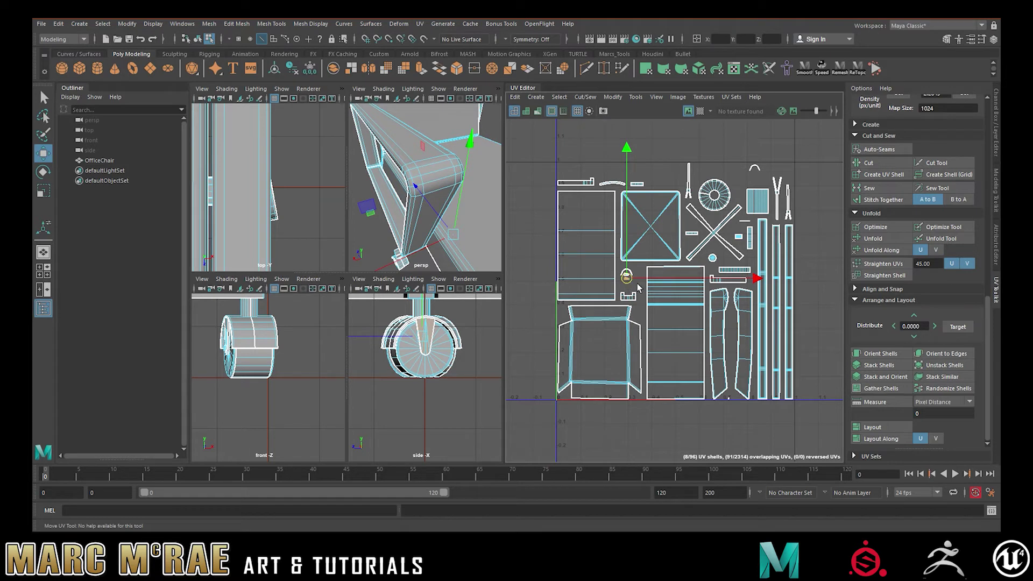
drag(625, 275, 744, 194)
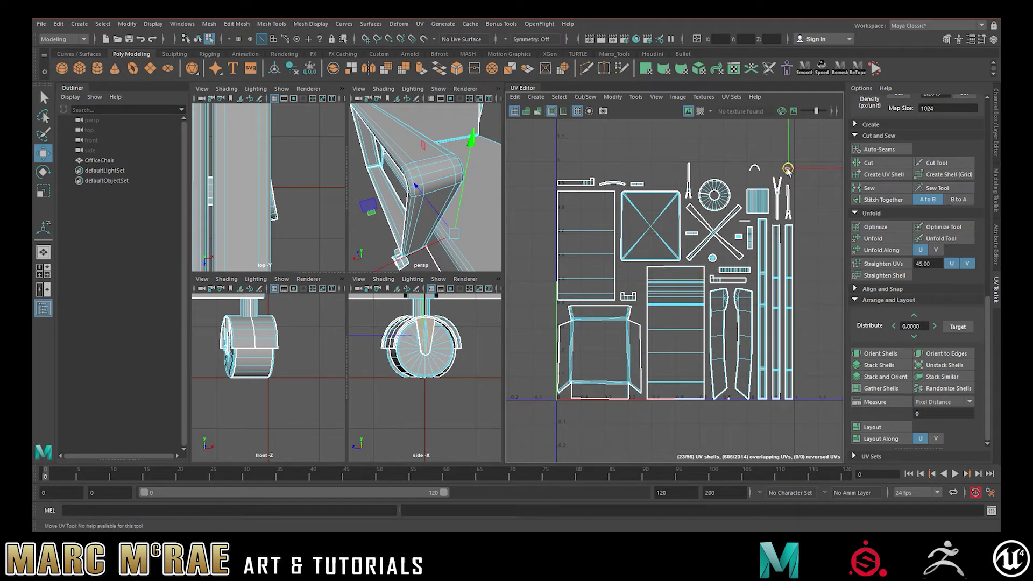
Move the L-shaped bar shell from above the curved shells to the tile's upper-left corner, and place the similar bar shell closely below it.
click(710, 275)
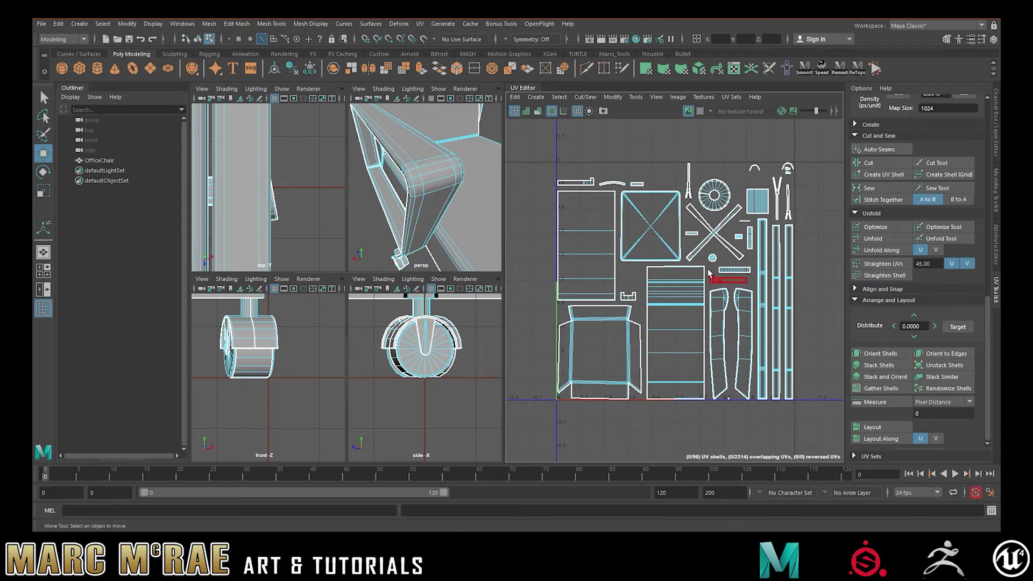
click(714, 280)
drag(726, 283, 576, 171)
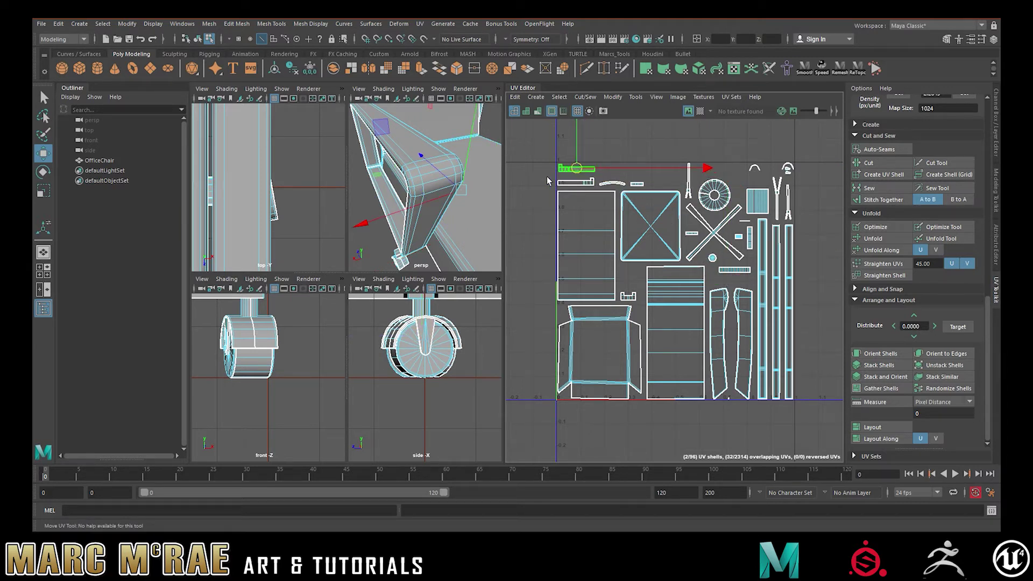
drag(567, 187, 569, 185)
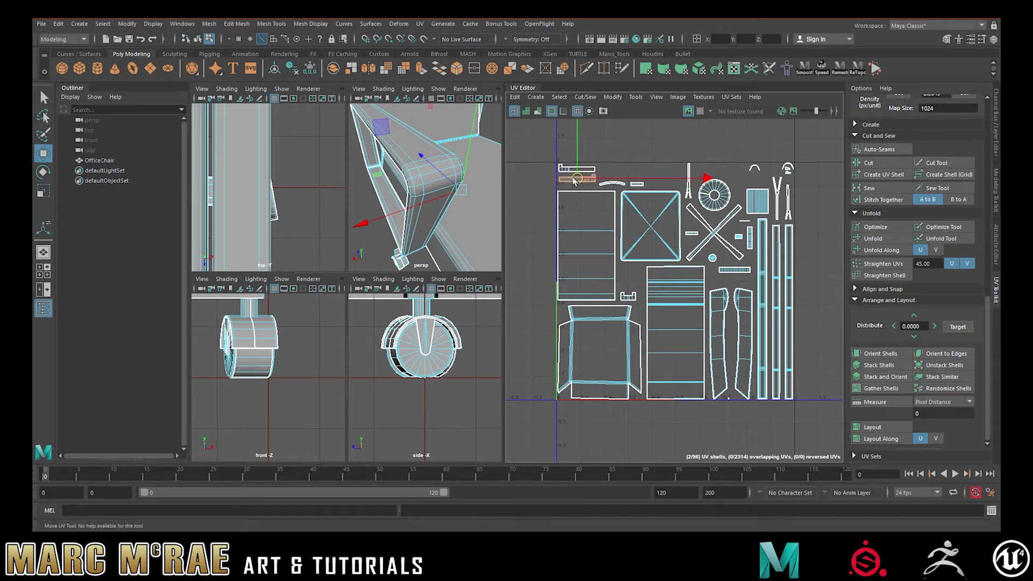
Move the small bracket shell beside the two bar shells above the thin curved strip, and select the tall seatback panel shell.
click(630, 296)
drag(629, 296, 624, 184)
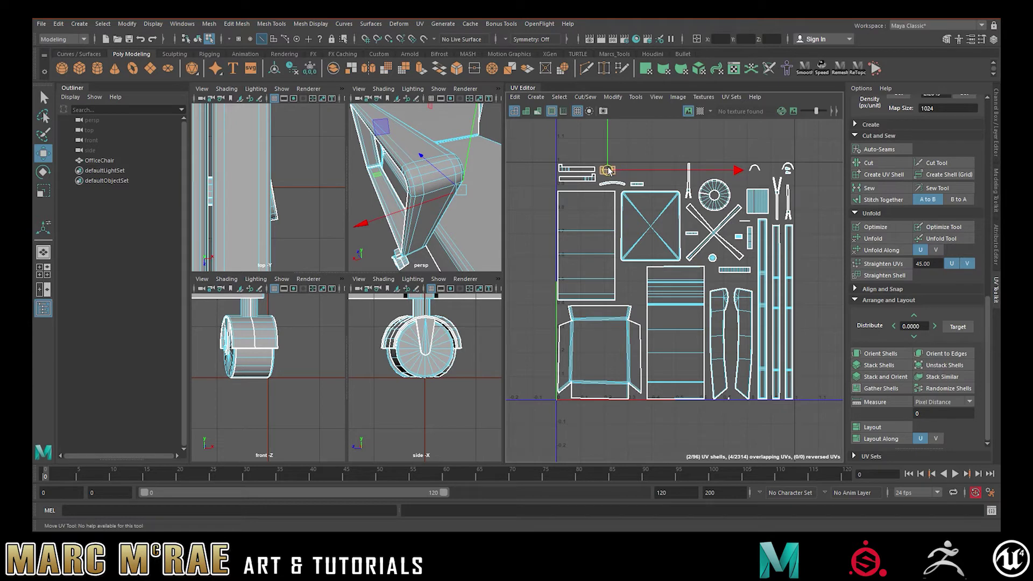
click(669, 312)
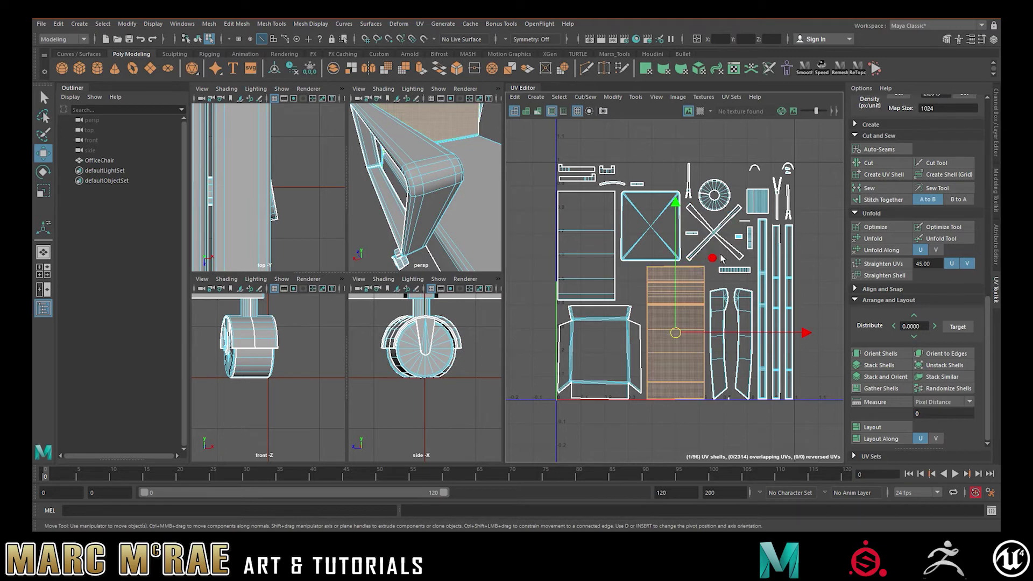
Examine on the chair which armrest surfaces the three long strip shells at the UV tile's right edge belong to.
alt+middle_drag(732, 163, 649, 175)
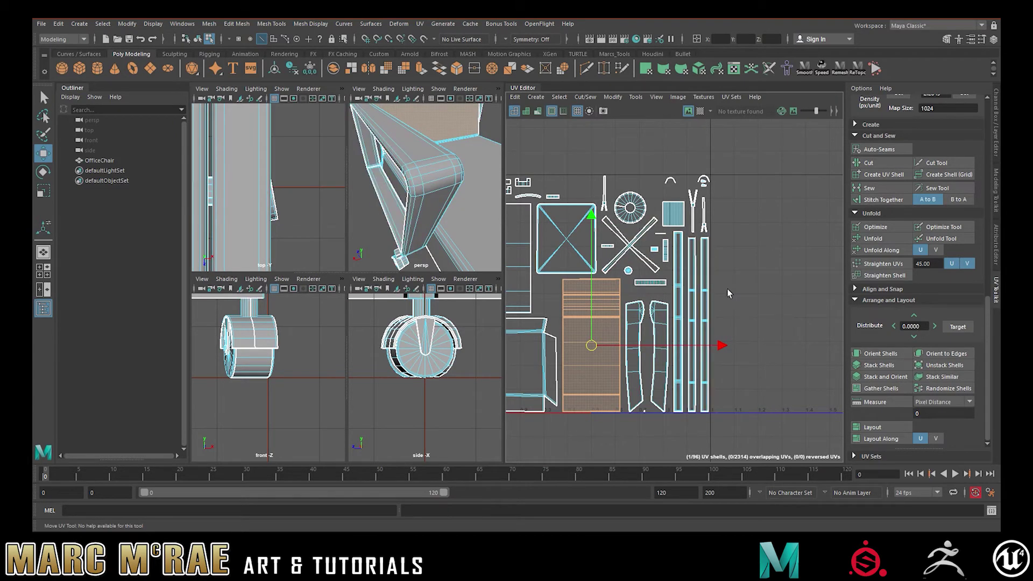
scroll(727, 293, down, 3)
scroll(449, 202, down, 5)
scroll(457, 210, up, 10)
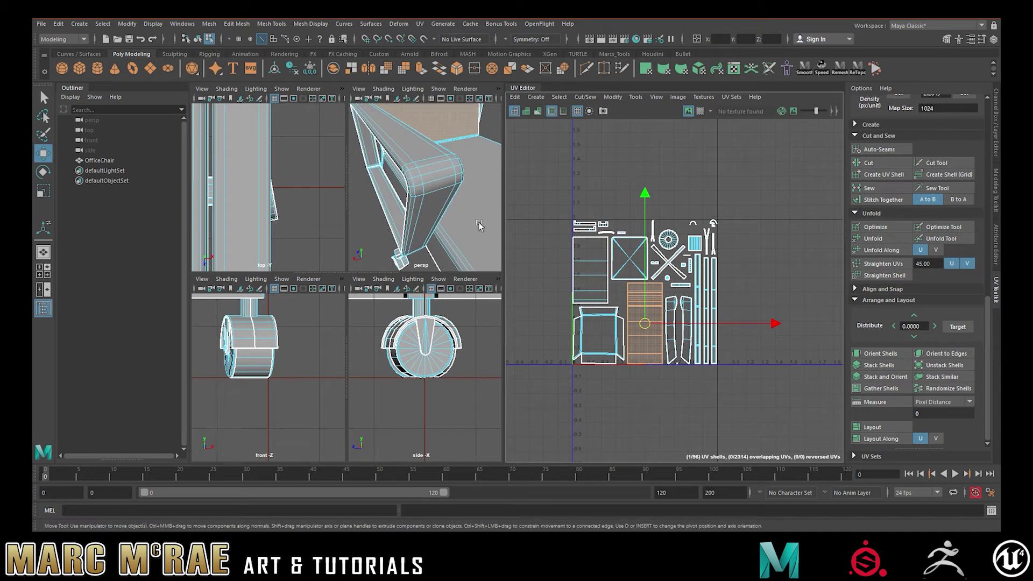
click(706, 284)
scroll(450, 228, down, 10)
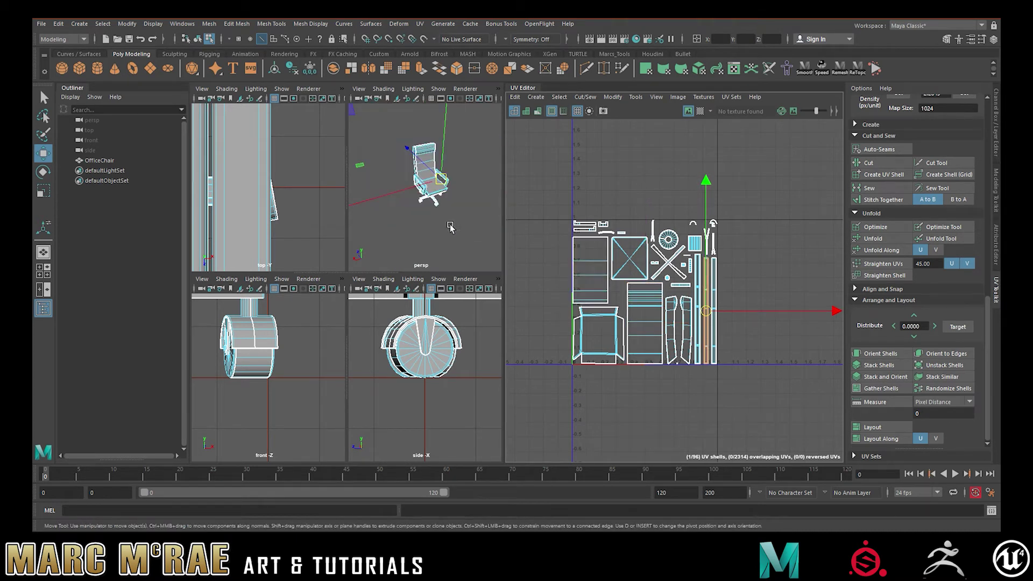
key(space)
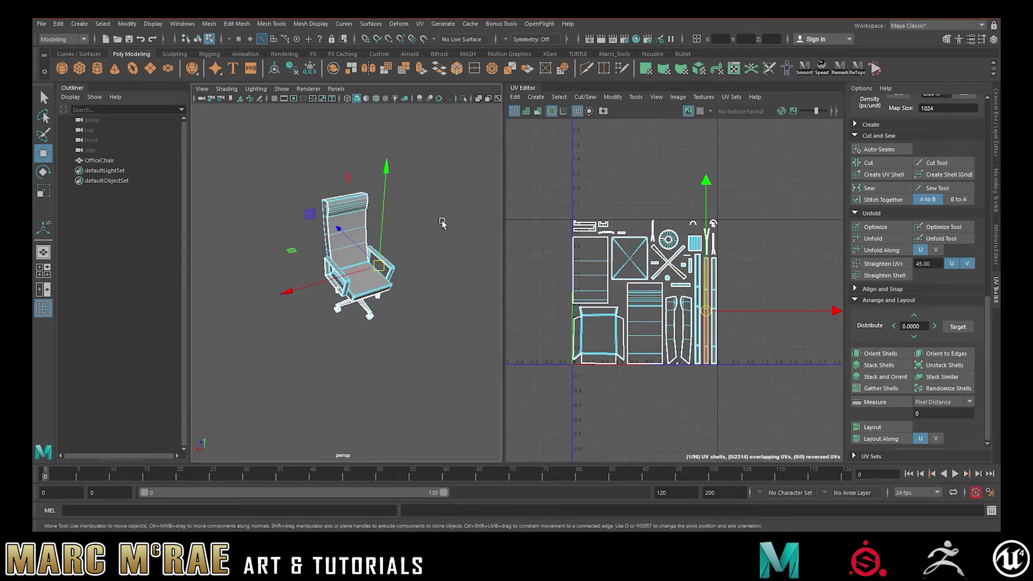
key(f)
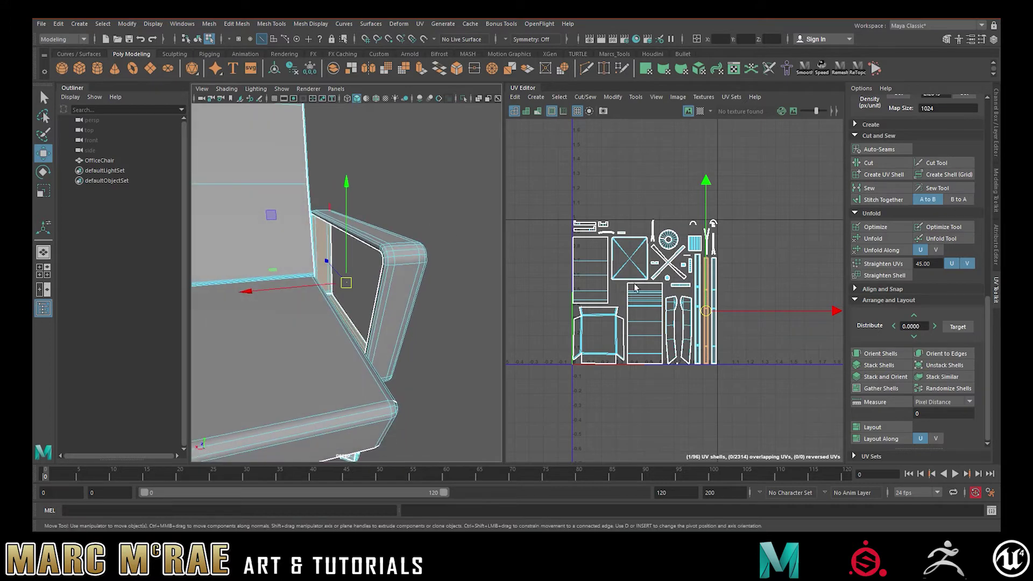
click(714, 283)
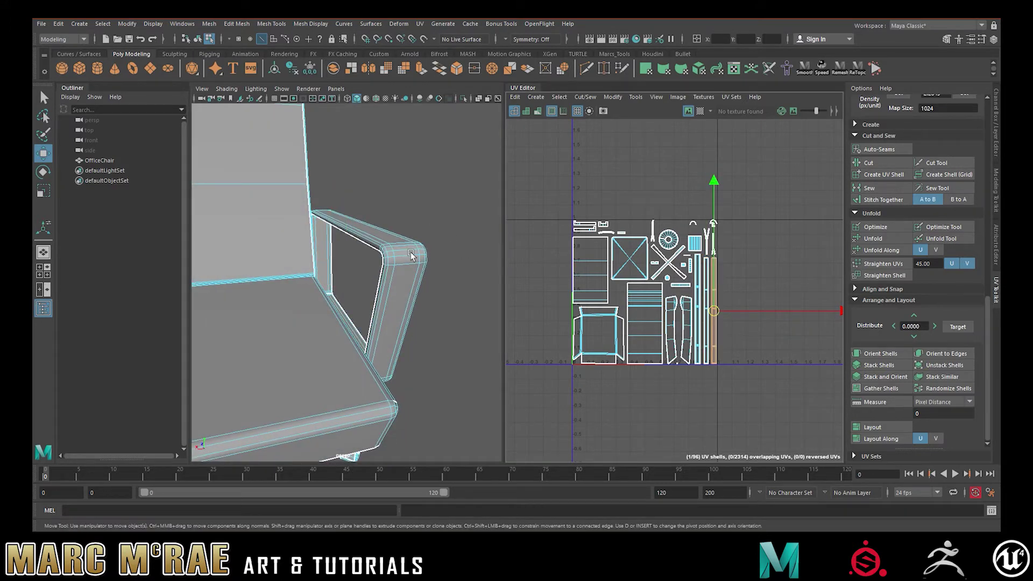
key(f)
click(697, 272)
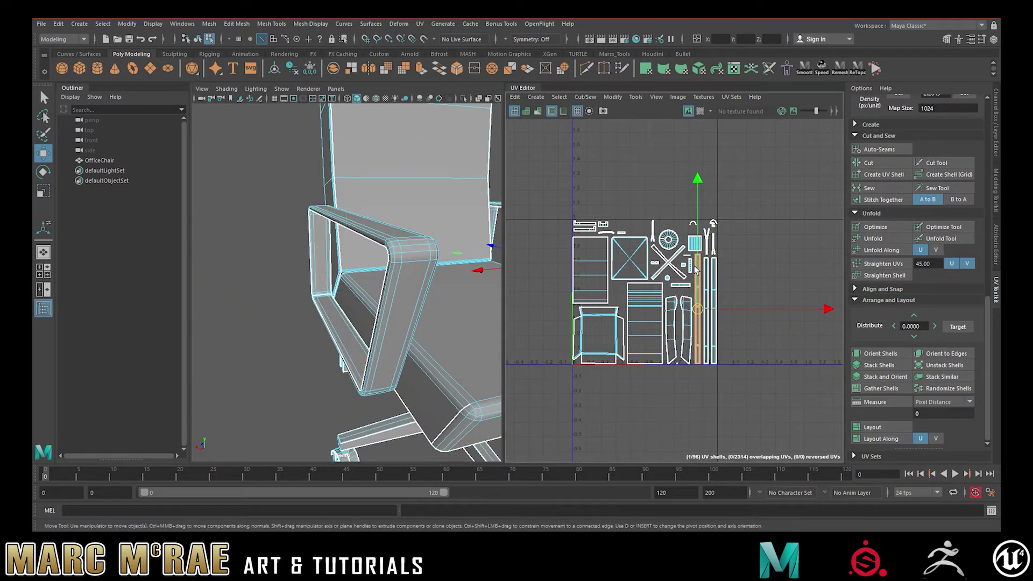
key(f)
key(f)
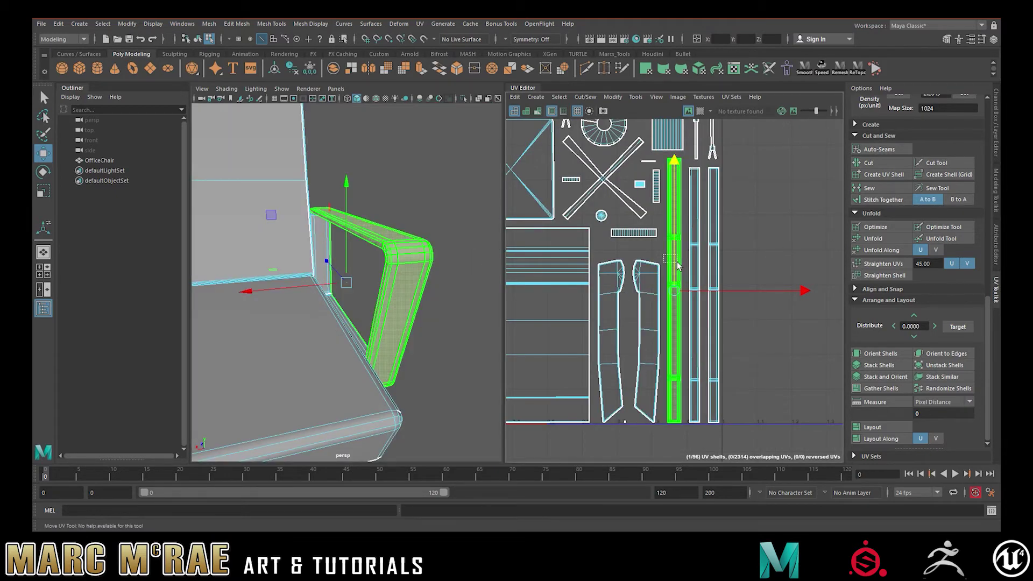
drag(679, 266, 663, 242)
key(f)
click(721, 257)
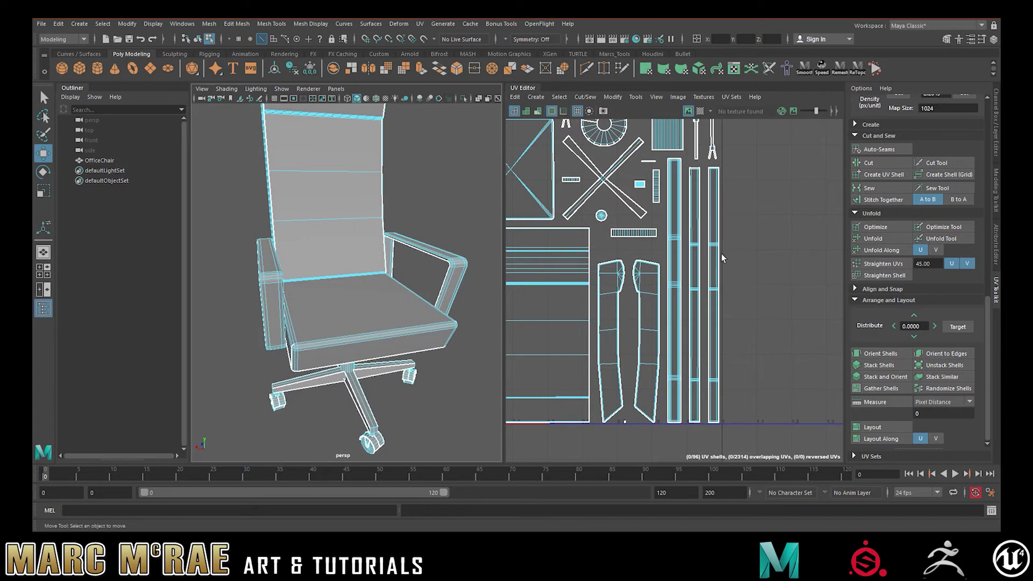
Straighten the UVs of the middle long armrest strip shell in U and V with a 45 degree angle.
click(694, 253)
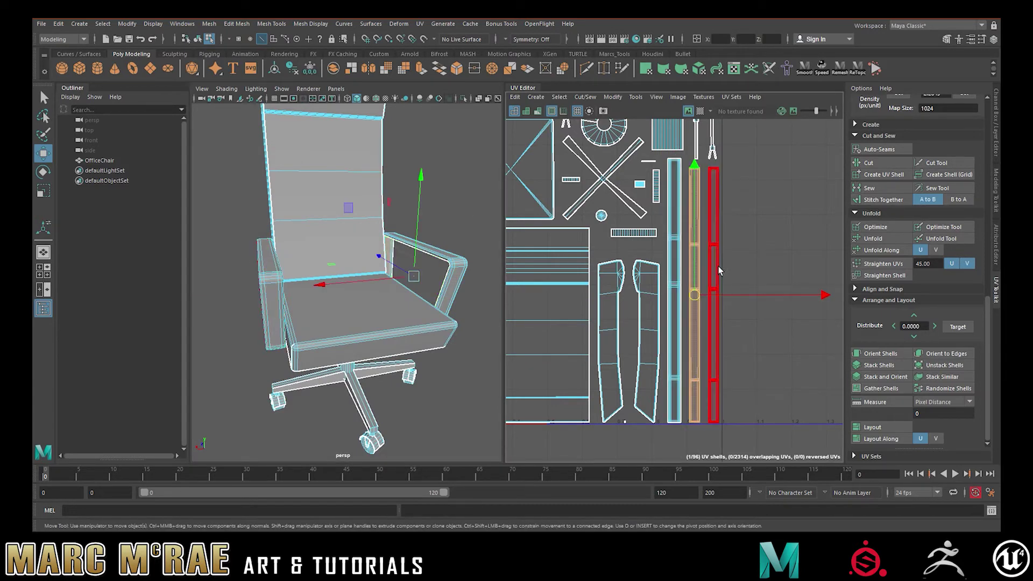
scroll(708, 267, up, 3)
scroll(708, 265, up, 3)
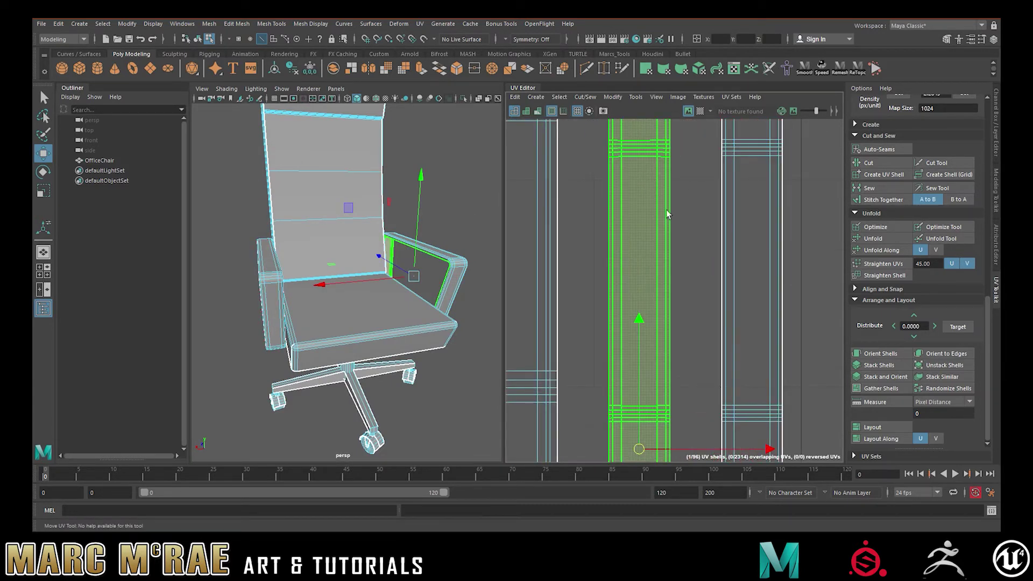
click(879, 264)
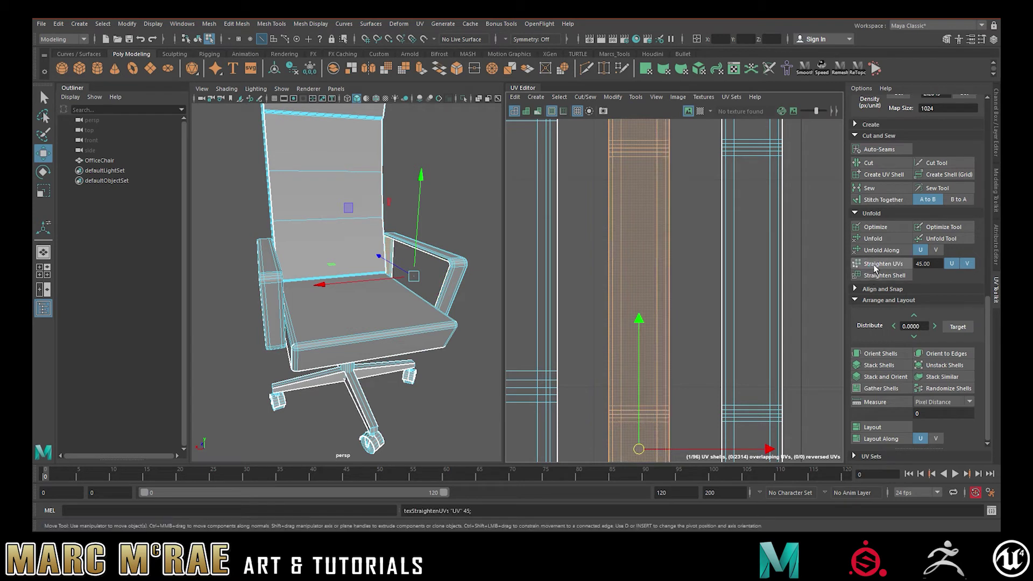
click(698, 231)
Stack the two matching inner armrest strip shells on top of each other.
scroll(711, 236, down, 5)
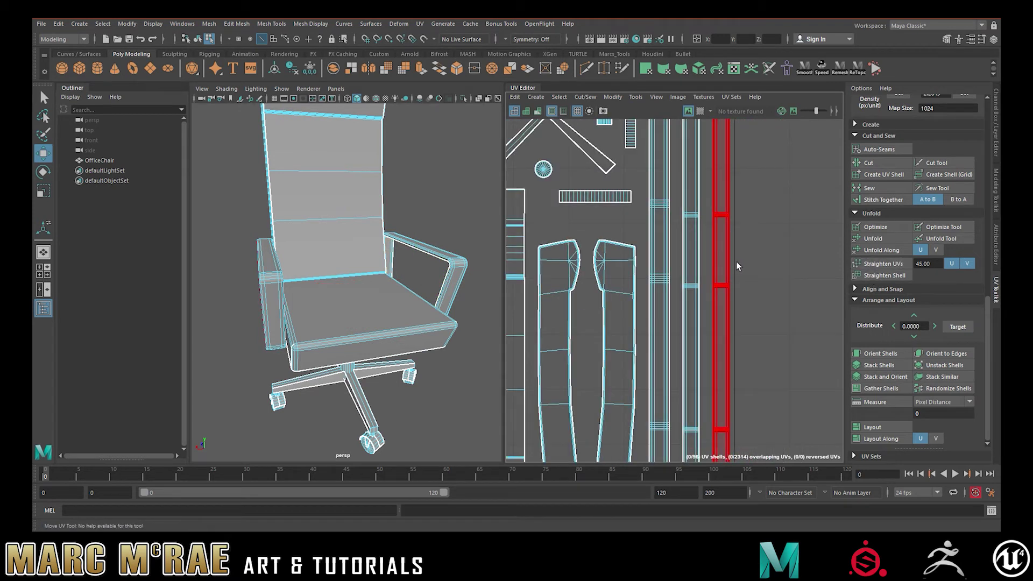
drag(677, 246, 732, 266)
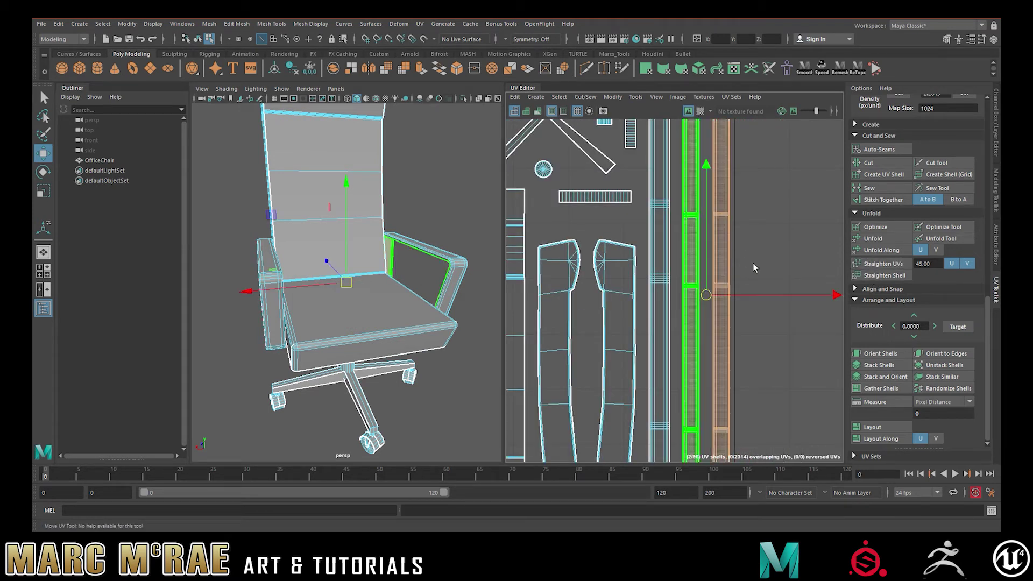
click(878, 365)
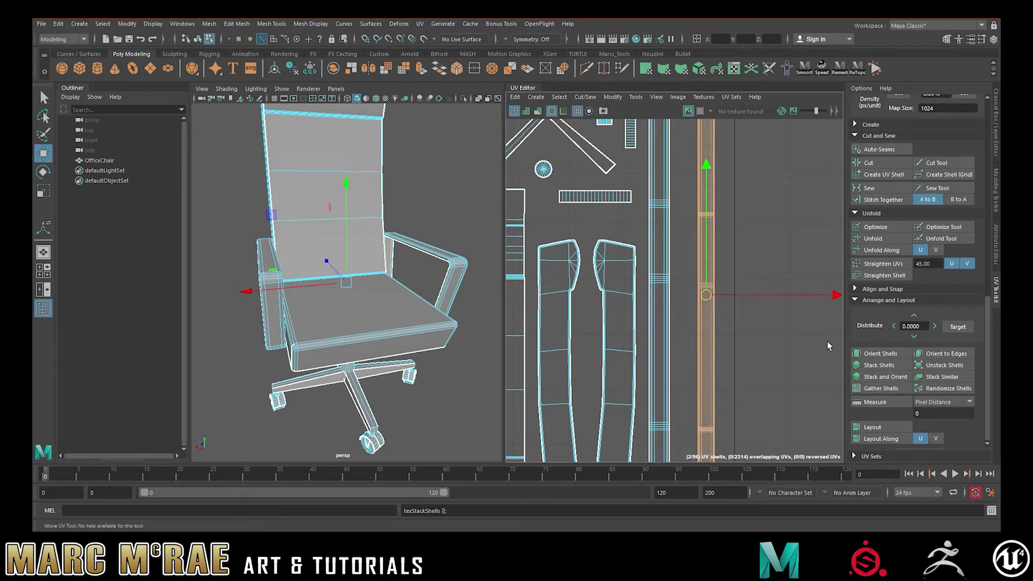
click(777, 321)
Move the stacked outer armrest strip shells slightly right in U, closer to the stacked inner armrest strips.
scroll(728, 299, down, 5)
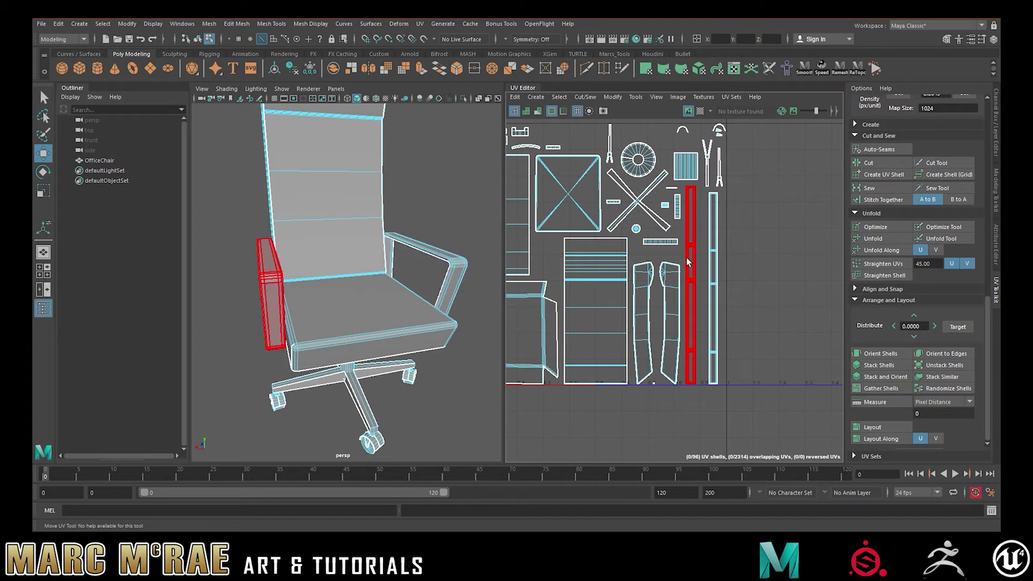
click(693, 269)
click(694, 283)
drag(811, 287, 817, 287)
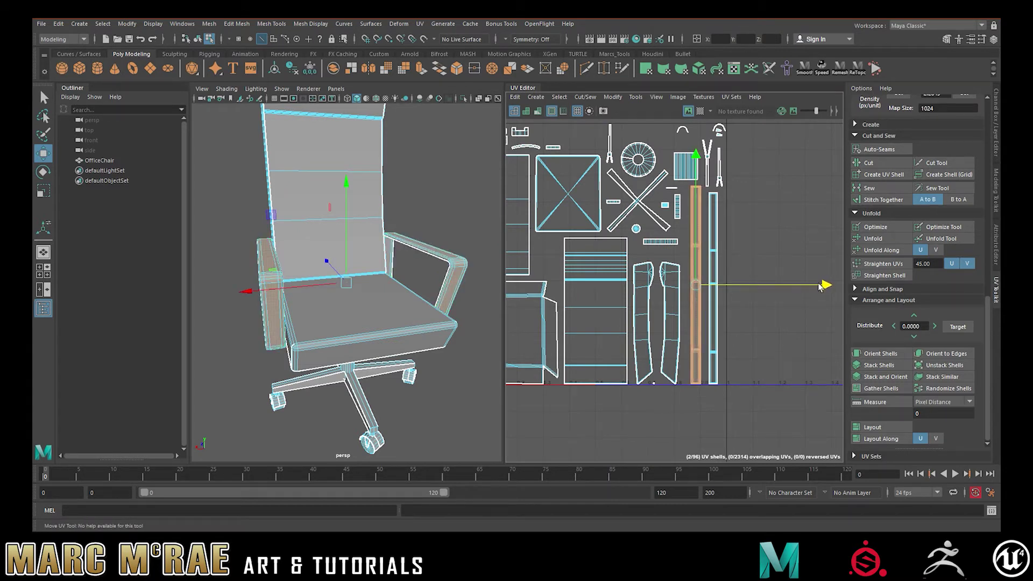
Move the tiny octagonal shells from the tile's lower edge beside the upper-right arc shell, and bring the other small arc shell next to them.
click(653, 385)
click(706, 136)
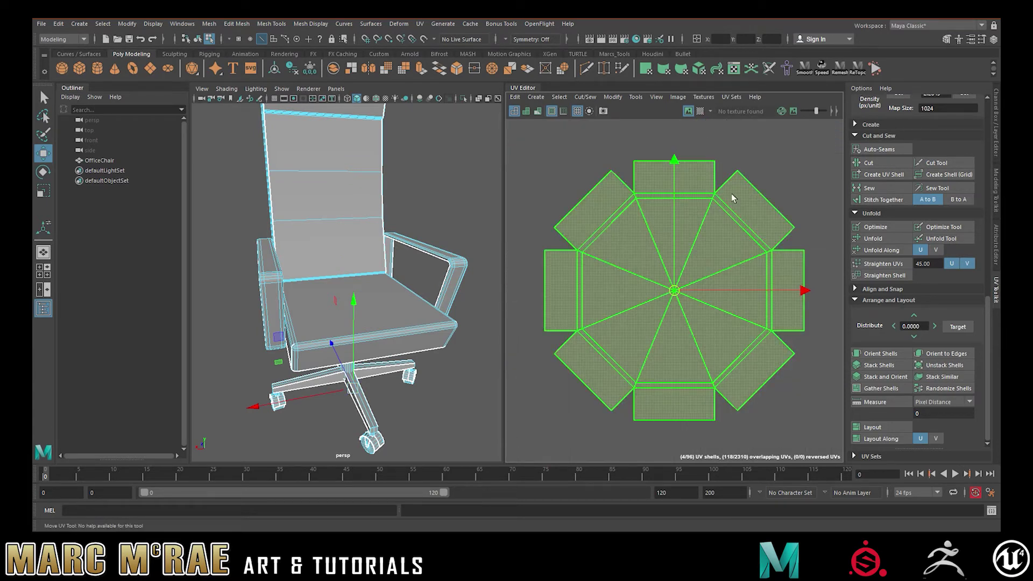
scroll(733, 192, down, 5)
scroll(714, 214, down, 6)
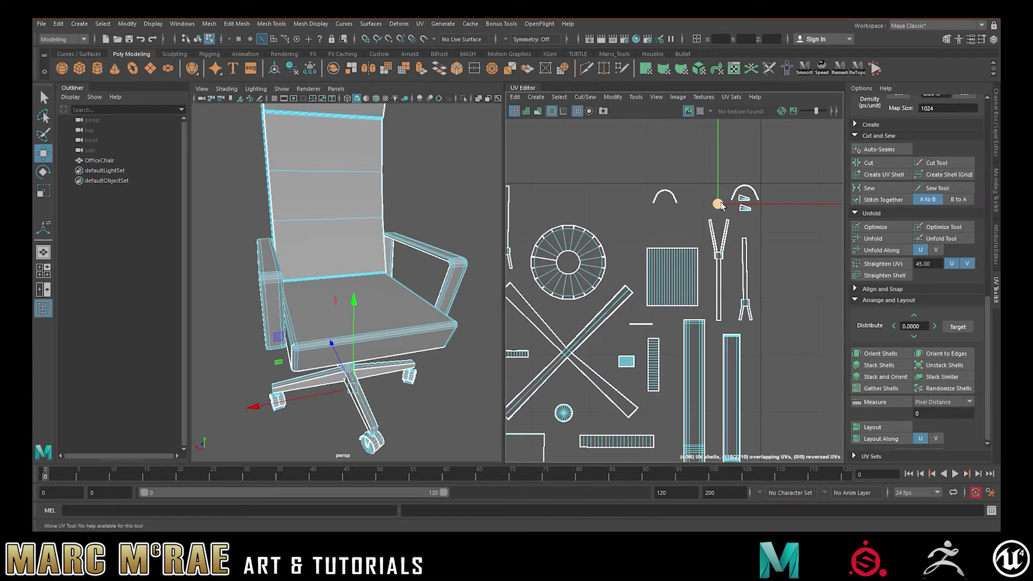
drag(726, 199, 729, 195)
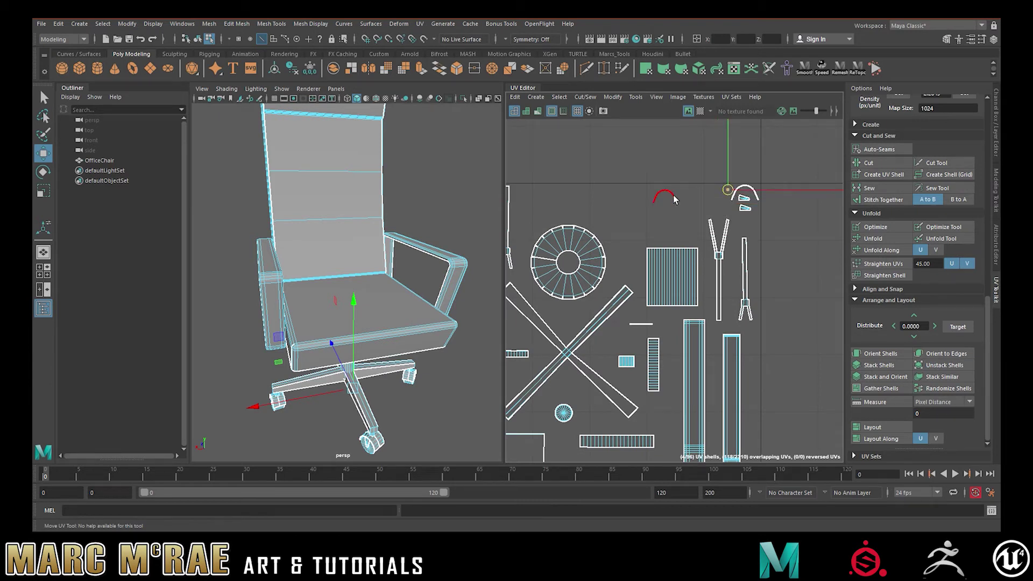
drag(662, 196, 708, 190)
Move the striped square shell up to the tile's upper edge, and place the remaining thin forked shell beside the other two forked shells.
scroll(630, 221, down, 2)
alt+middle_drag(607, 236, 681, 239)
click(734, 278)
drag(731, 263, 707, 217)
click(608, 230)
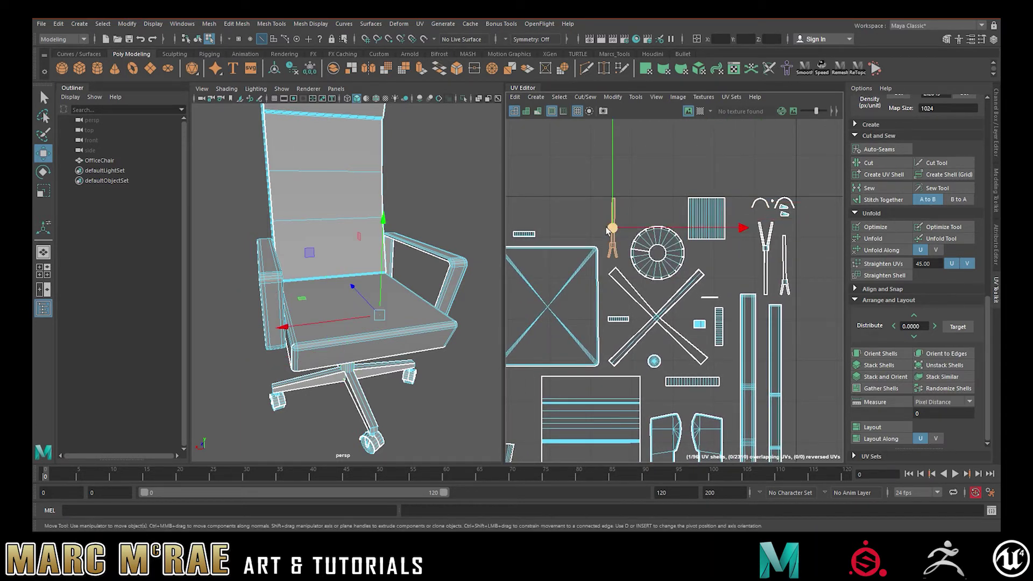
drag(606, 230, 753, 264)
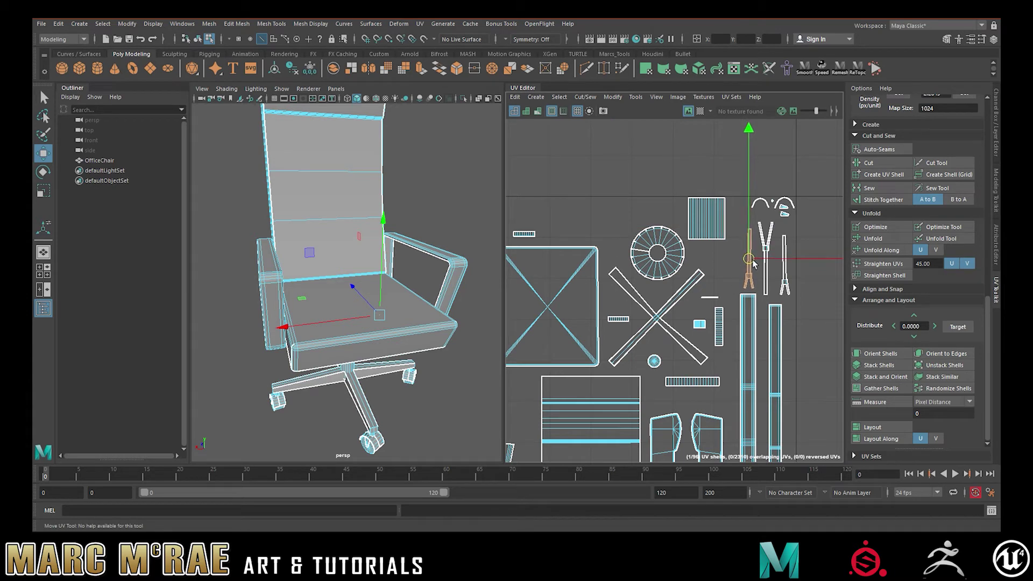
scroll(643, 279, down, 2)
alt+middle_drag(643, 321, 765, 239)
scroll(710, 229, down, 1)
alt+middle_drag(708, 227, 655, 237)
Get the texel density from the large rectangular panel shell at the tile's left edge.
scroll(932, 207, up, 6)
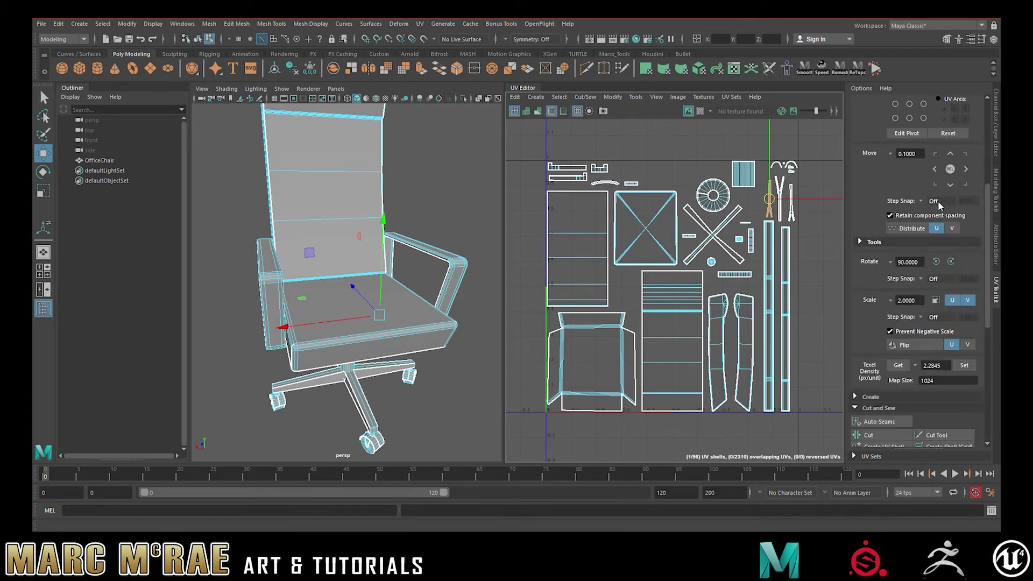
scroll(937, 202, up, 3)
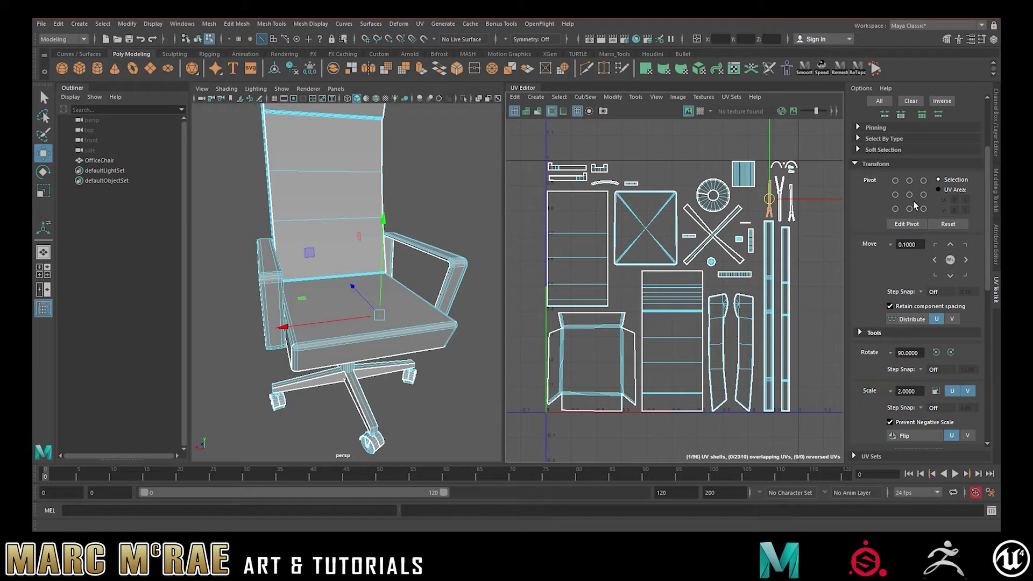
scroll(925, 221, down, 3)
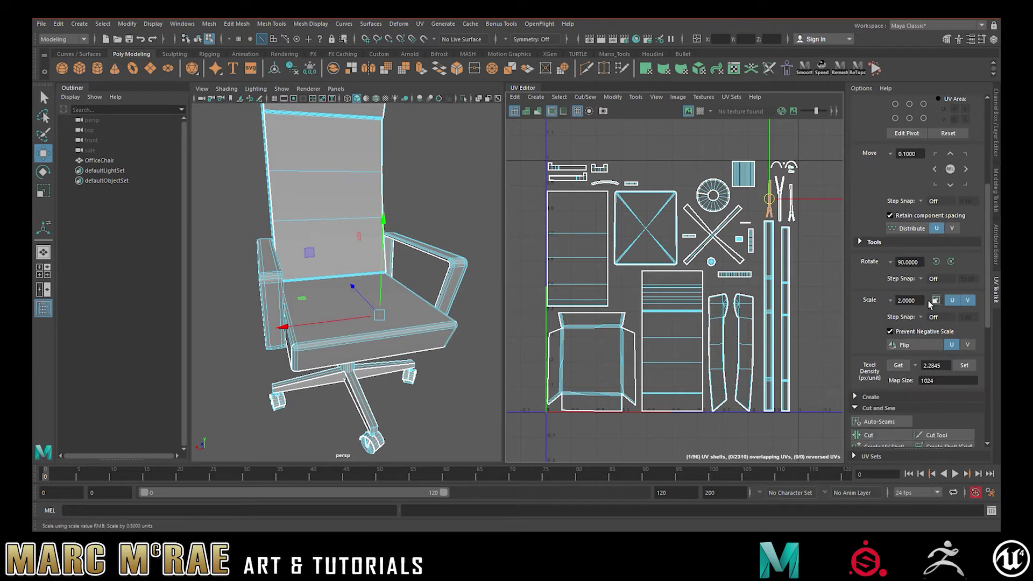
click(578, 247)
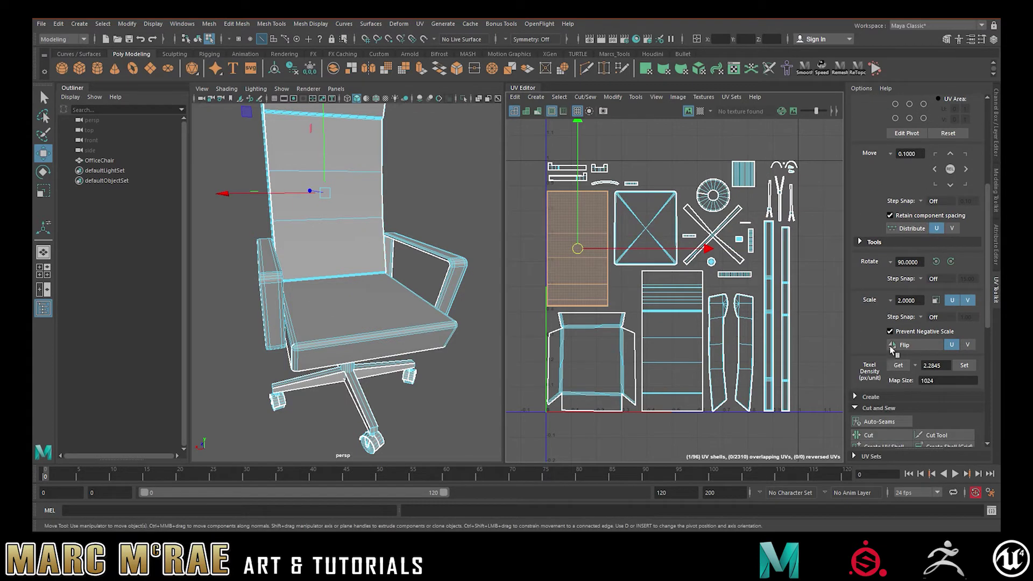
click(894, 365)
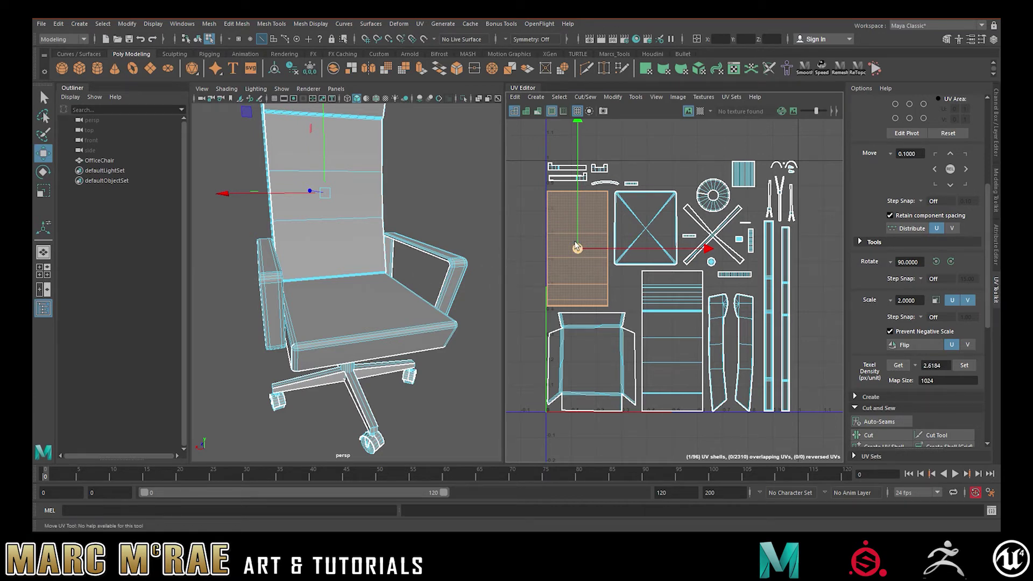
Select the rectangular shell with crossing diagonals together with the tall seatback panel shell.
click(646, 228)
shift+click(671, 323)
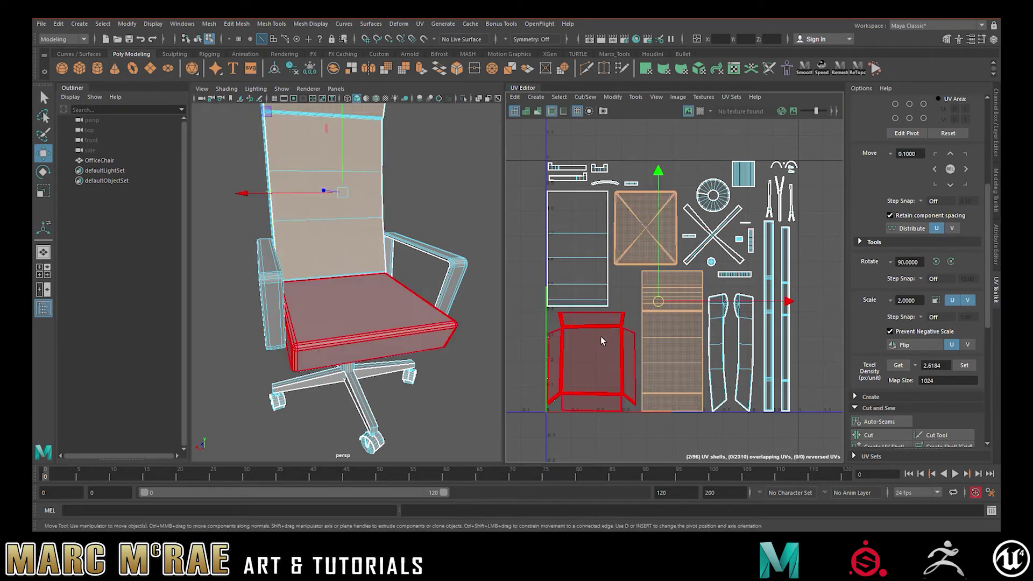
Add the seat shell to the selected UV shells and apply a texel density of 2.6184 to all three.
shift+click(600, 336)
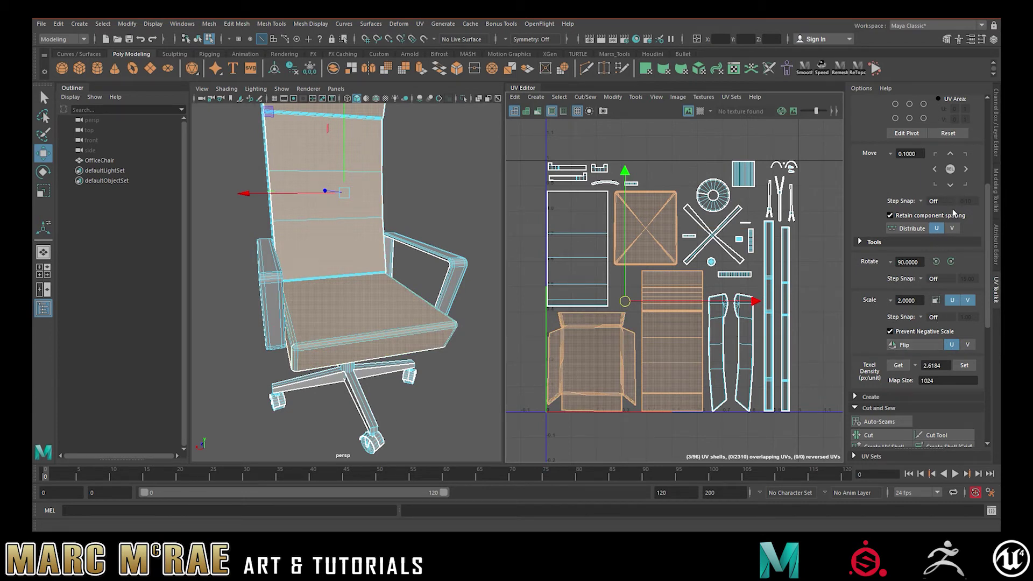
click(964, 366)
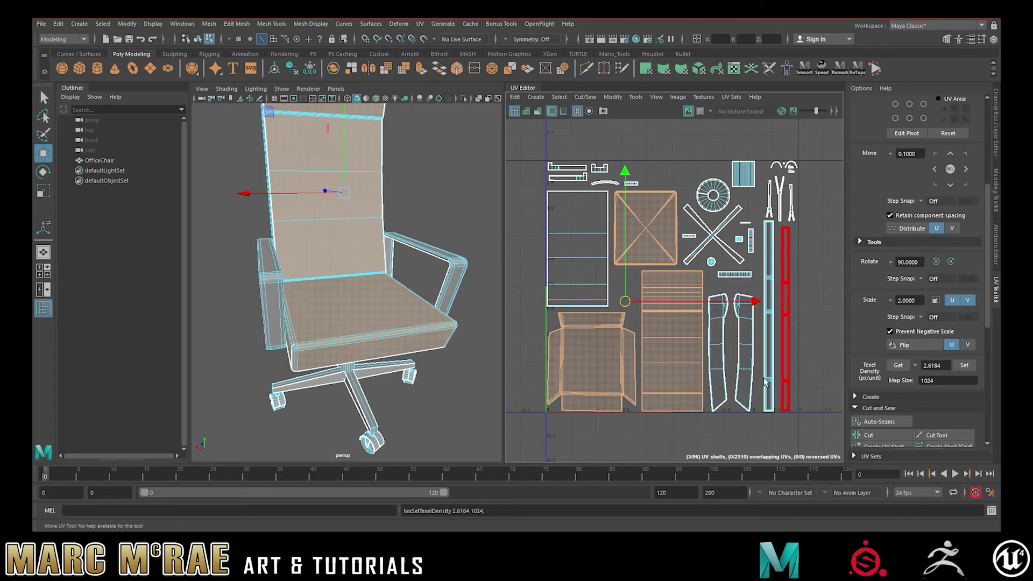
Select individual backrest, seat, armrest and base UV shells in turn to check which chair parts they cover.
click(589, 327)
click(593, 279)
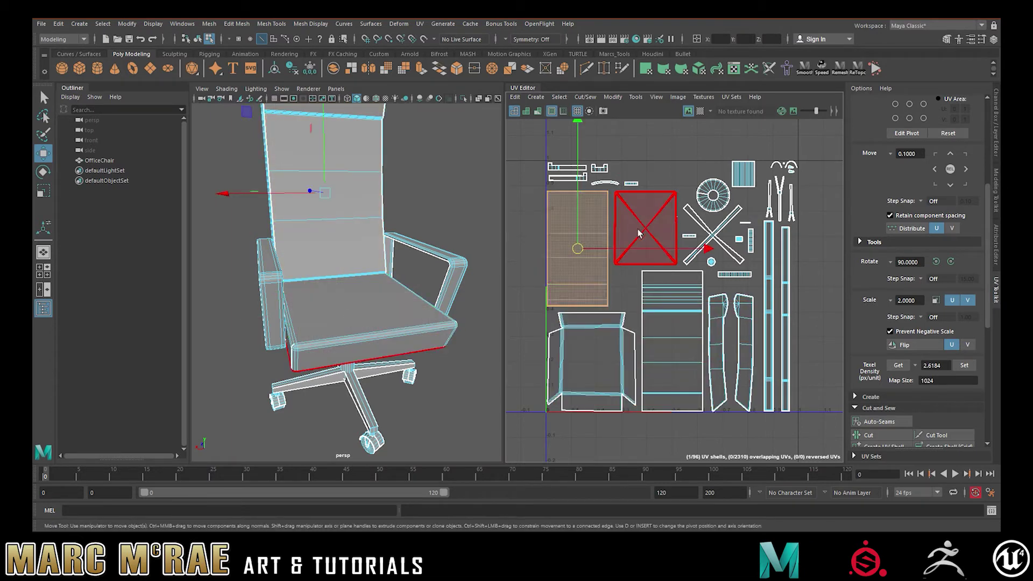
click(638, 229)
click(721, 335)
click(766, 334)
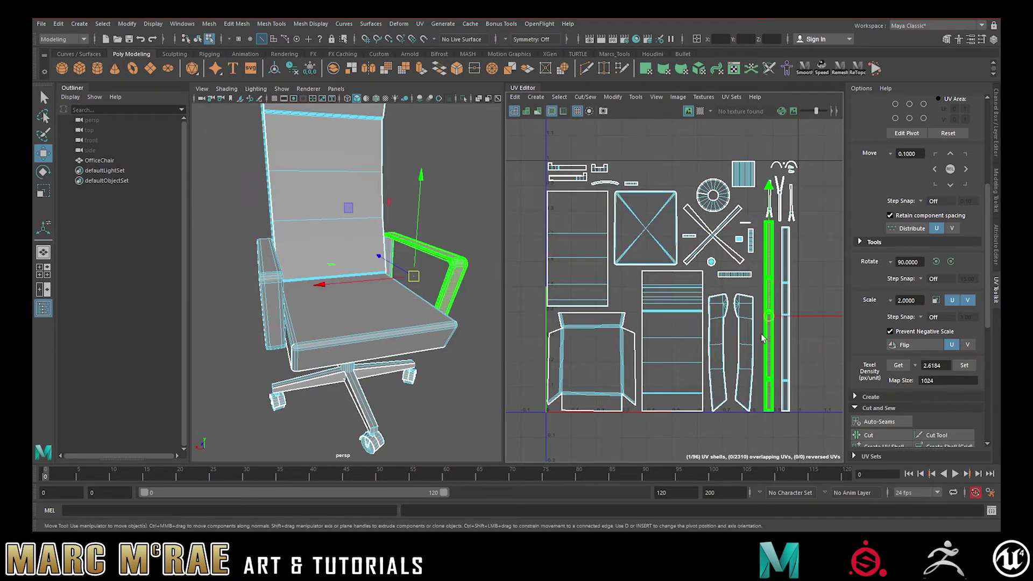
click(786, 228)
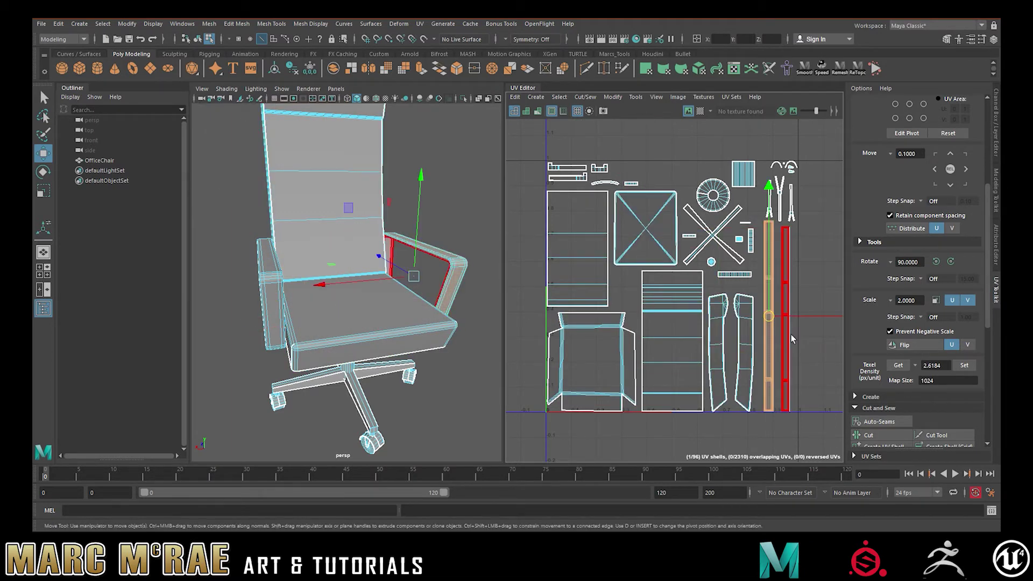
click(790, 200)
click(780, 199)
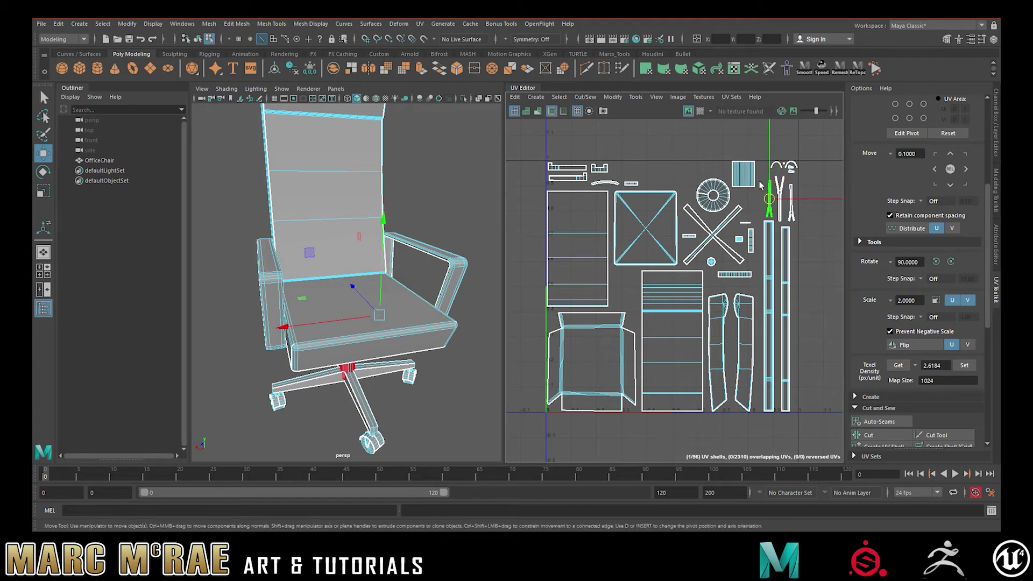
click(713, 188)
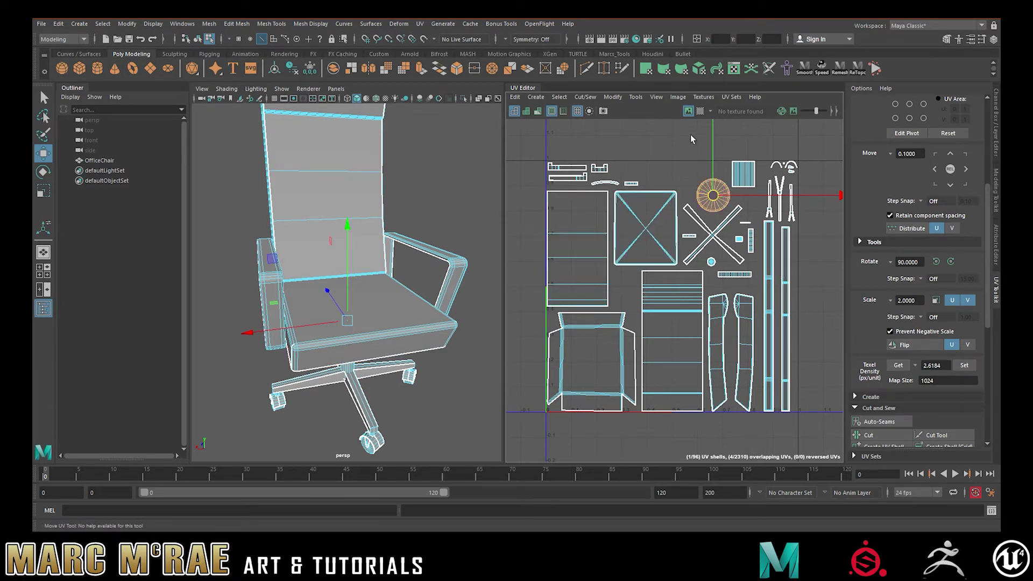
click(683, 155)
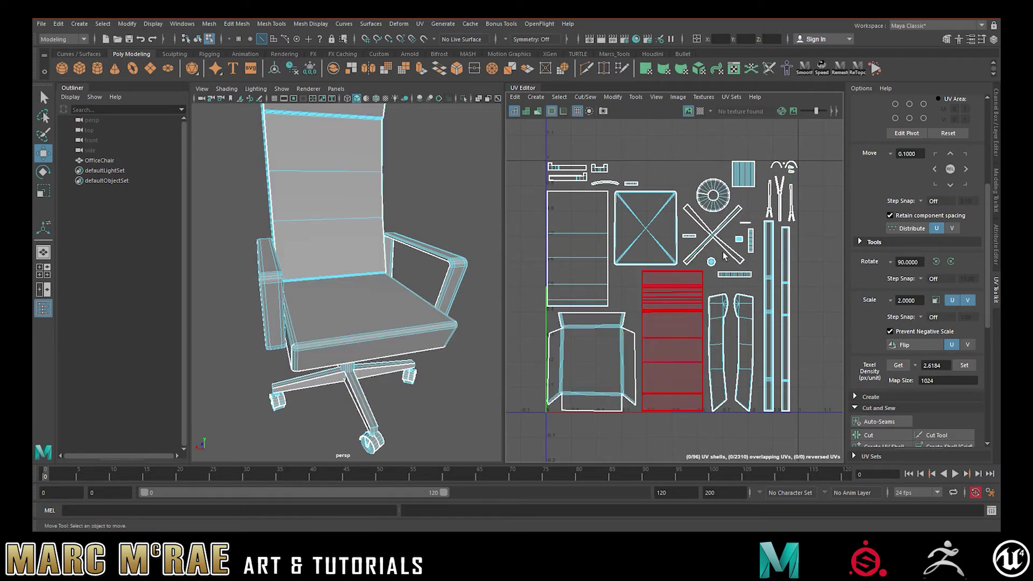
Try a texel density of 10 on the tiny round caster UV shell between the two arc-shaped shells.
click(786, 168)
key(f)
scroll(714, 215, down, 8)
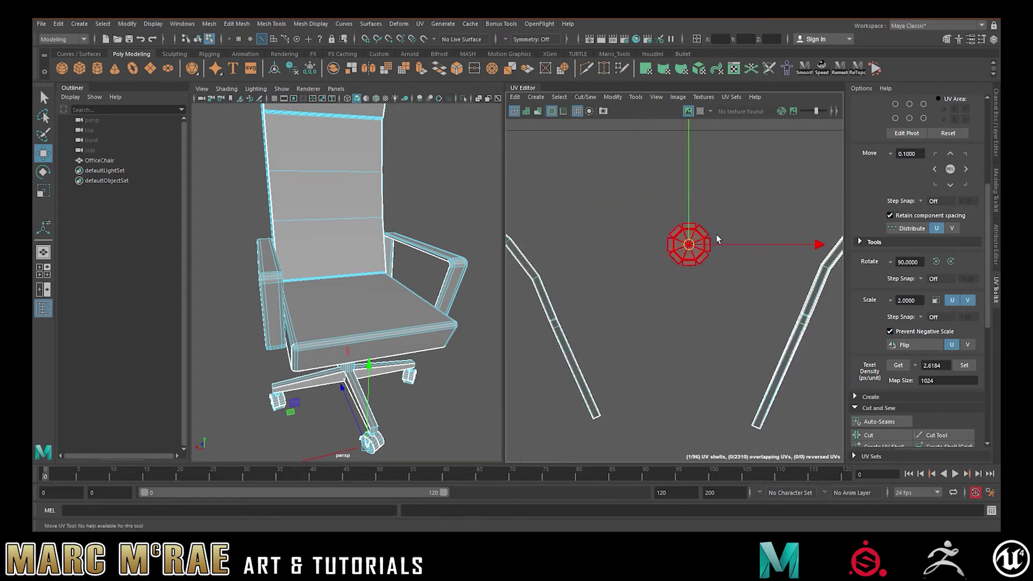
scroll(709, 242, down, 4)
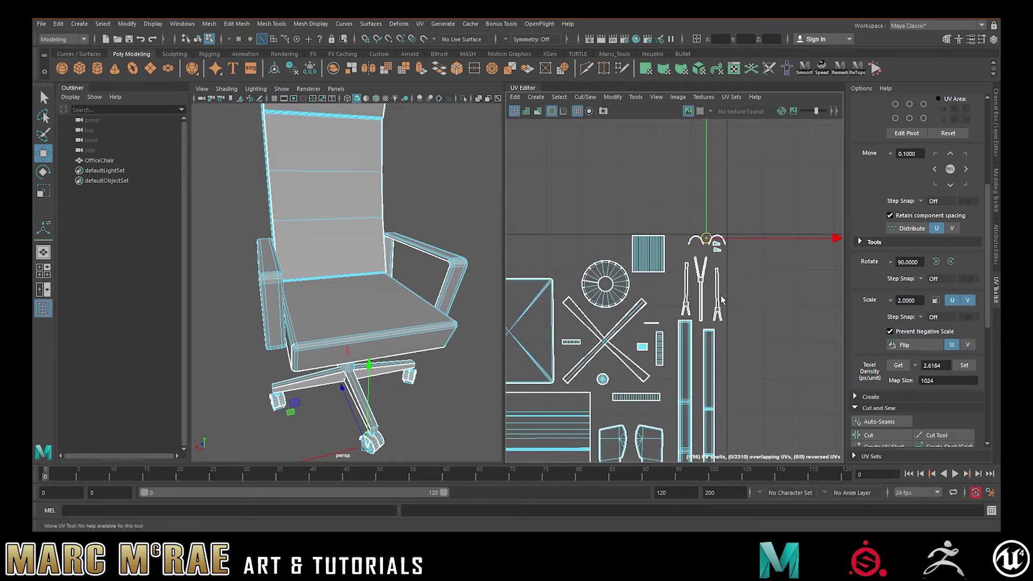
scroll(645, 269, down, 5)
scroll(677, 253, up, 2)
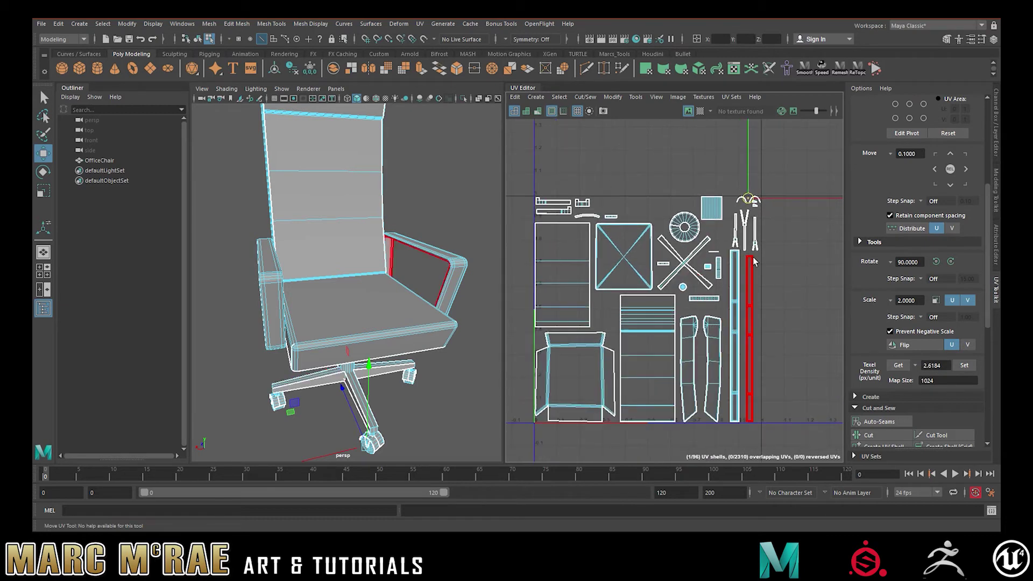
scroll(917, 242, up, 4)
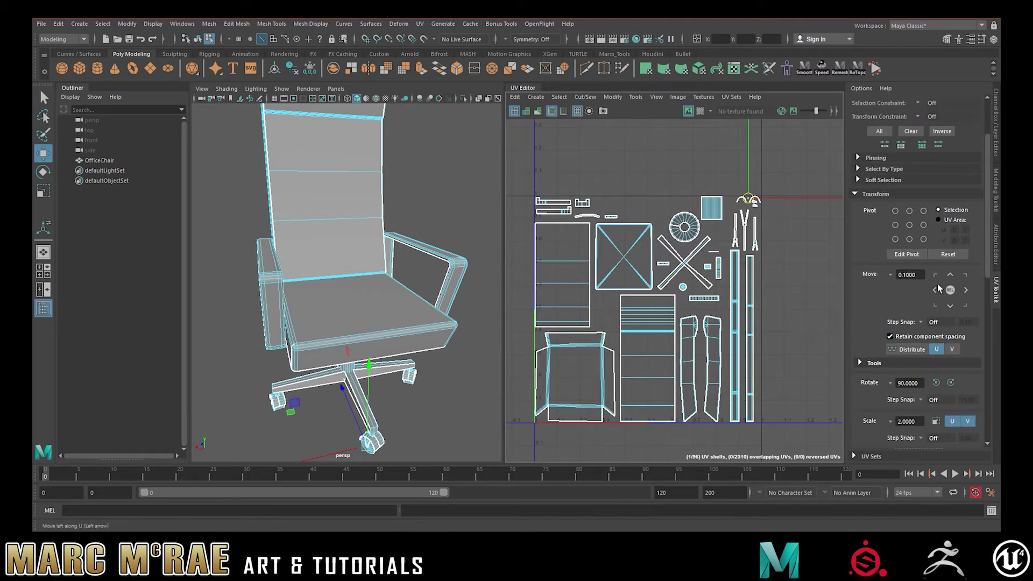
scroll(924, 309, down, 5)
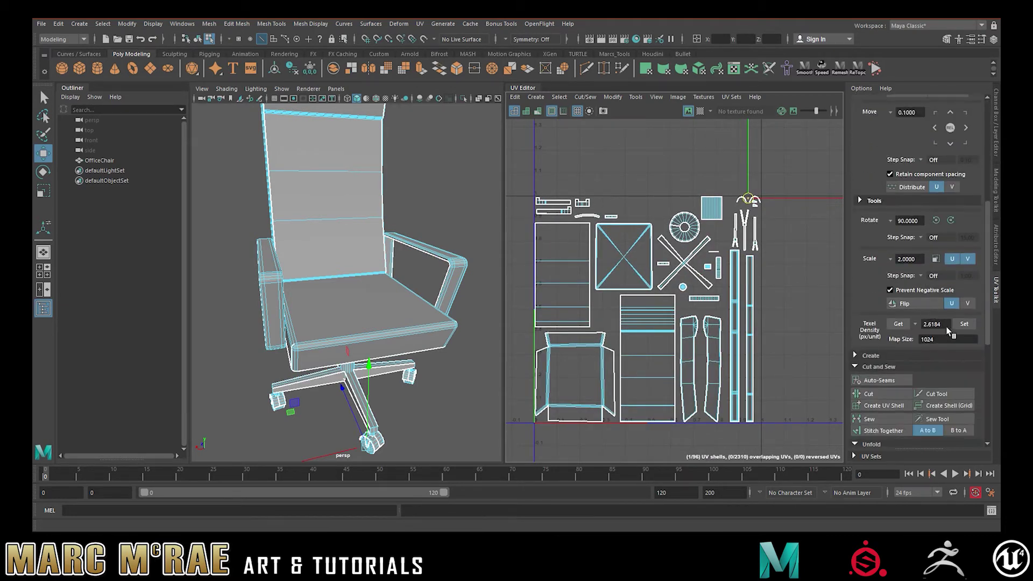
drag(944, 324, 921, 323)
key(Return)
click(963, 324)
Try moving the tiny round caster shell out of its spot, and undo the move and the texel density change.
drag(748, 199, 735, 202)
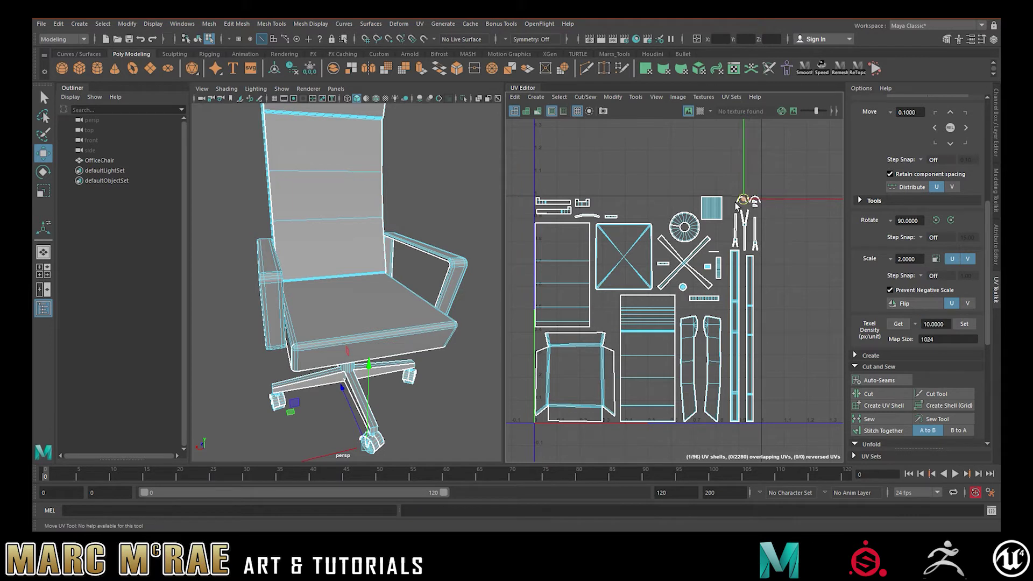
click(700, 212)
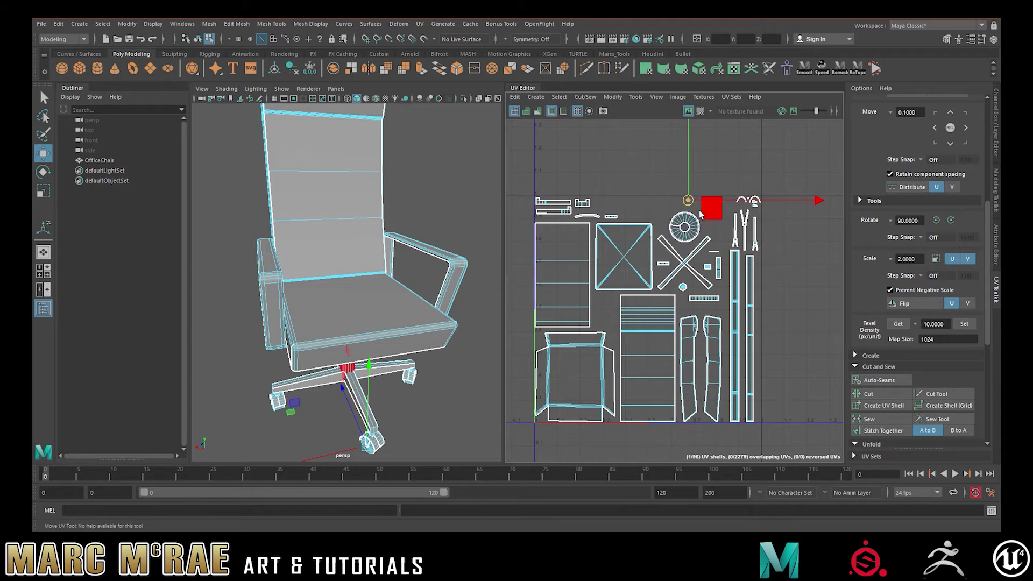
key(ctrl+z)
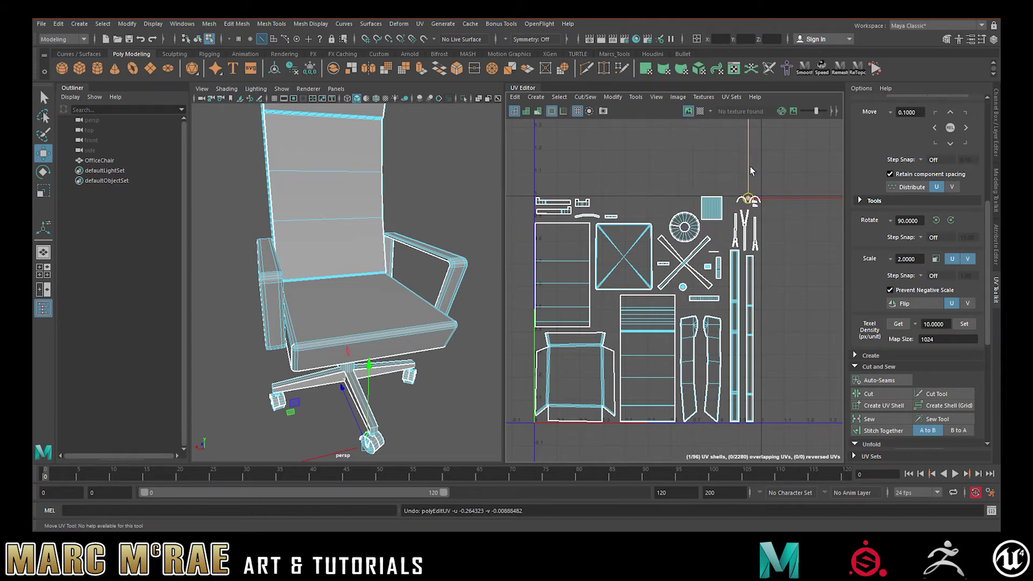
key(ctrl+z)
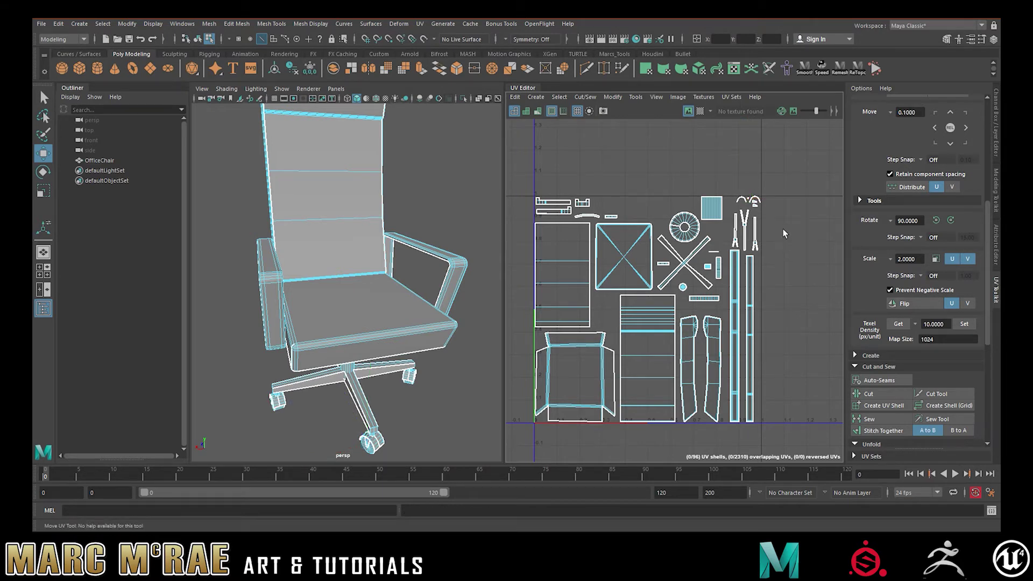
Examine the small caster UV shells, the overall chair layout and the empty UV tiles beside it.
scroll(779, 233, up, 10)
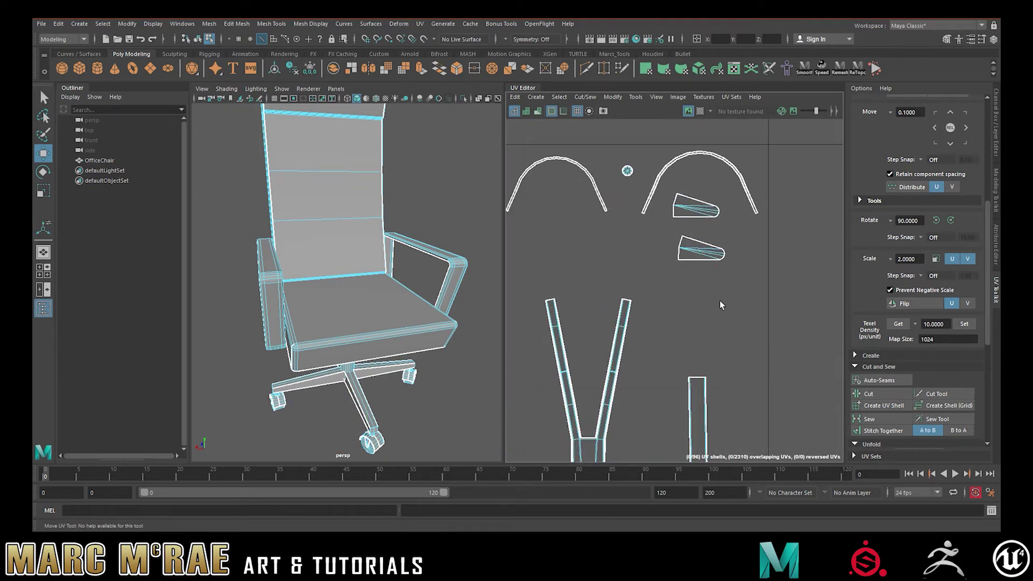
scroll(685, 256, up, 3)
scroll(626, 181, down, 3)
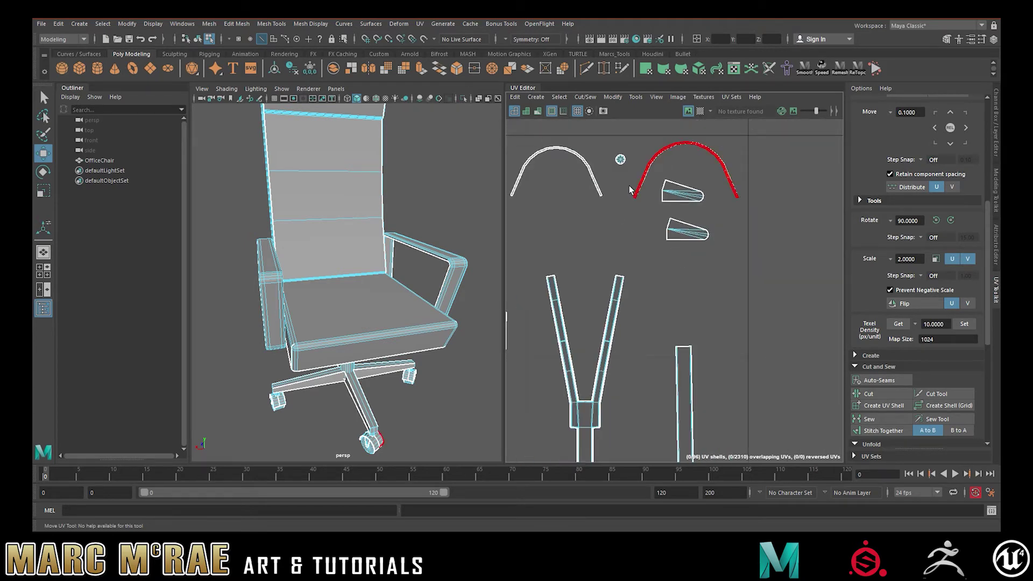
scroll(630, 191, down, 6)
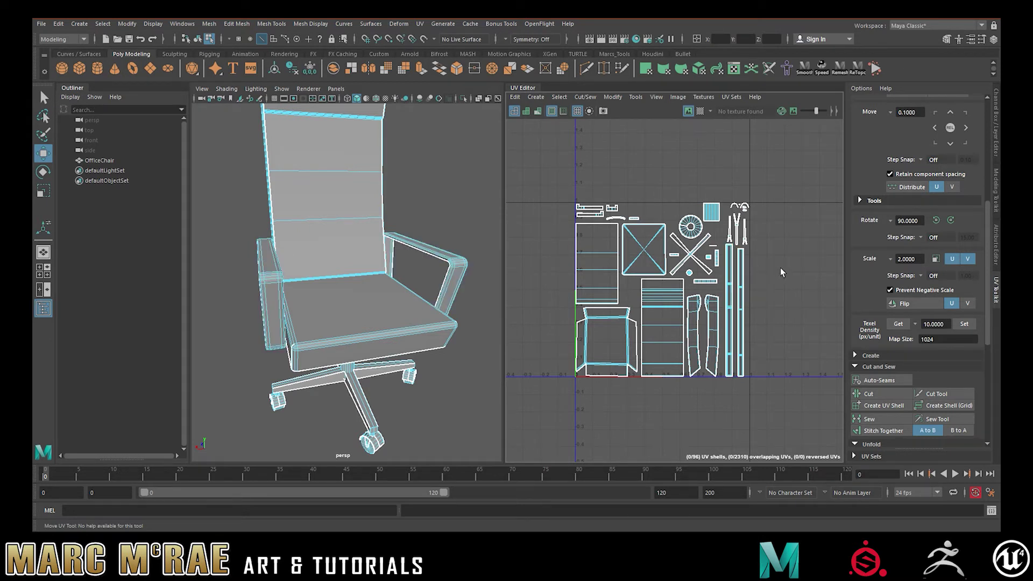
alt+middle_drag(780, 267, 740, 276)
scroll(739, 276, down, 2)
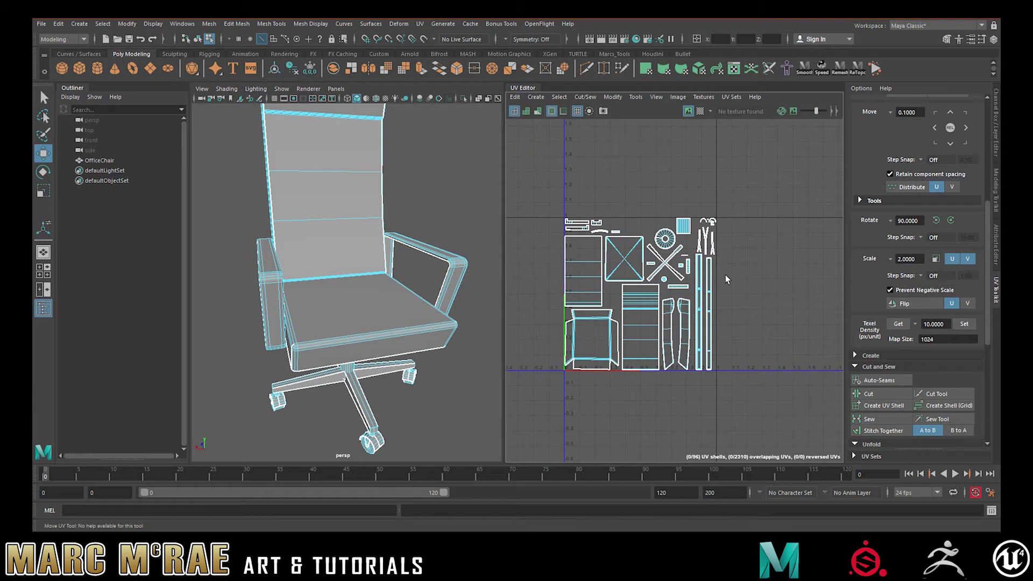
alt+middle_drag(735, 289, 675, 299)
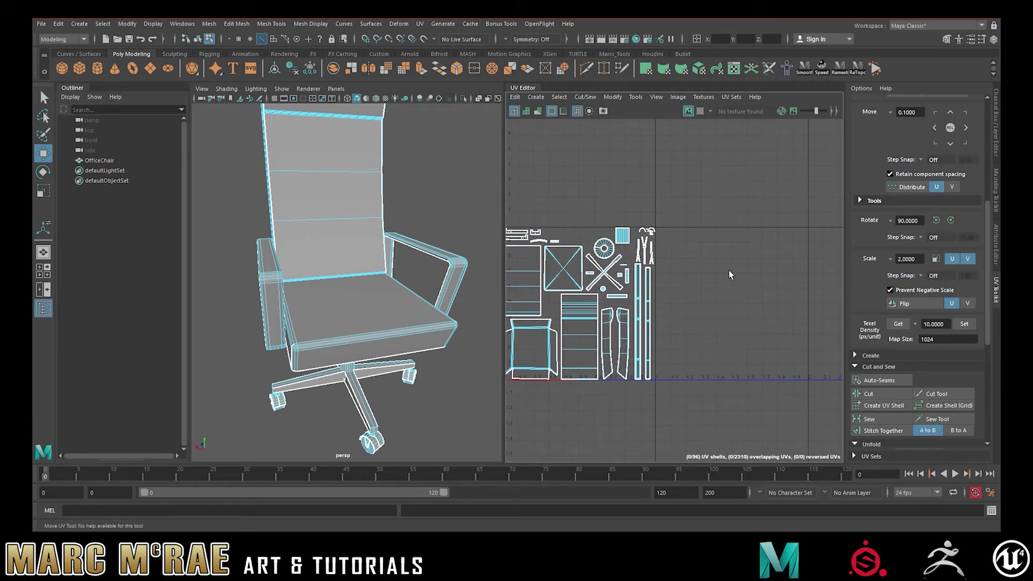
scroll(731, 272, down, 4)
alt+middle_drag(696, 250, 607, 288)
scroll(680, 292, down, 1)
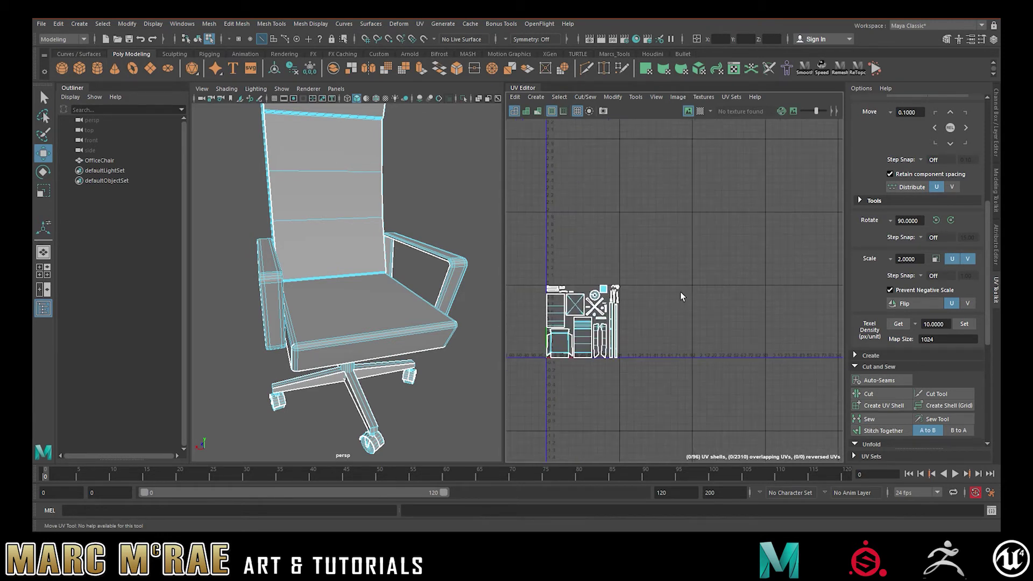
alt+middle_drag(664, 330, 607, 337)
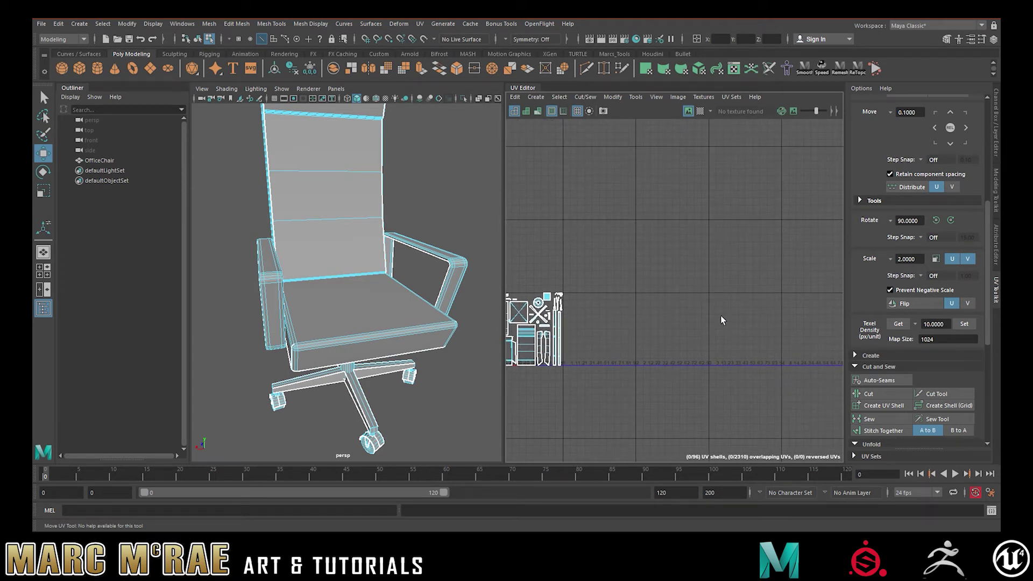
alt+middle_drag(721, 315, 751, 307)
scroll(637, 297, up, 2)
alt+middle_drag(637, 297, 742, 284)
scroll(686, 285, up, 2)
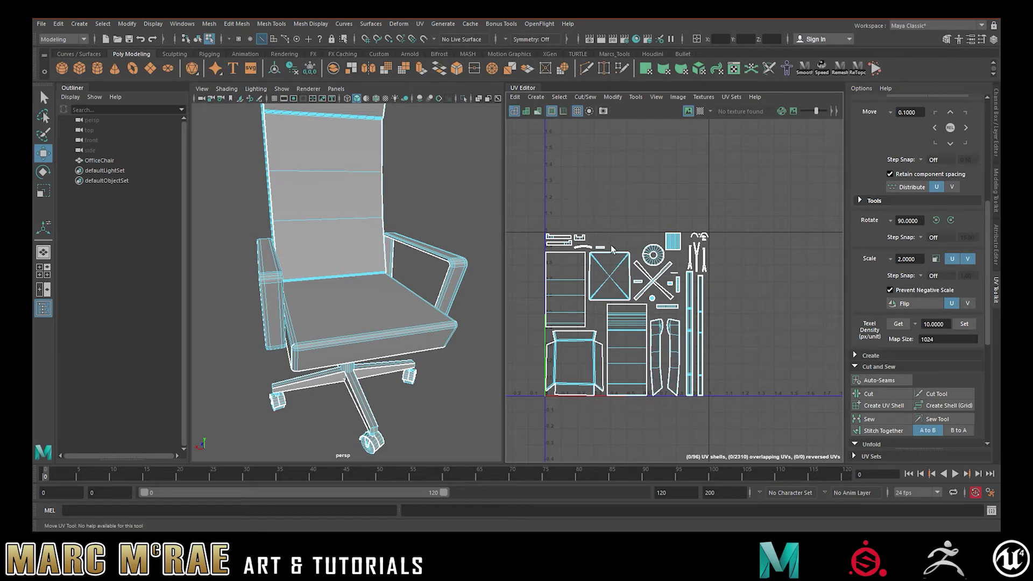
Select the six large seat and backrest UV shells and move them together outside the 0–1 tile, on its negative U side.
click(576, 353)
shift+click(570, 301)
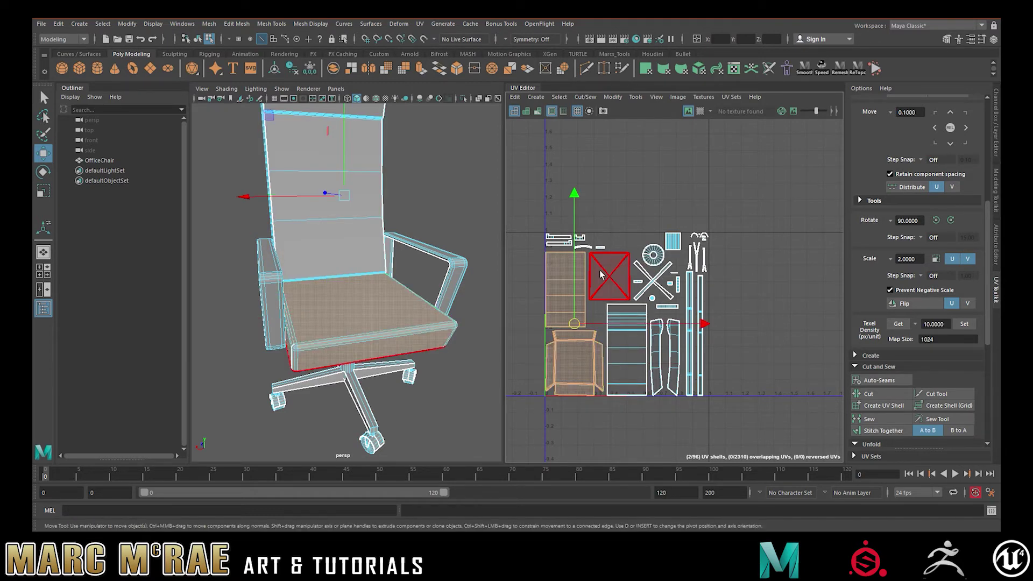
shift+click(600, 270)
shift+click(630, 338)
shift+click(656, 348)
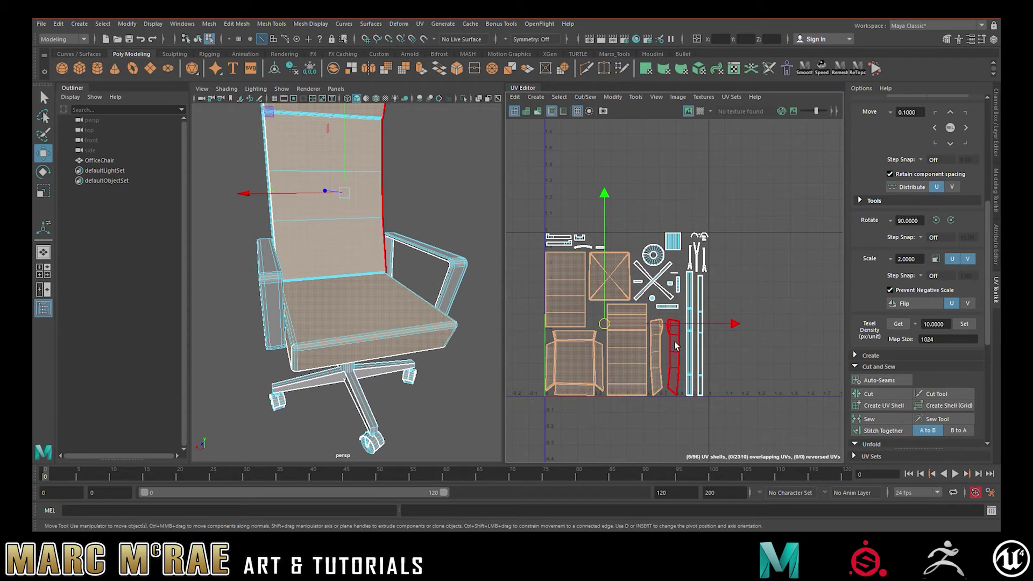
shift+click(675, 346)
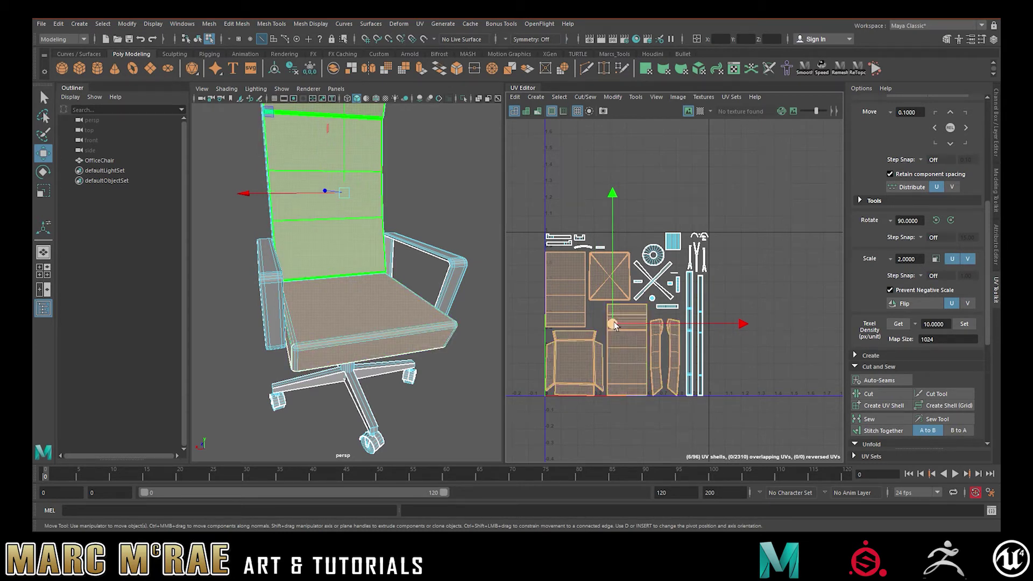
drag(615, 325, 572, 336)
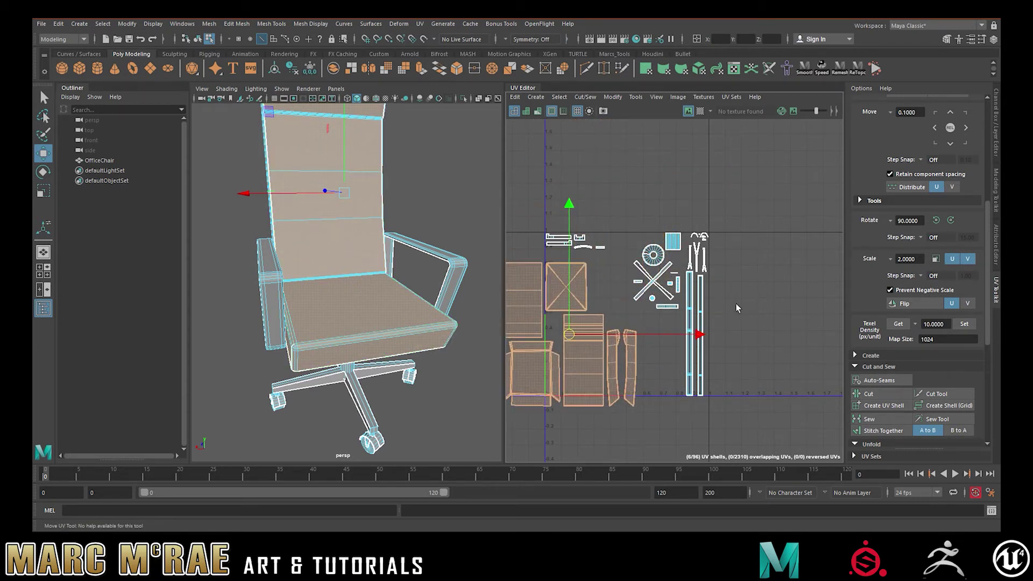
alt+middle_drag(736, 308, 850, 301)
drag(684, 330, 573, 309)
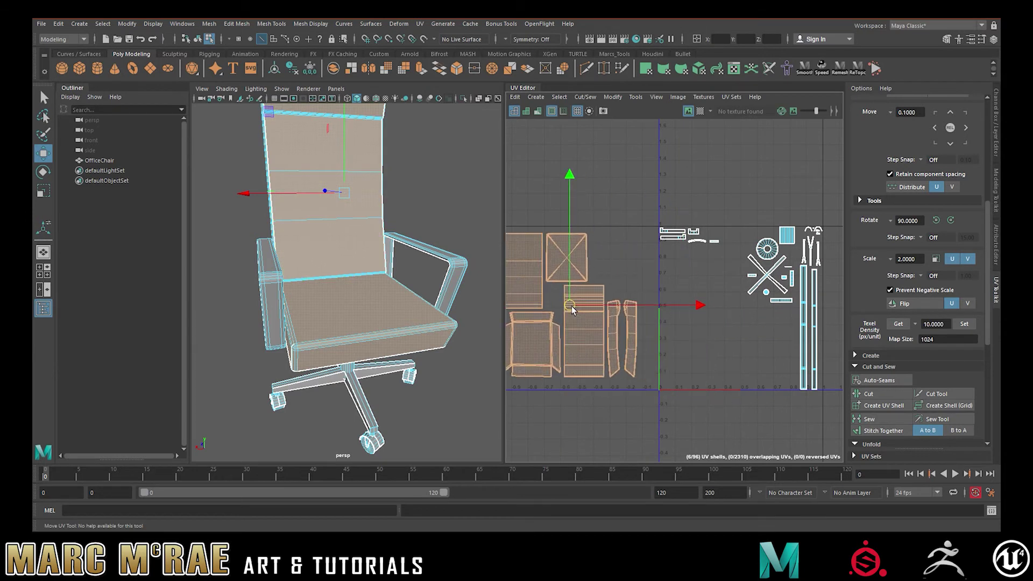
Move the long, narrow armrest UV shells out of the 0–1 tile, past its U = 1 edge.
alt+middle_drag(673, 306, 518, 302)
alt+middle_drag(583, 322, 616, 319)
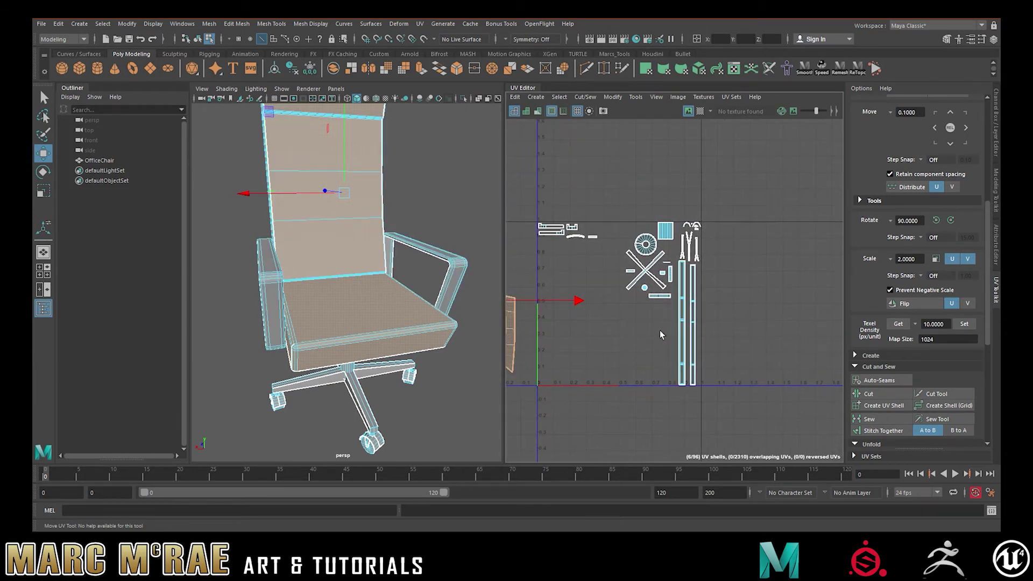
click(690, 344)
drag(687, 323, 773, 291)
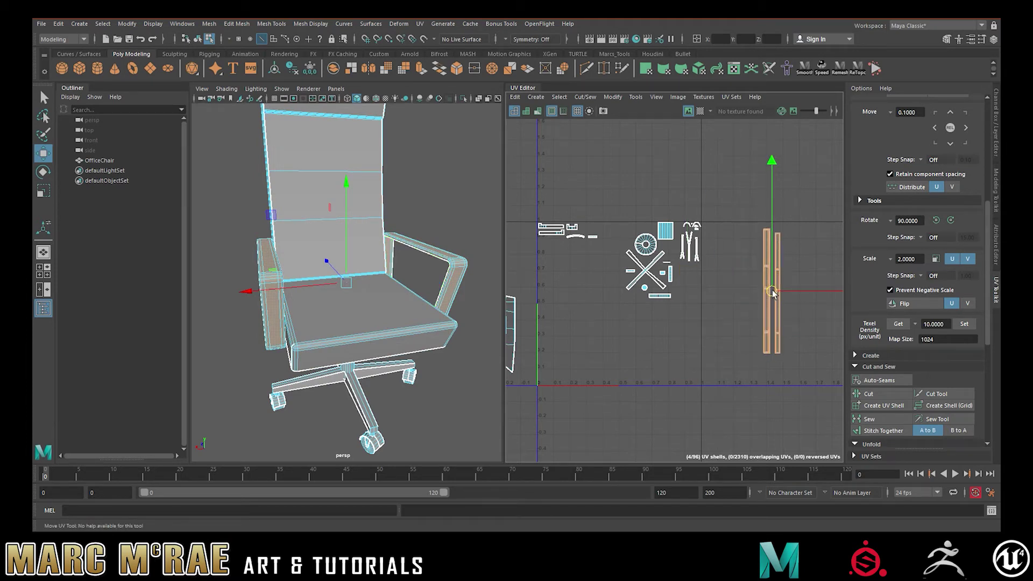
Select the front caster wheel's UV shells from the model and move them out of the 0–1 tile, near the armrest shells.
click(384, 437)
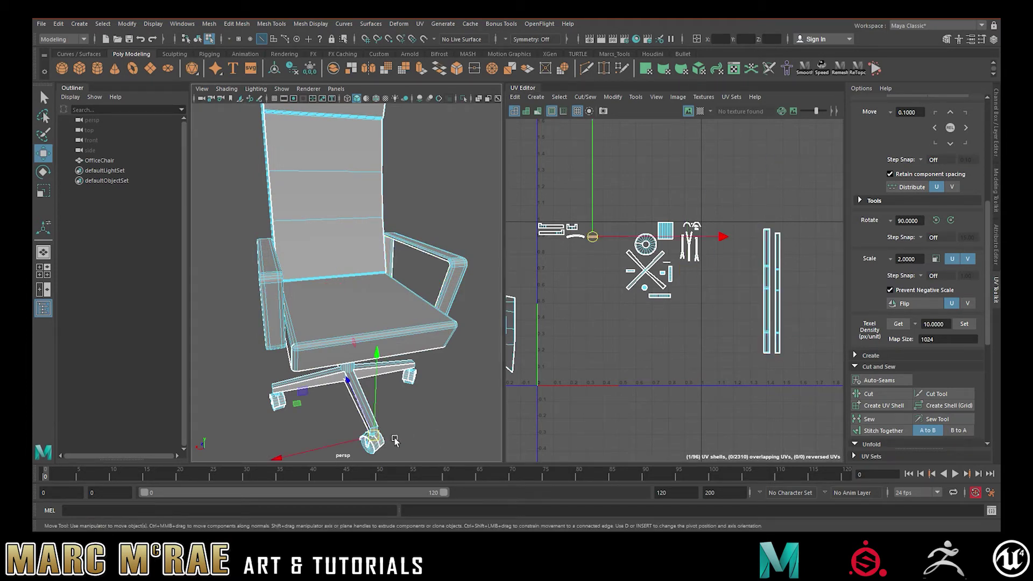
alt+drag(431, 428, 325, 366)
alt+drag(400, 363, 372, 371)
alt+middle_drag(371, 371, 371, 338)
click(397, 413)
drag(389, 411, 329, 370)
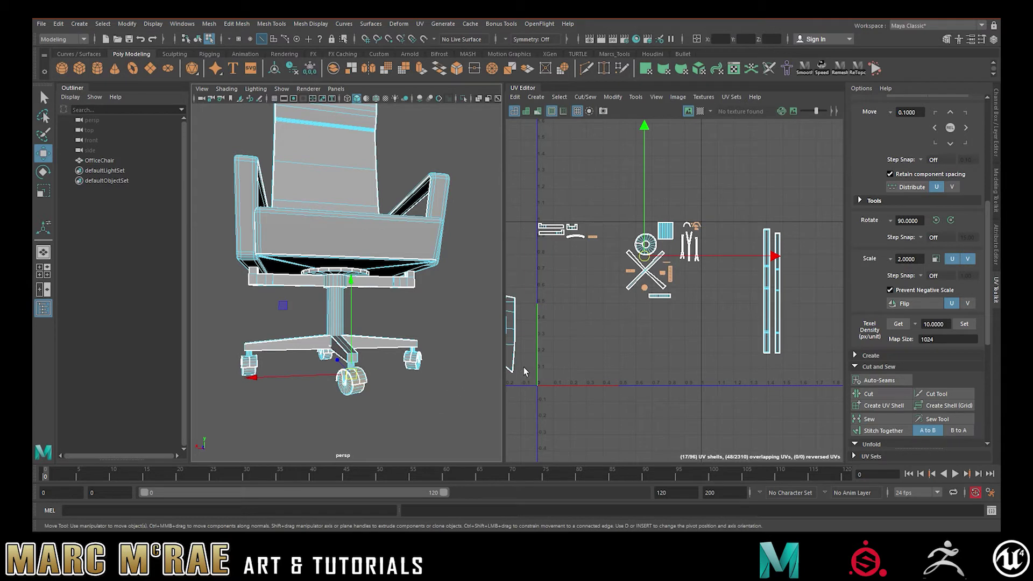
drag(640, 259, 765, 349)
key(f)
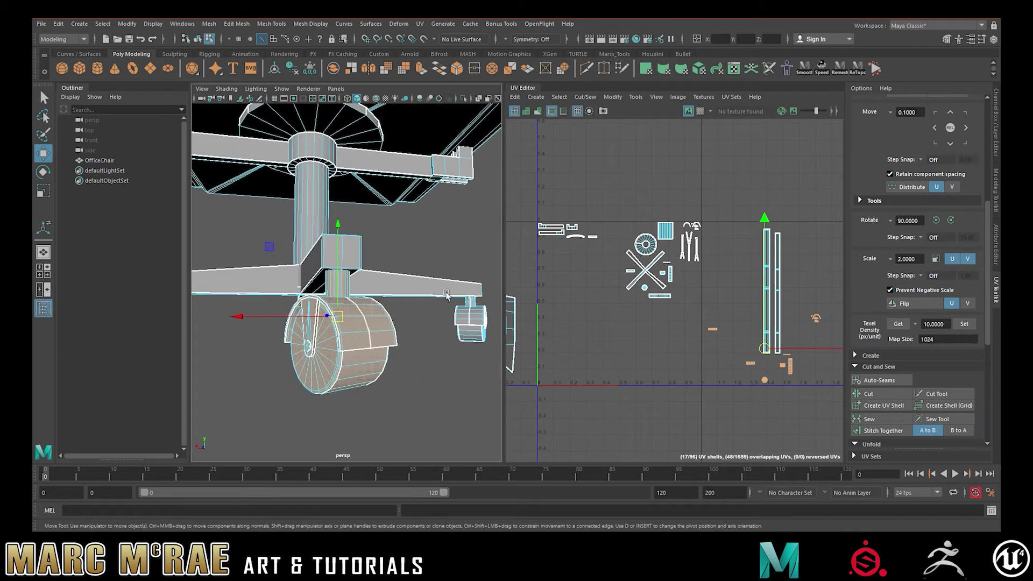
Select the UV shells remaining in the 0–1 tile and examine which parts of the chair base and casters they cover.
alt+right_drag(446, 284, 361, 242)
alt+drag(350, 234, 359, 284)
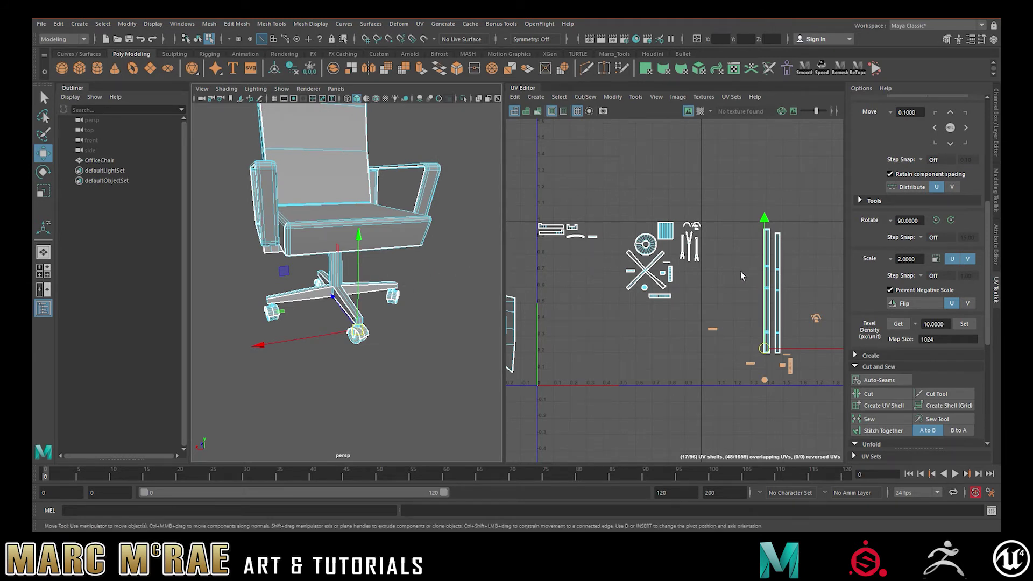
alt+middle_drag(741, 271, 730, 273)
drag(539, 203, 693, 327)
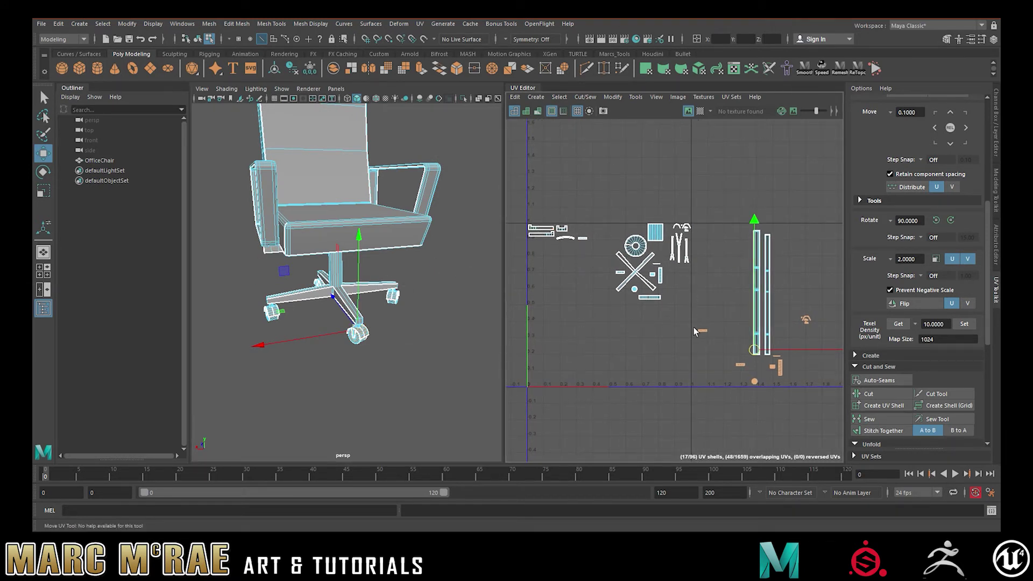
key(ctrl+shift+i)
alt+drag(432, 309, 390, 296)
alt+middle_drag(371, 300, 392, 293)
alt+right_drag(392, 293, 496, 291)
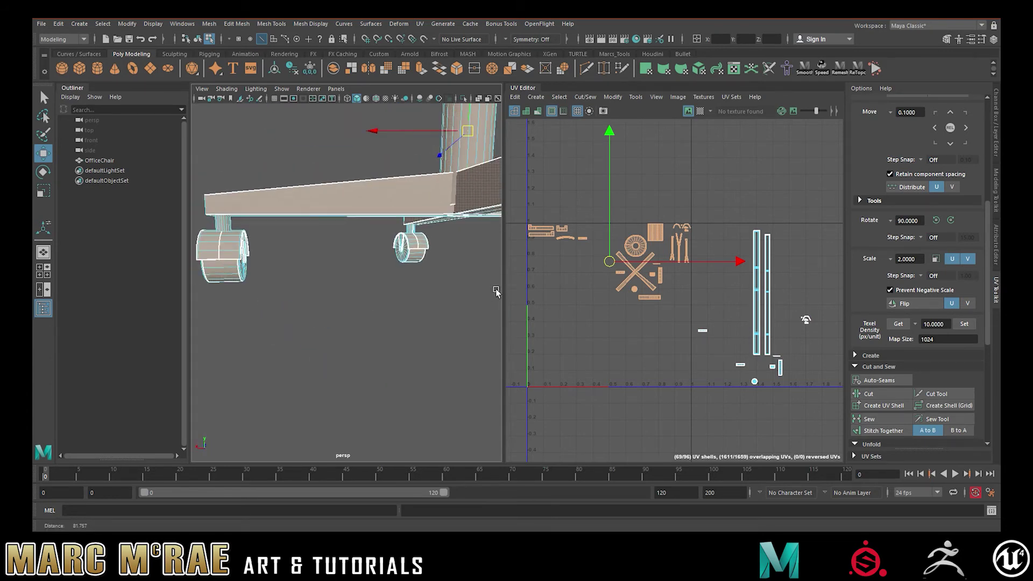
alt+right_drag(408, 288, 336, 277)
alt+middle_drag(382, 273, 324, 251)
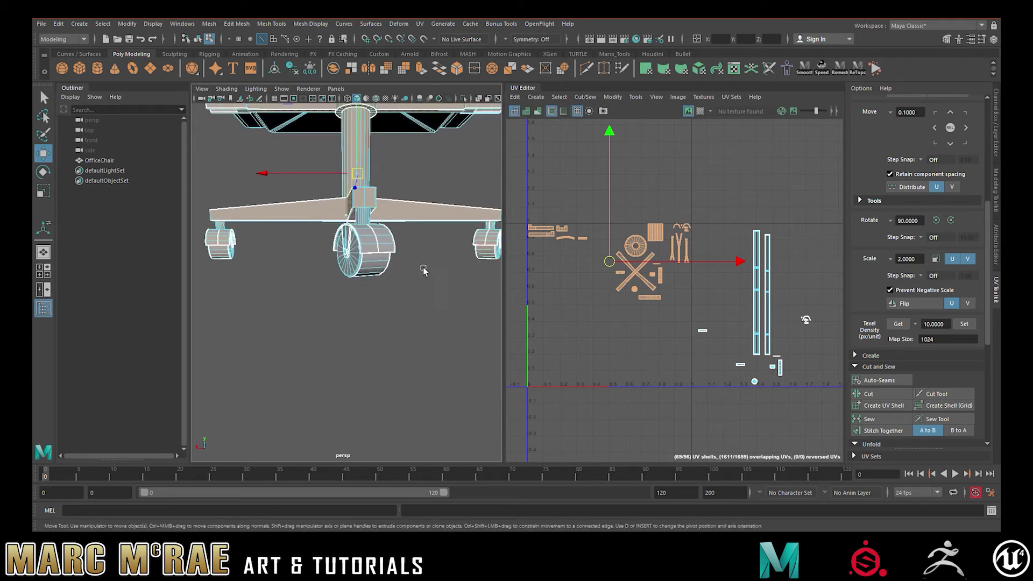
alt+middle_drag(423, 269, 422, 293)
Clear the selection and select all the caster wheels below the chair's leg base in the side view.
key(space)
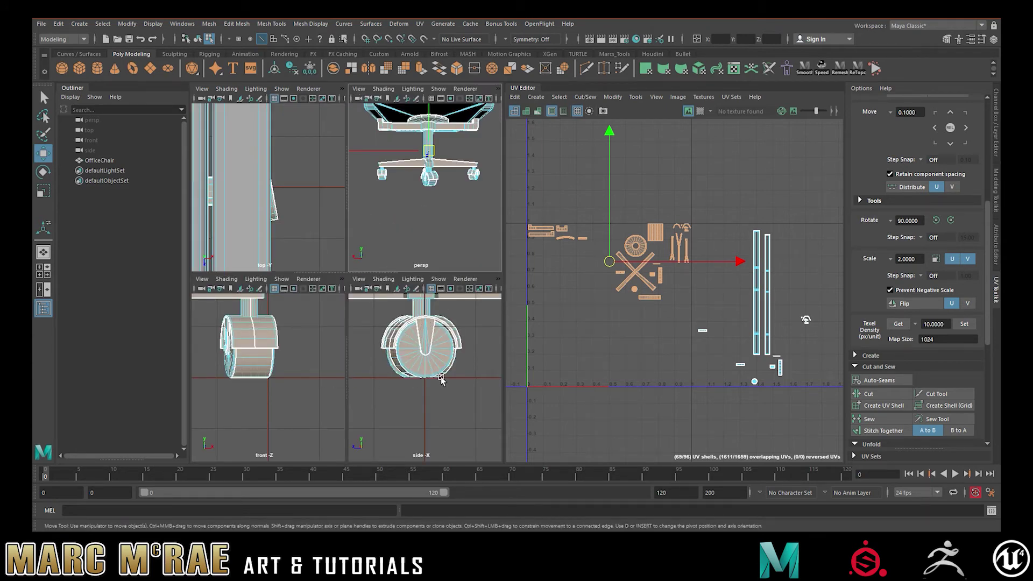
key(space)
scroll(422, 309, down, 10)
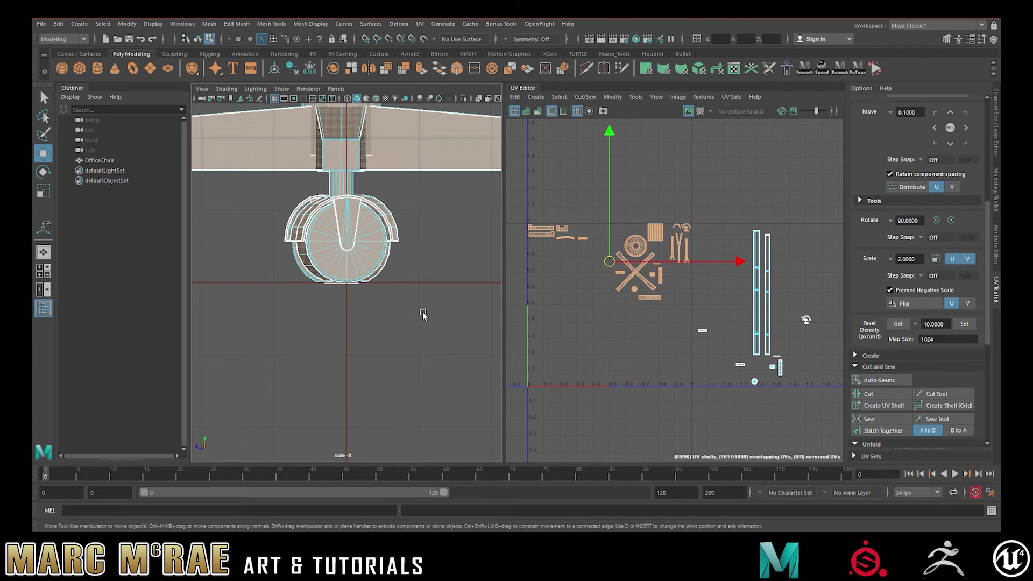
click(425, 301)
right_drag(431, 263, 430, 292)
drag(478, 302, 250, 262)
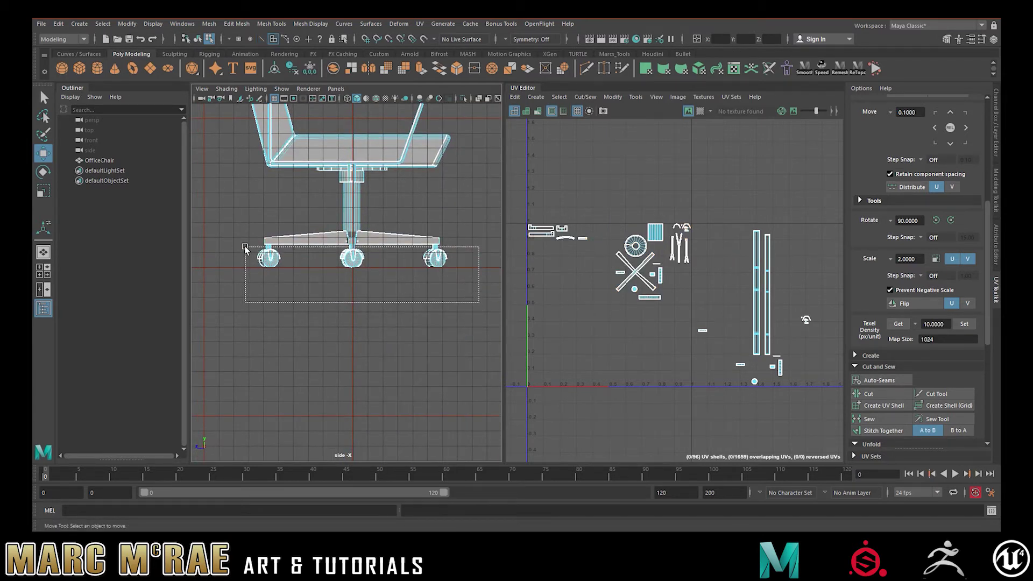
drag(245, 248, 245, 248)
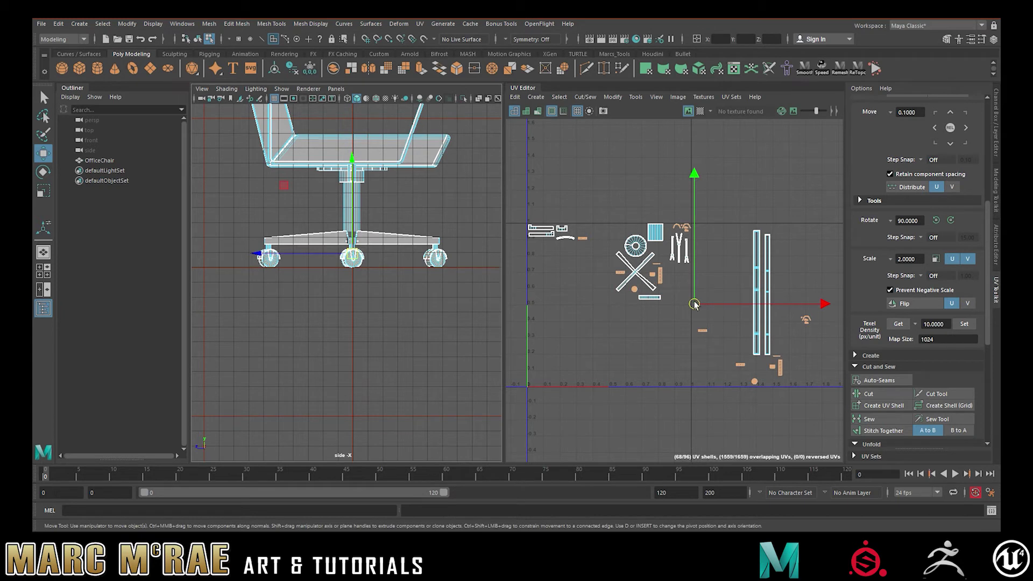
Move the remaining caster wheel UV shells out of the 0–1 tile, past its U = 1 edge, beside the armrest shells.
alt+middle_drag(635, 325, 498, 321)
drag(561, 298, 698, 312)
drag(824, 413, 666, 321)
drag(762, 354, 647, 323)
click(422, 319)
Select all UV shells left in the 0–1 tile and check their parts on the whole chair in the perspective view.
alt+middle_drag(543, 304, 649, 319)
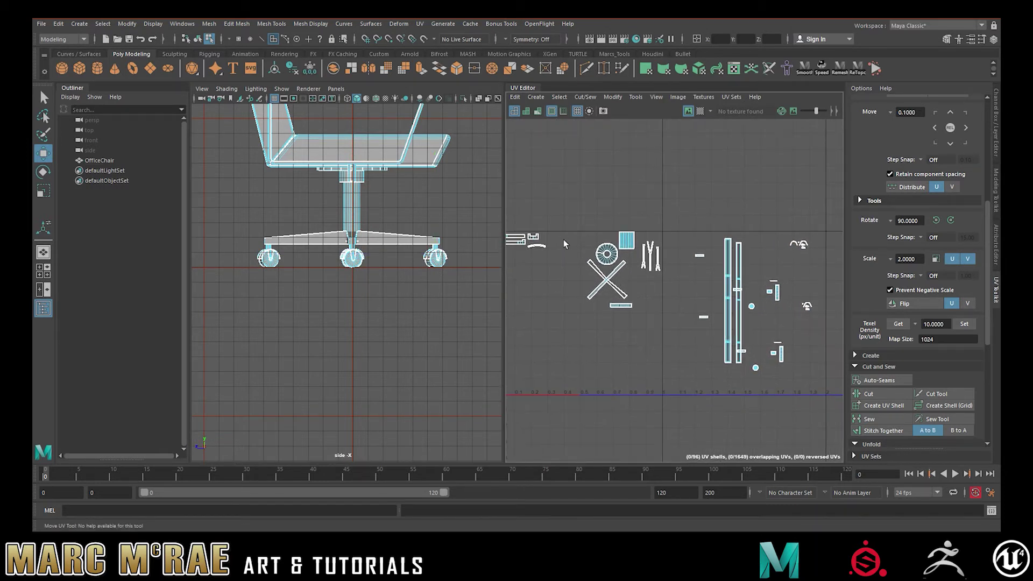
alt+middle_drag(563, 239, 613, 243)
drag(544, 217, 716, 326)
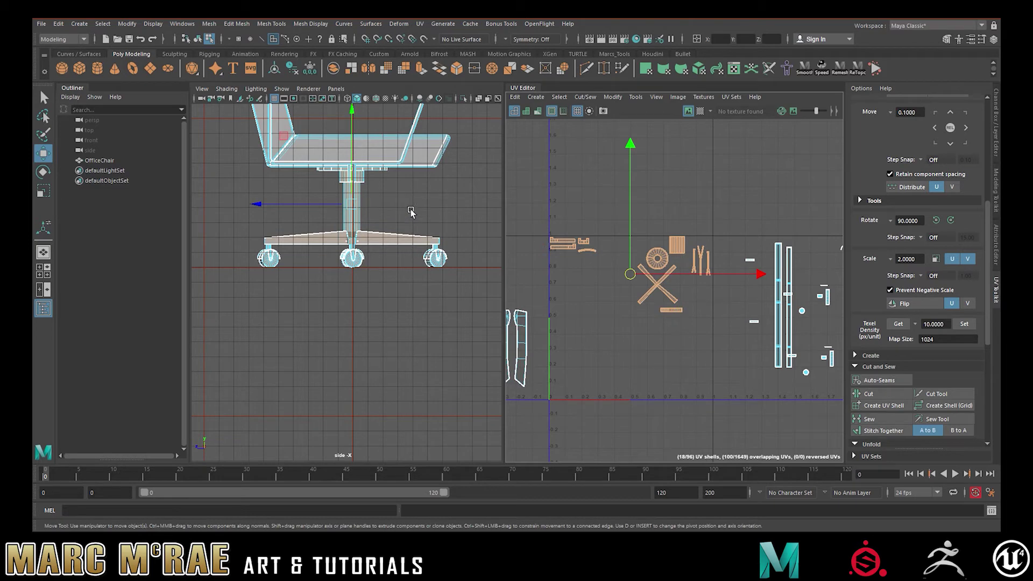
alt+drag(432, 217, 392, 194)
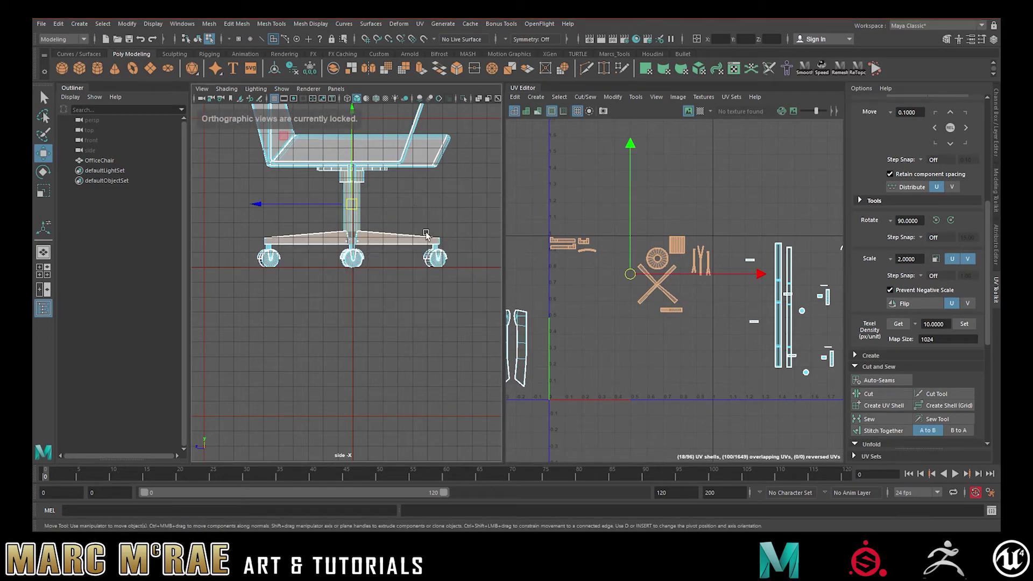
key(space)
key(space)
alt+drag(428, 237, 402, 360)
alt+right_drag(403, 360, 322, 301)
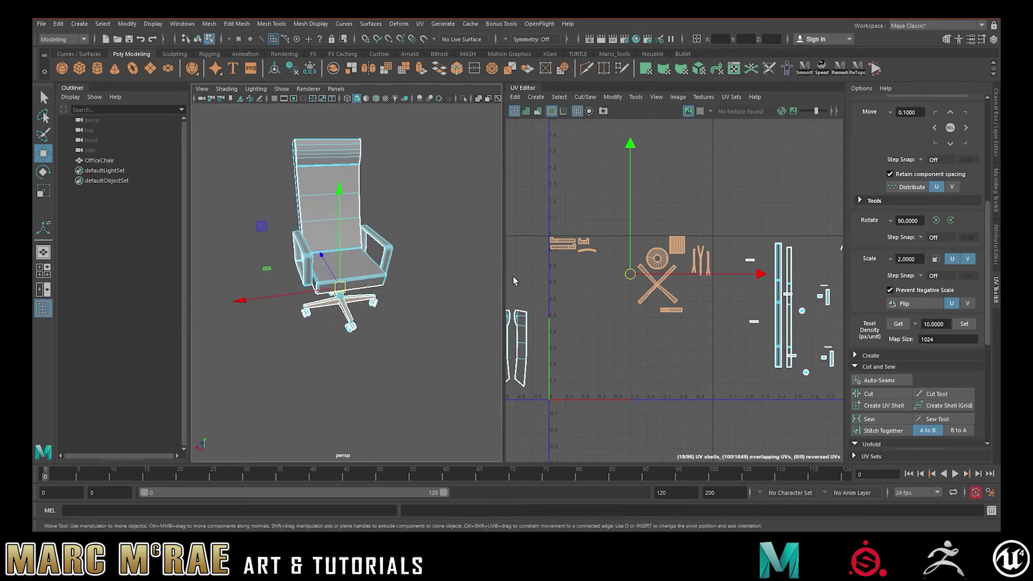
Lay out the selected shells with packing resolution 2048, Preserve 3D Ratios, map size 2048, 50-pixel shell padding and 10-pixel tile padding.
alt+middle_drag(588, 268, 706, 240)
alt+right_drag(705, 241, 674, 294)
alt+middle_drag(674, 294, 640, 303)
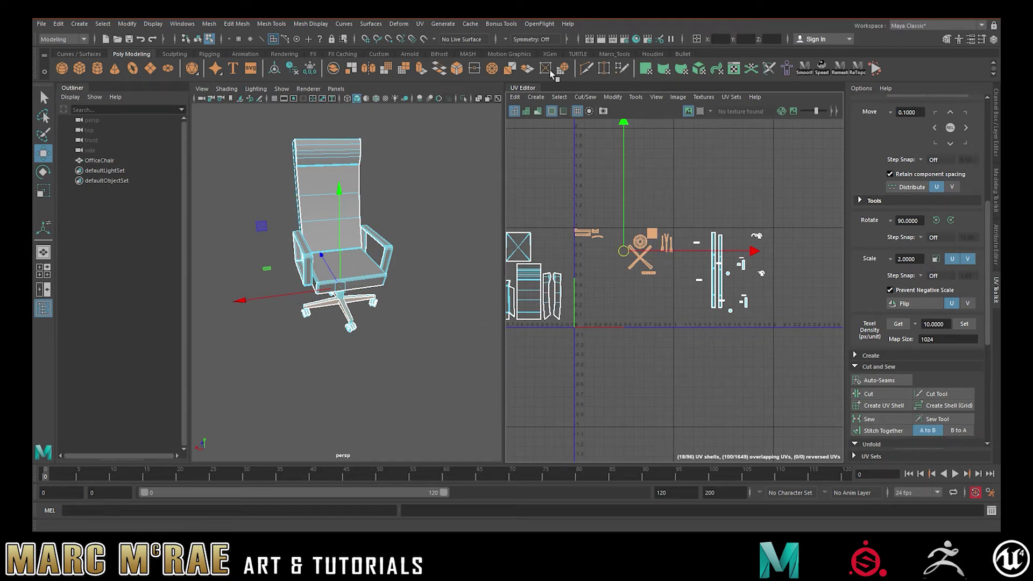
click(621, 97)
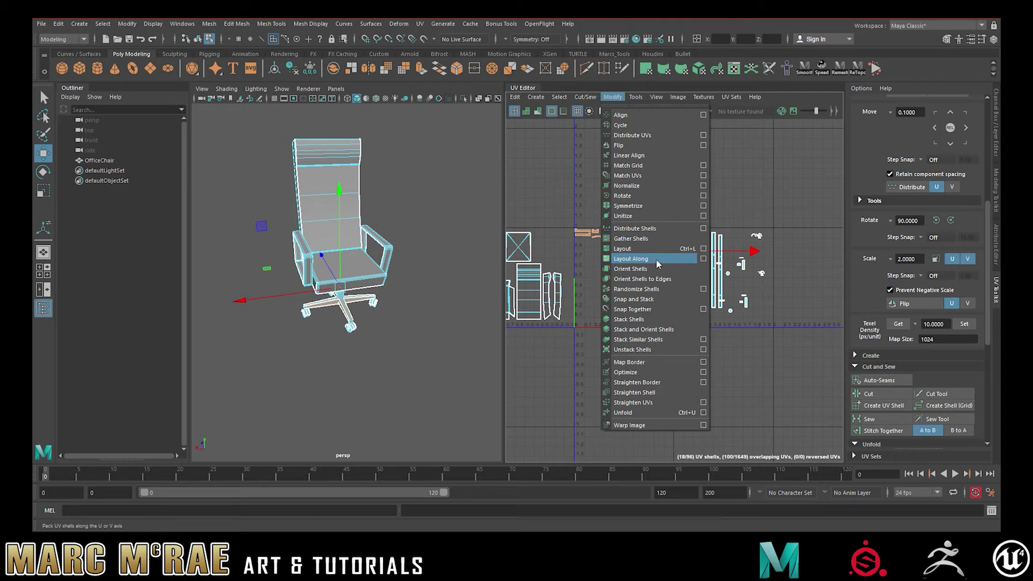
click(703, 248)
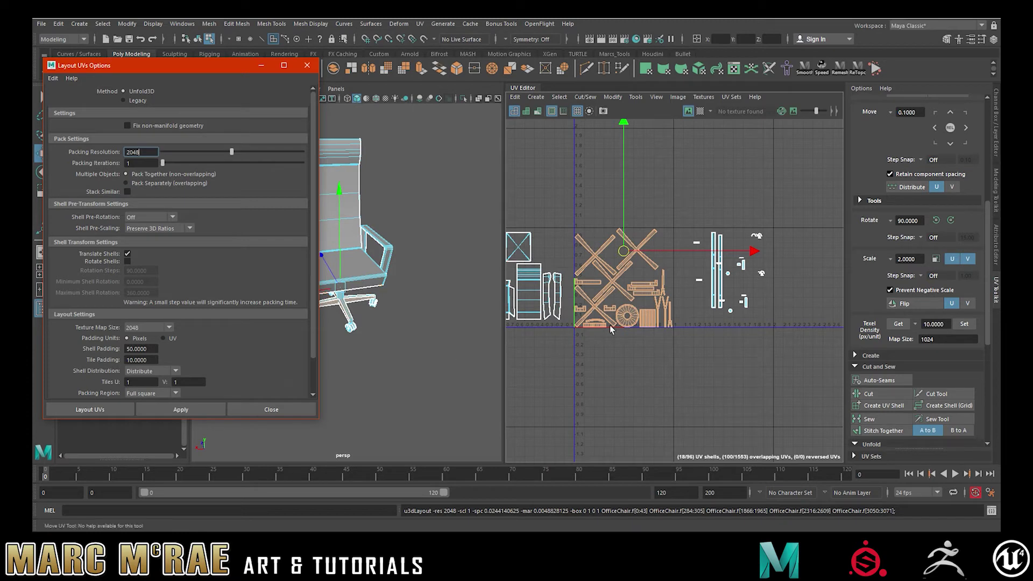
click(280, 410)
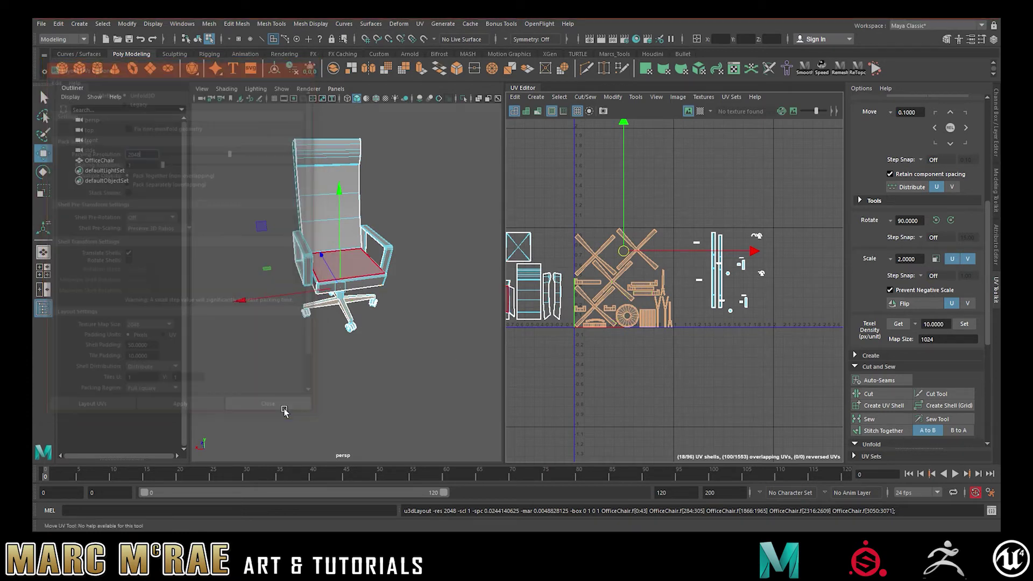
Switch to UV shell selection and get the texel density of the uppermost cross-shaped leg shell.
scroll(624, 293, up, 4)
alt+middle_drag(689, 240, 756, 249)
scroll(610, 233, down, 3)
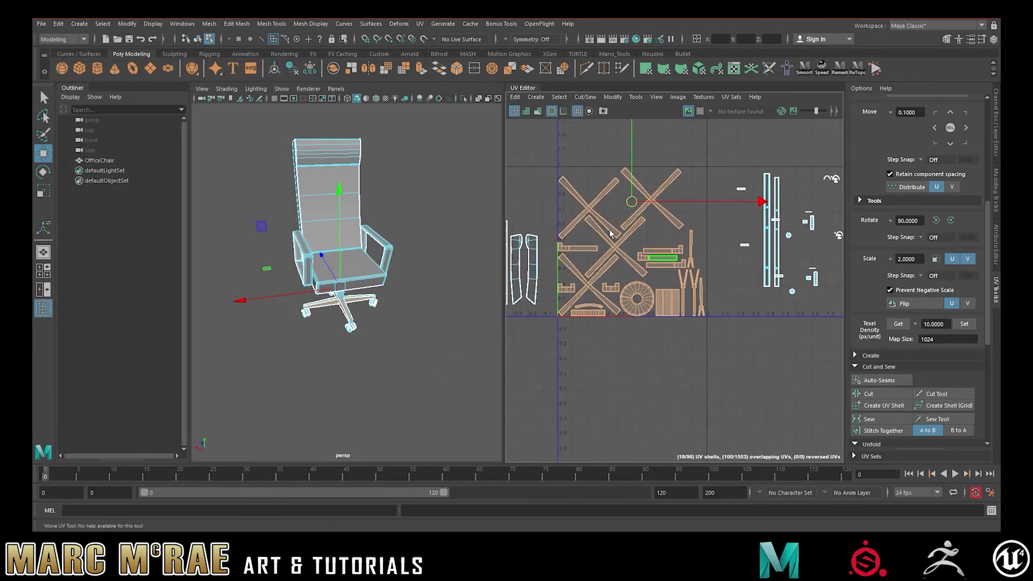
click(692, 195)
click(667, 185)
right_drag(676, 194, 640, 187)
click(658, 194)
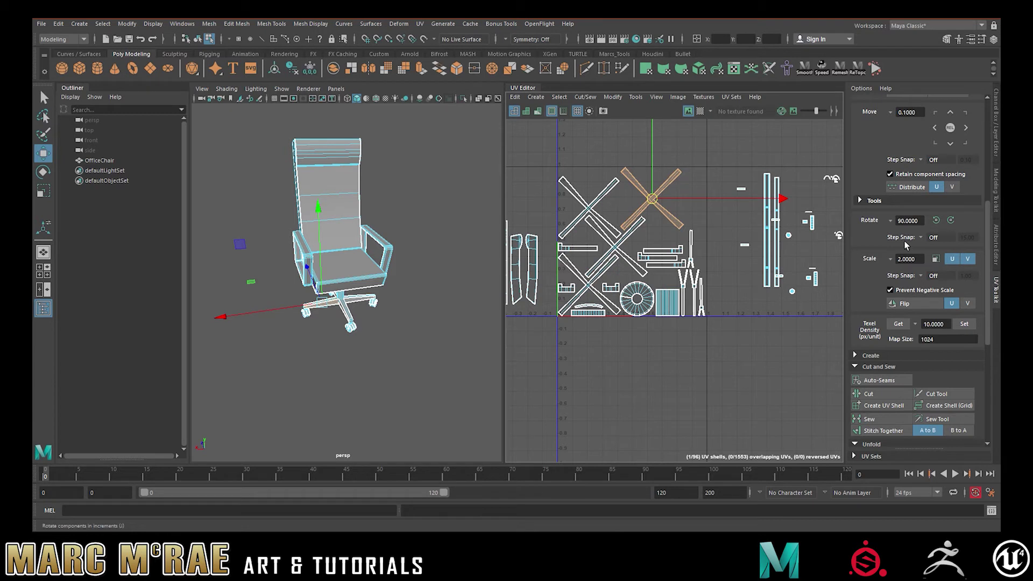
click(898, 324)
Get the texel density of the Y-shaped shells for comparison with the leg shell, then clear the selection.
click(667, 250)
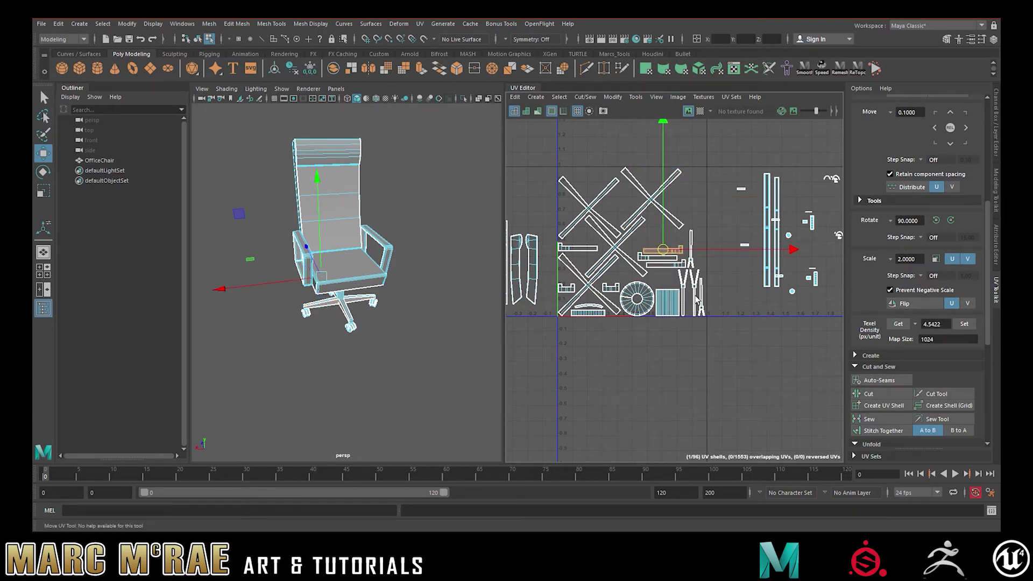
click(691, 258)
click(902, 324)
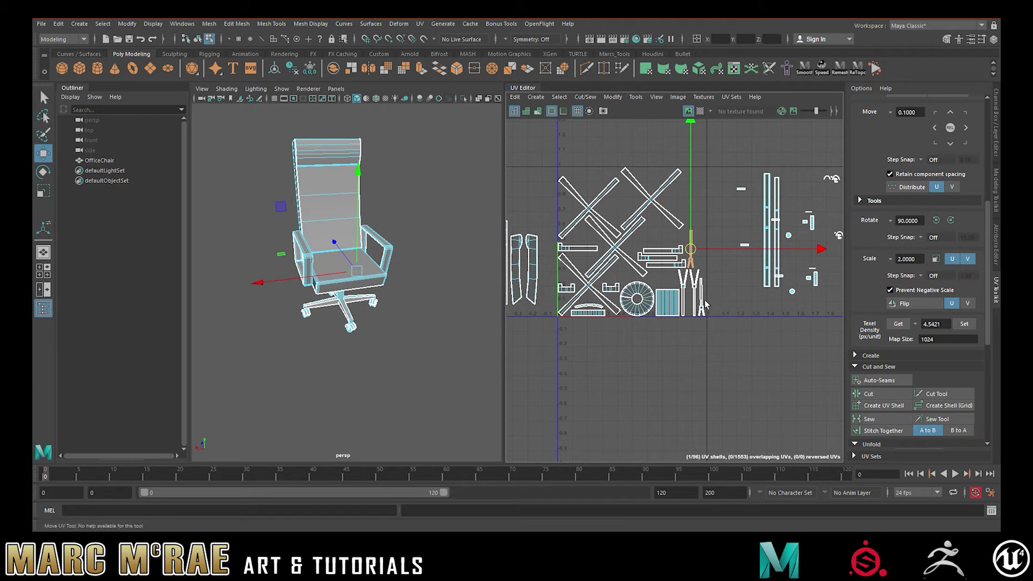
click(659, 262)
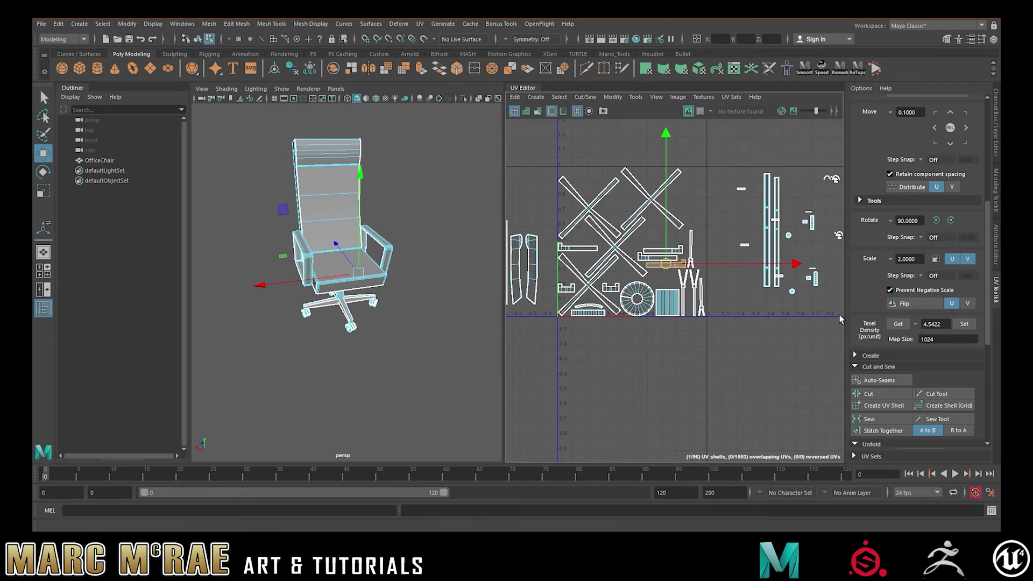
click(700, 301)
click(898, 324)
click(685, 369)
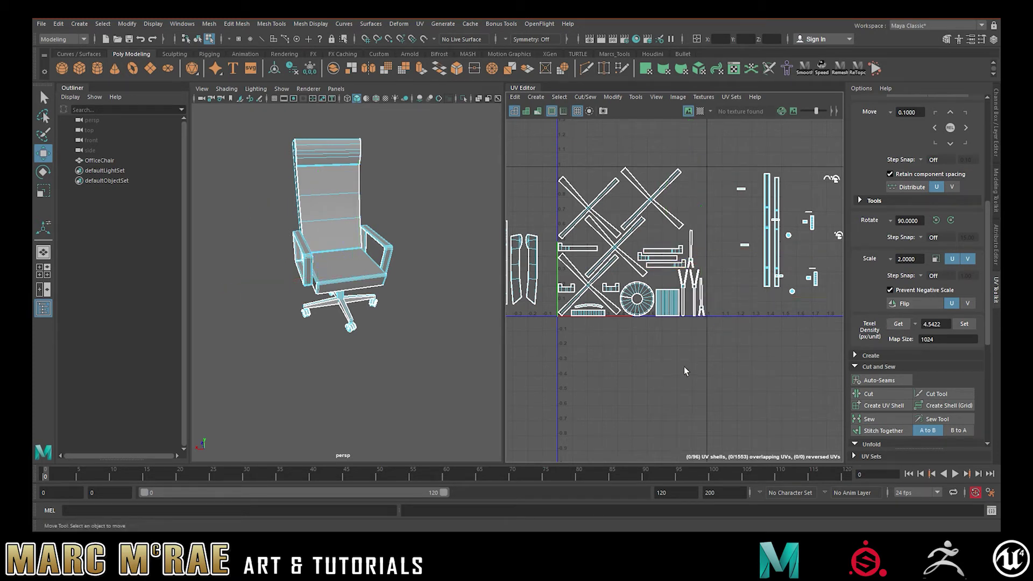
Group the stray long bracket shell with the other three and move all four into the 0–1 tile's upper-left corner.
alt+middle_drag(658, 336, 655, 358)
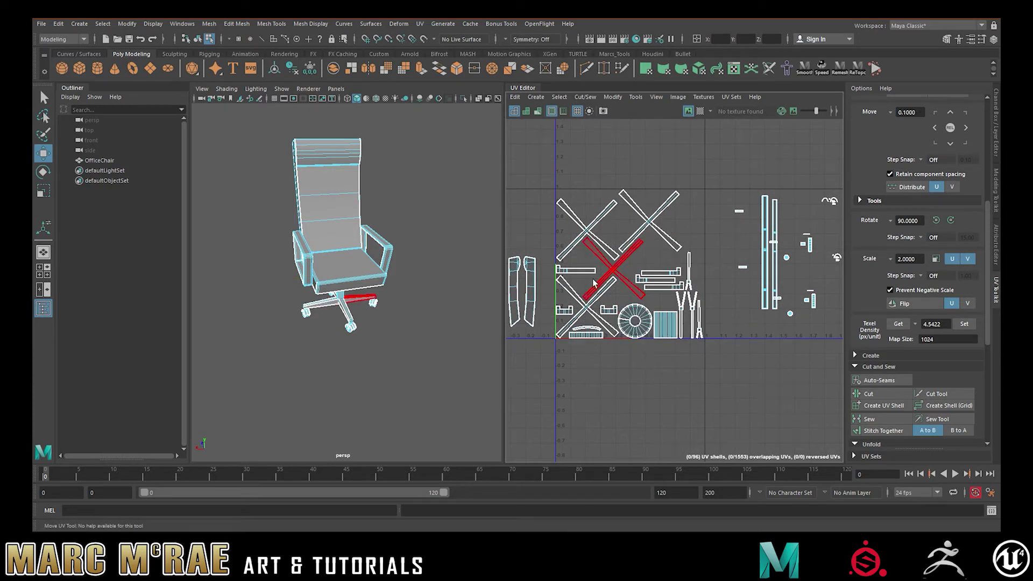
click(576, 271)
drag(576, 270, 657, 268)
click(709, 227)
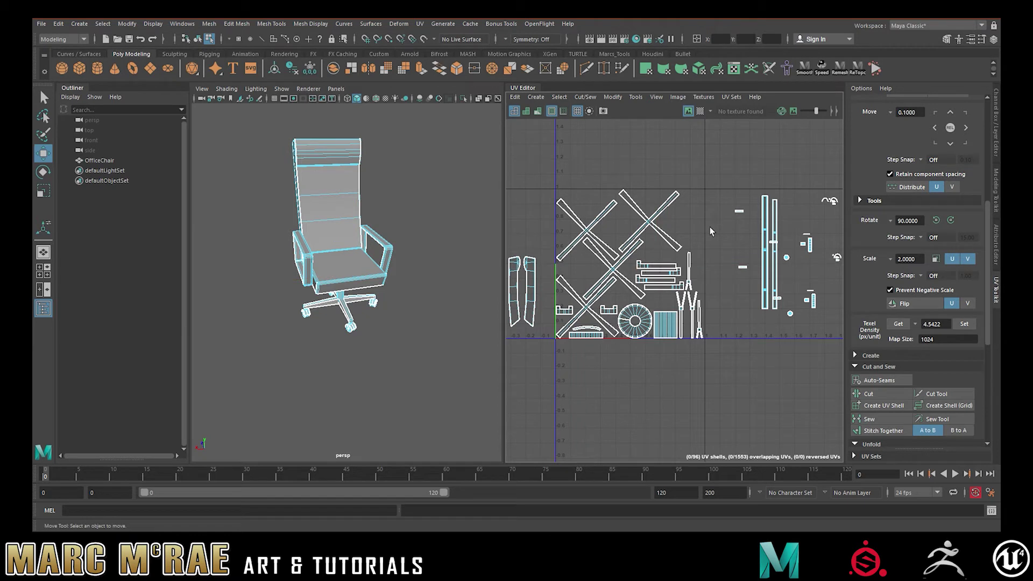
drag(649, 254, 579, 209)
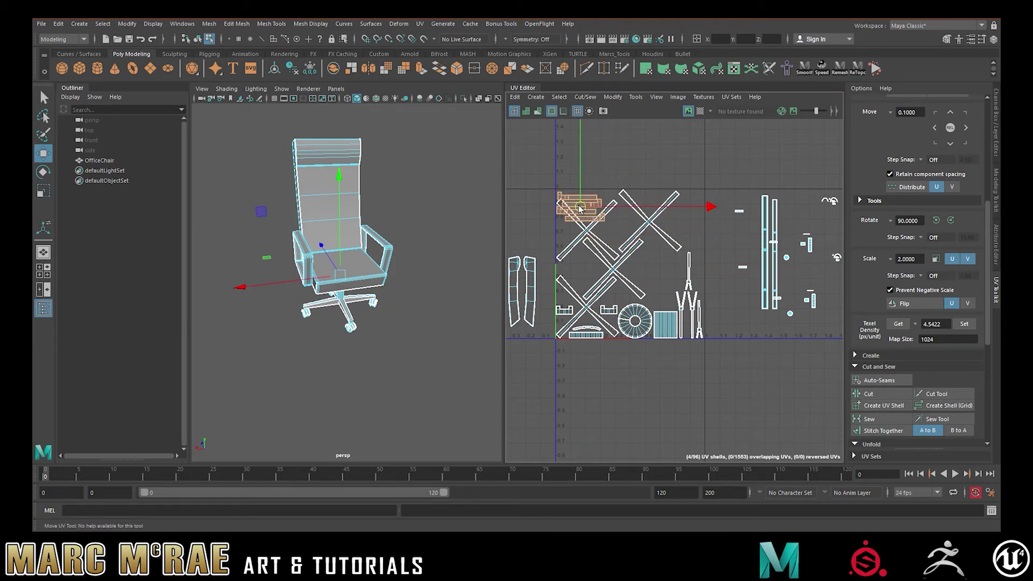
Move the four cross-shaped leg shells up and toward the U = 1 side, clear of the bracket shells.
click(650, 221)
drag(650, 220, 594, 222)
click(638, 281)
click(589, 237)
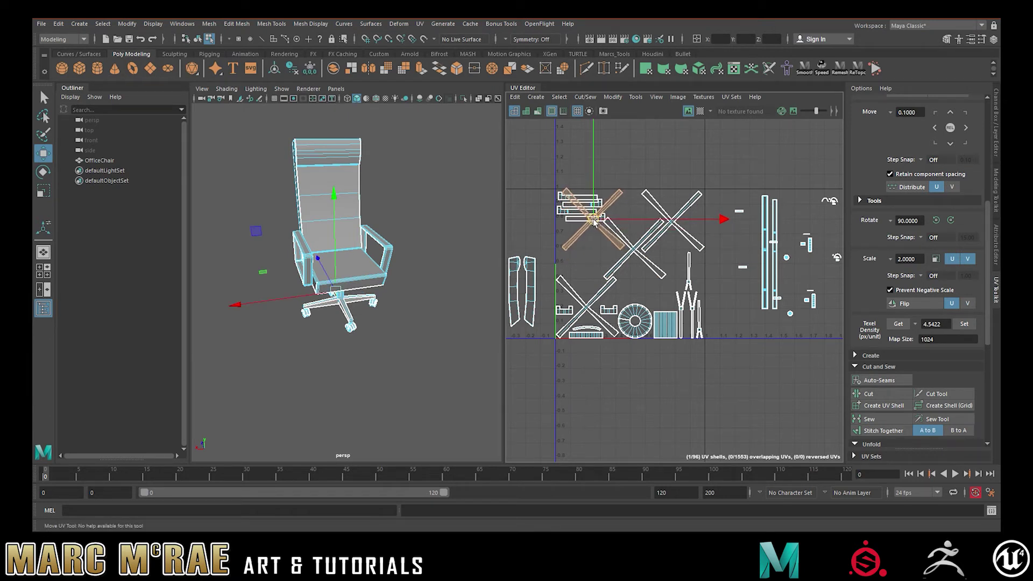
click(590, 264)
click(588, 305)
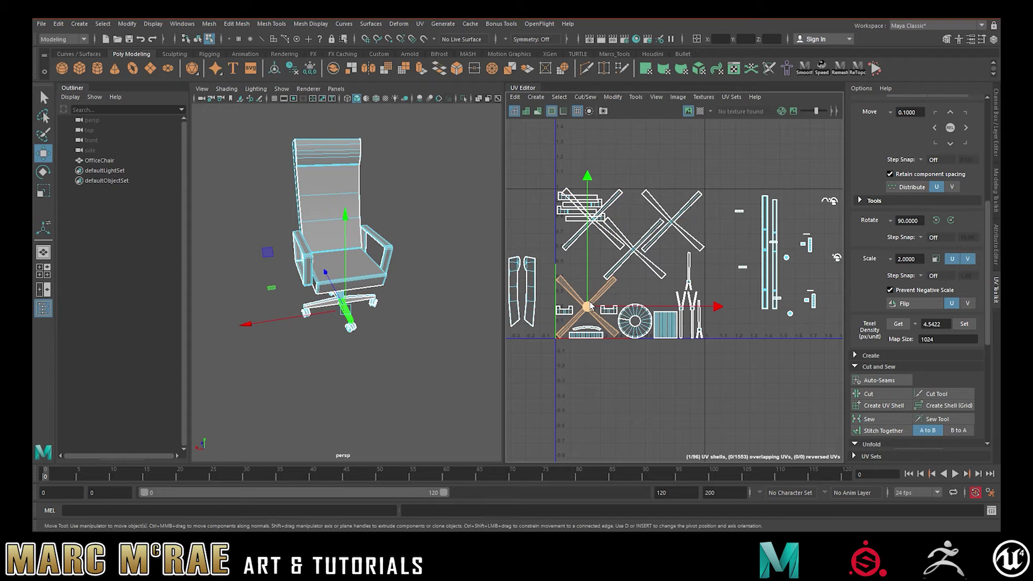
drag(588, 304, 676, 282)
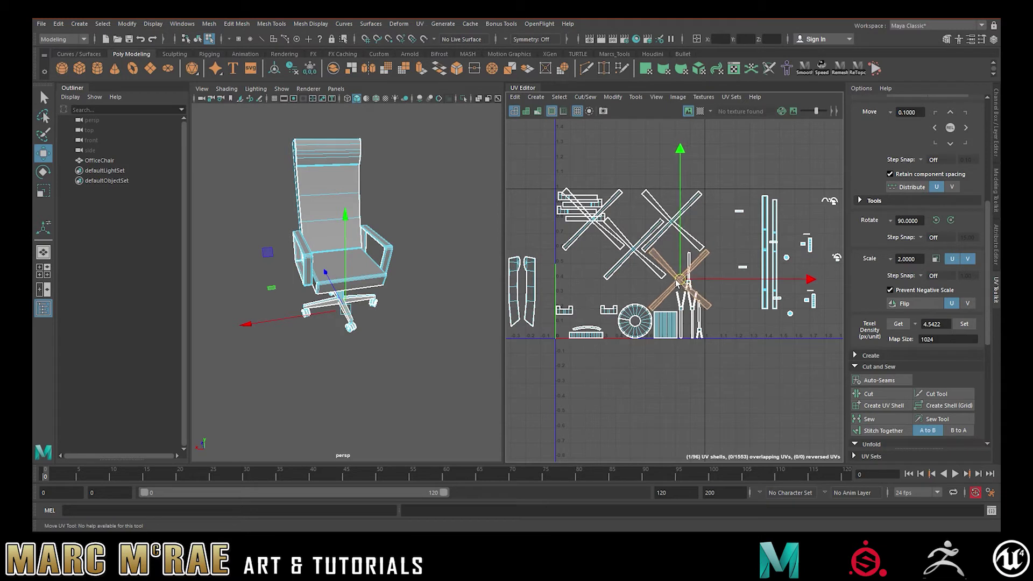
click(594, 225)
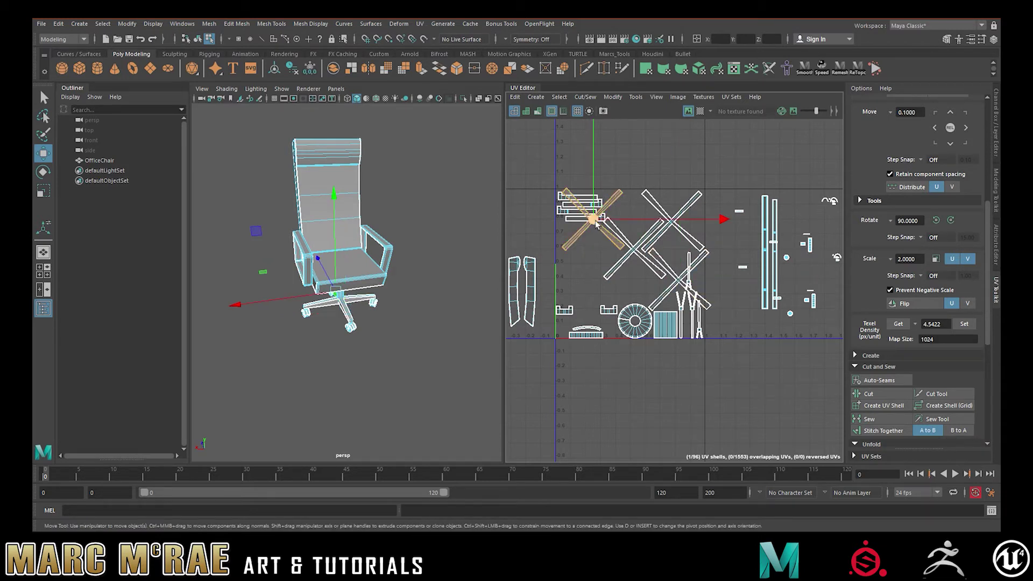
drag(595, 225, 644, 311)
drag(626, 218, 667, 171)
Place the two small bracket shells one above the other, directly beneath the long brackets along the tile's U = 0 edge.
click(586, 307)
drag(587, 292, 561, 228)
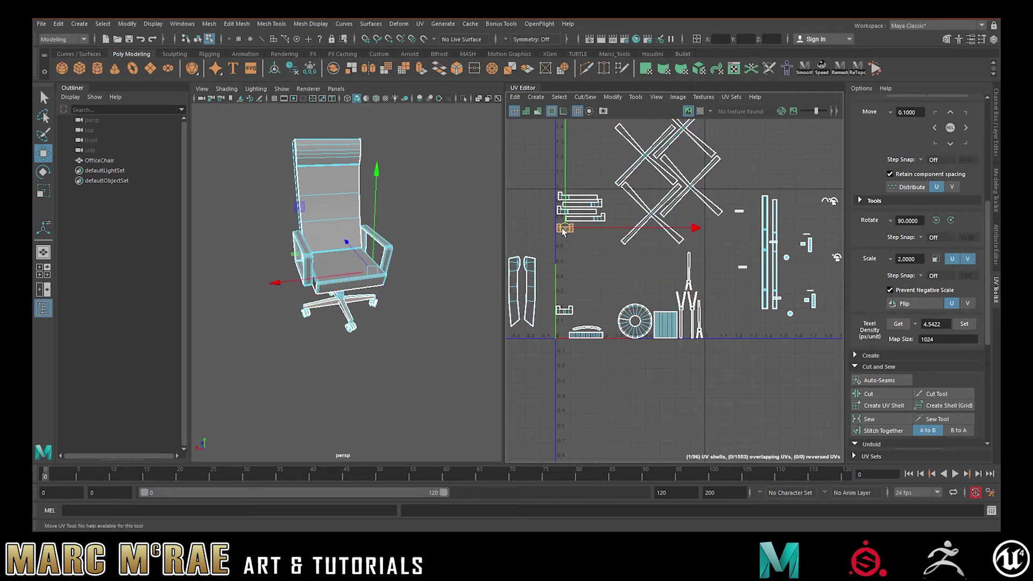
click(561, 308)
drag(564, 304, 568, 233)
click(587, 257)
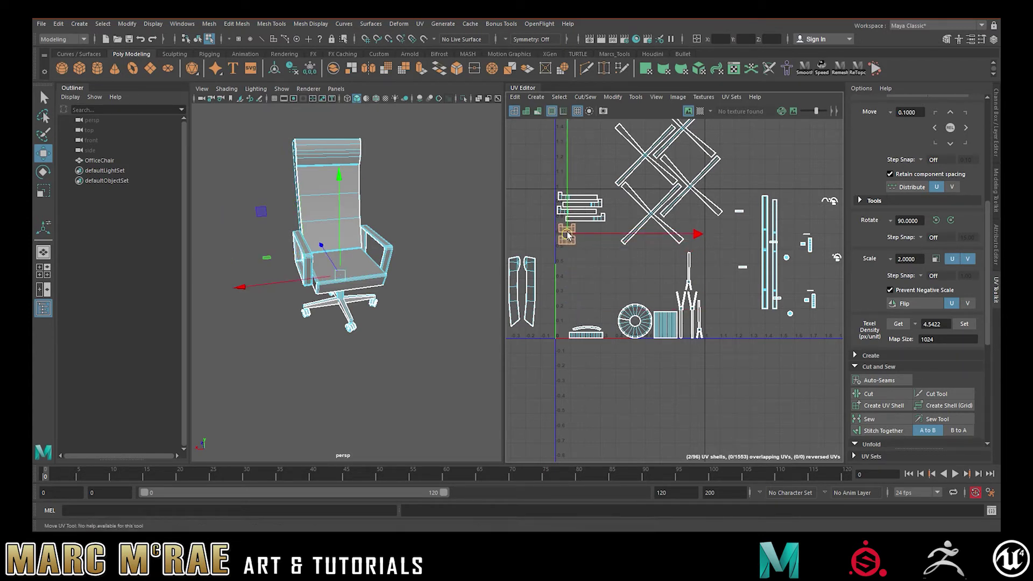
click(613, 272)
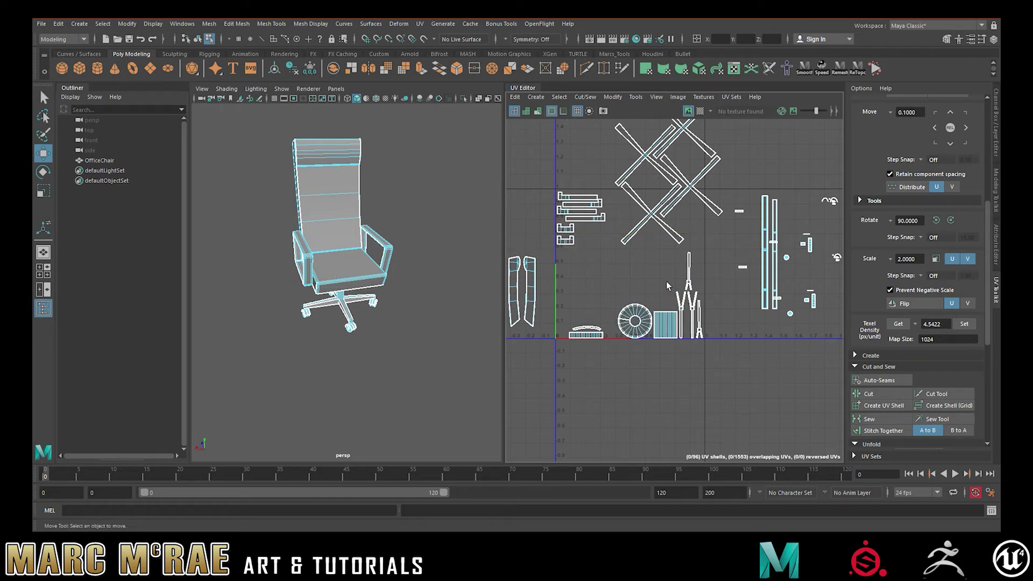
Set the separate Y-shaped shell beside its counterparts and line up the round, square and narrow rectangular shells along the U = 0 edge.
drag(686, 272, 672, 323)
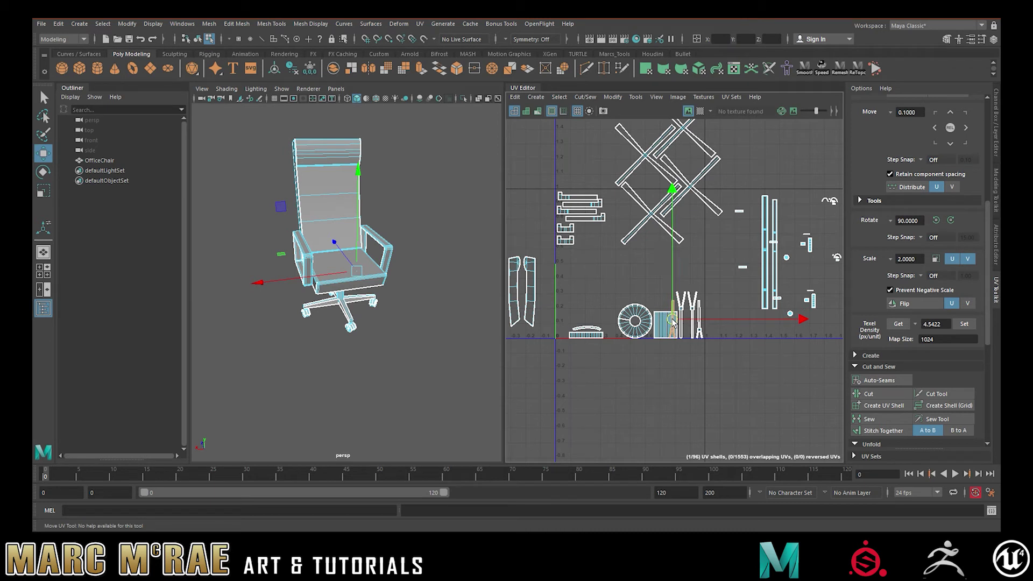
shift+click(640, 317)
drag(640, 318, 571, 326)
click(605, 272)
click(586, 330)
click(605, 308)
click(581, 326)
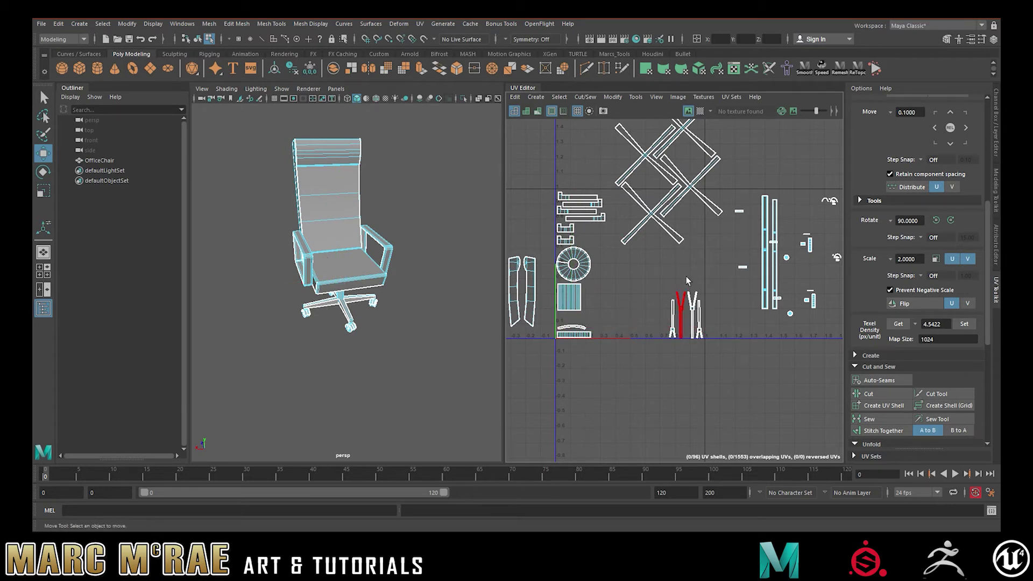
Move three of the cross-shaped leg shells down into the 0–1 tile, stacking them between the round shell and the Y-shaped shells.
click(651, 215)
drag(650, 216, 624, 311)
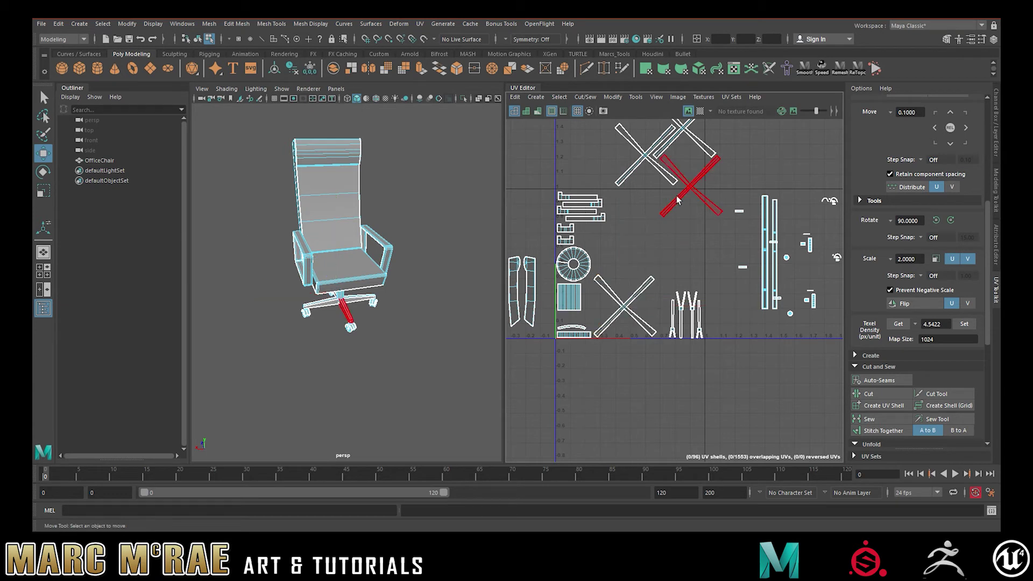
drag(692, 191, 657, 263)
click(645, 154)
drag(645, 155, 653, 221)
alt+middle_drag(681, 215, 667, 253)
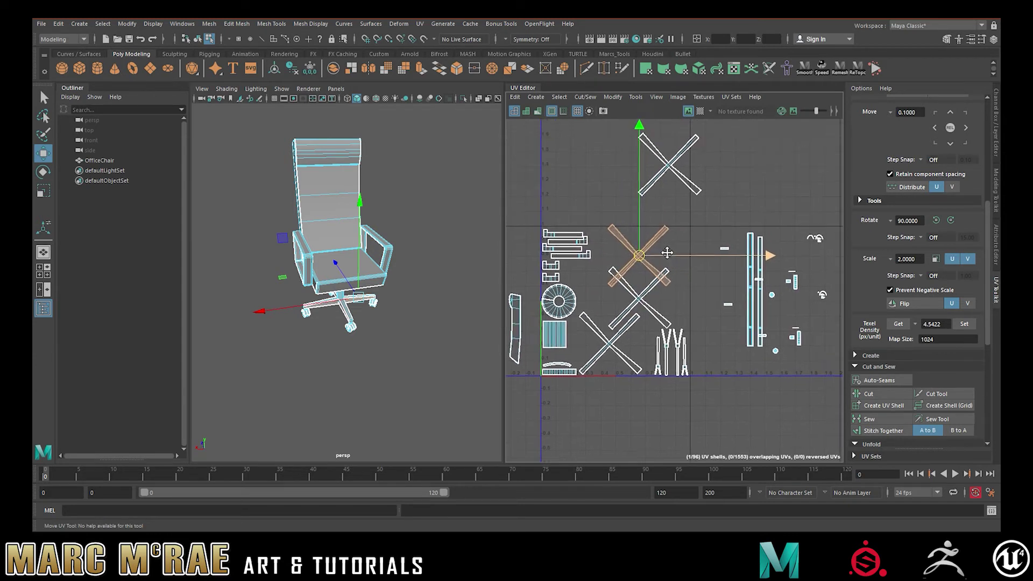
scroll(667, 253, down, 2)
Select all base and bracket shells in and above the 0–1 tile and pack them automatically with Layout.
drag(561, 153, 696, 360)
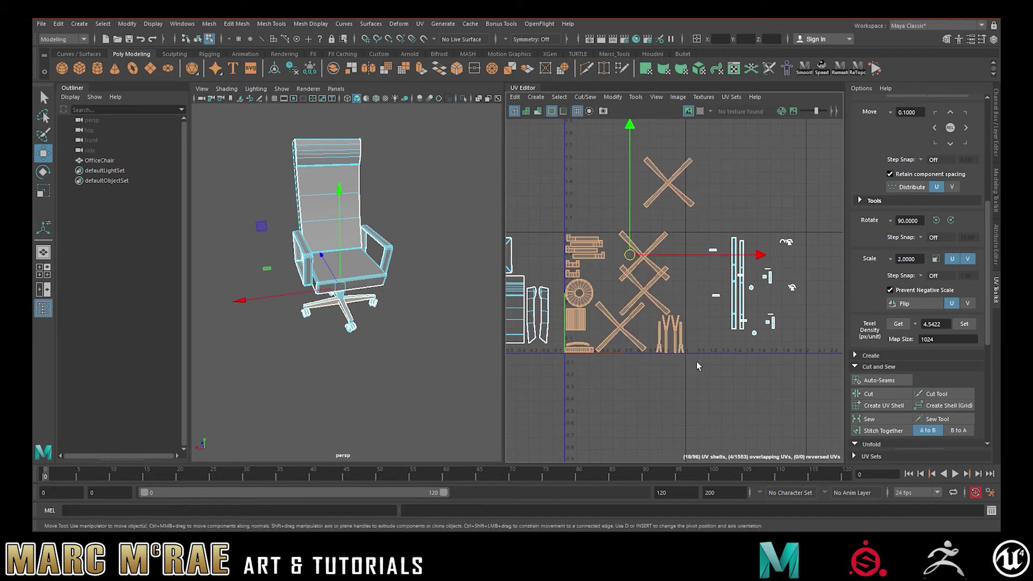
scroll(887, 403, down, 6)
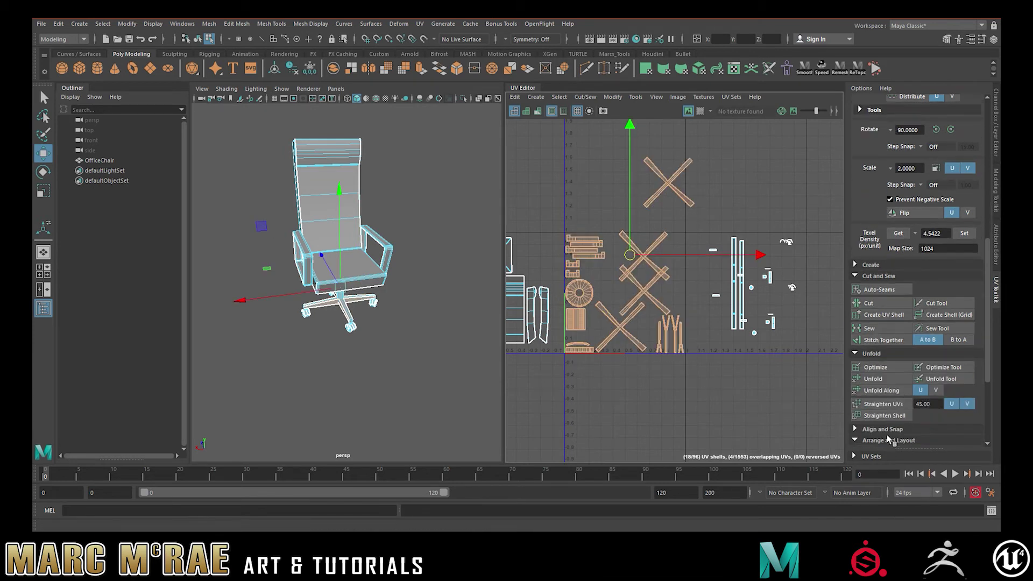
scroll(888, 408, down, 2)
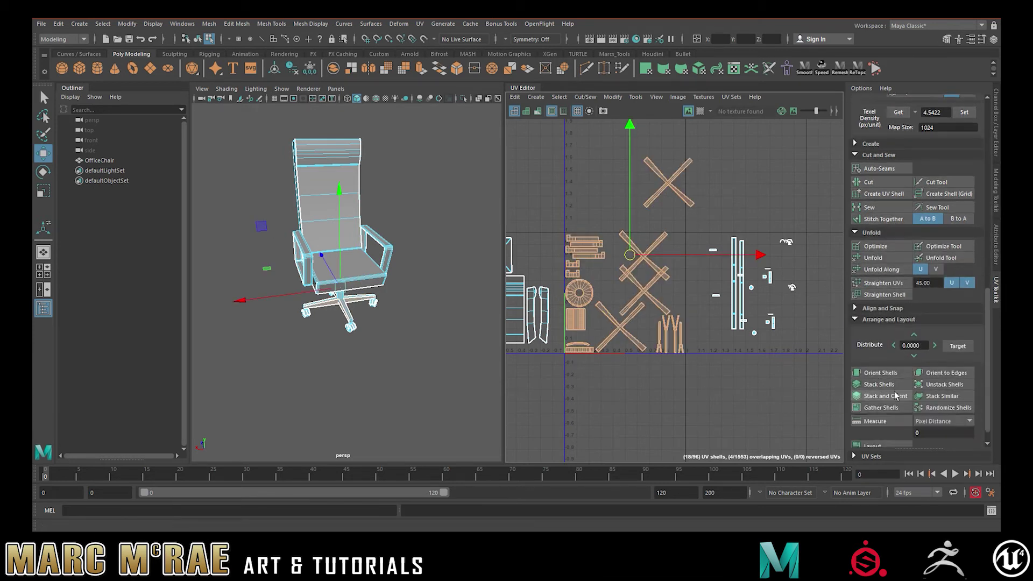
click(881, 427)
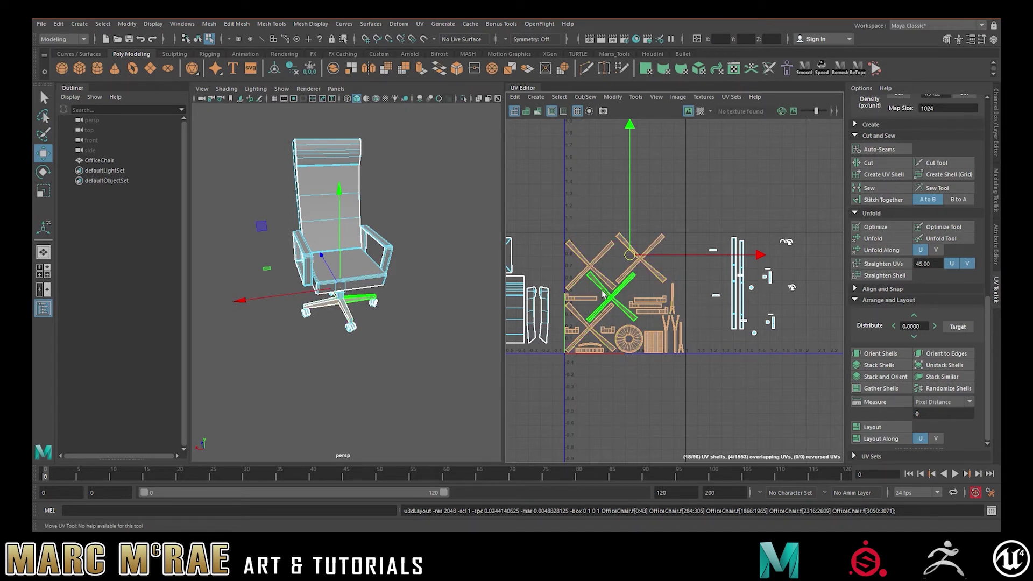
Lay out the long armrest strips and small caster shells together, and shift the packed group one tile along U into the 1–2 tile.
click(774, 376)
drag(701, 216, 812, 392)
click(873, 427)
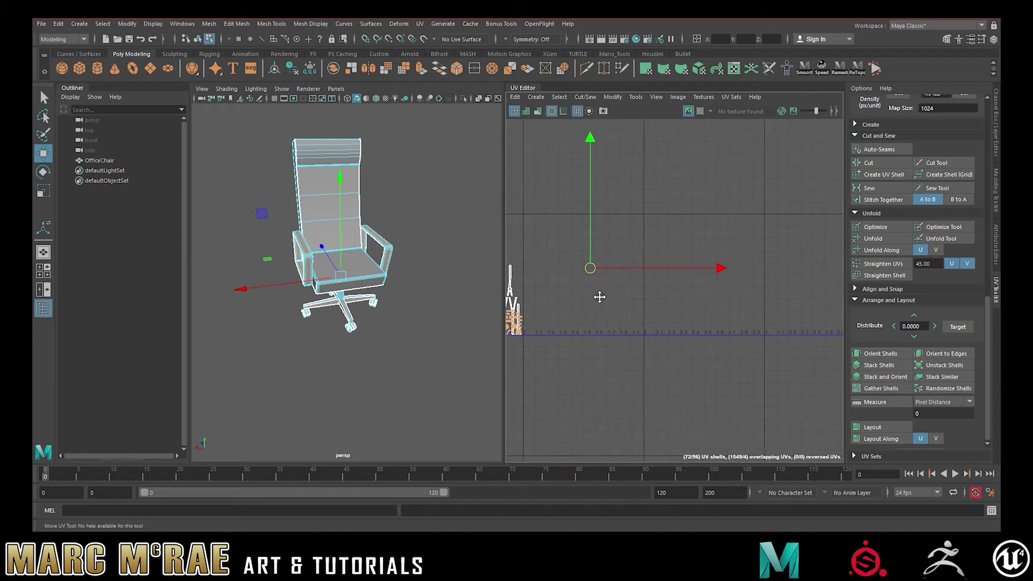
drag(645, 268, 768, 266)
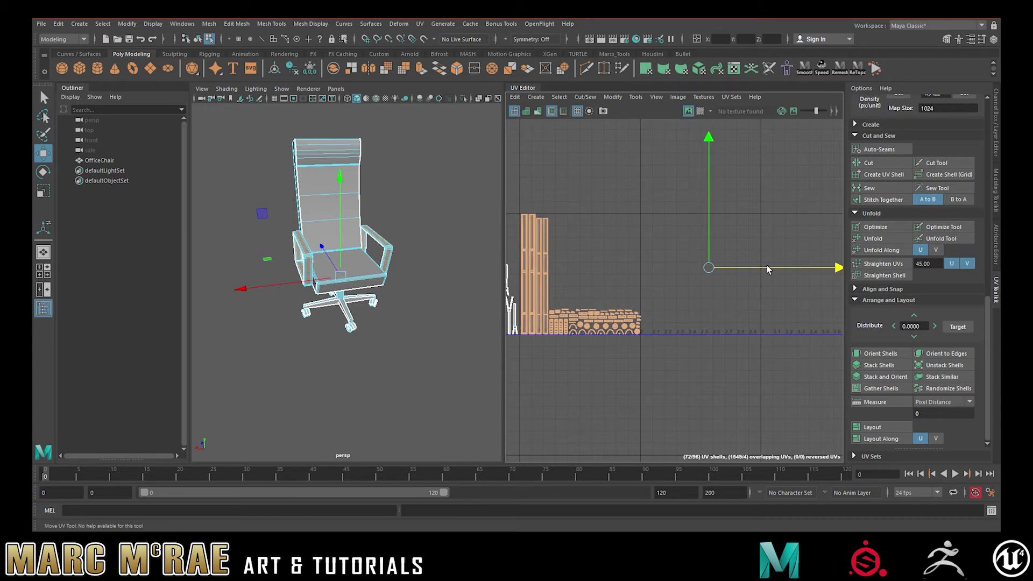
Examine how the armrest strips and small caster shells are packed in the 1–2 tile and how much space is unused.
alt+middle_drag(623, 269, 661, 224)
alt+right_drag(606, 246, 974, 255)
alt+right_drag(632, 258, 694, 258)
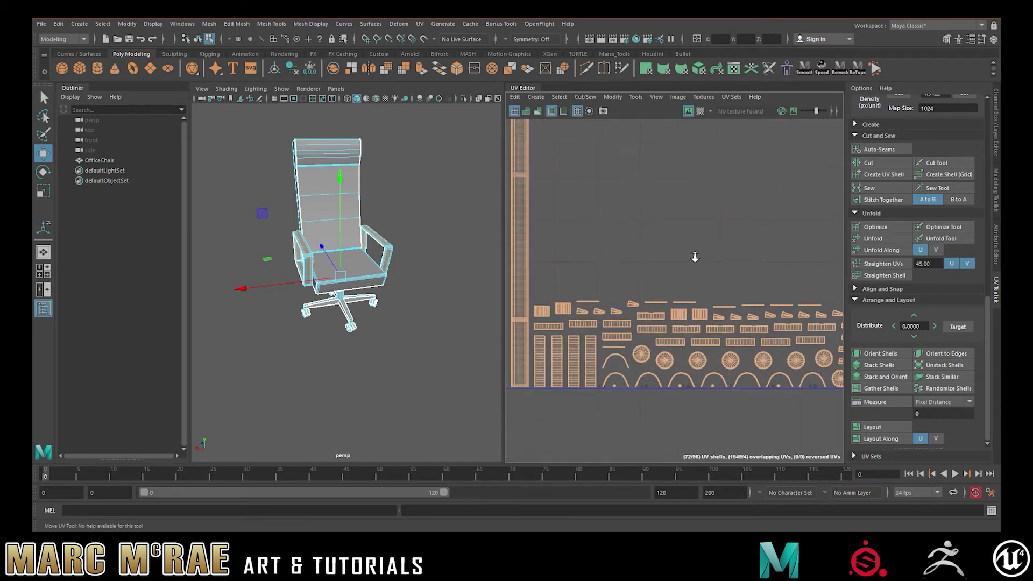
alt+middle_drag(694, 258, 726, 217)
alt+right_drag(726, 217, 636, 206)
alt+middle_drag(636, 206, 687, 238)
alt+right_drag(687, 238, 603, 224)
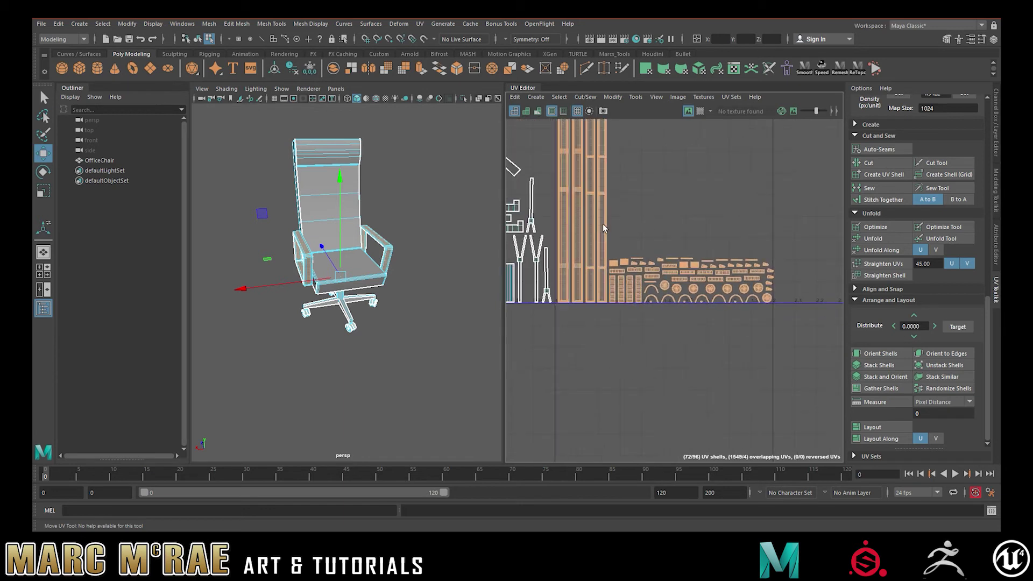
alt+middle_drag(674, 227, 634, 253)
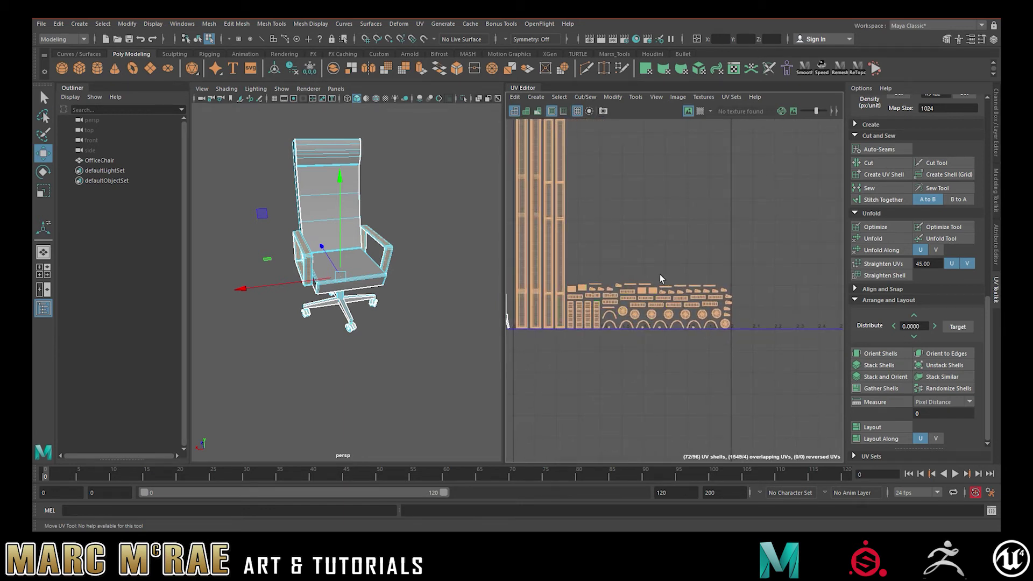
scroll(653, 257, up, 3)
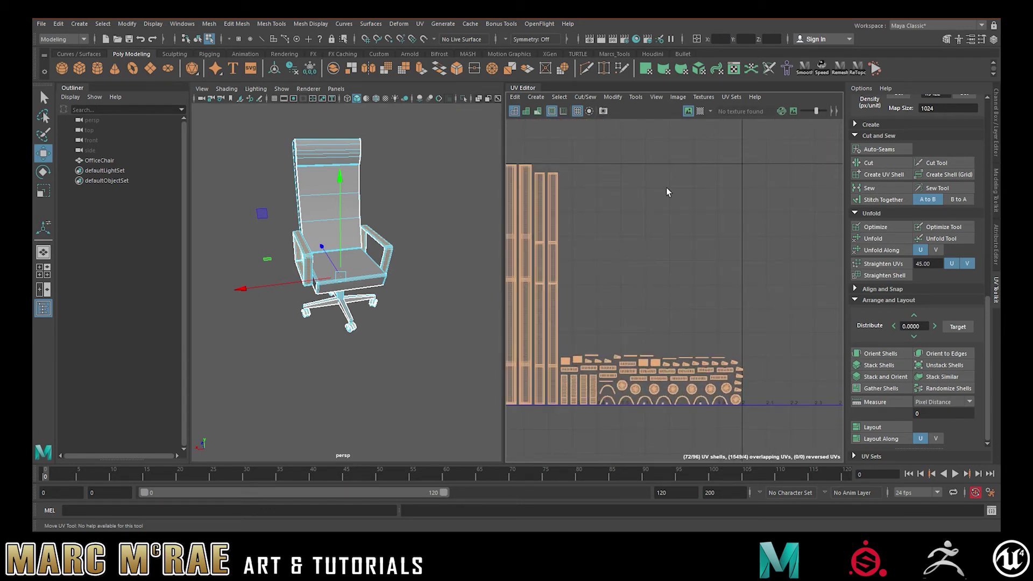
scroll(665, 232, down, 3)
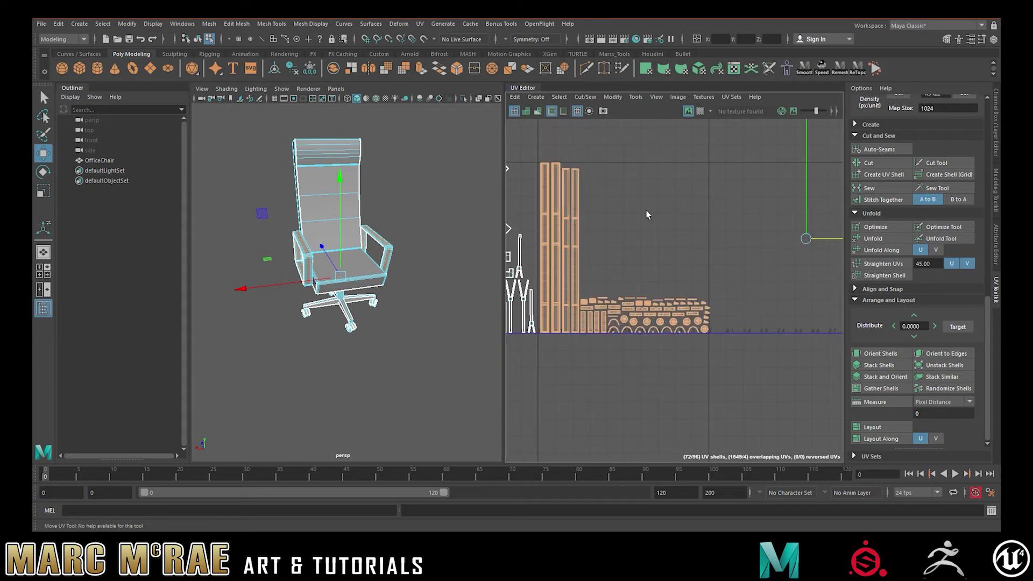
Move the packed base and bracket shells two tiles along U, from the 0–1 tile into the 2–3 tile.
drag(750, 369, 570, 286)
alt+middle_drag(601, 267, 728, 281)
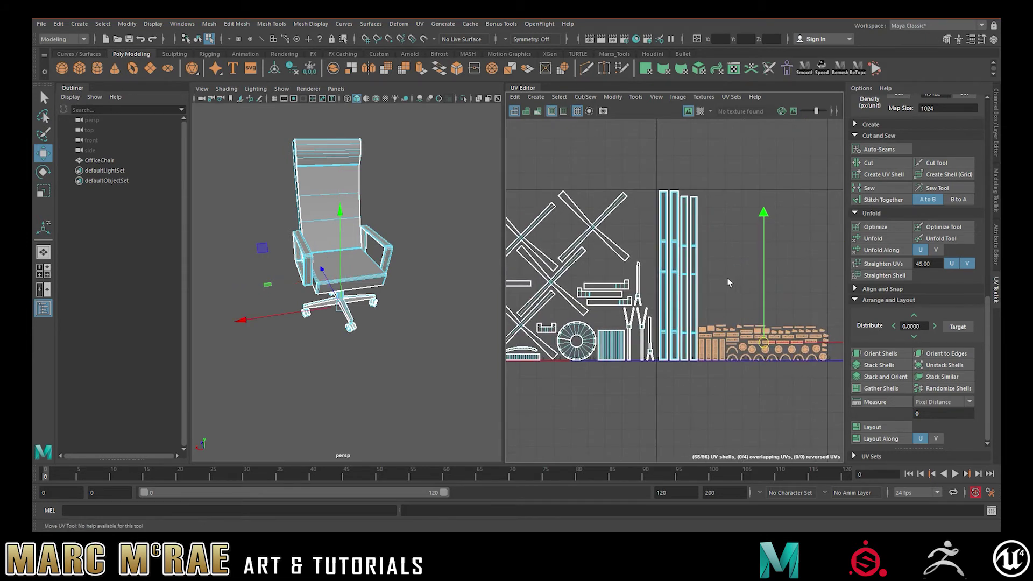
scroll(721, 279, down, 3)
drag(565, 212, 675, 360)
alt+middle_drag(667, 254, 566, 256)
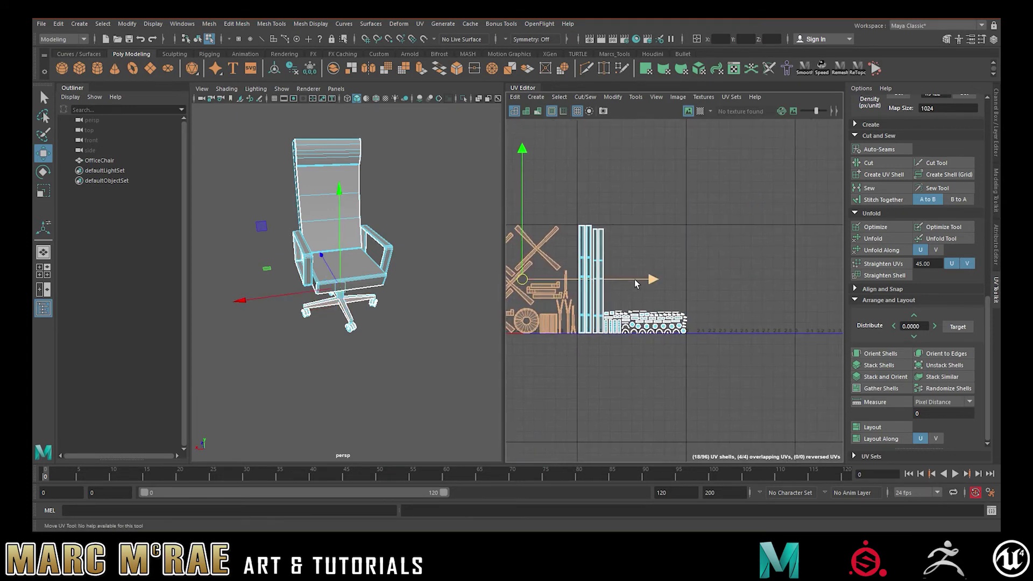
drag(653, 279, 873, 291)
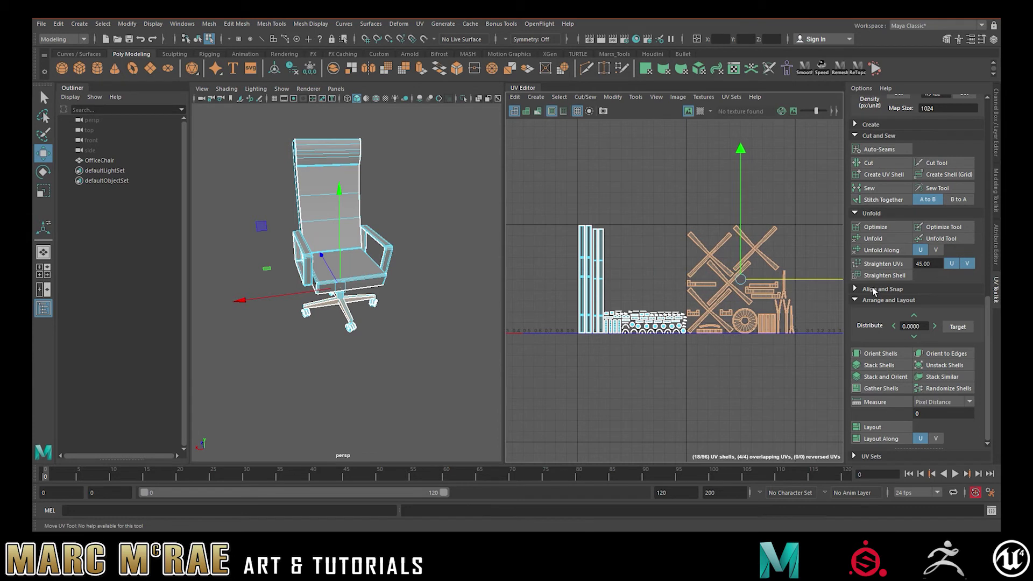
alt+middle_drag(637, 274, 644, 274)
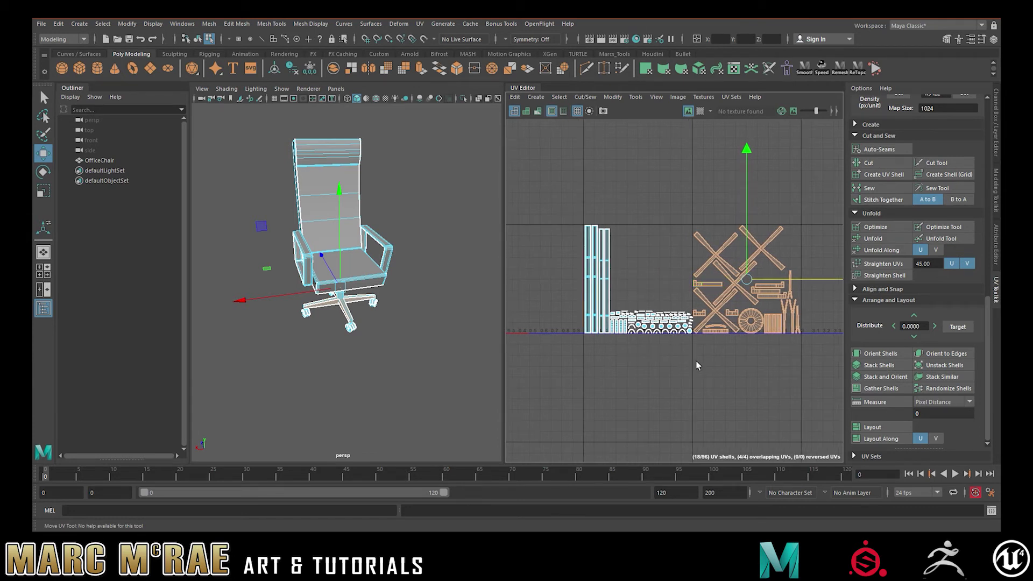
Move the four long armrest strips up out of their tile and lay out the small caster shells on their own in the 0–1 tile.
drag(573, 244, 659, 261)
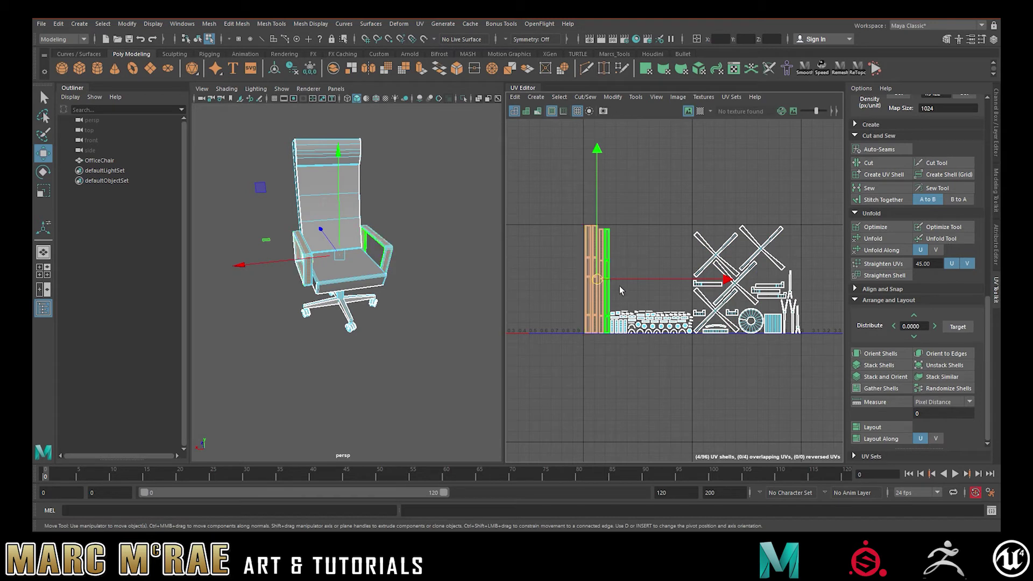
drag(597, 279, 602, 165)
drag(584, 290, 689, 352)
drag(594, 288, 691, 351)
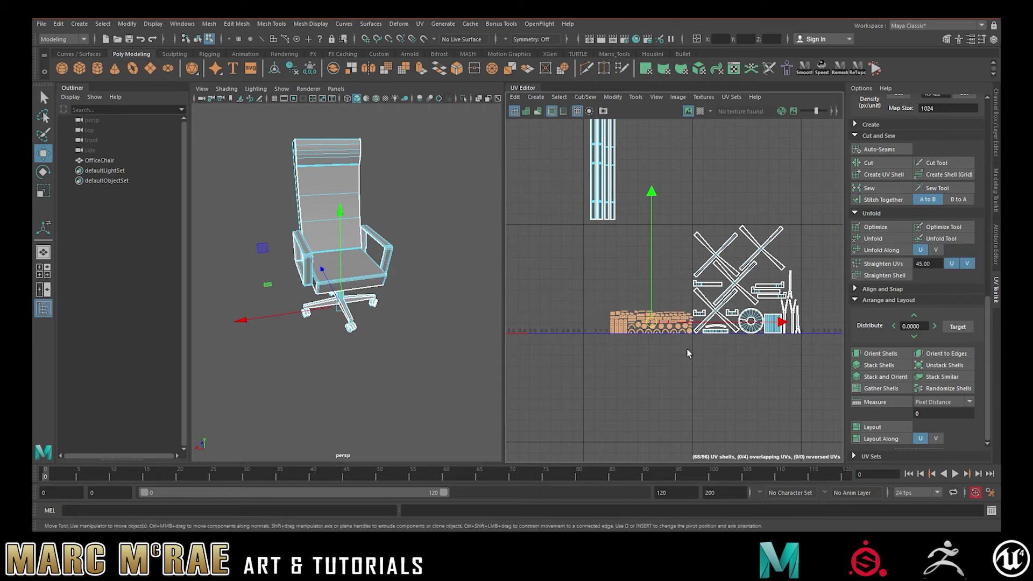
click(870, 428)
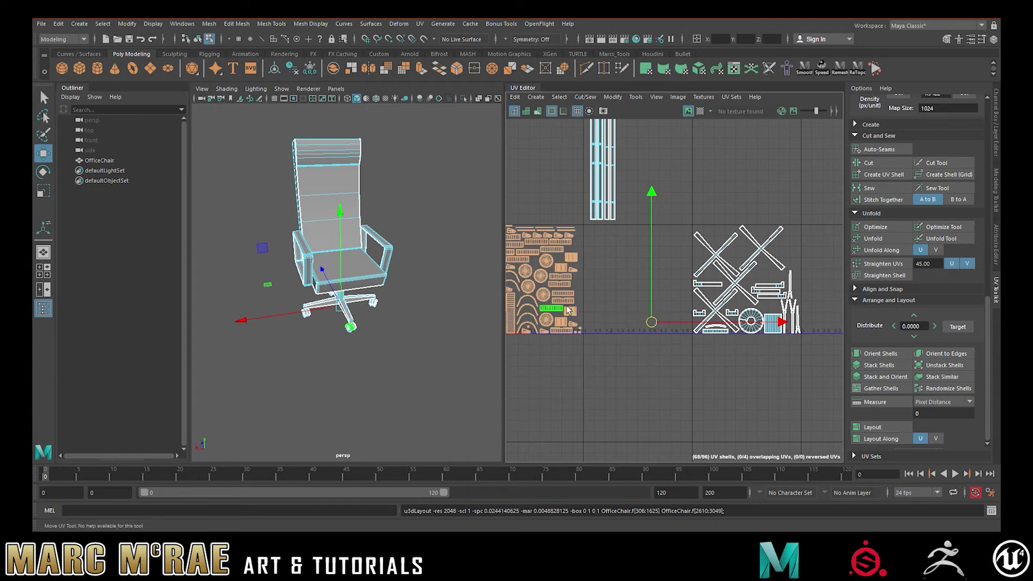
Move the packed caster shells three tiles along U into the 3–4 tile, beside the base and bracket shells.
scroll(703, 288, down, 5)
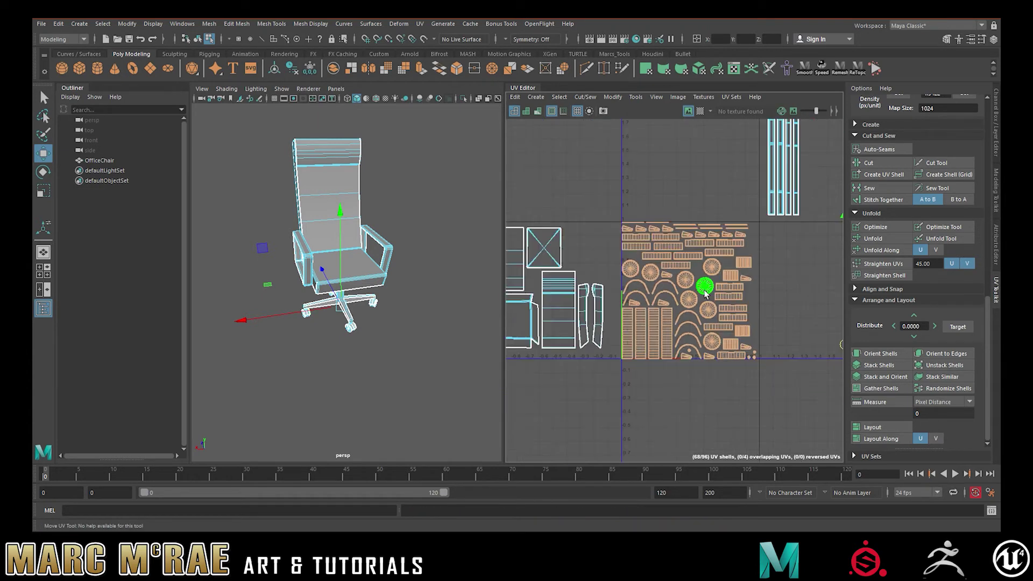
alt+middle_drag(754, 284, 592, 277)
drag(759, 314, 966, 314)
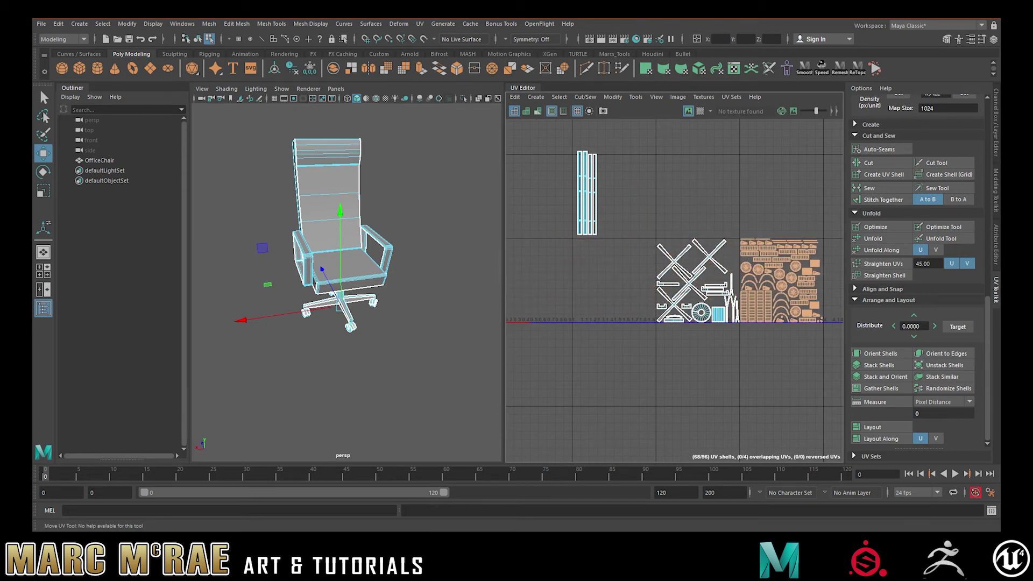
alt+middle_drag(668, 201, 667, 222)
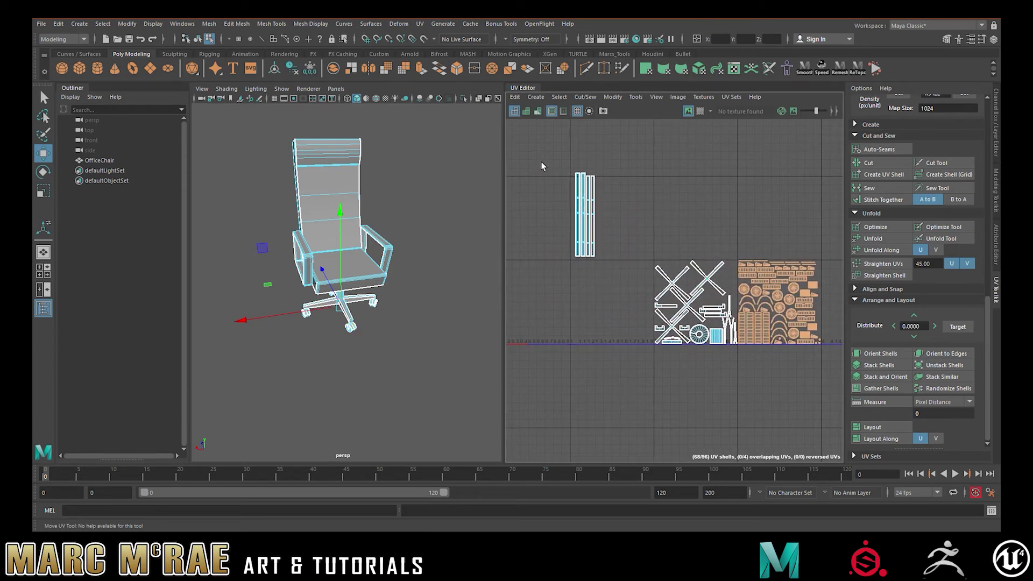
Move the four long armrest strips into the 4–5 tile, directly beyond the packed caster shells.
click(596, 208)
drag(596, 208, 652, 287)
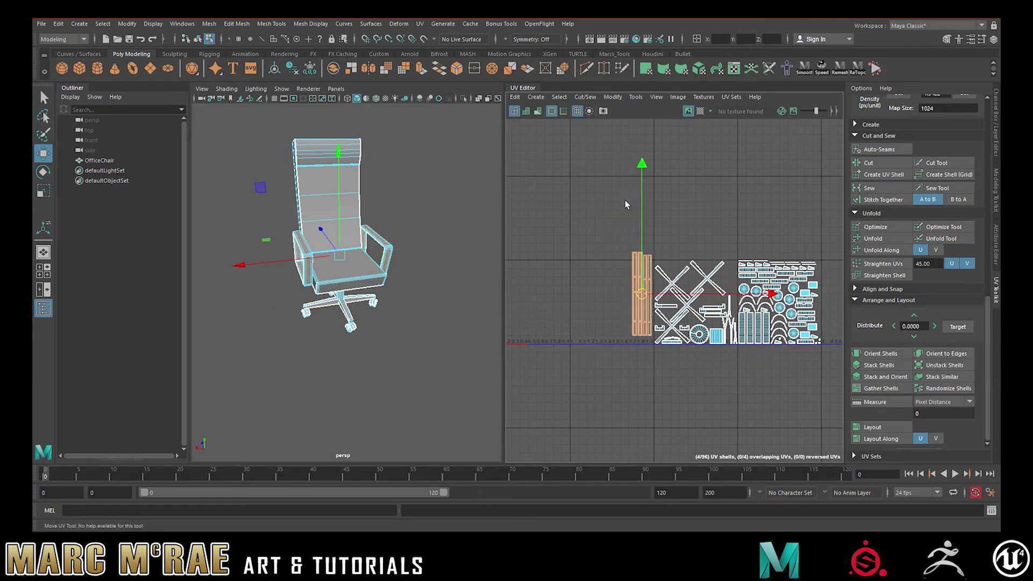
alt+middle_drag(639, 263, 518, 261)
drag(522, 293, 712, 303)
Select the seat and backrest shells beside the U = 0 axis and lay them out in the 0–1 tile.
alt+middle_drag(566, 282, 804, 279)
drag(521, 247, 591, 322)
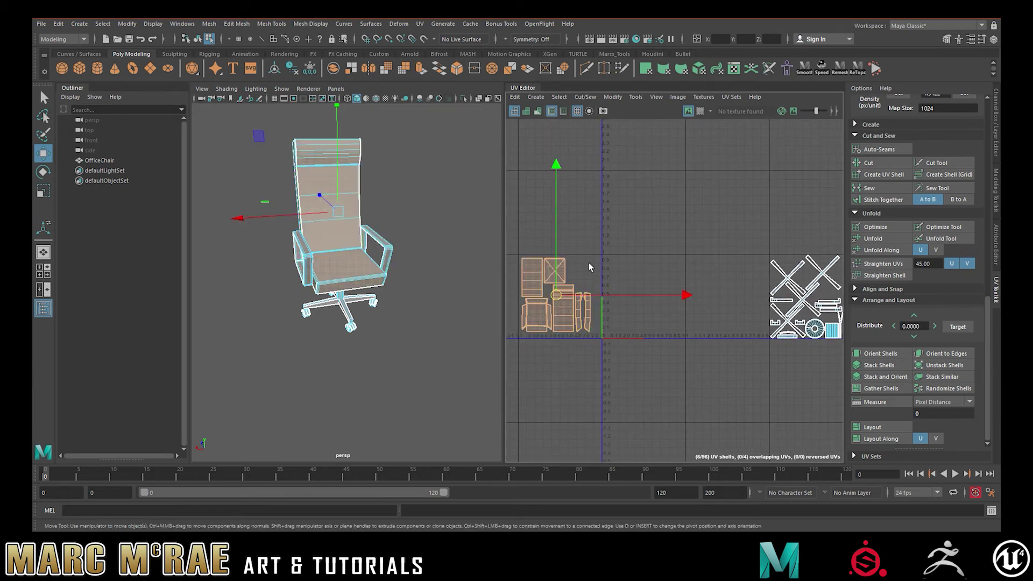
click(874, 427)
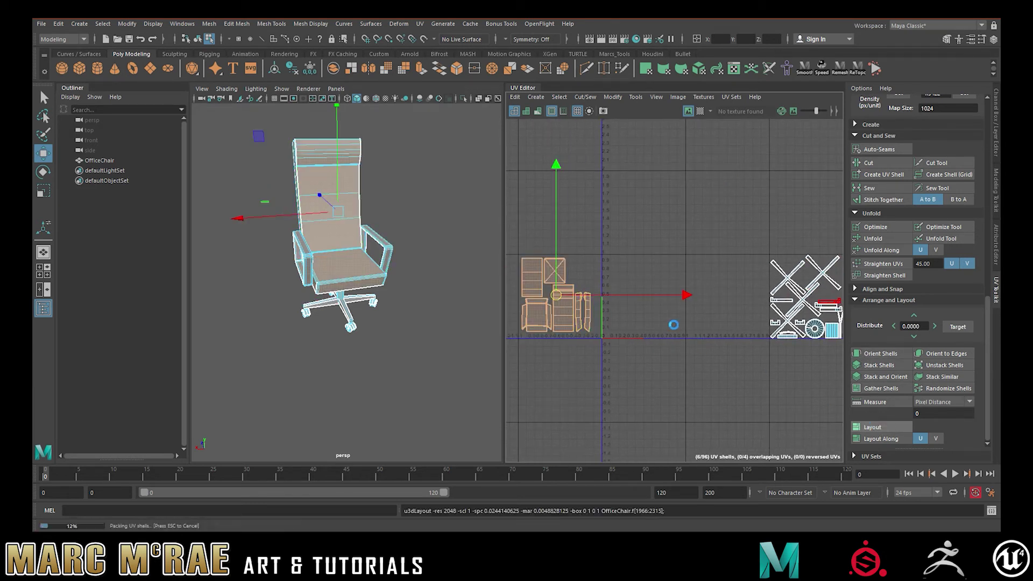
Shift the base, caster and armrest shell groups back one tile along U so they directly follow the seat and backrest tile.
alt+middle_drag(694, 326, 627, 312)
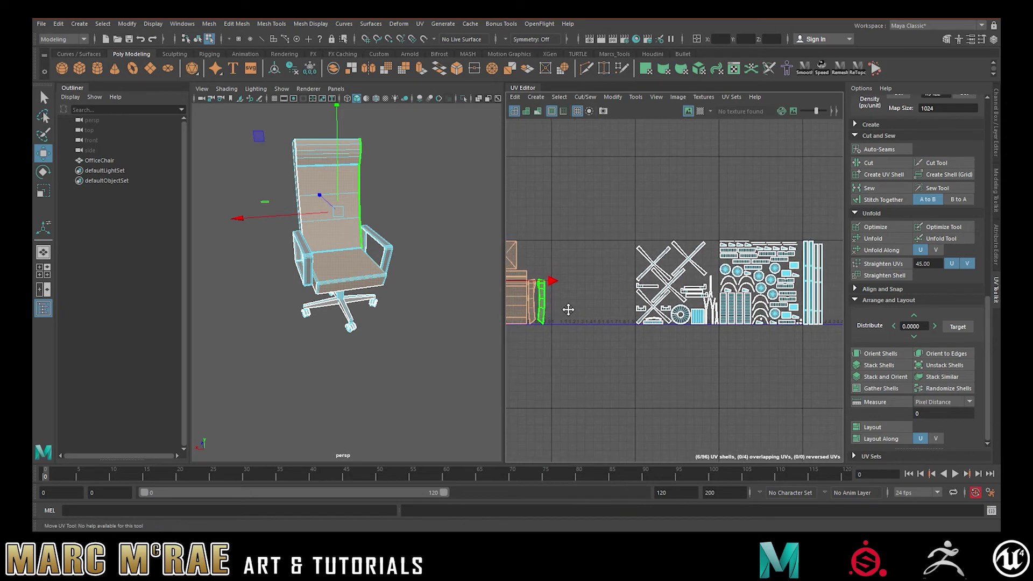
drag(605, 205, 820, 350)
drag(805, 282, 724, 288)
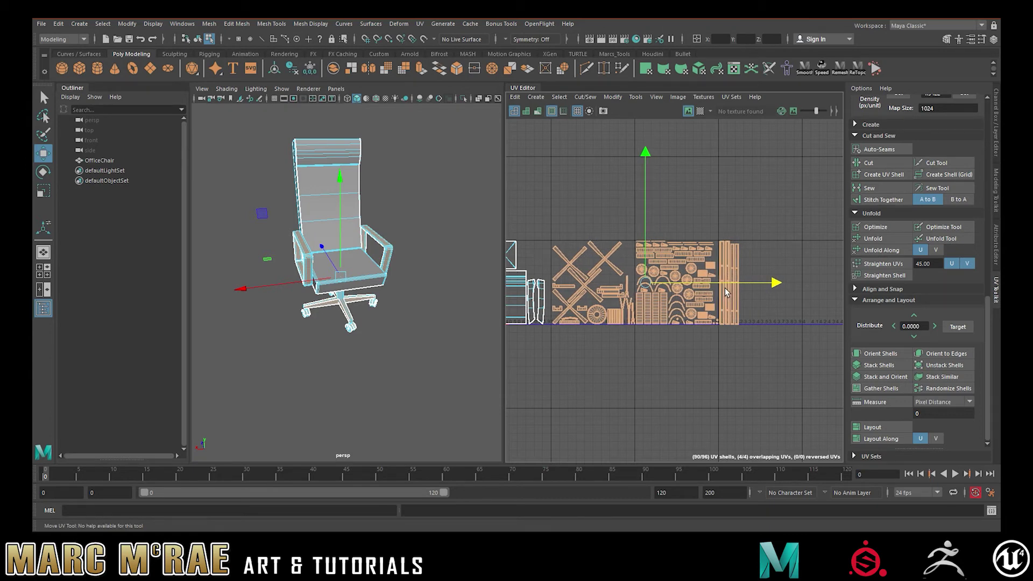
click(766, 350)
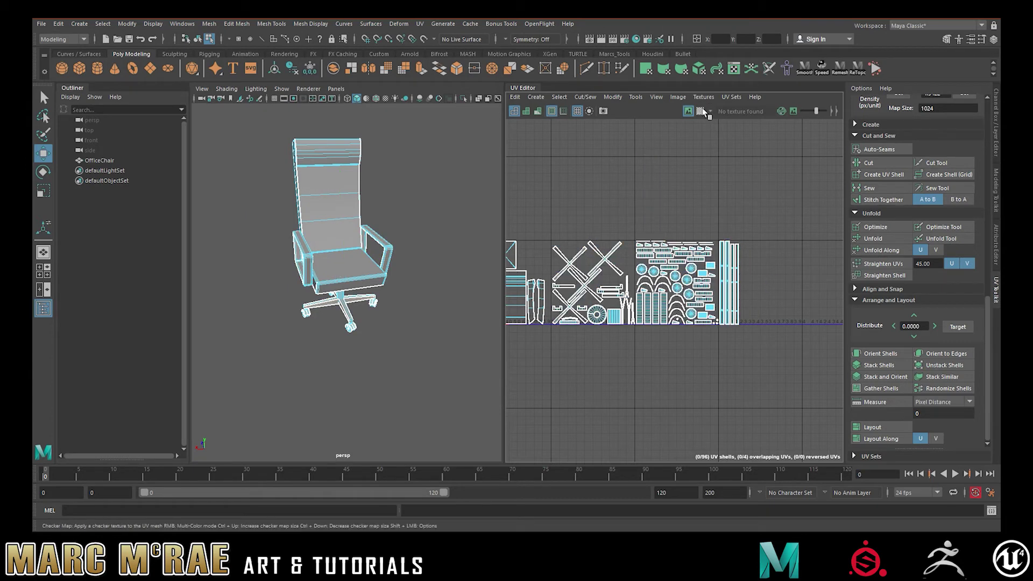
Preview the checker map on the chair and across the UV tiles, and switch it back off.
click(700, 111)
alt+middle_drag(648, 229, 679, 245)
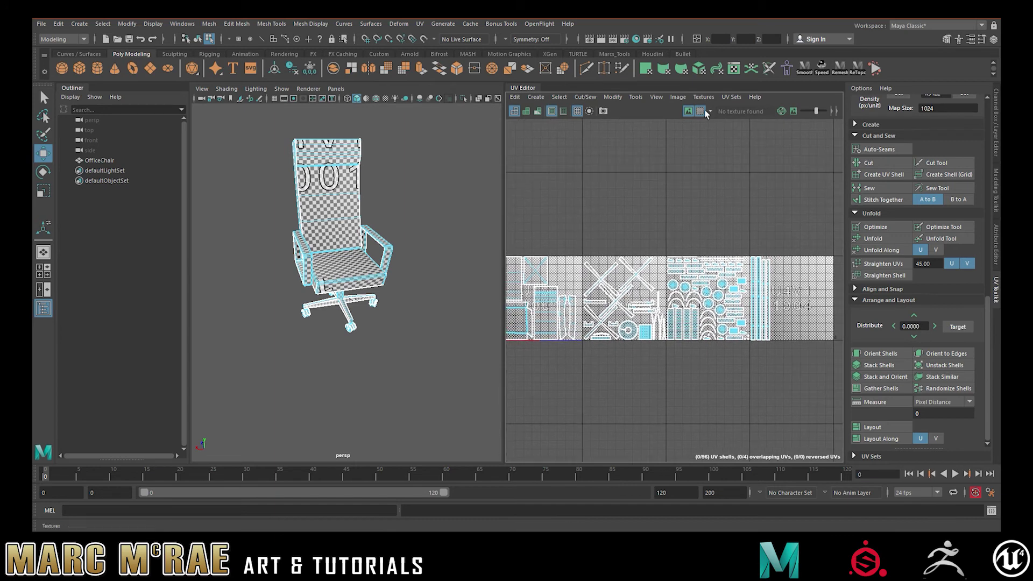
click(701, 111)
Examine the arrangement of the four packed shell groups along the U axis and the surrounding empty tiles.
alt+right_drag(720, 192, 655, 190)
alt+middle_drag(656, 189, 654, 202)
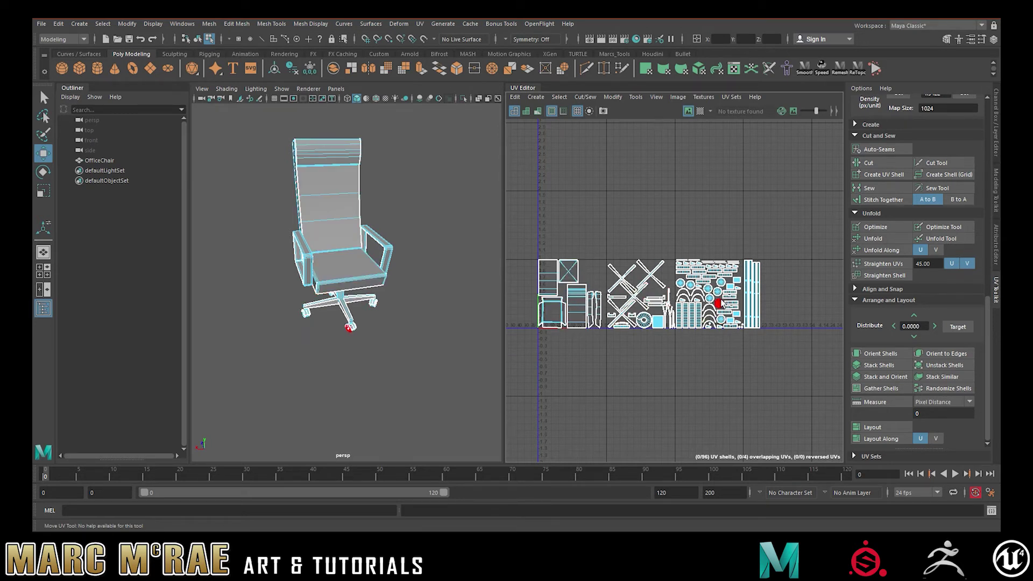
scroll(704, 285, down, 5)
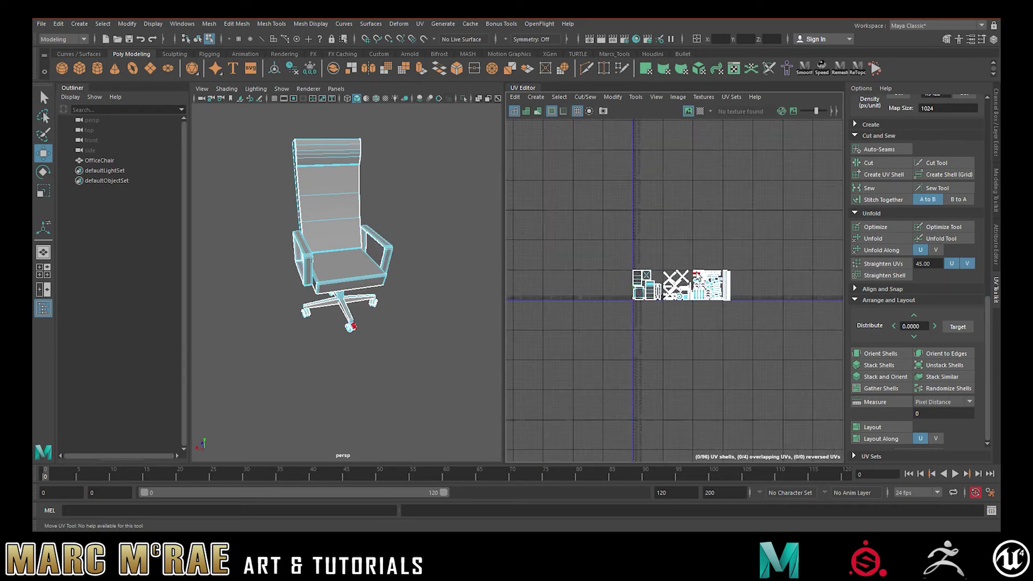
scroll(735, 254, down, 1)
alt+middle_drag(735, 254, 629, 273)
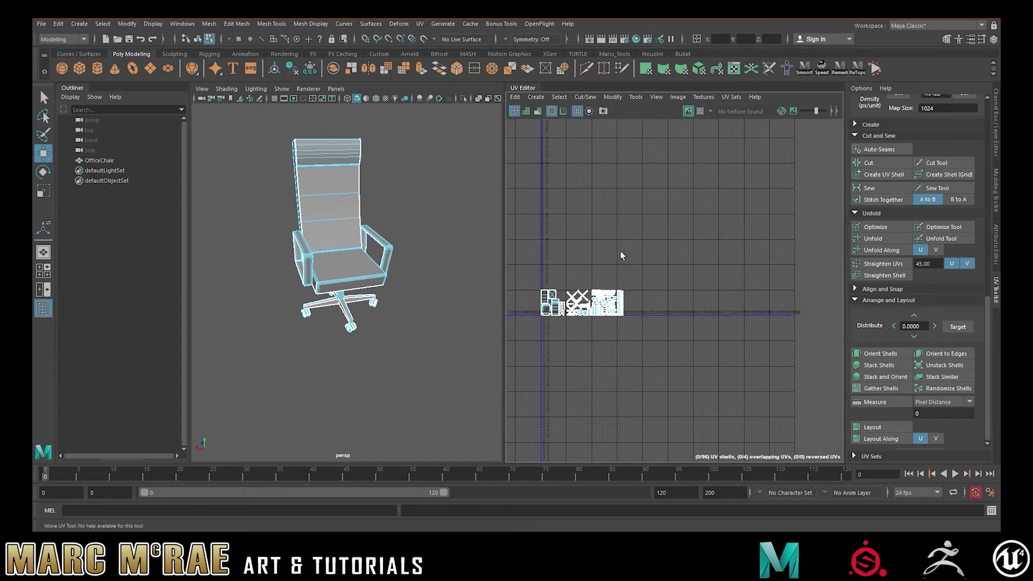
scroll(631, 321, up, 5)
alt+middle_drag(576, 339, 679, 371)
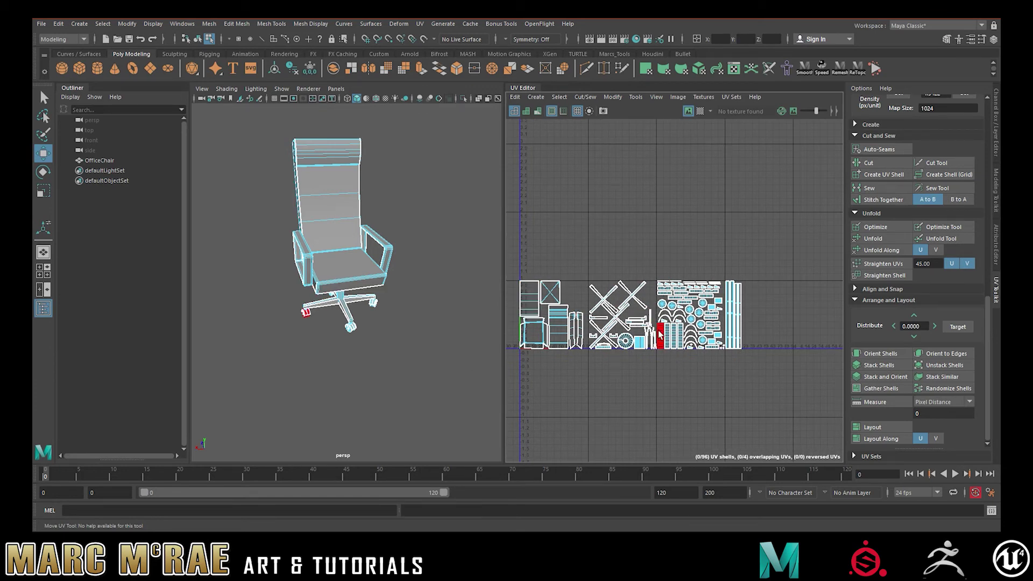
alt+middle_drag(666, 340, 654, 217)
alt+middle_drag(634, 336, 837, 309)
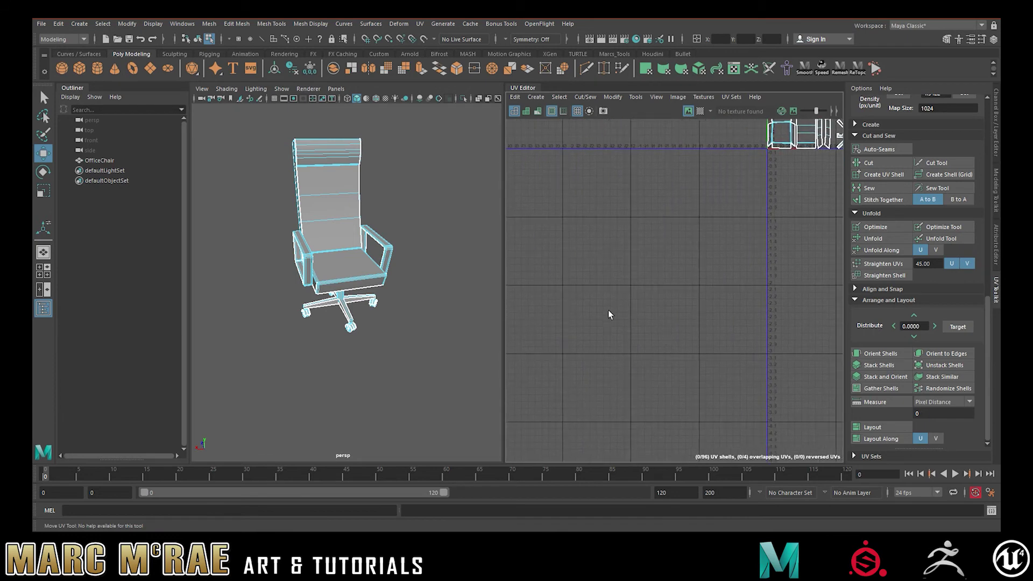
Look over the packed seat, base, caster and armrest tiles from the U = 0 axis outward.
alt+middle_drag(748, 266, 537, 385)
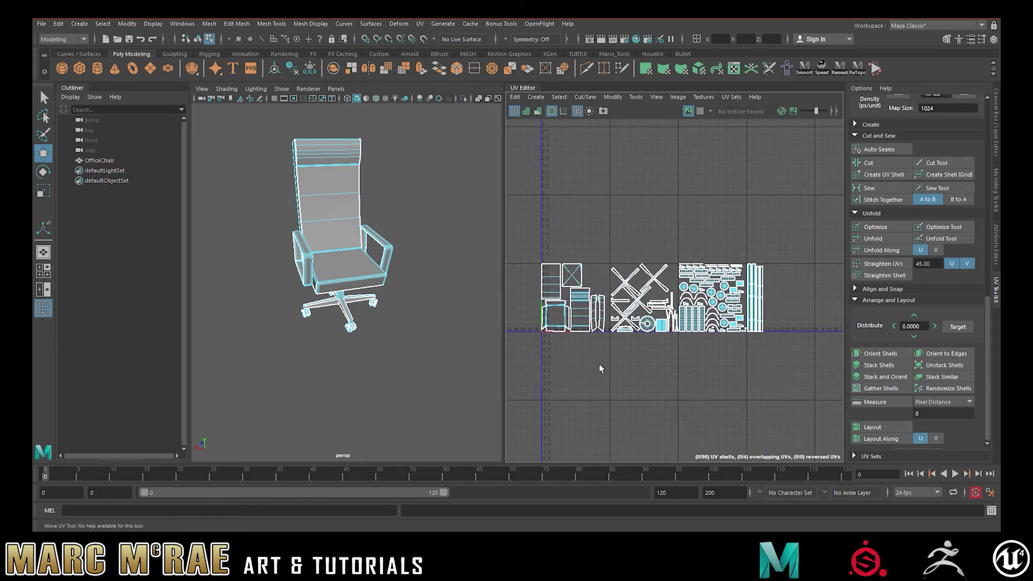
scroll(647, 349, up, 4)
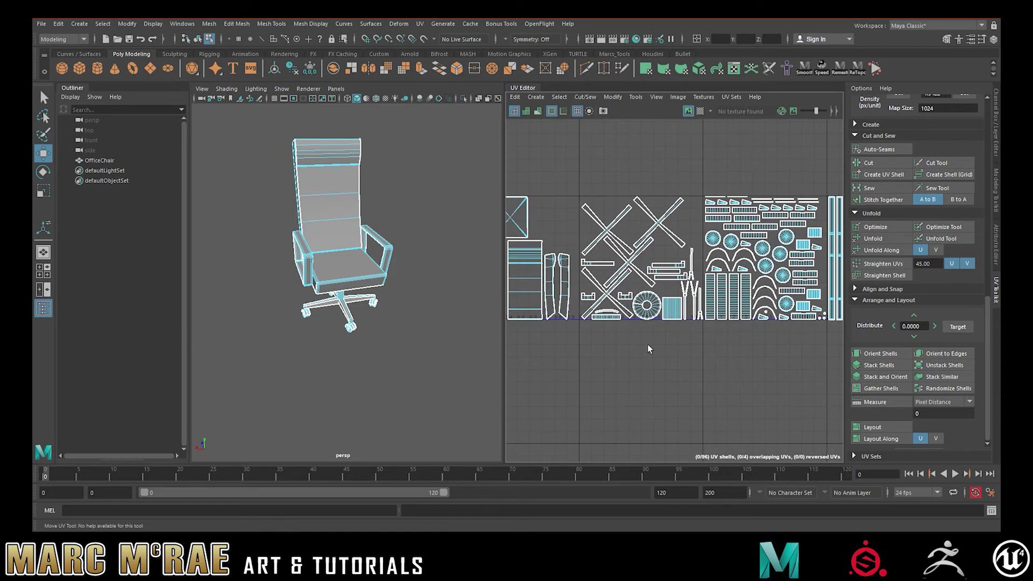
alt+middle_drag(648, 351, 675, 403)
alt+right_drag(710, 396, 613, 386)
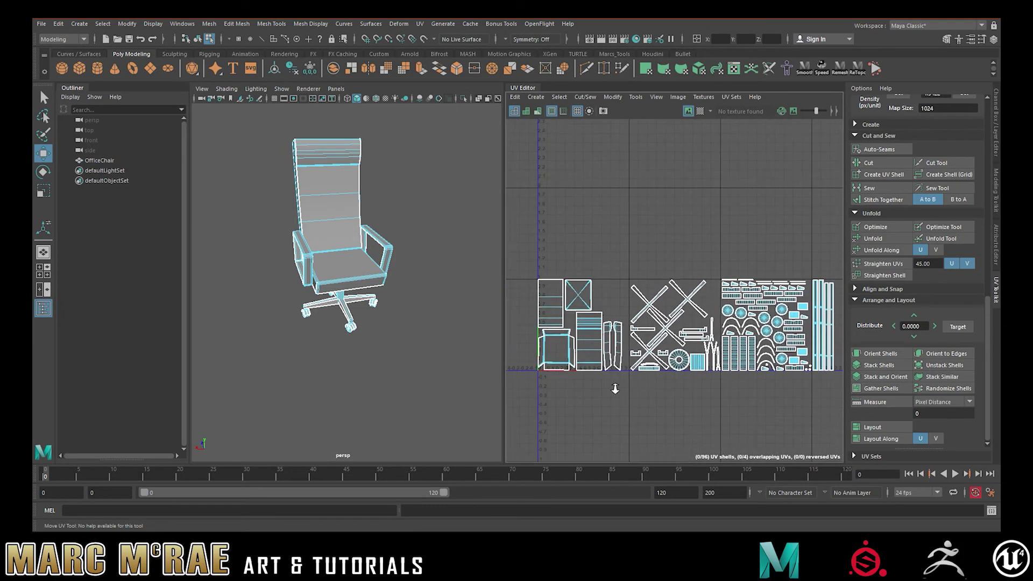
alt+middle_drag(667, 395, 636, 389)
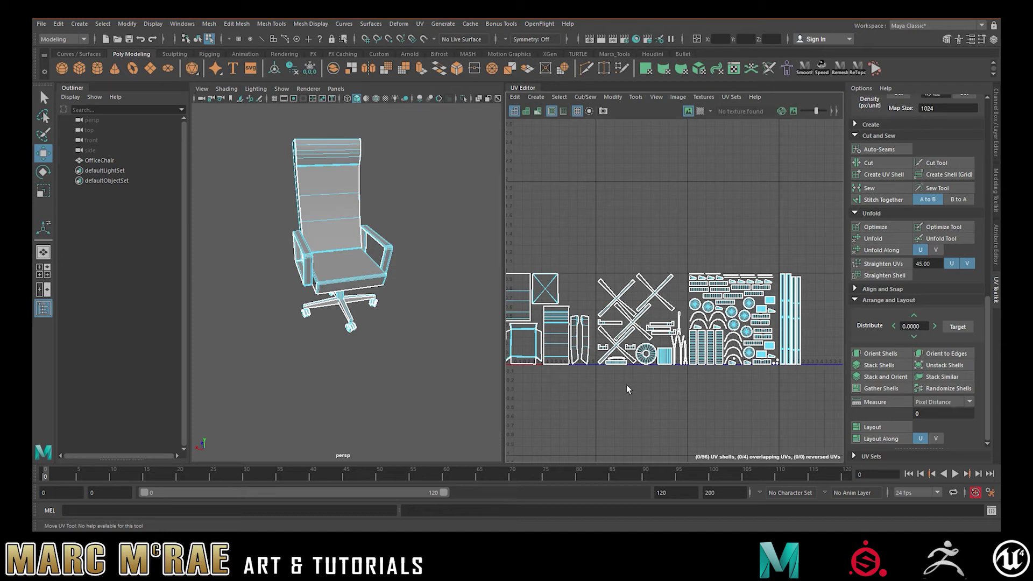
alt+middle_drag(587, 230, 610, 239)
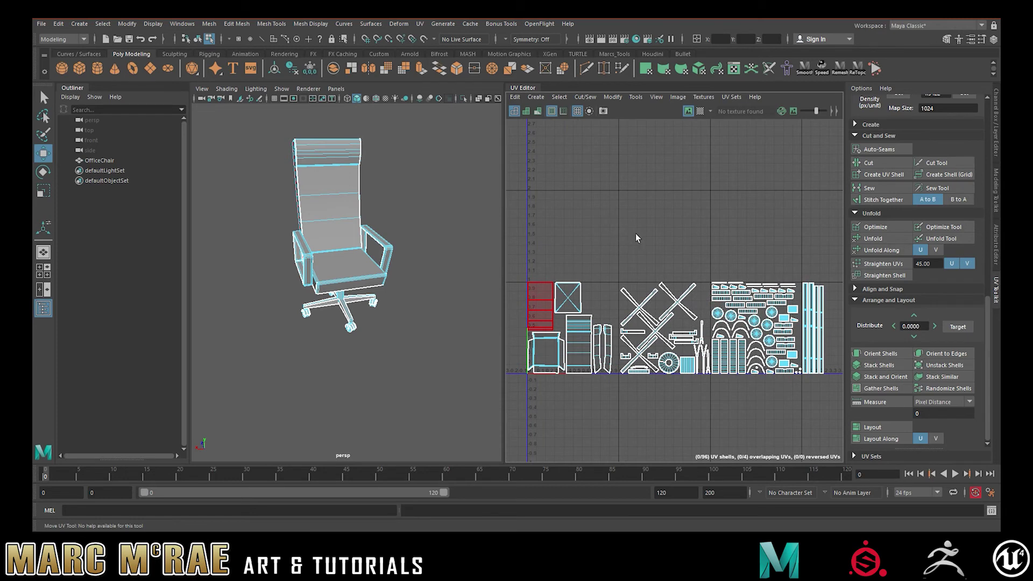
scroll(635, 234, down, 2)
click(589, 229)
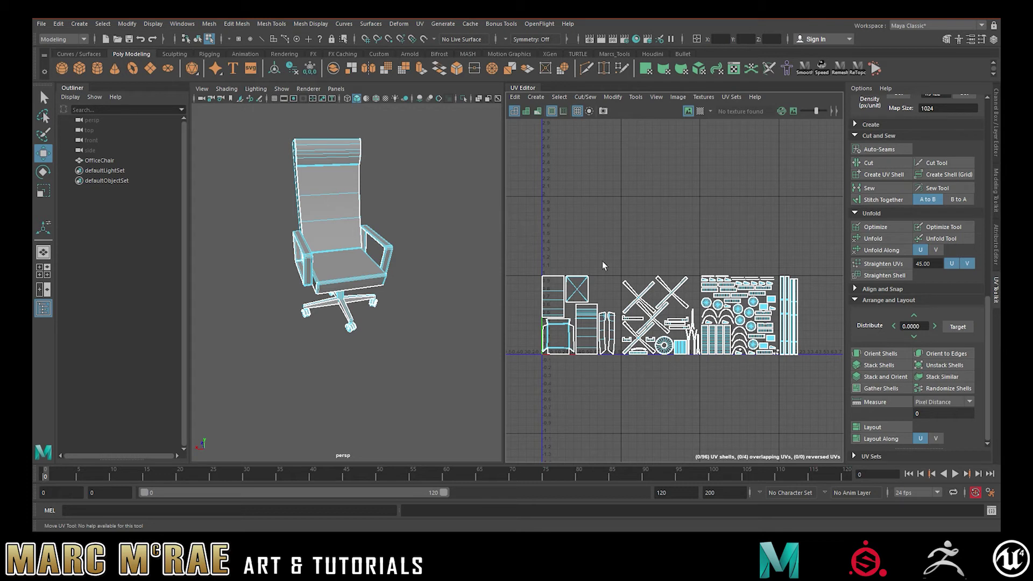
Select all of the chair's UV shells and set the Layout UVs options to 4 tiles in U and 1 in V.
drag(521, 251, 826, 386)
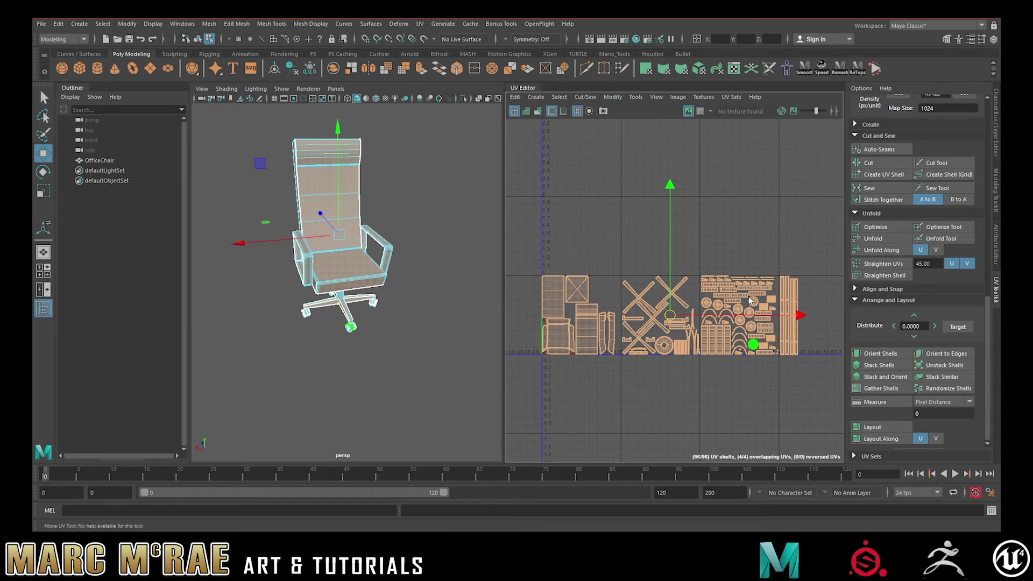
click(613, 97)
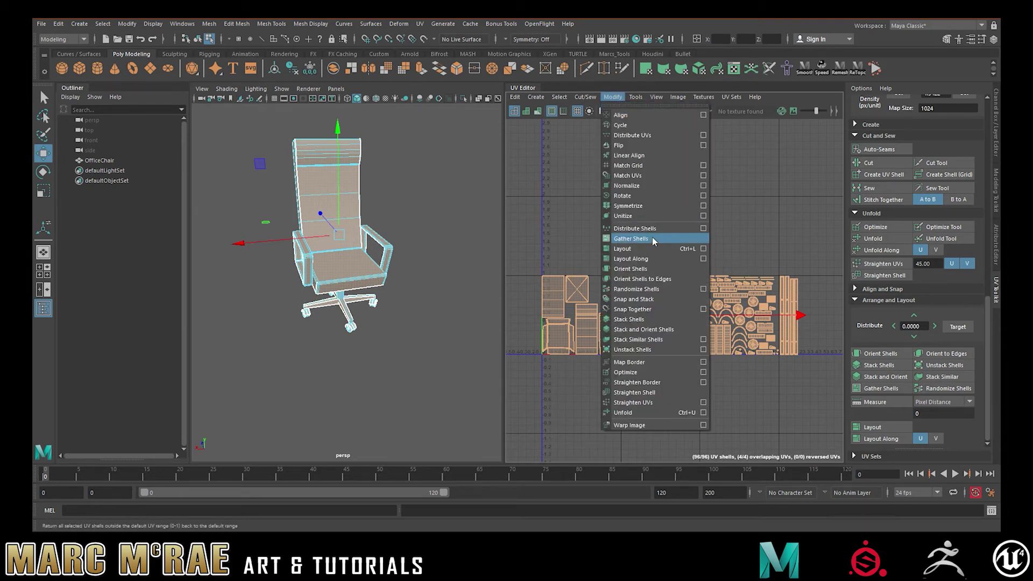
click(703, 250)
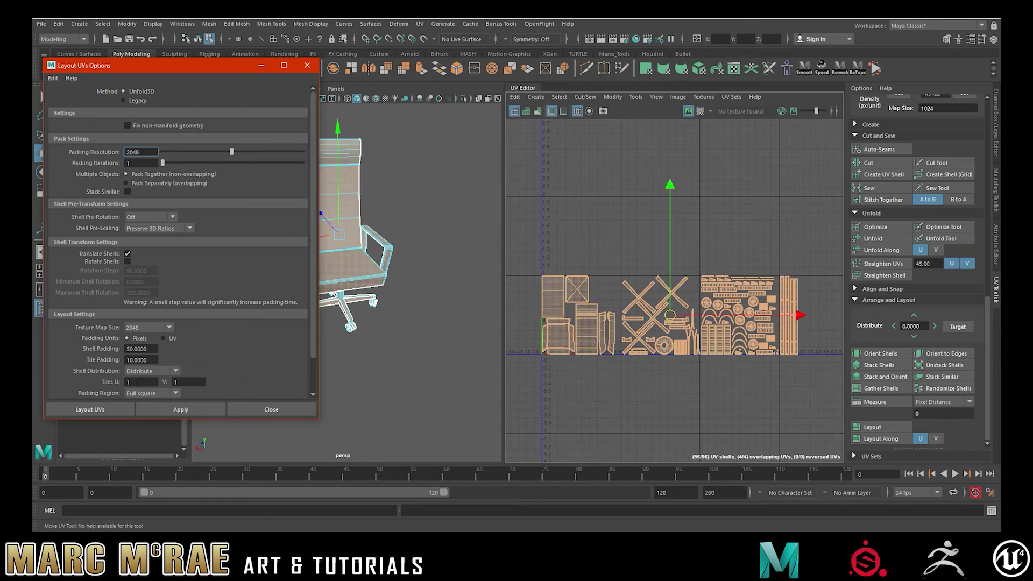
click(139, 382)
text(4)
click(177, 382)
drag(155, 382, 117, 380)
key(Tab)
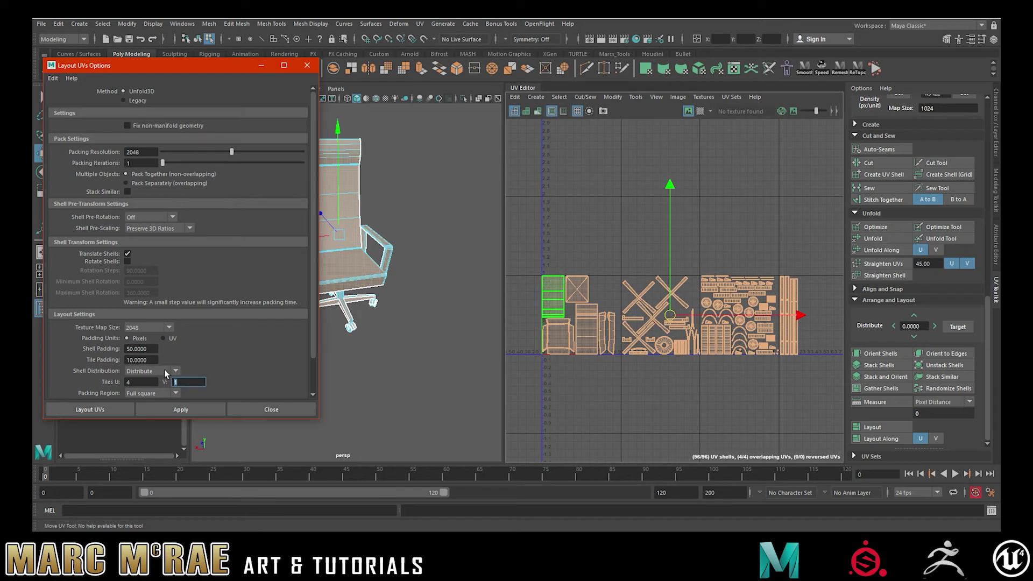
Lay out all shells across the four U tiles, undo that layout and clear the selection.
scroll(183, 350, down, 2)
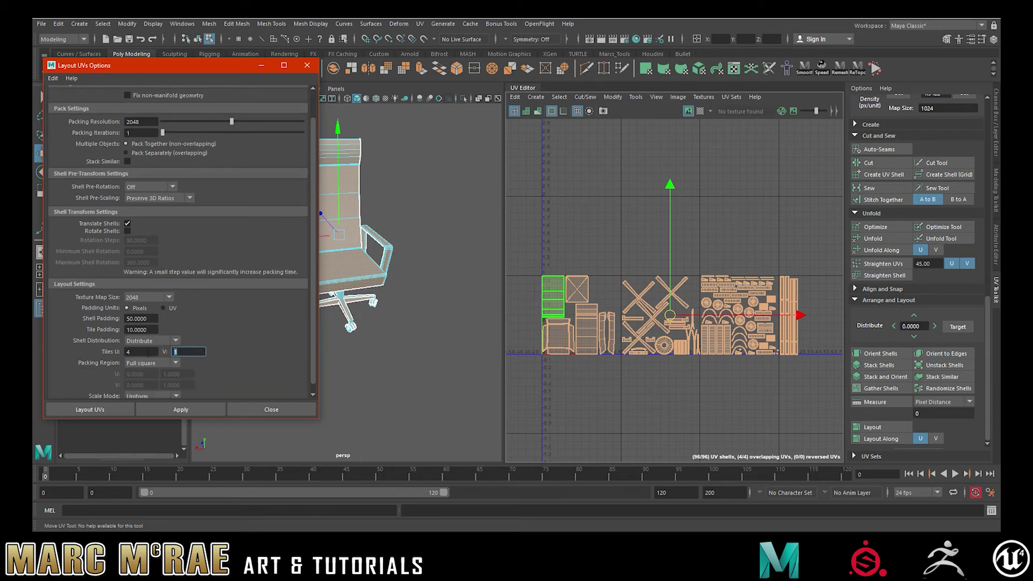
click(162, 407)
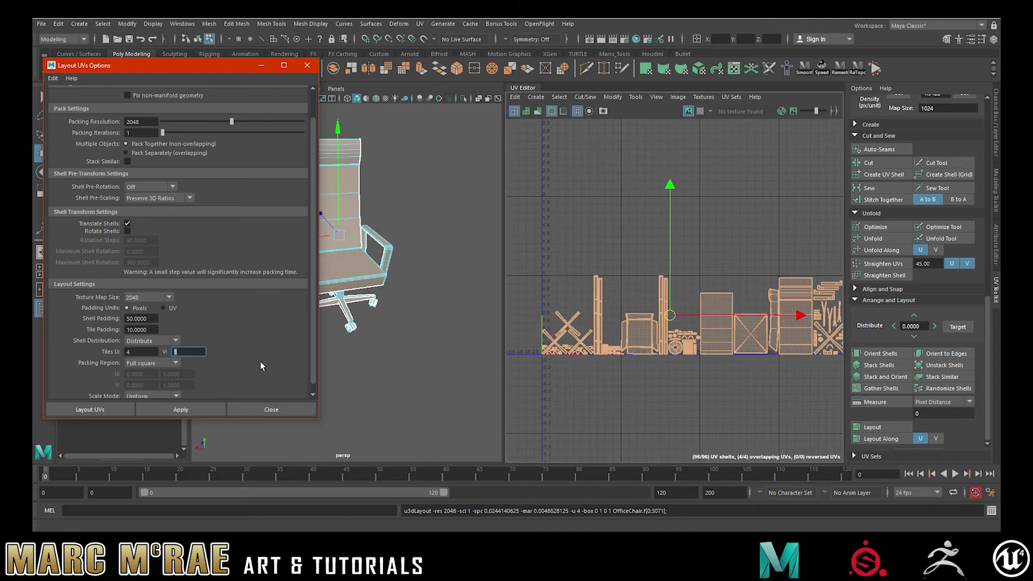
scroll(491, 341, down, 4)
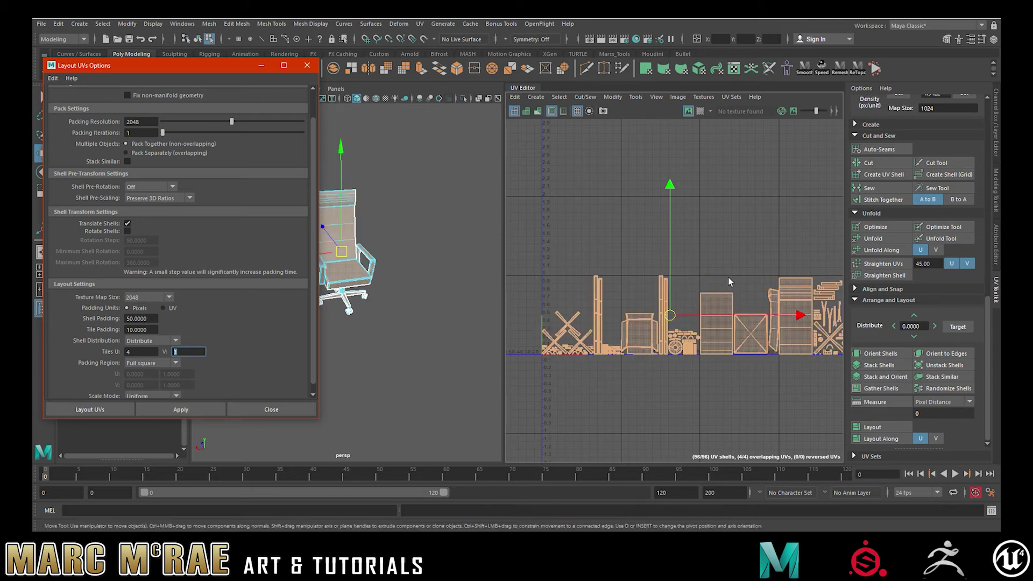
scroll(668, 237, down, 3)
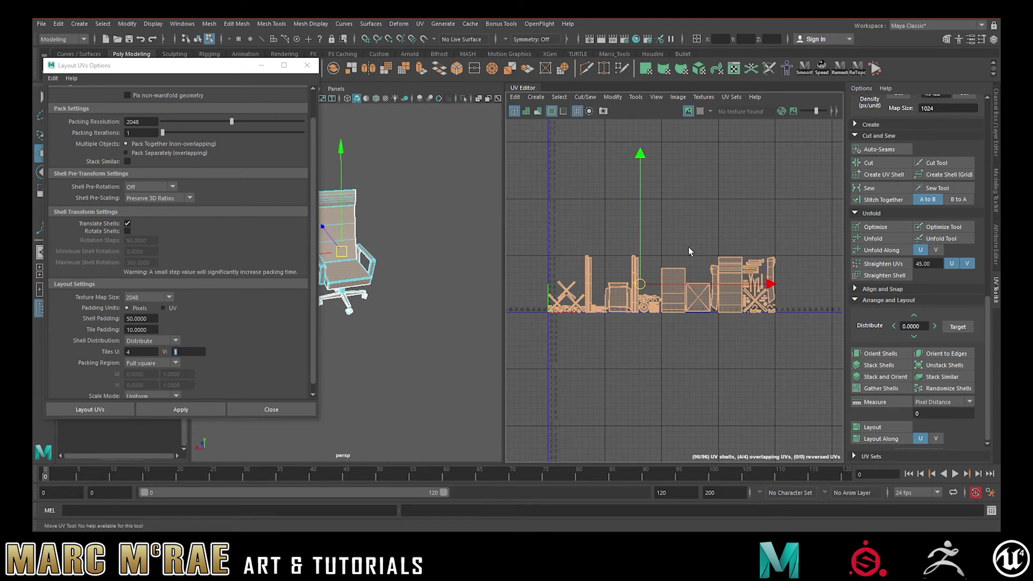
key(ctrl+z)
scroll(711, 347, up, 4)
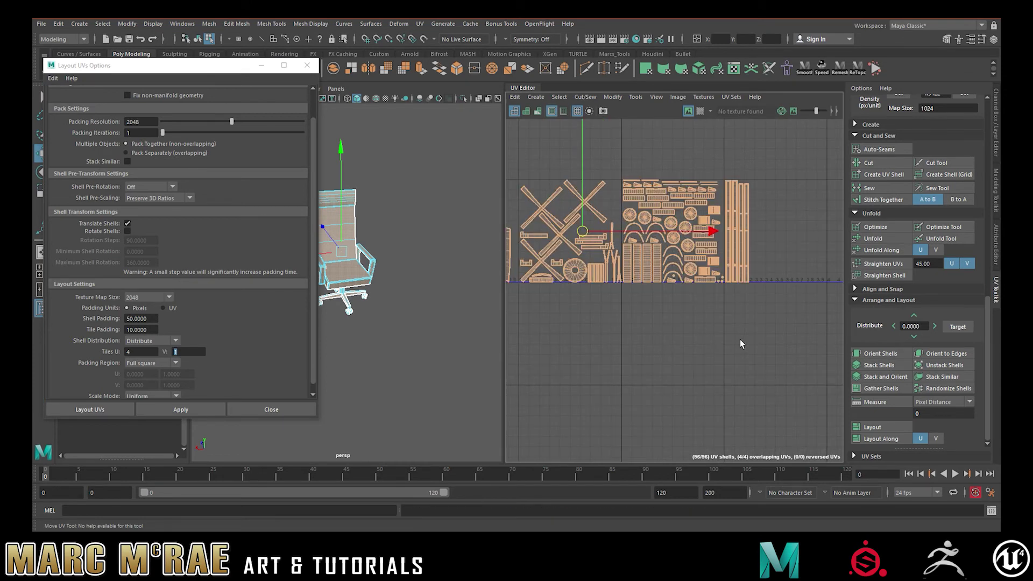
click(740, 339)
scroll(692, 375, up, 3)
scroll(743, 396, down, 2)
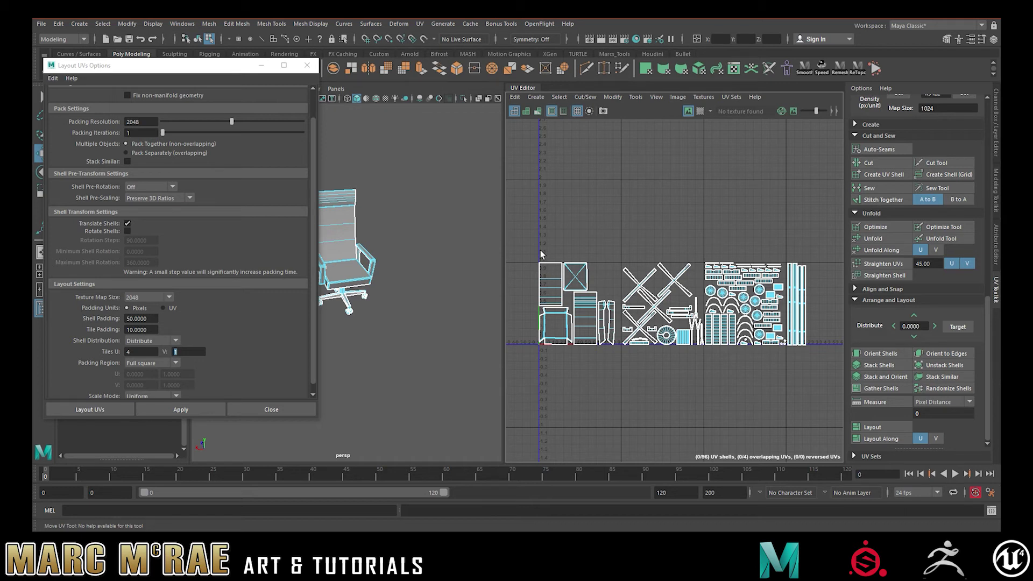
Reselect every UV shell of the chair and lay them out together across the four U tiles.
key(shift+z)
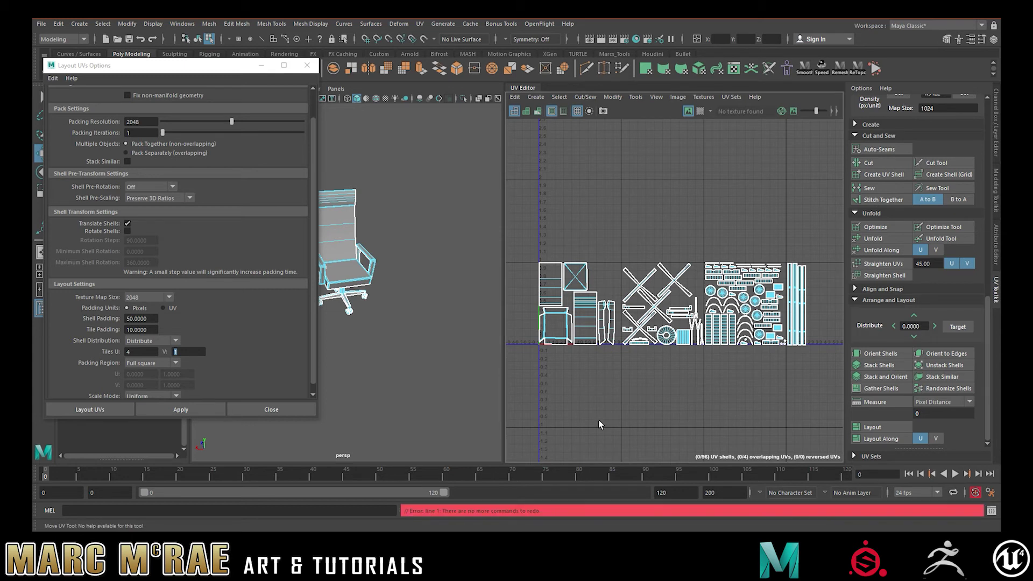
click(202, 405)
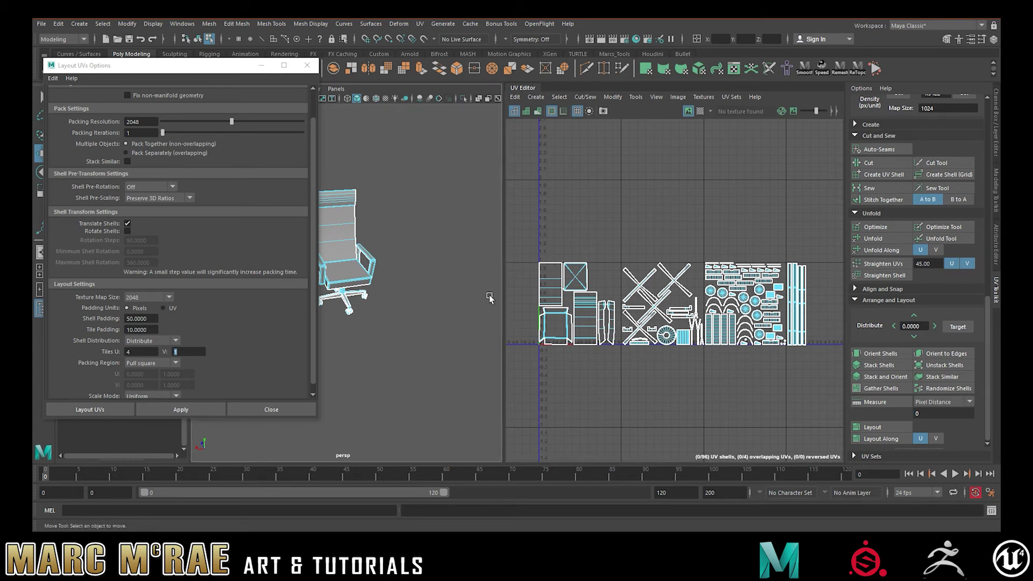
drag(524, 254, 810, 397)
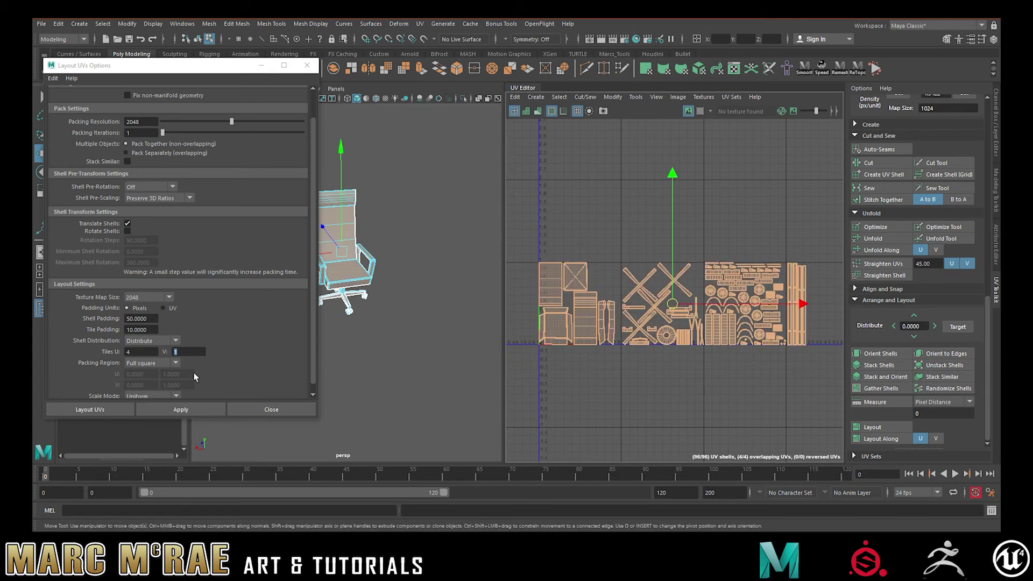
click(177, 410)
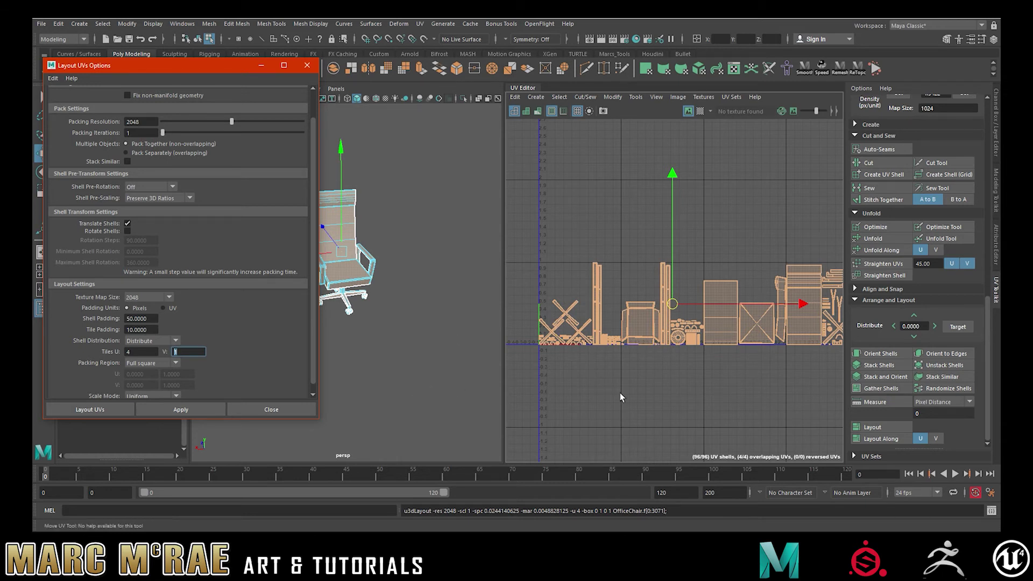
alt+middle_drag(818, 328, 756, 335)
alt+right_drag(756, 335, 712, 329)
mouse_move(713, 329)
alt+middle_down()
mouse_move(682, 317)
mouse_move(724, 340)
alt+middle_up()
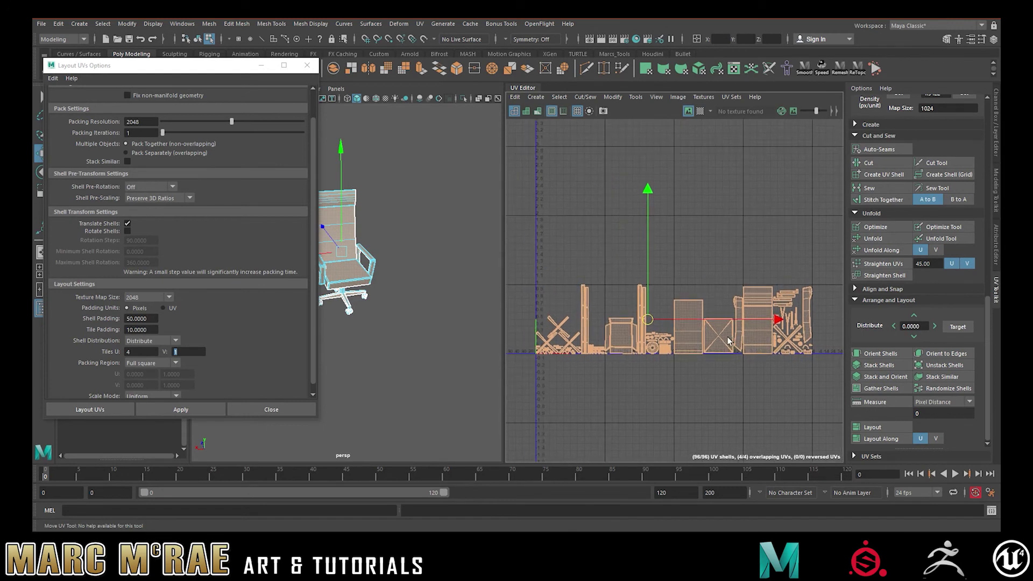
Set the texel density of all the chair's shells to 10 px/unit at a map size of 1024.
drag(532, 261, 822, 401)
scroll(907, 233, up, 3)
scroll(907, 234, up, 5)
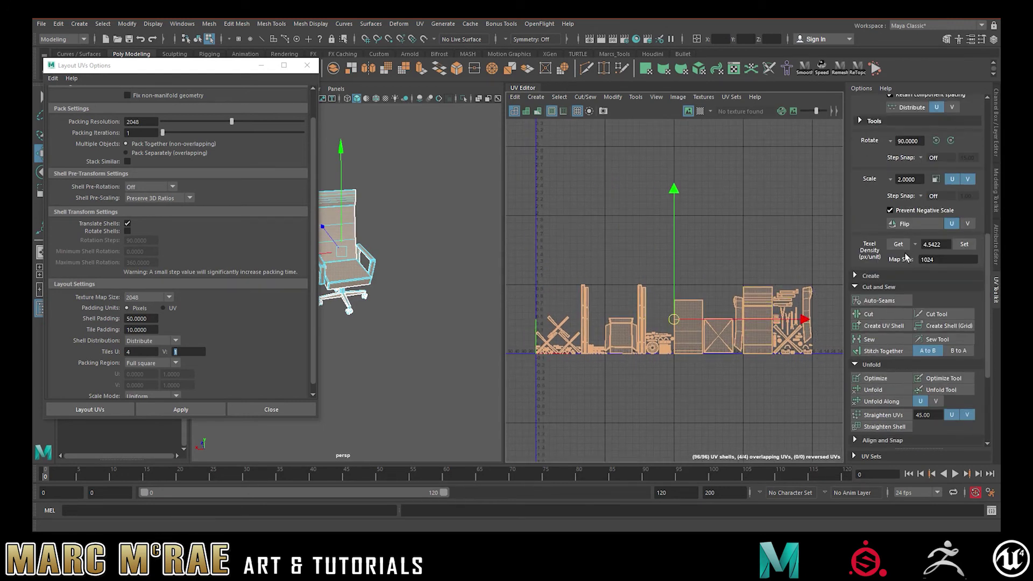
alt+middle_drag(764, 264, 673, 249)
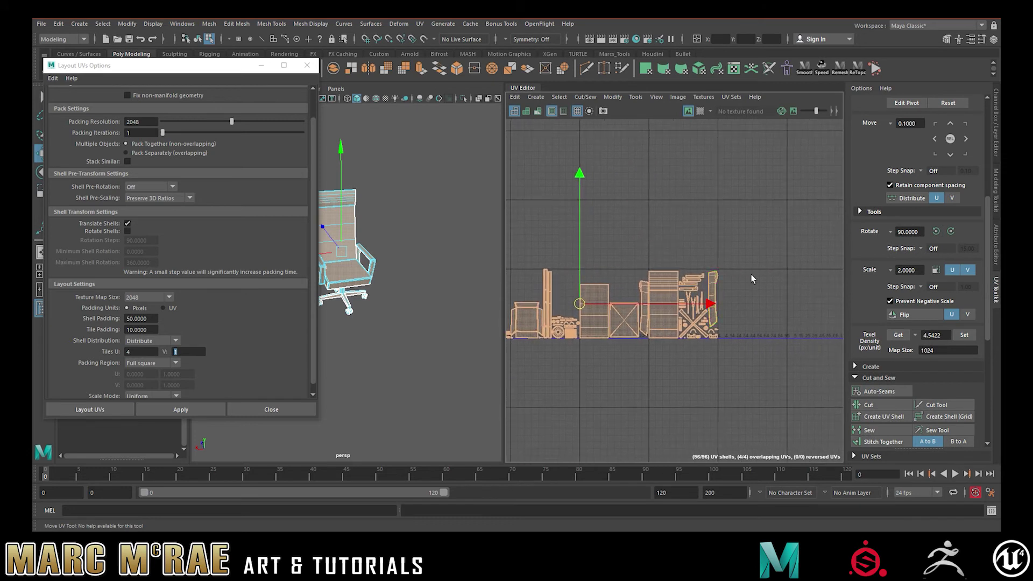
scroll(908, 247, up, 2)
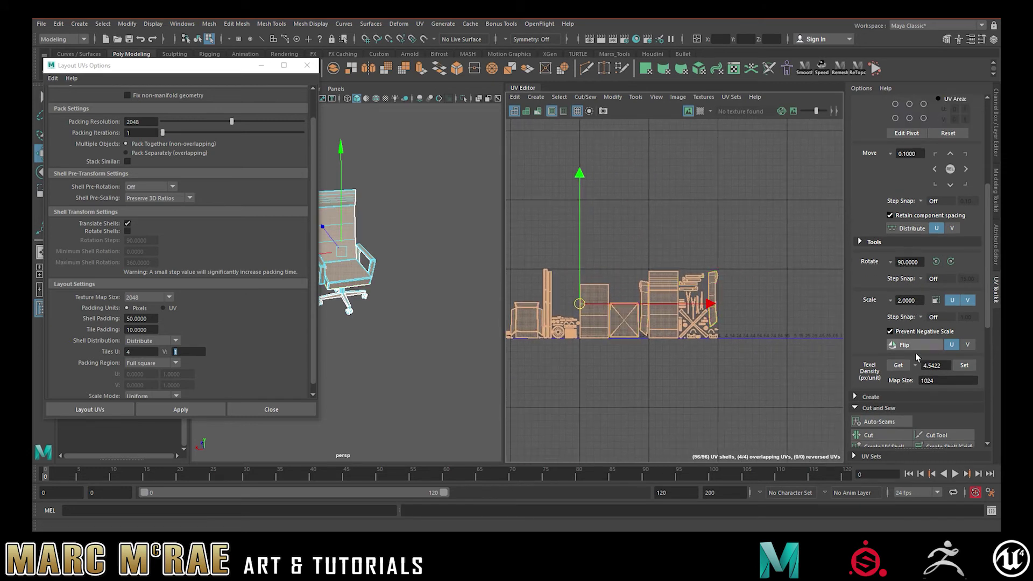
alt+middle_drag(676, 363, 737, 373)
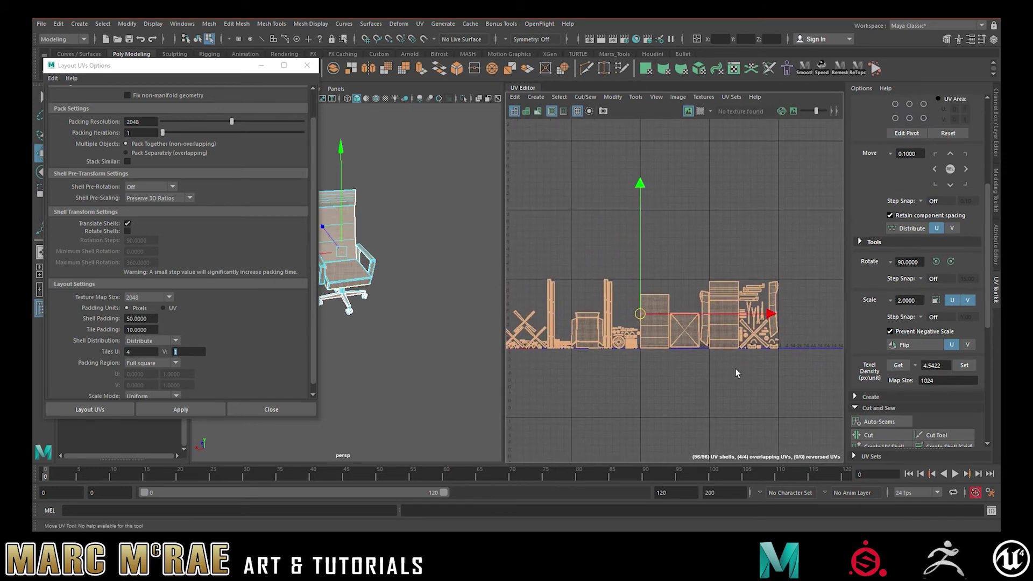
click(938, 365)
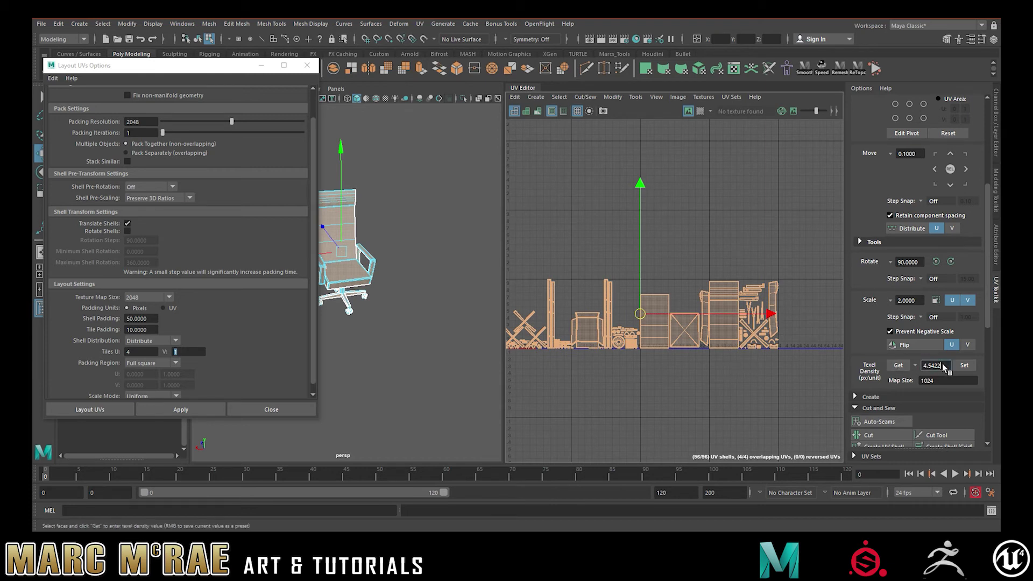
text(10)
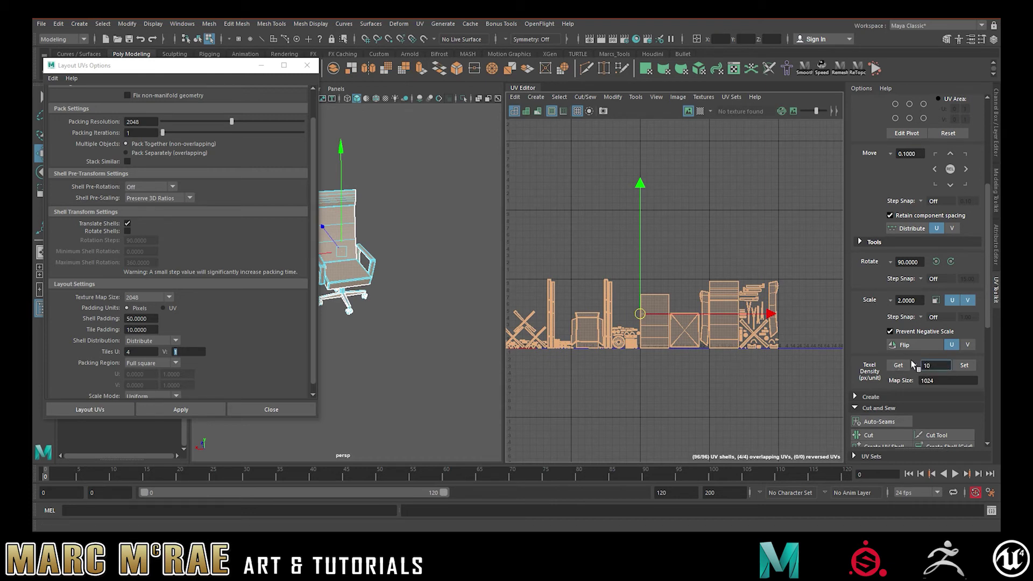
click(963, 365)
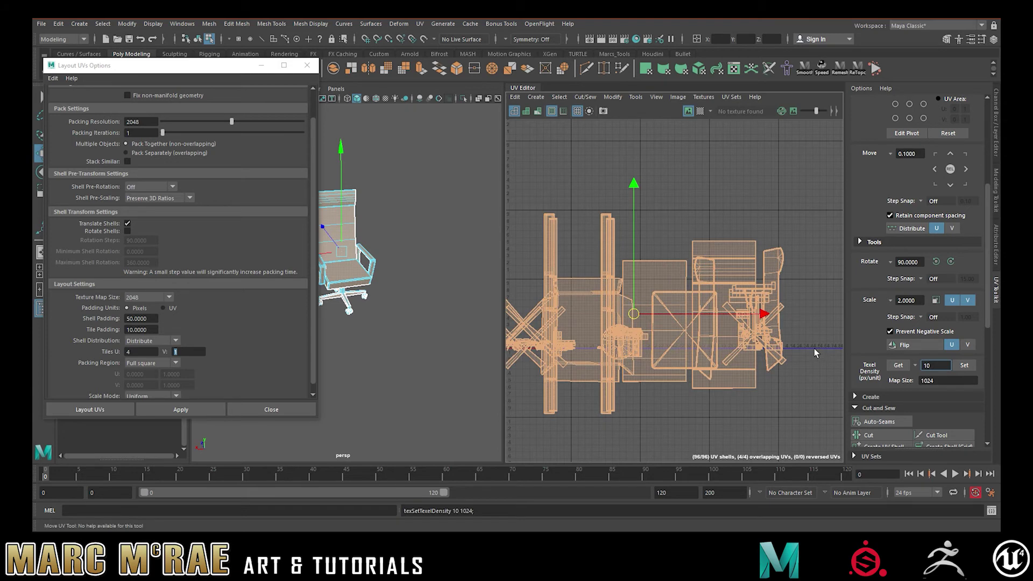
alt+middle_drag(708, 389, 780, 404)
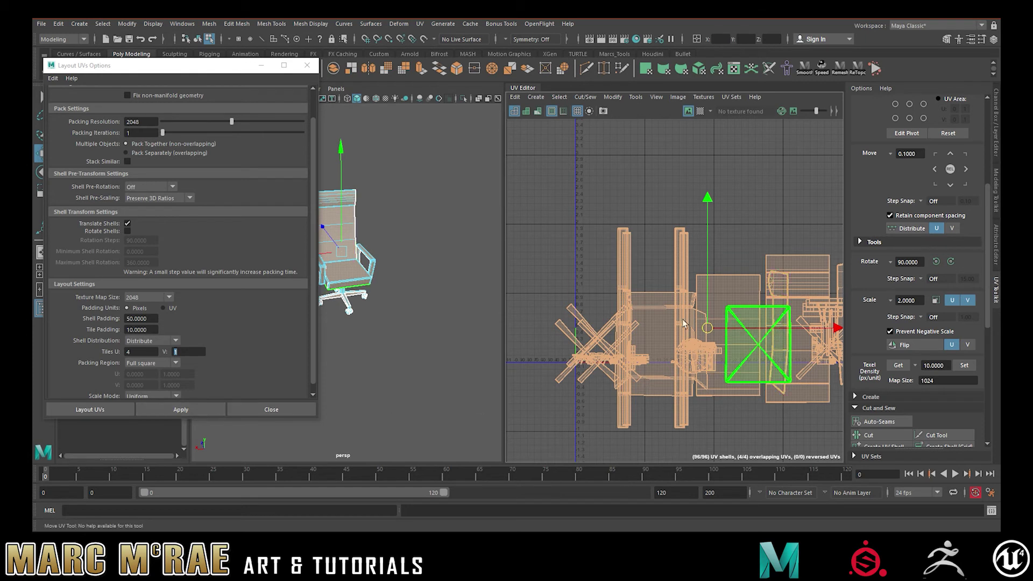
Set Shell Pre-Scaling to Off and lay out the shells again across the four U tiles.
click(156, 199)
click(143, 209)
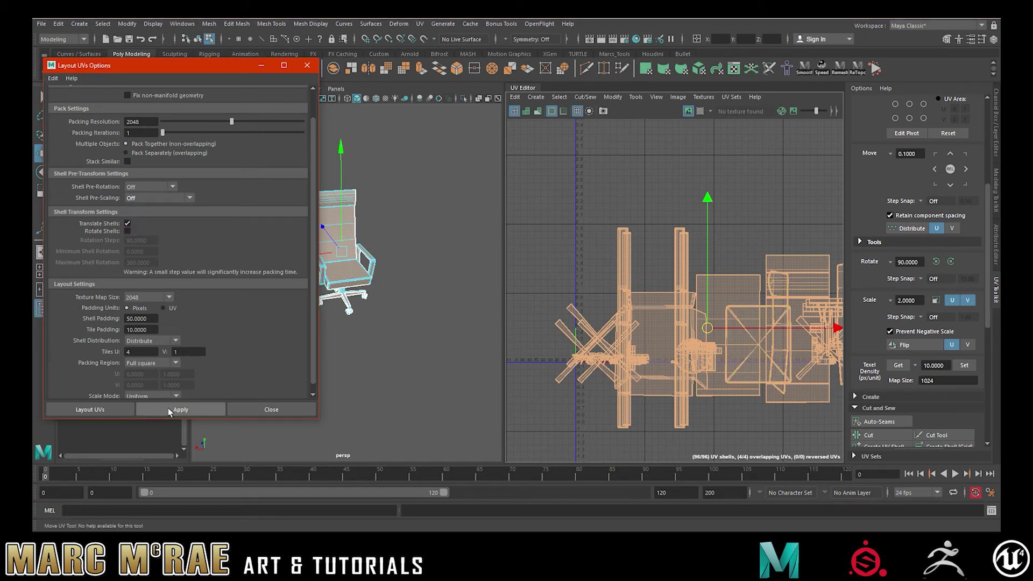
click(168, 408)
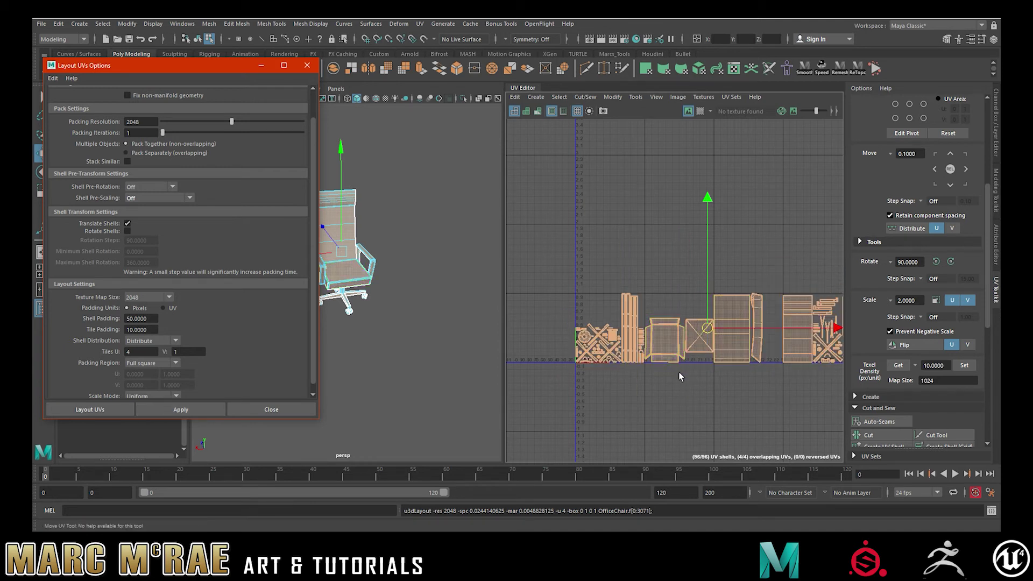
alt+middle_drag(694, 373, 610, 373)
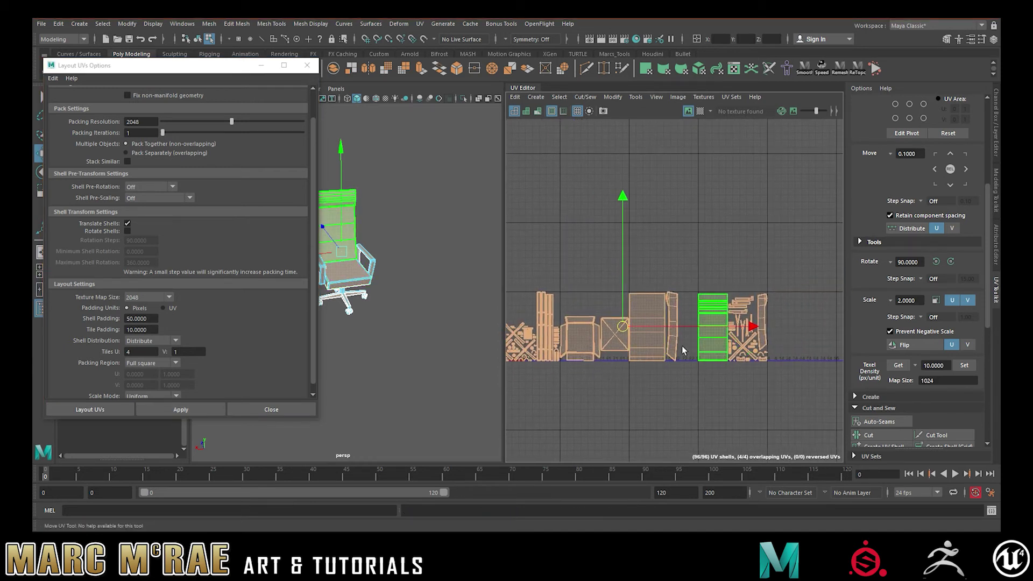
Select the backrest shell, get its texel density and open the map size value for editing.
alt+middle_drag(711, 343, 728, 347)
click(729, 349)
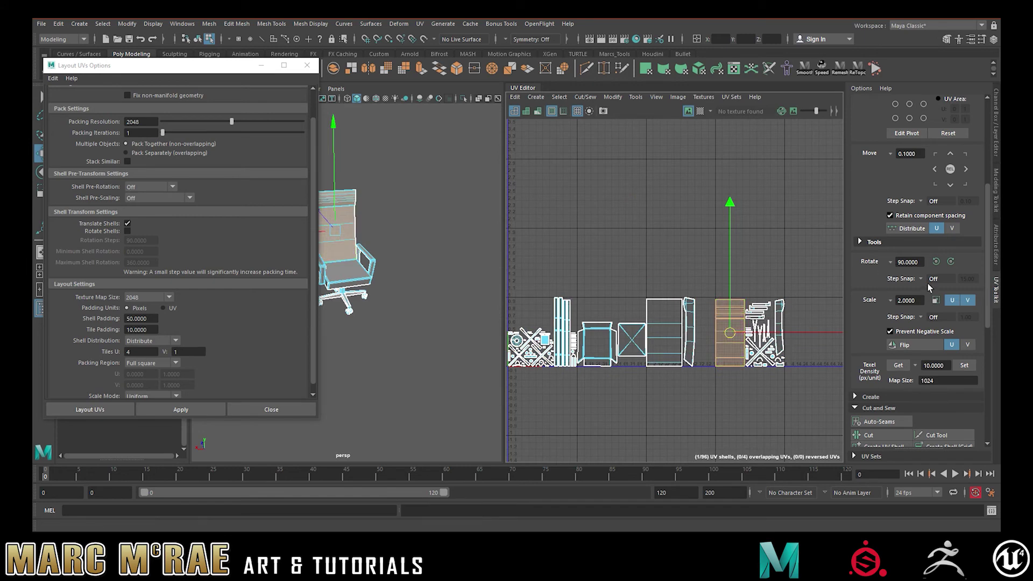
click(897, 365)
alt+middle_drag(679, 390, 726, 388)
mouse_move(726, 388)
alt+right_down()
mouse_move(699, 388)
mouse_move(726, 383)
alt+right_up()
alt+middle_drag(726, 383, 691, 359)
alt+right_drag(698, 369, 826, 377)
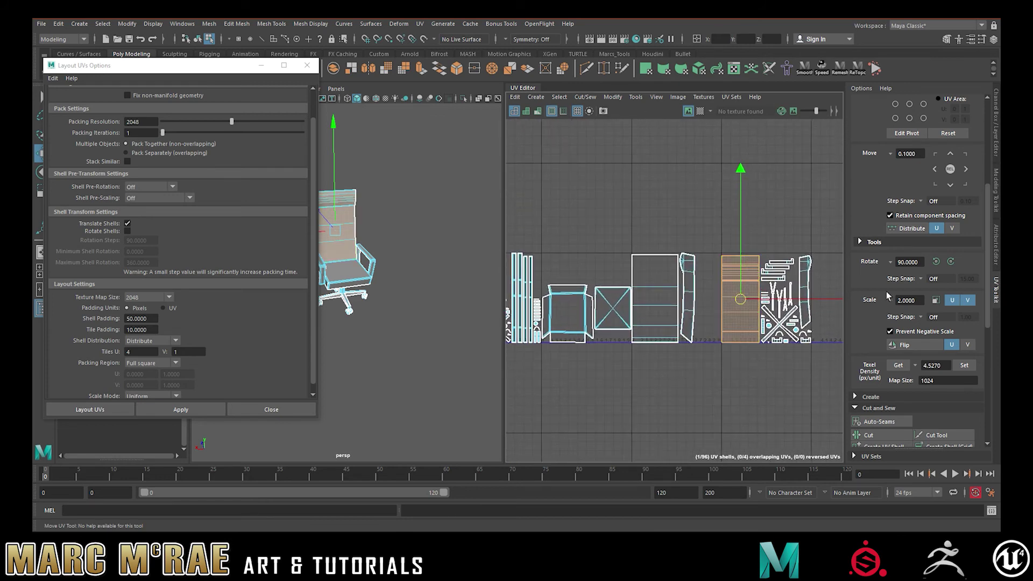
double_click(926, 380)
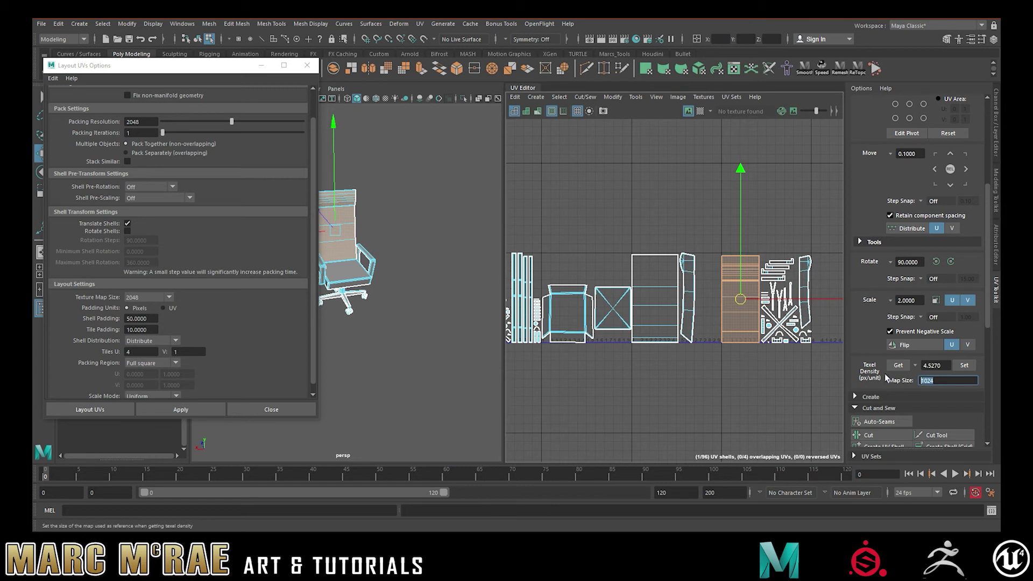
Set the texel density map size to 2048 and get the backrest shell's texel density.
text(201)
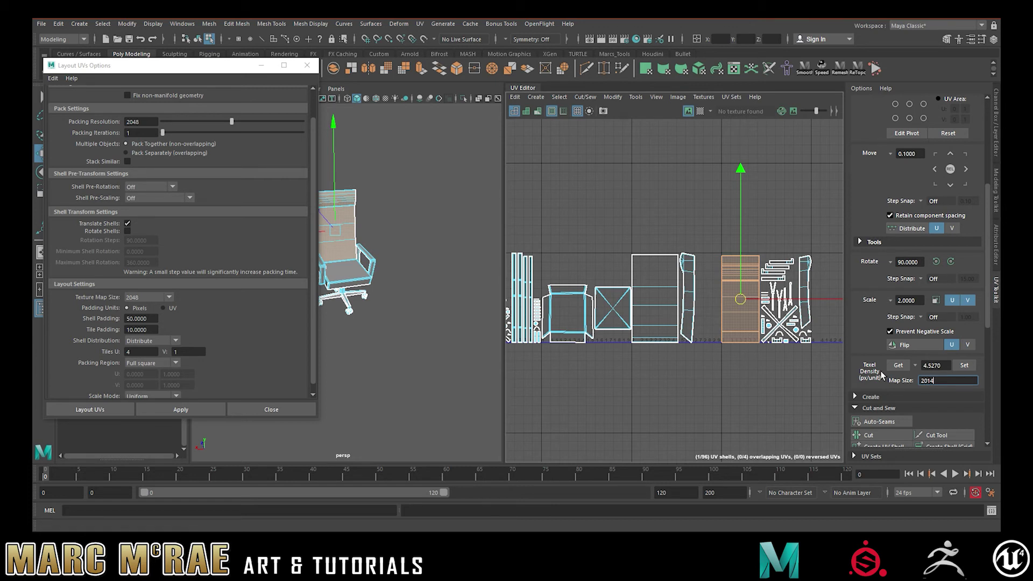
text(8)
key(Return)
click(898, 365)
alt+middle_drag(687, 354, 706, 366)
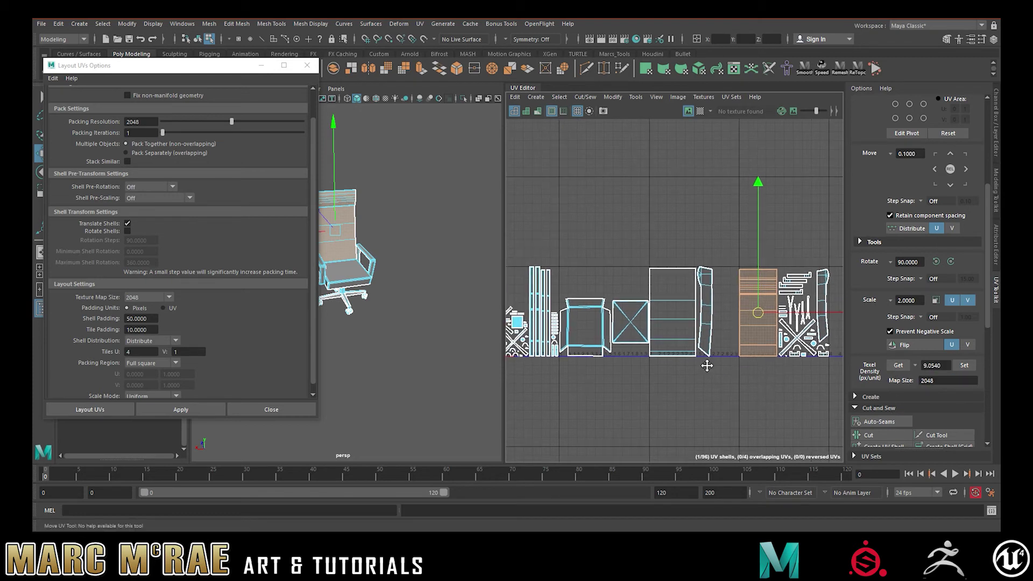
alt+right_drag(707, 367, 676, 380)
alt+middle_drag(676, 379, 679, 380)
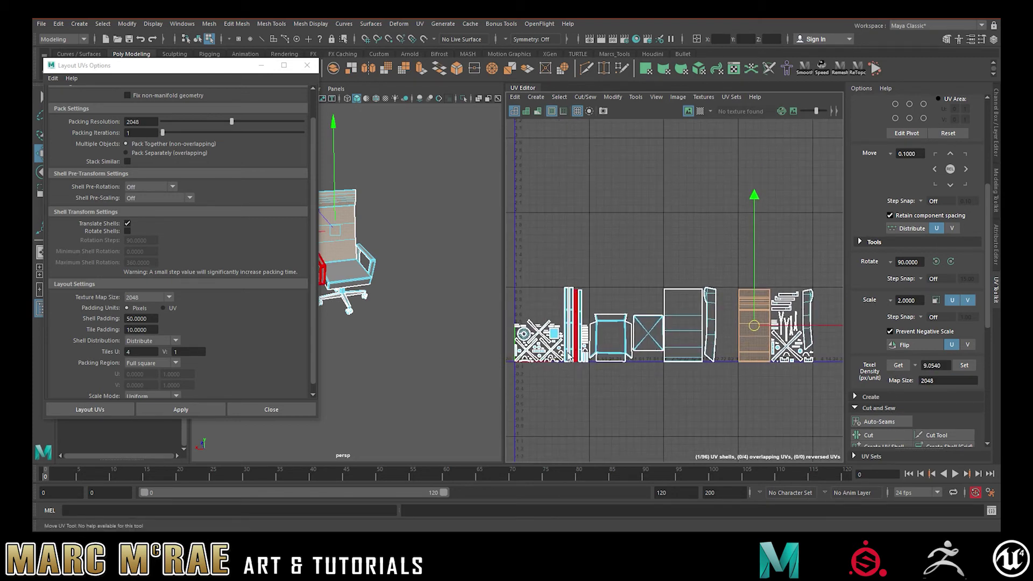
Get the texel density of several small shells in the first tile for comparison with the backrest.
click(554, 333)
click(907, 364)
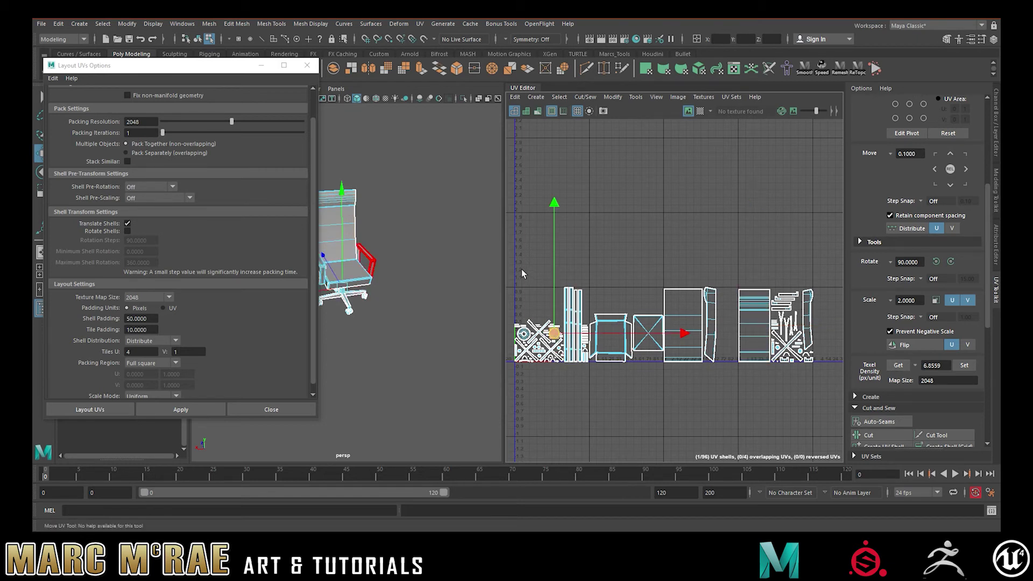
drag(515, 269, 585, 384)
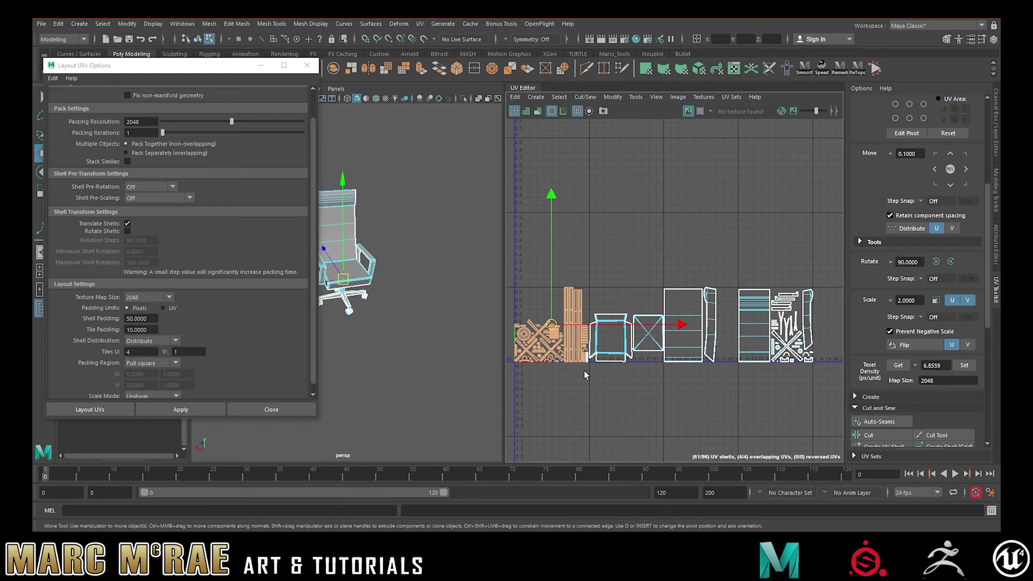
click(583, 334)
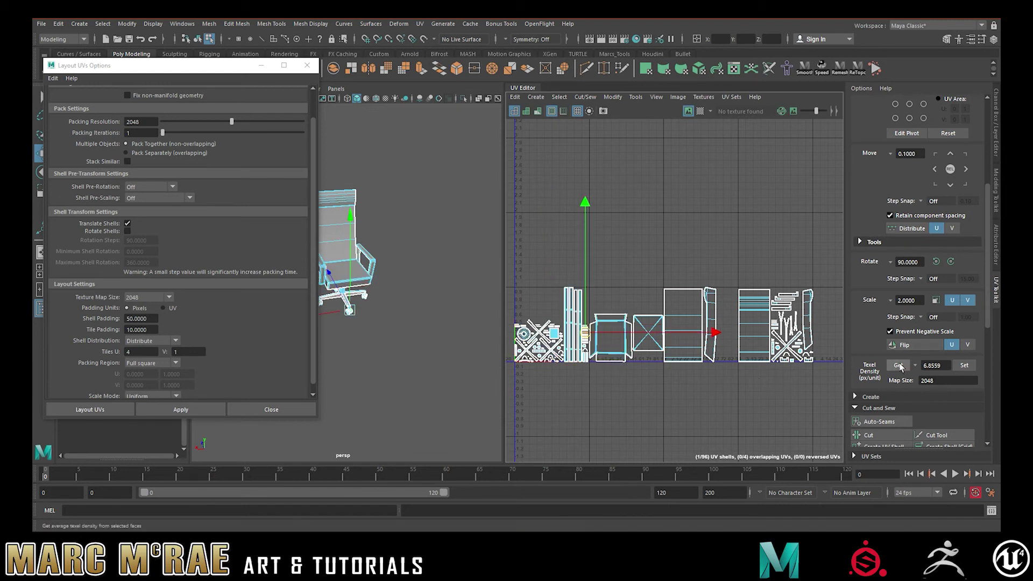
click(551, 333)
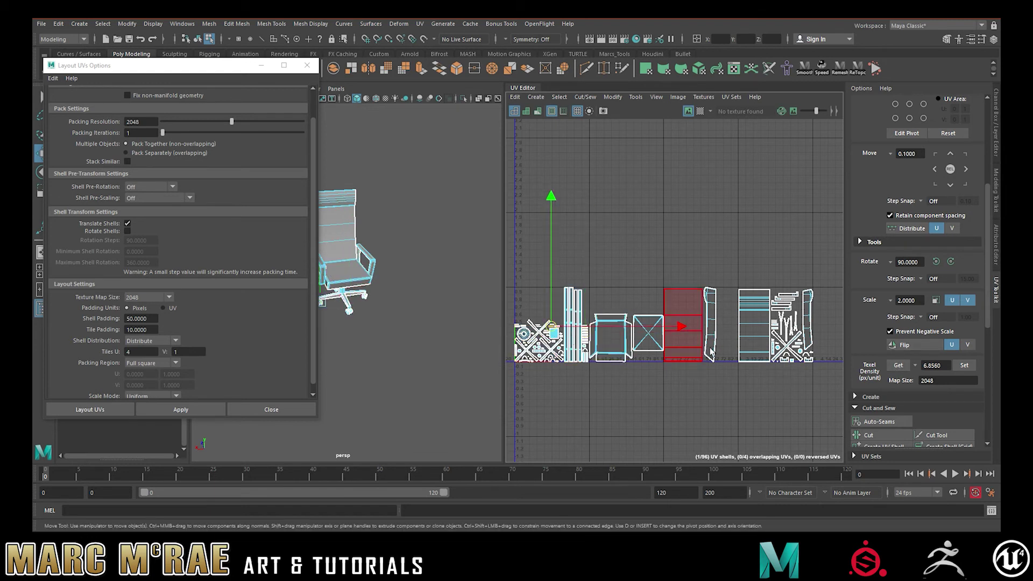
click(897, 364)
Set the texel density of all the chair's shells to 6.5 px/unit and lay them out across 6 U tiles.
alt+middle_drag(720, 404, 731, 415)
alt+right_drag(732, 415, 642, 391)
alt+middle_drag(642, 391, 601, 336)
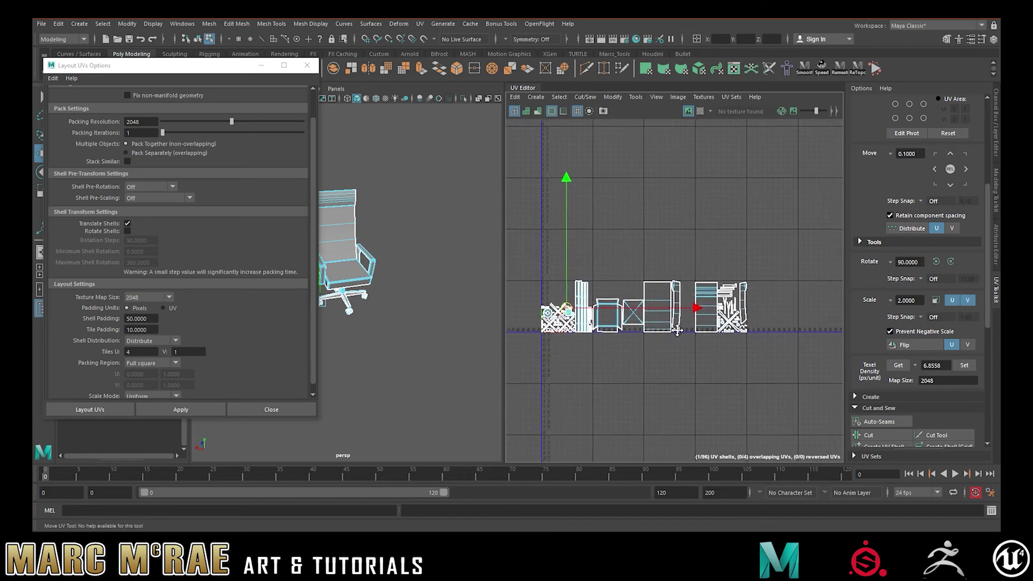
drag(528, 253, 780, 376)
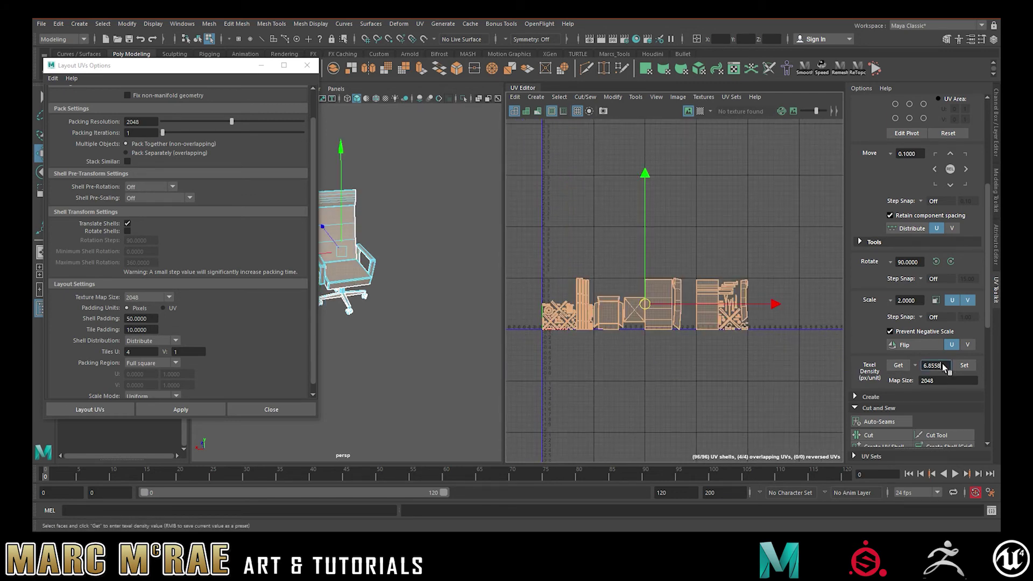
drag(941, 365, 917, 367)
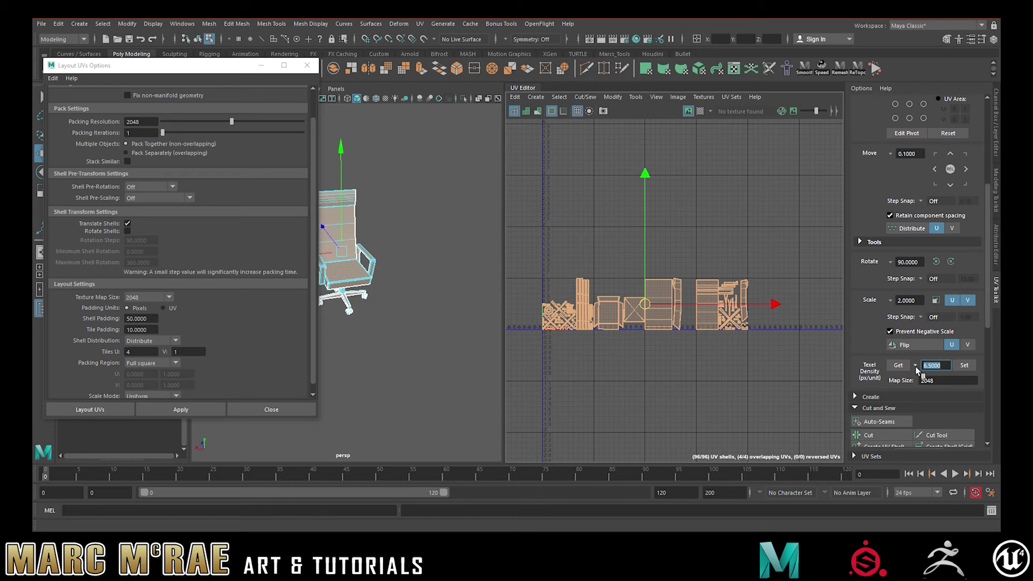
click(964, 366)
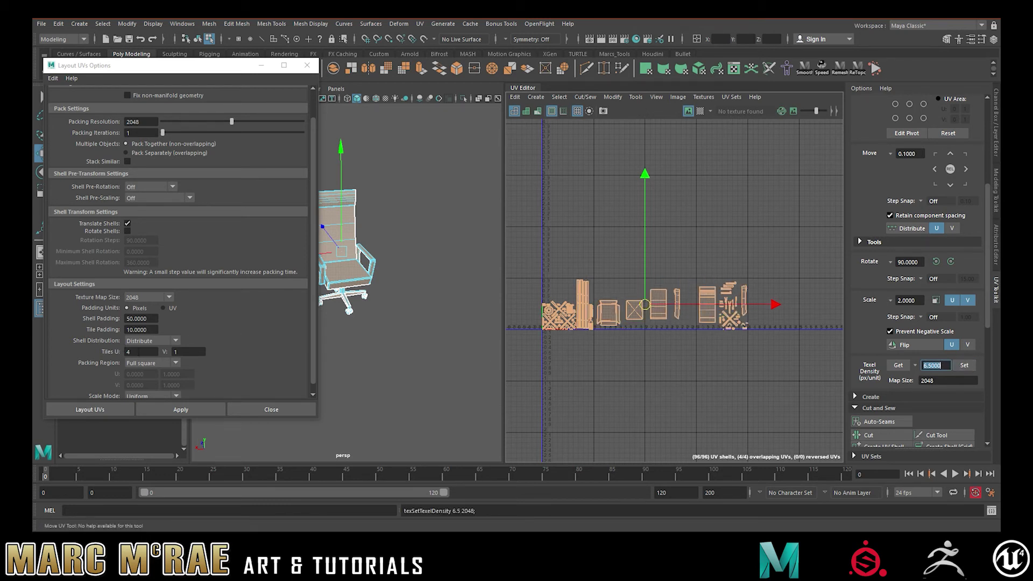
double_click(139, 352)
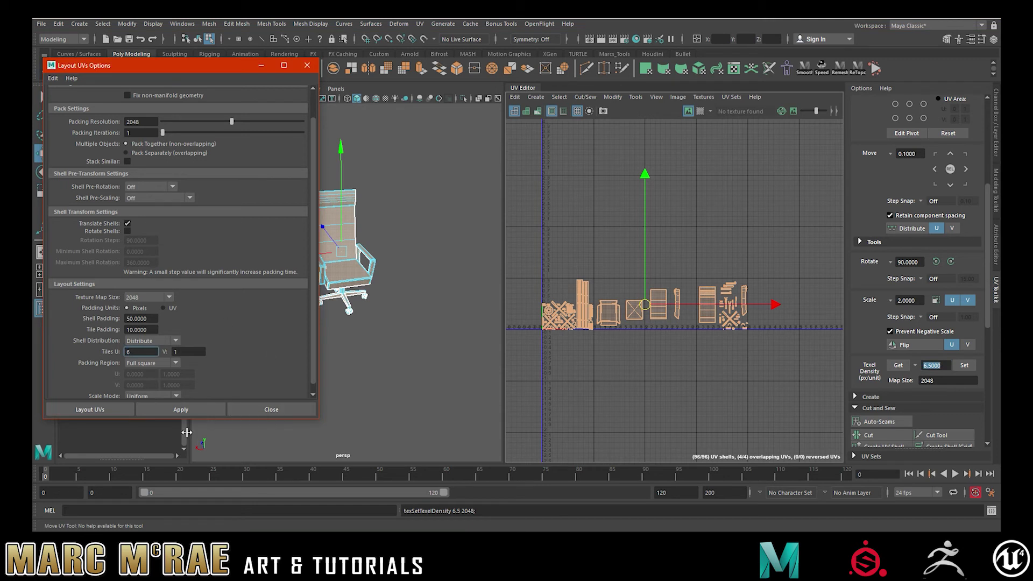
click(180, 409)
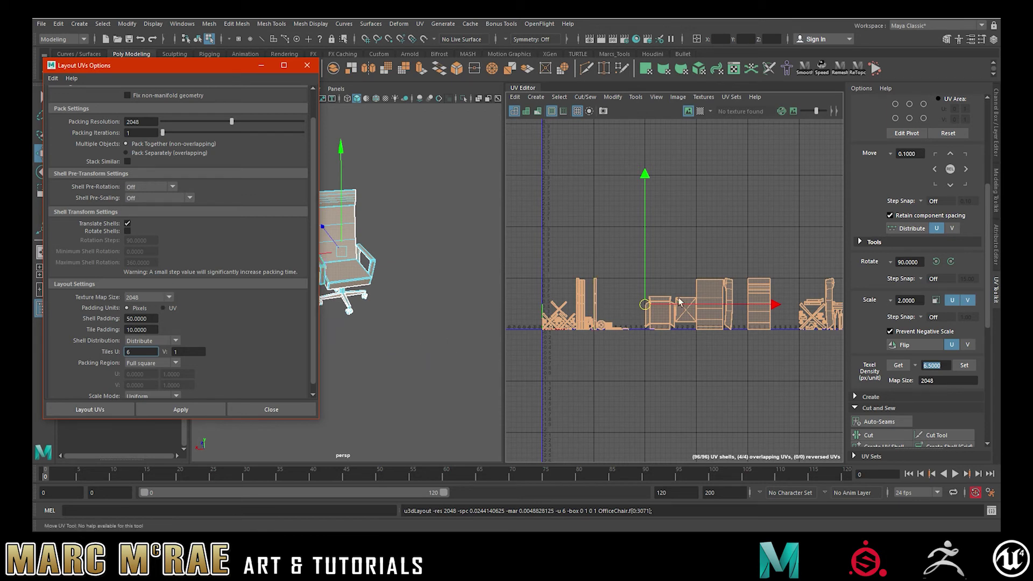
Examine how the shells are distributed across the six U tiles.
click(727, 304)
alt+middle_drag(774, 249, 666, 233)
scroll(696, 262, up, 5)
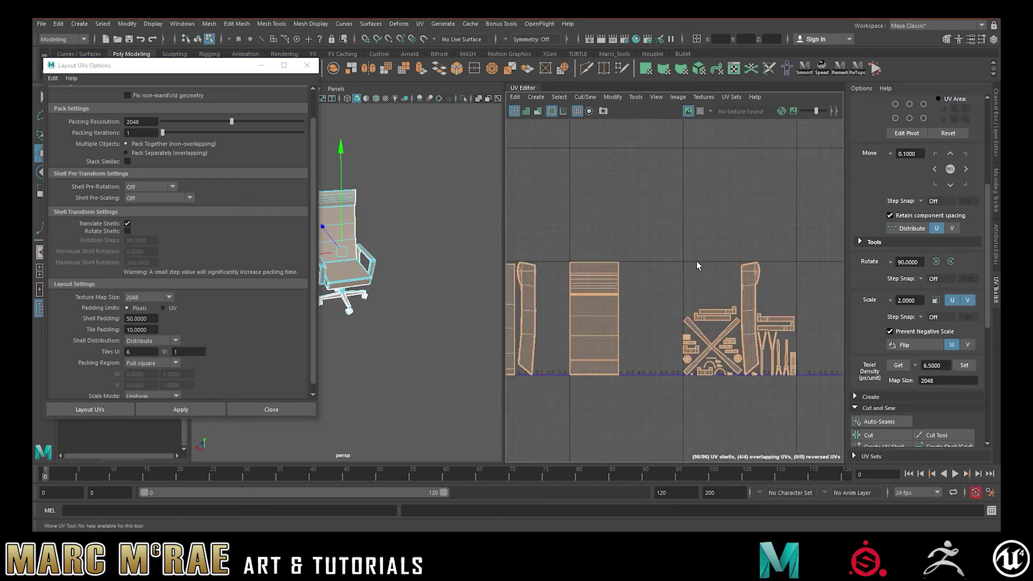
scroll(673, 244, down, 3)
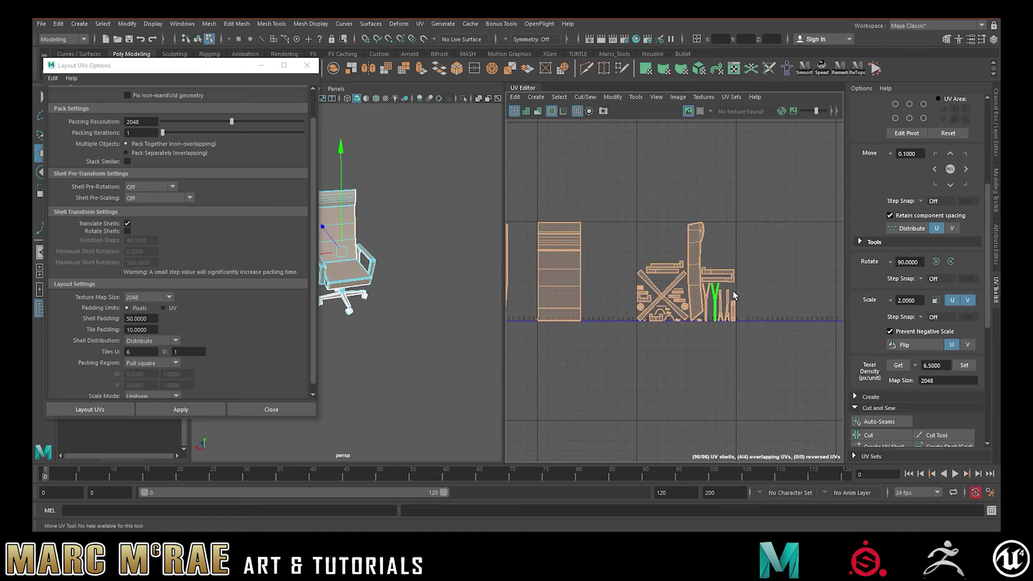
alt+middle_drag(638, 310, 779, 338)
scroll(745, 330, down, 3)
alt+middle_drag(654, 320, 694, 330)
scroll(694, 331, down, 3)
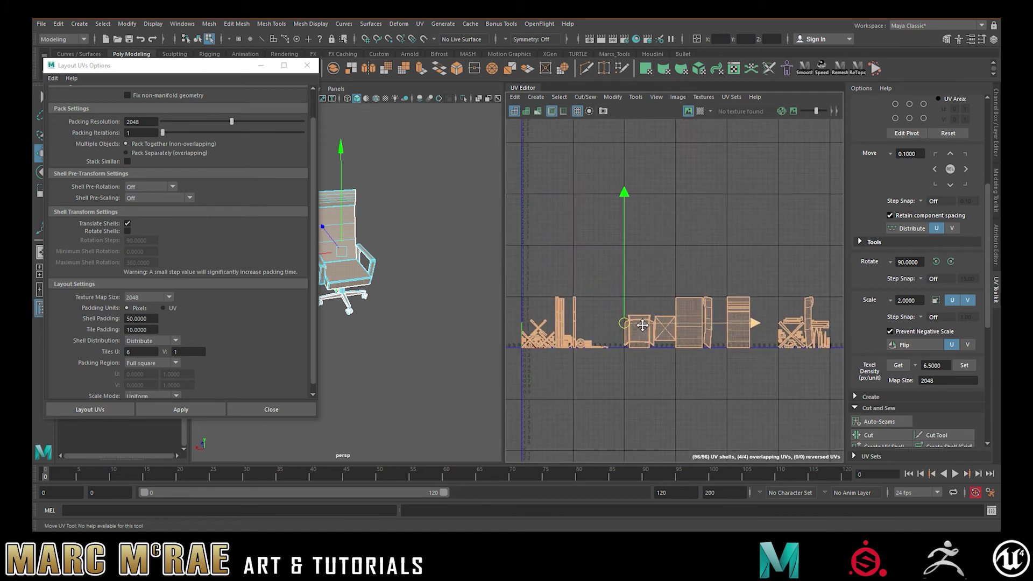
alt+middle_drag(619, 322, 680, 313)
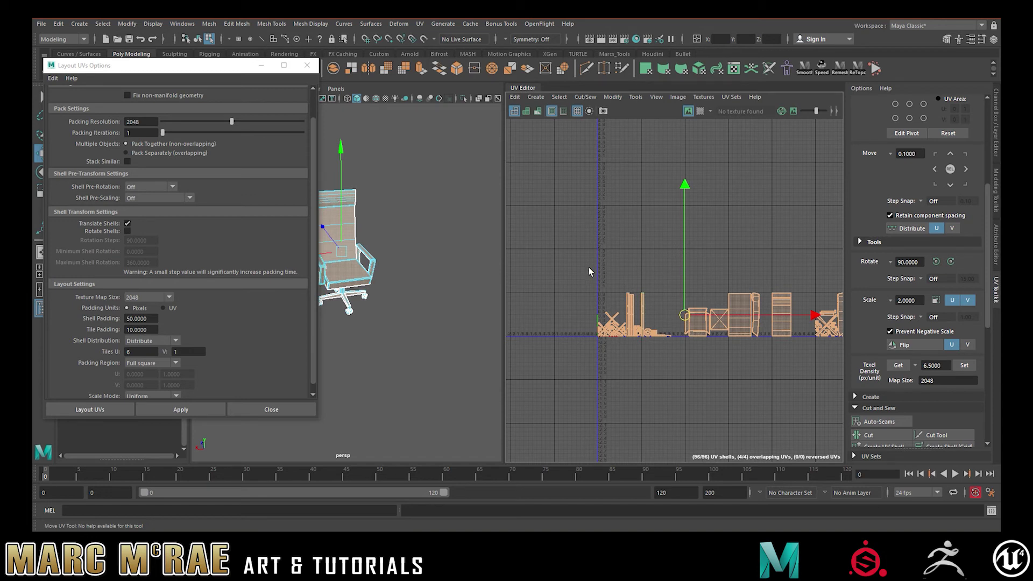
Undo the automatic layouts and texel density changes, back to the shells packed by part in their own tiles.
key(ctrl+z)
key(ctrl+z)
key(ctrl+z)
key(ctrl+z)
key(ctrl+z)
key(ctrl+z)
key(ctrl+z)
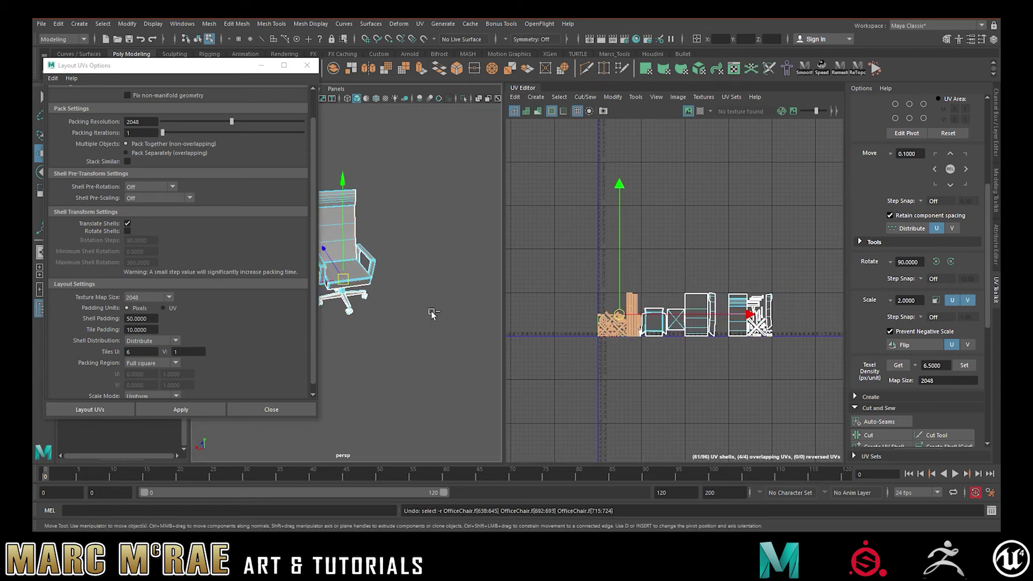
key(ctrl+z)
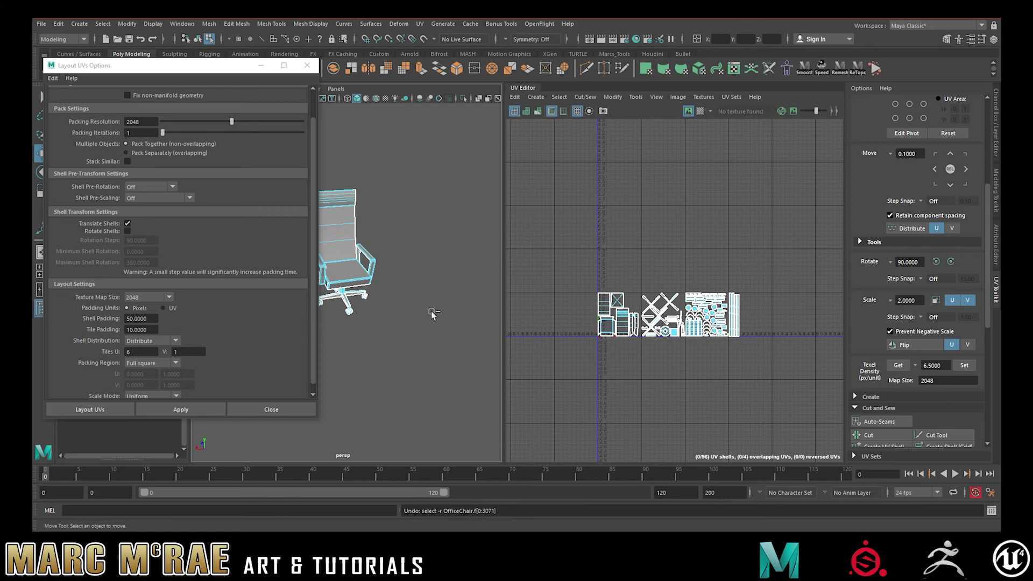
Move all shells outside the first tile up above the tile row, leaving only the seat and back shells in place.
scroll(707, 348, up, 3)
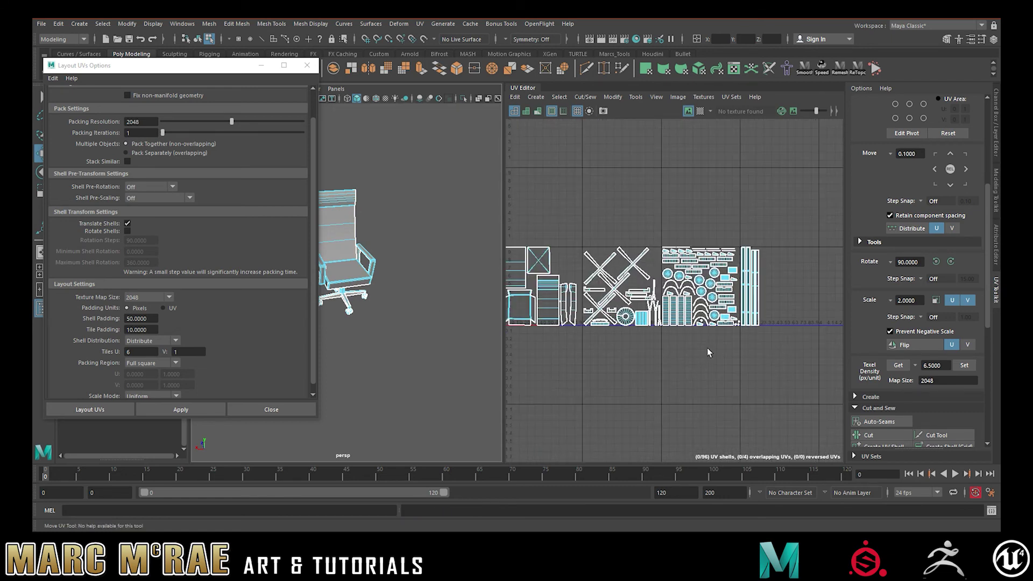
alt+middle_drag(683, 400, 754, 419)
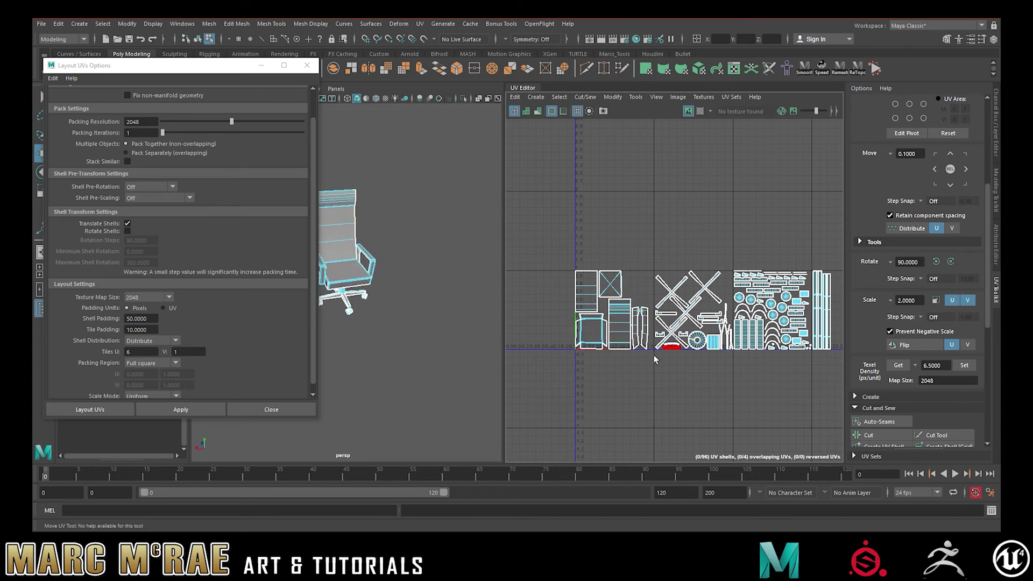
alt+middle_drag(679, 369, 558, 374)
alt+middle_drag(657, 364, 748, 372)
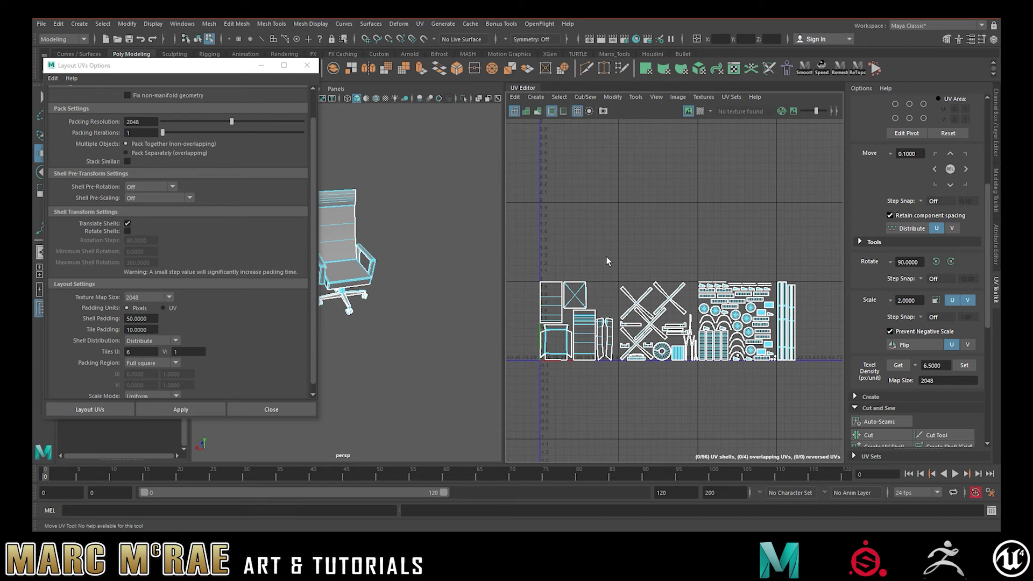
alt+middle_drag(702, 386, 627, 391)
drag(734, 385, 545, 260)
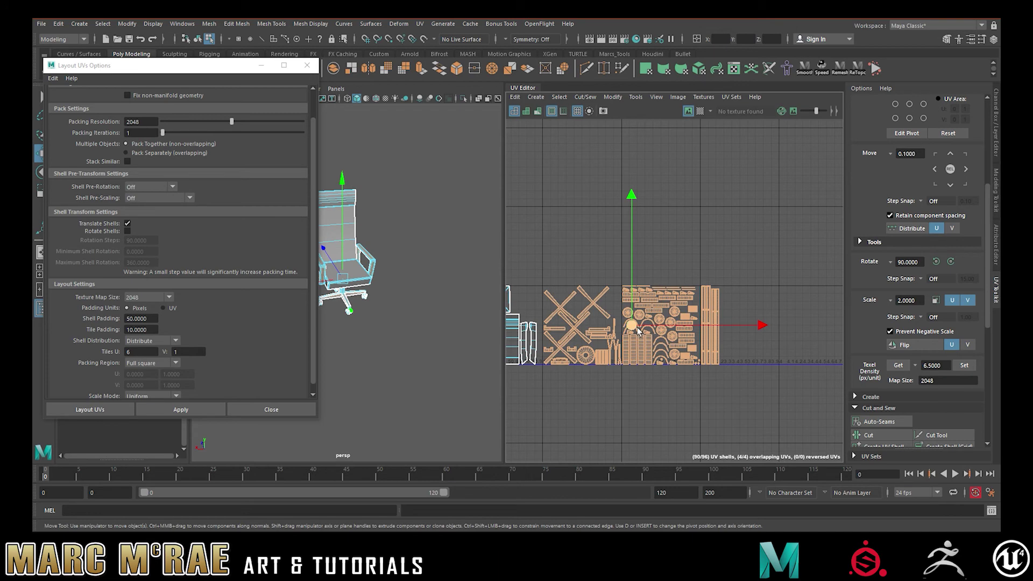
drag(632, 325, 591, 194)
alt+middle_drag(606, 294, 743, 261)
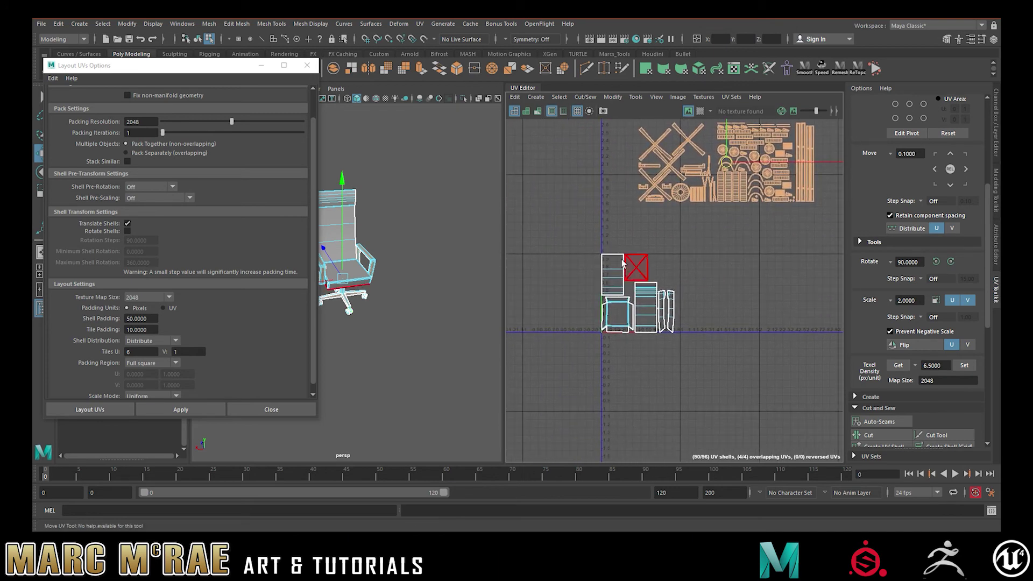
Select the six seat and back shells in the first tile and lay them out across 3 U tiles.
drag(582, 255, 705, 353)
alt+middle_drag(718, 331, 690, 356)
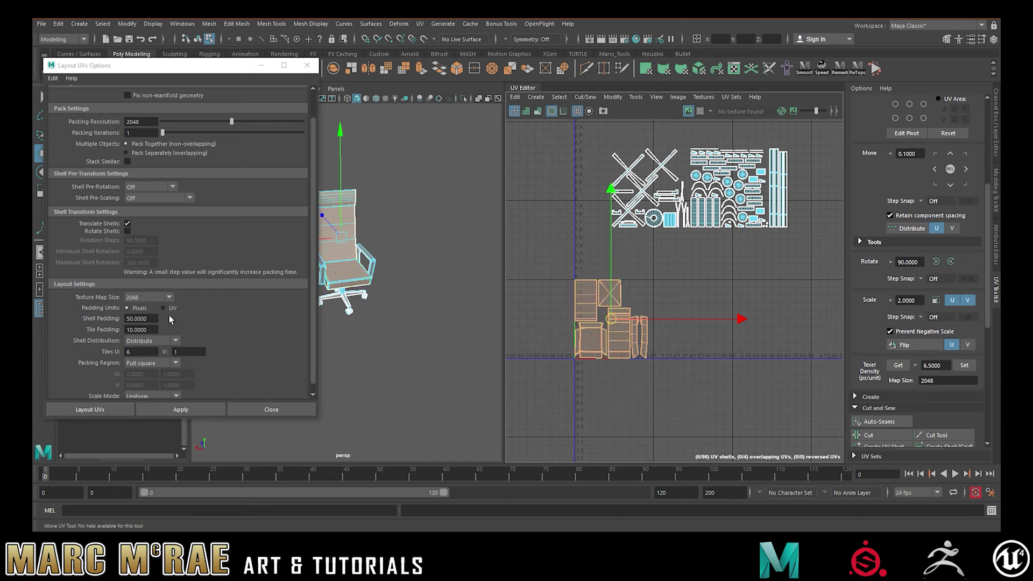
drag(136, 351, 86, 352)
text(3)
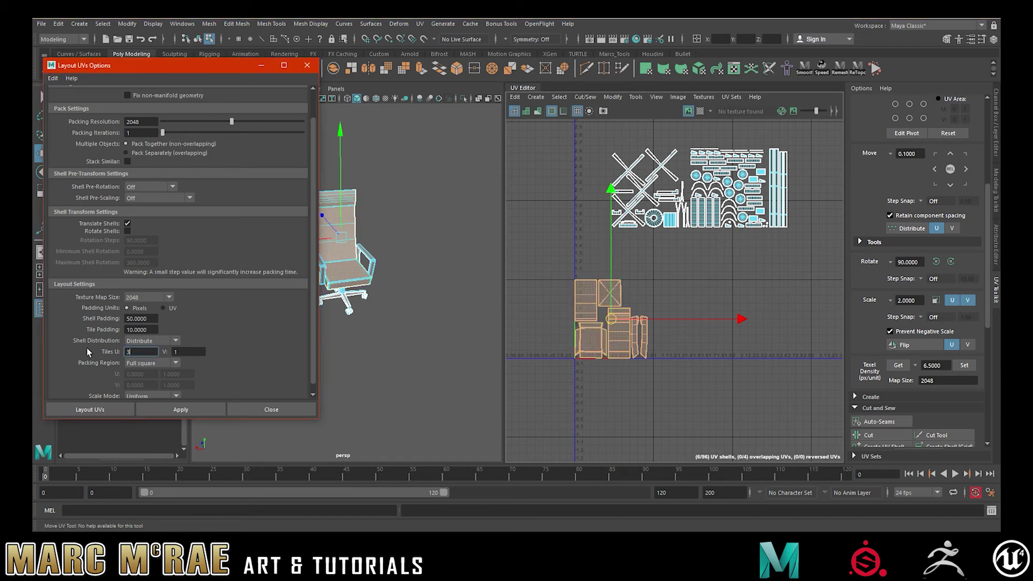
click(162, 412)
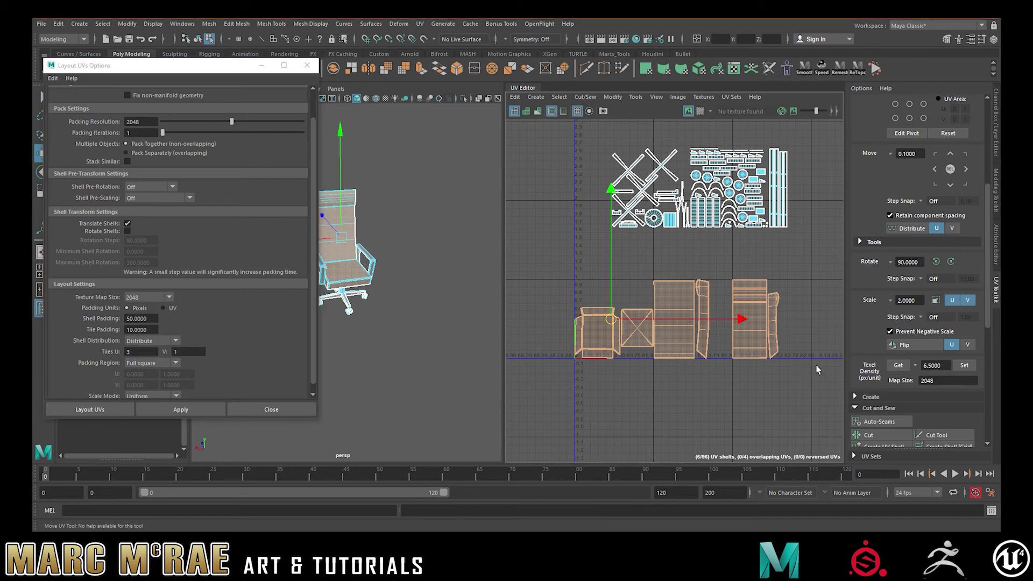
Get the texel density of the narrow side shells in the second and third tiles.
click(775, 329)
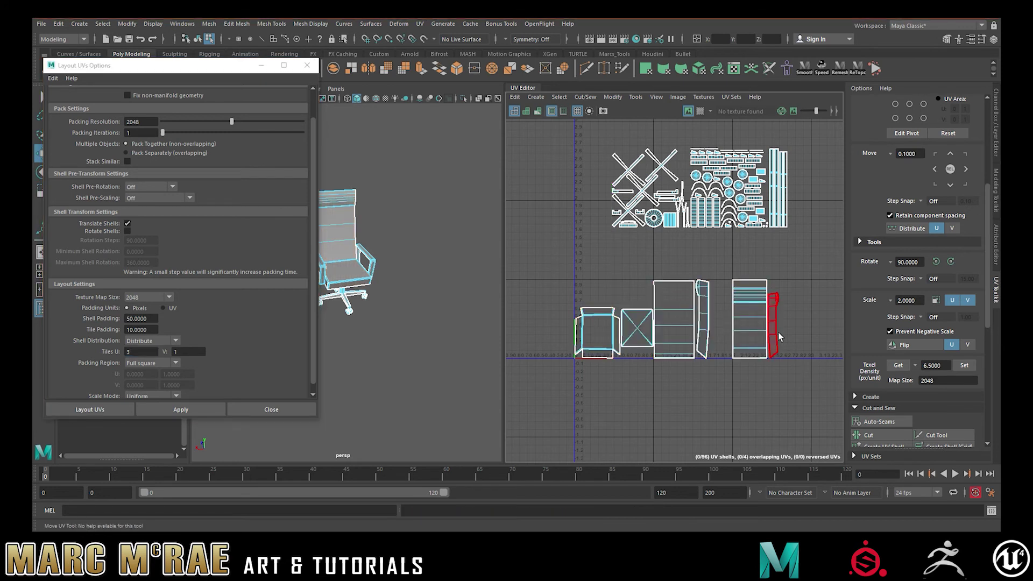
click(704, 316)
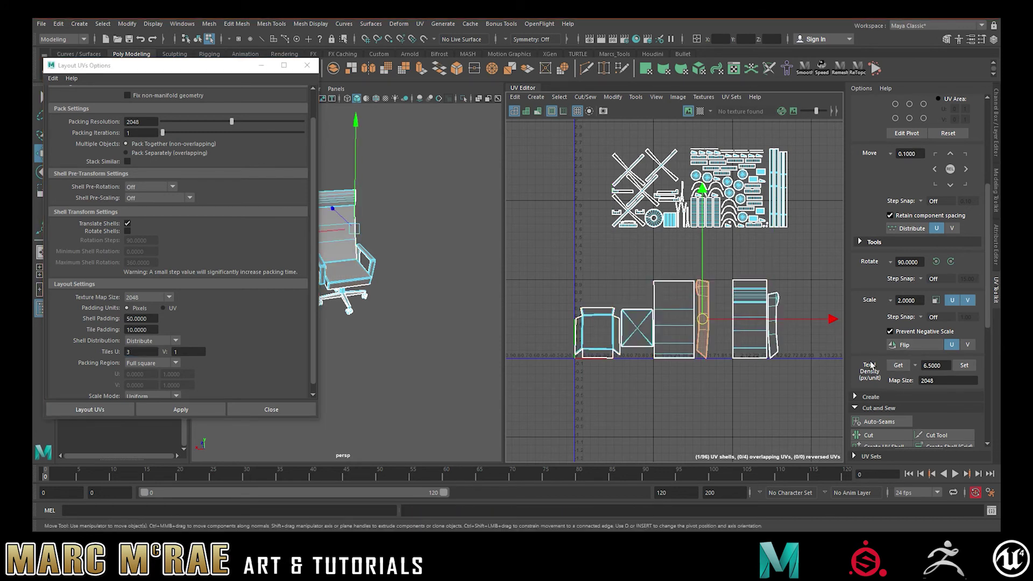
click(774, 329)
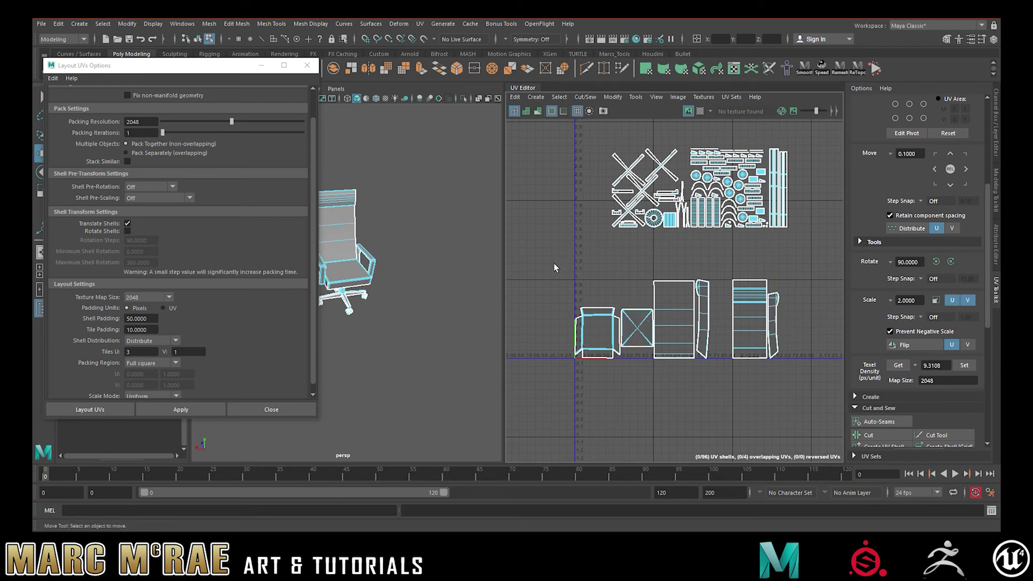
Select the six seat and back shells and try texel densities of 10 and 8 px/unit on them.
drag(560, 266, 805, 367)
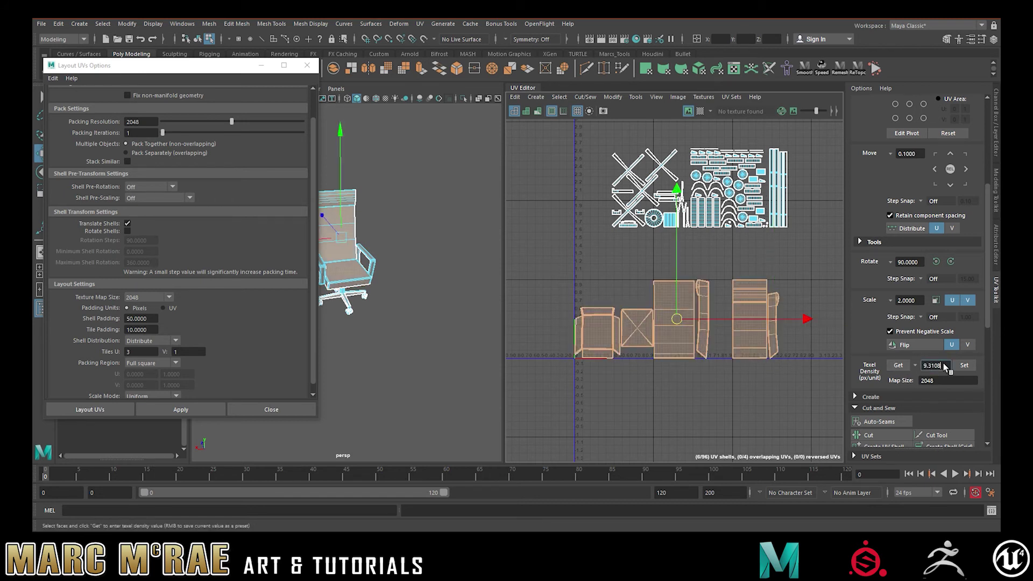
drag(944, 367, 921, 366)
text(10)
key(Return)
click(966, 366)
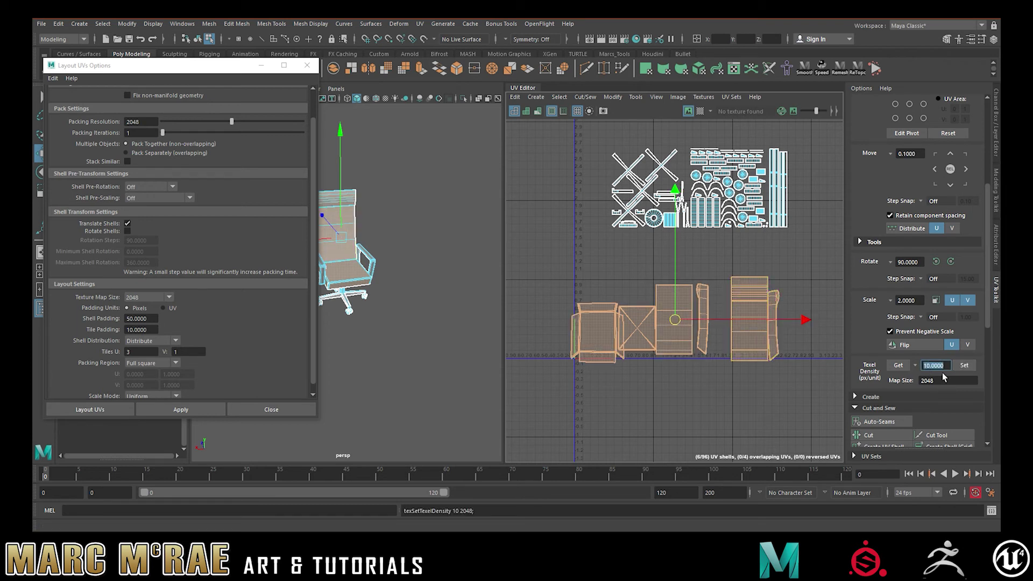
text(8)
click(964, 366)
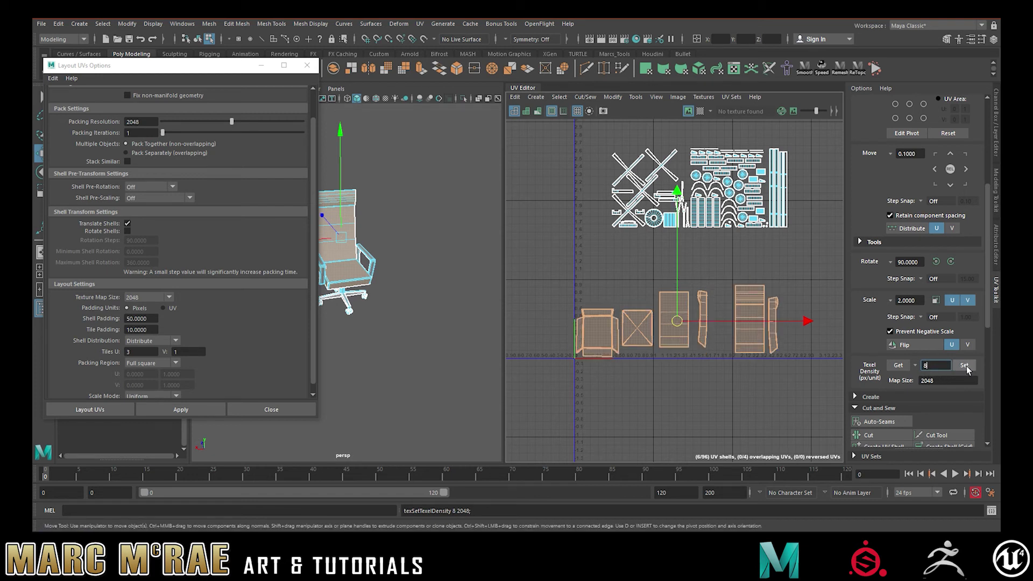
Set the texel density of the six seat and back shells to 9 px/unit.
drag(937, 367, 921, 367)
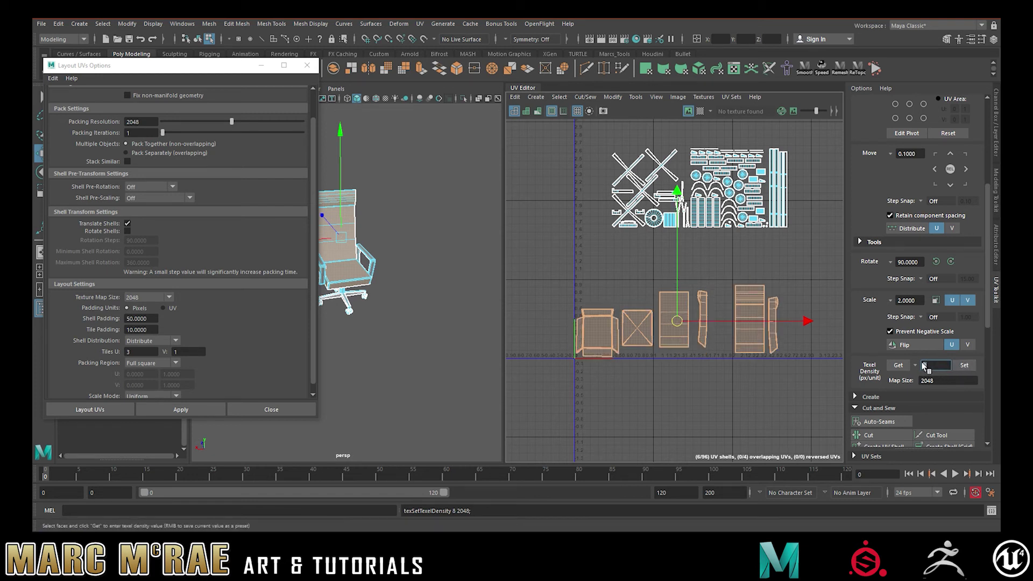
click(964, 366)
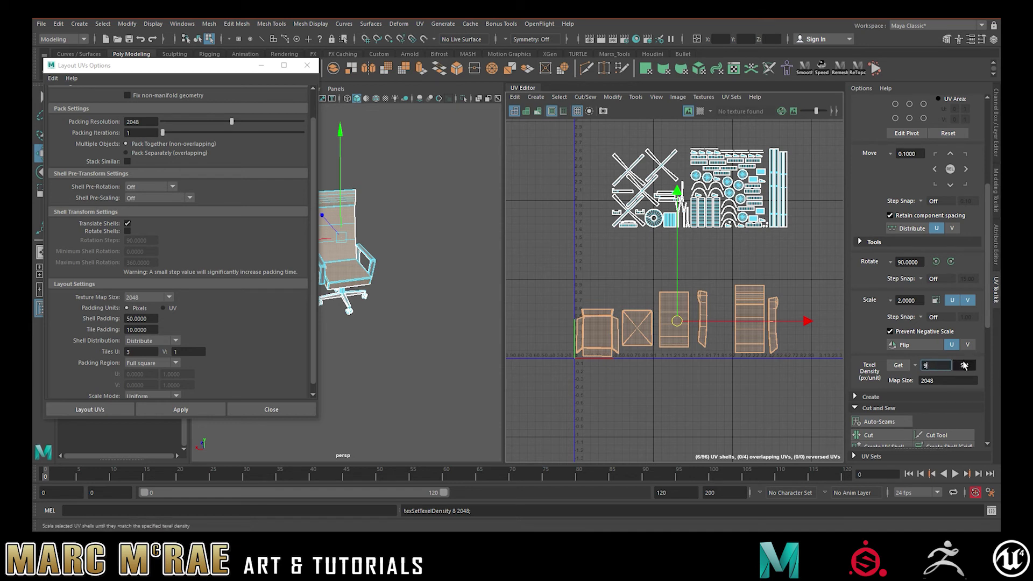
Reselect the six seat and back shells and lay them out again across 3 U tiles.
click(749, 391)
drag(564, 272, 791, 386)
click(184, 409)
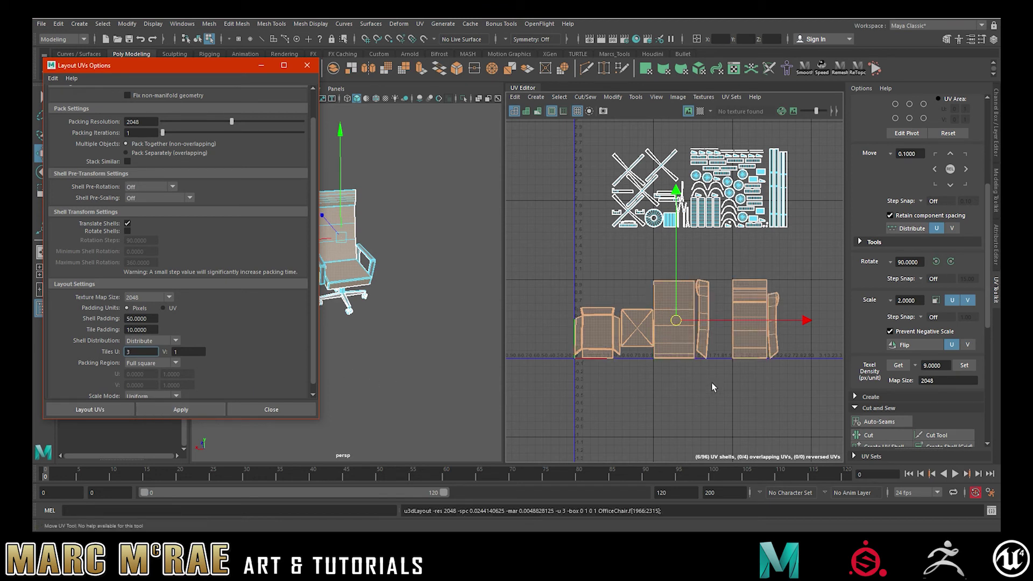
Check the texel density of the panel and narrow side shells in the second and third tiles.
click(806, 344)
click(773, 328)
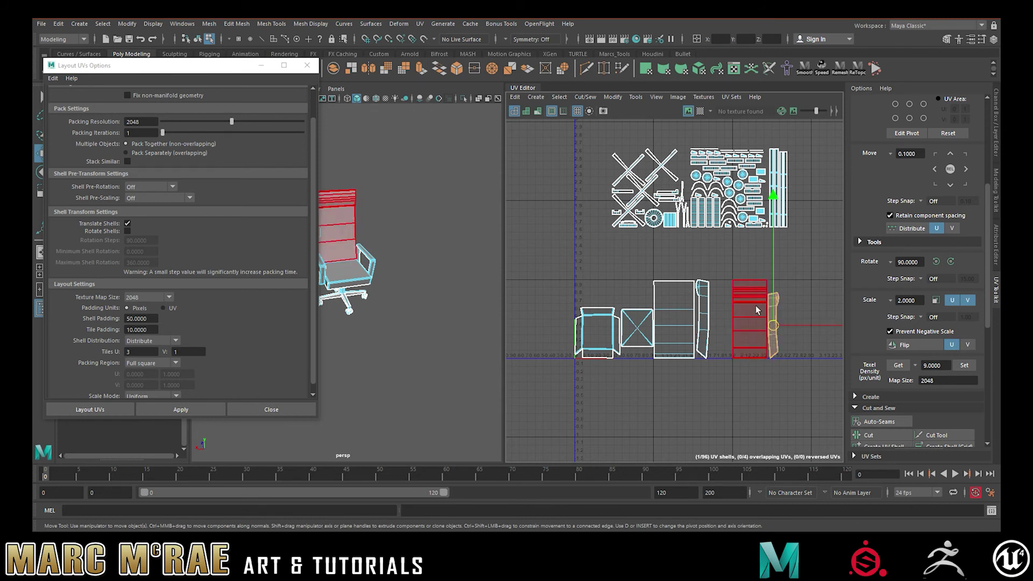
click(752, 322)
click(896, 366)
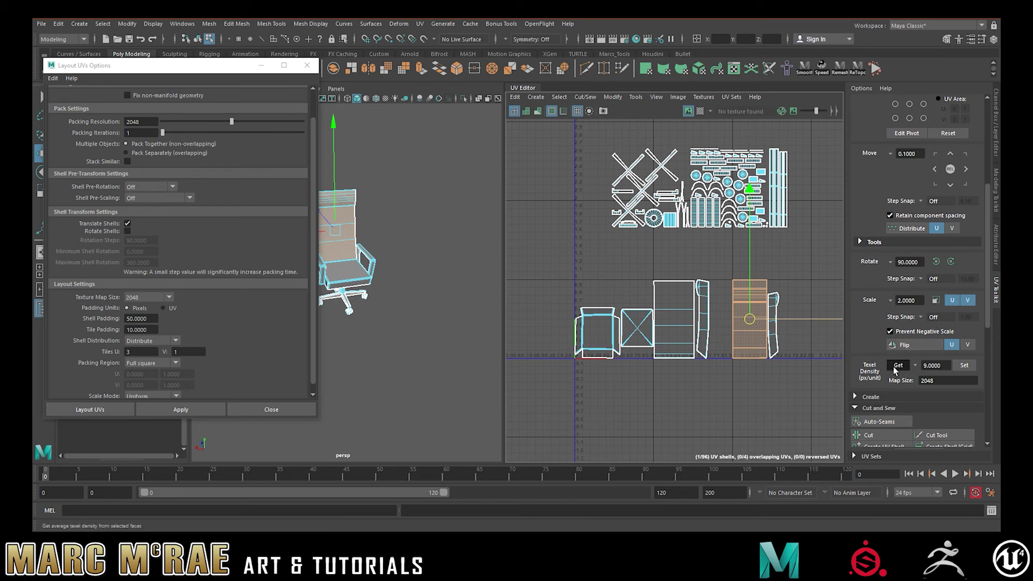
click(773, 338)
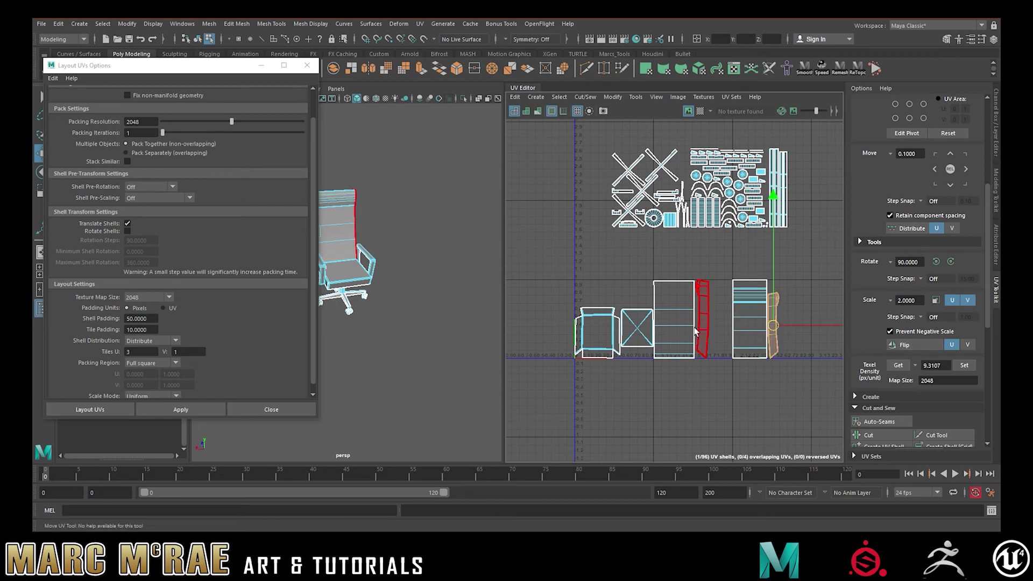
click(702, 318)
click(898, 365)
click(669, 336)
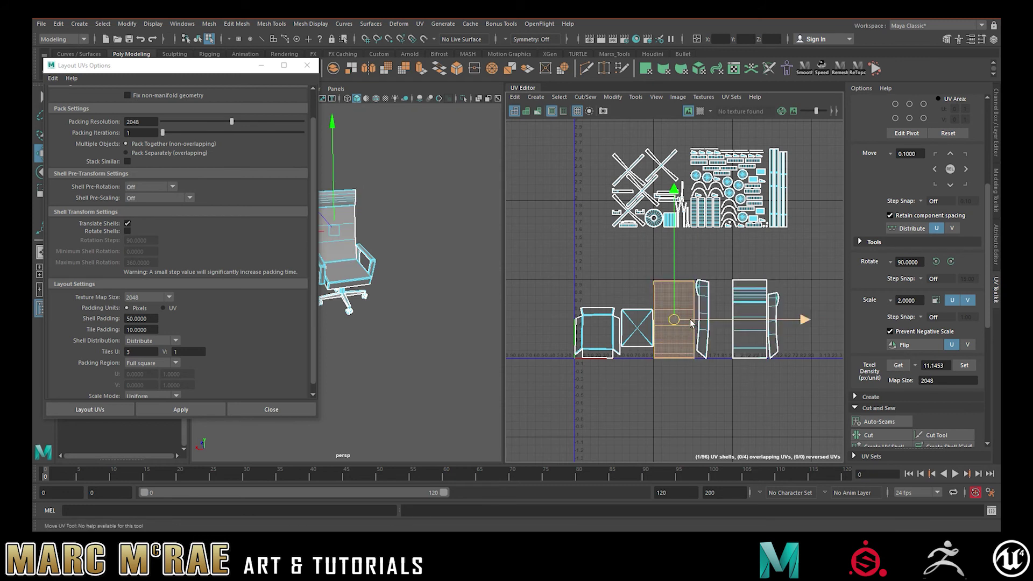
Move the third tile's narrow side shell beside the second tile's one and lay out the pair in 1 U tile.
click(704, 308)
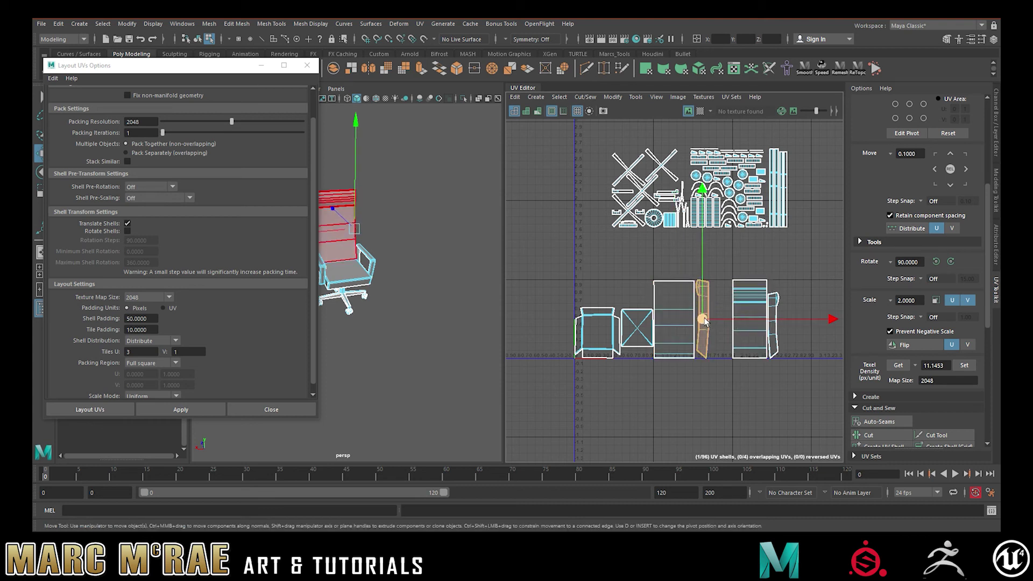
click(772, 324)
drag(775, 323, 721, 315)
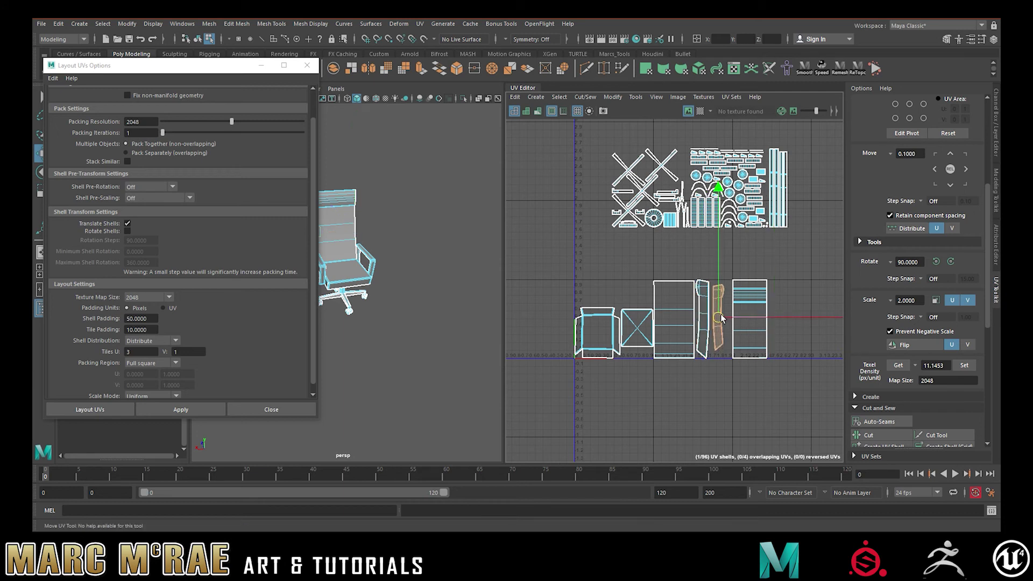
shift+click(702, 302)
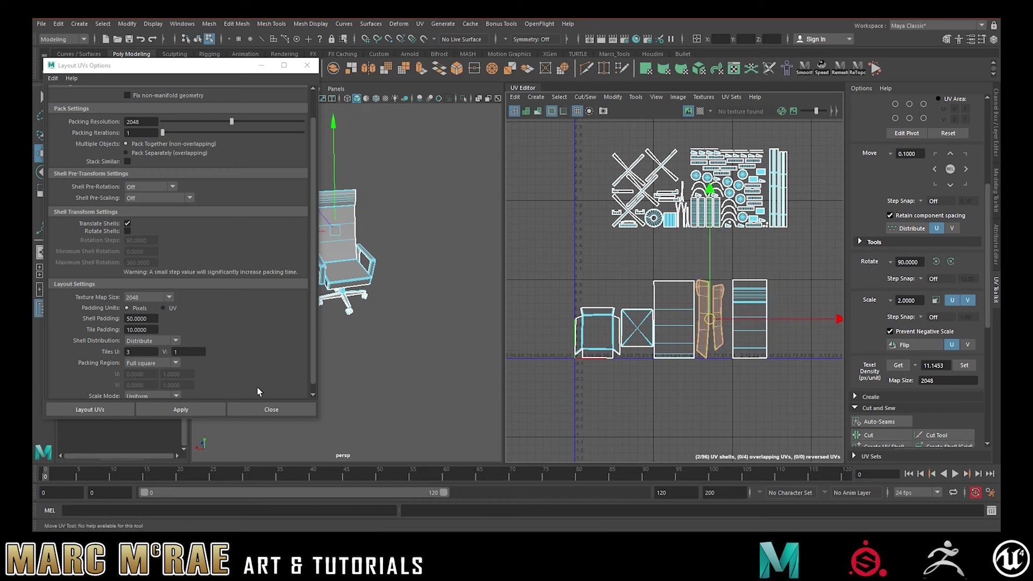
click(208, 408)
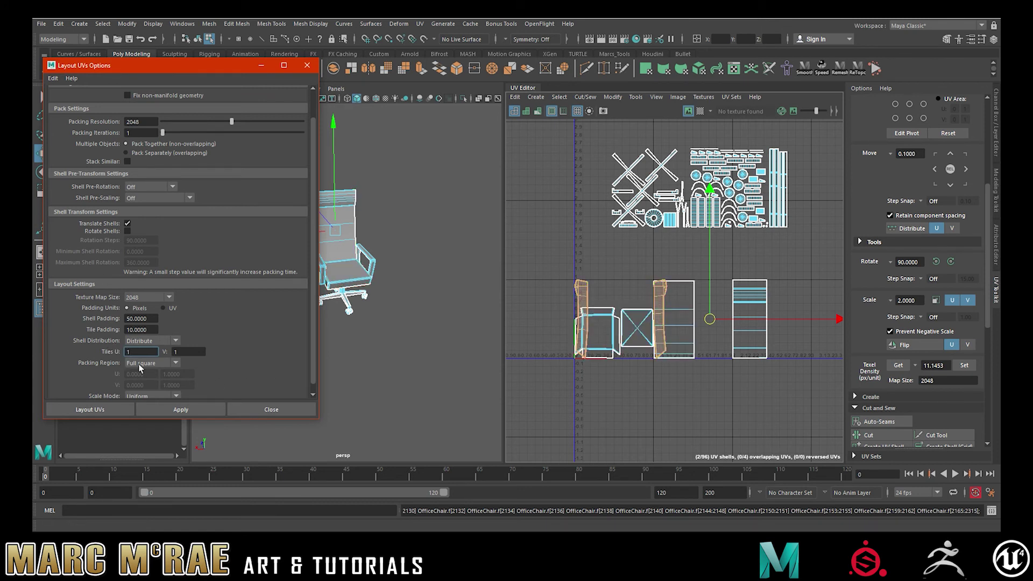
click(189, 411)
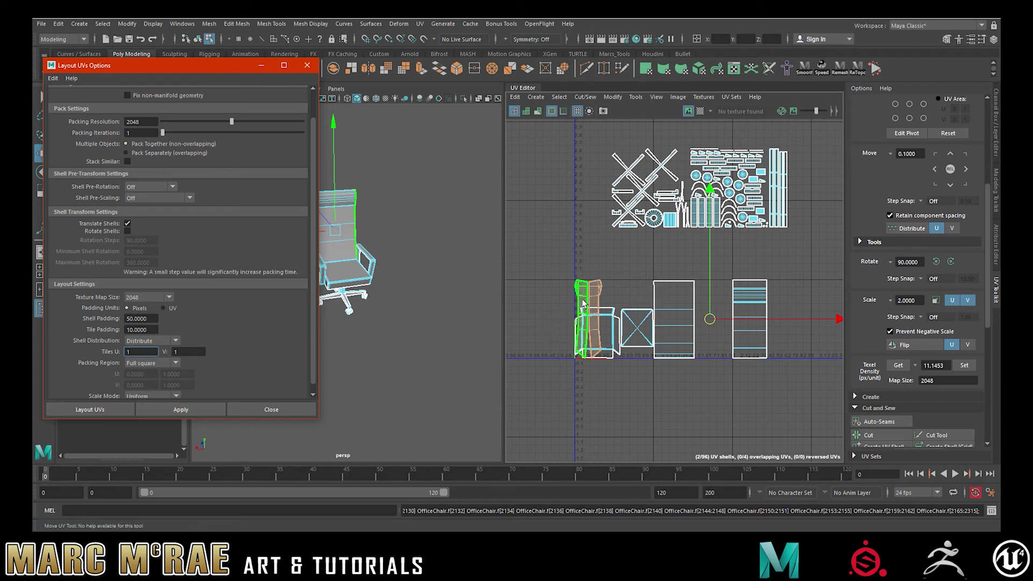
Add the large panel shell to the two narrow side shells and lay out all three in the first tile.
click(673, 300)
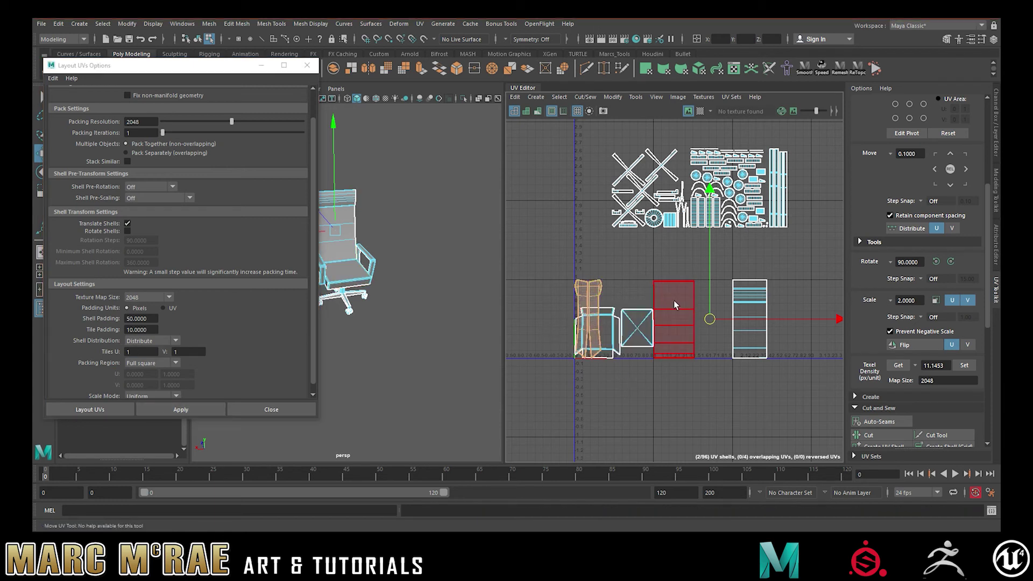
drag(571, 266, 692, 303)
click(198, 405)
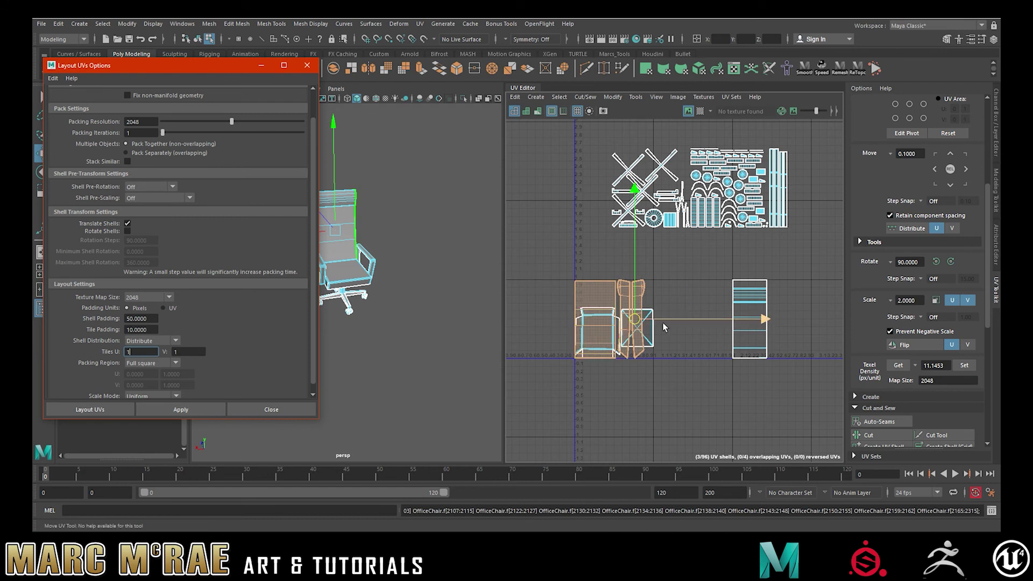
Lay out the other three seat and back shells in one tile and move them horizontally into the second tile.
click(648, 328)
shift+click(595, 318)
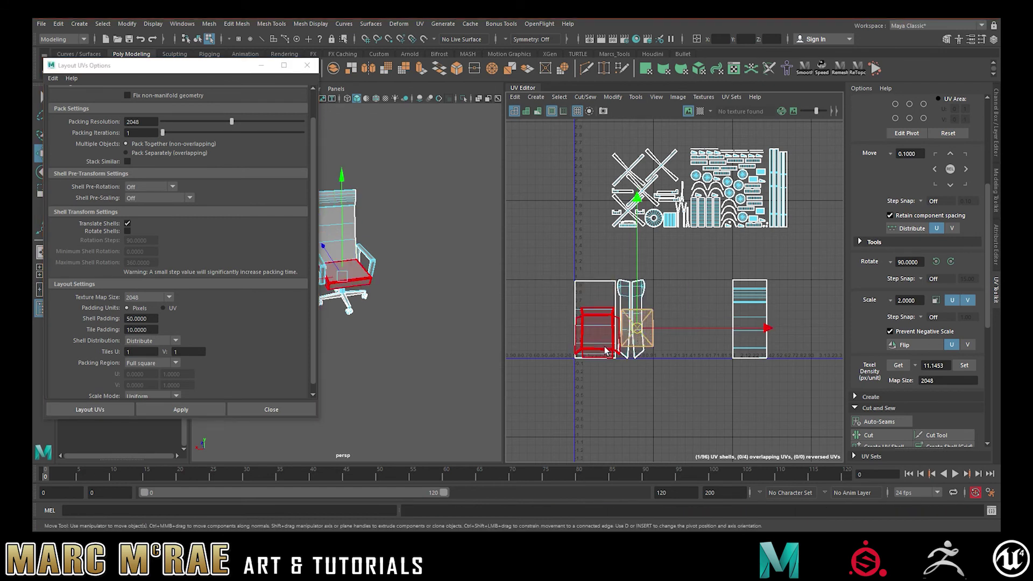
shift+click(753, 315)
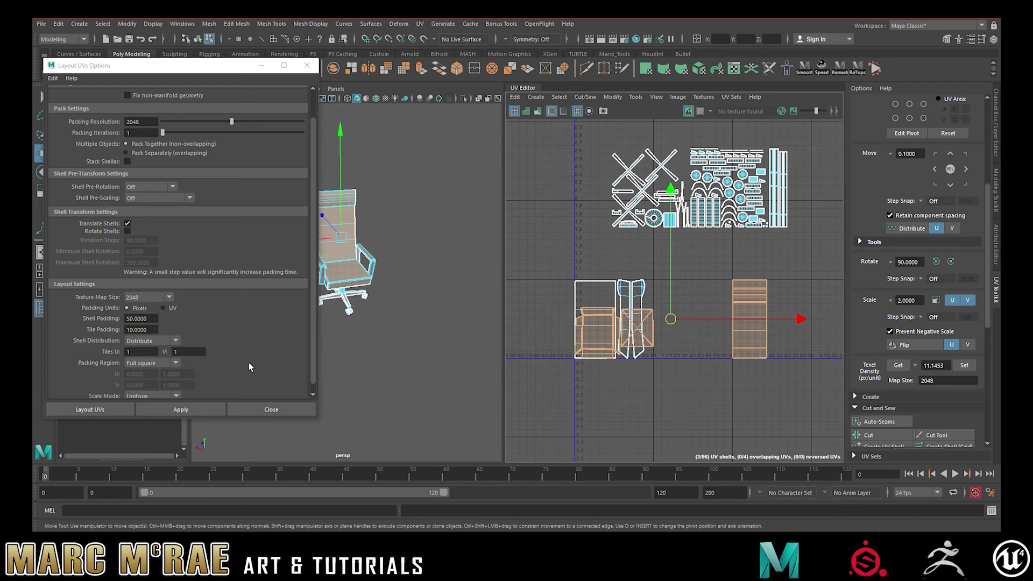
click(183, 410)
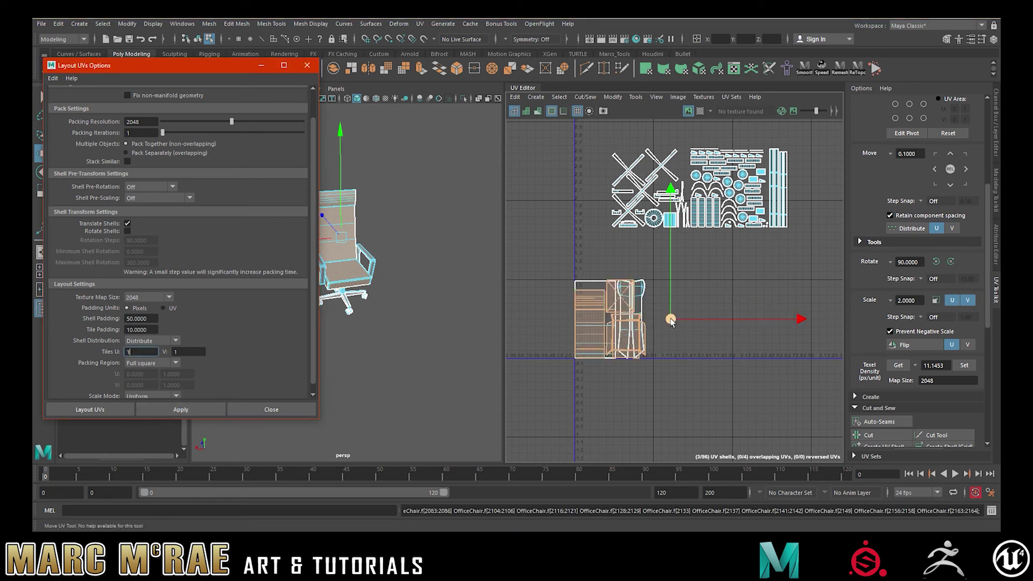
drag(670, 319, 758, 321)
key(ctrl+z)
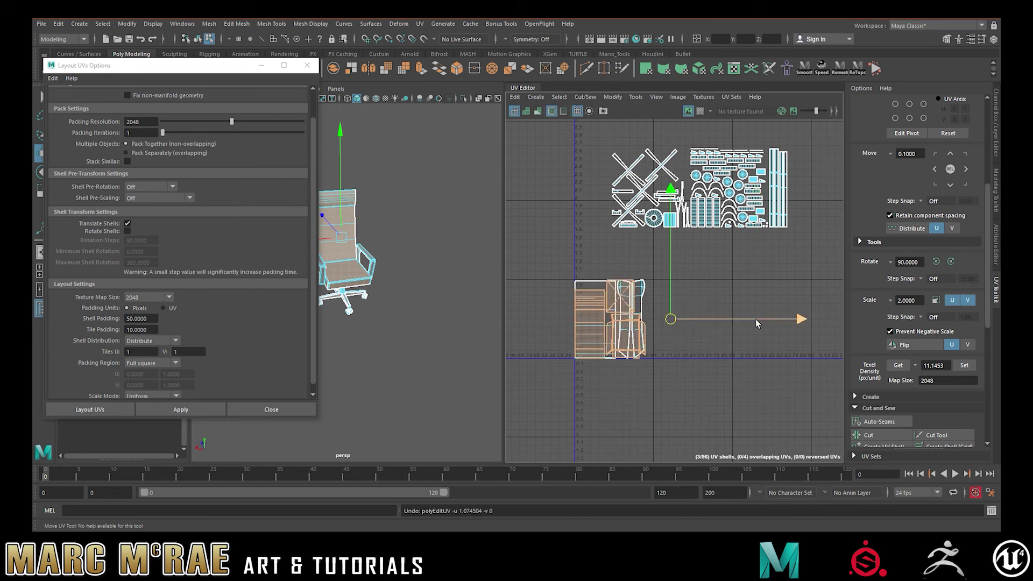
drag(813, 322, 882, 329)
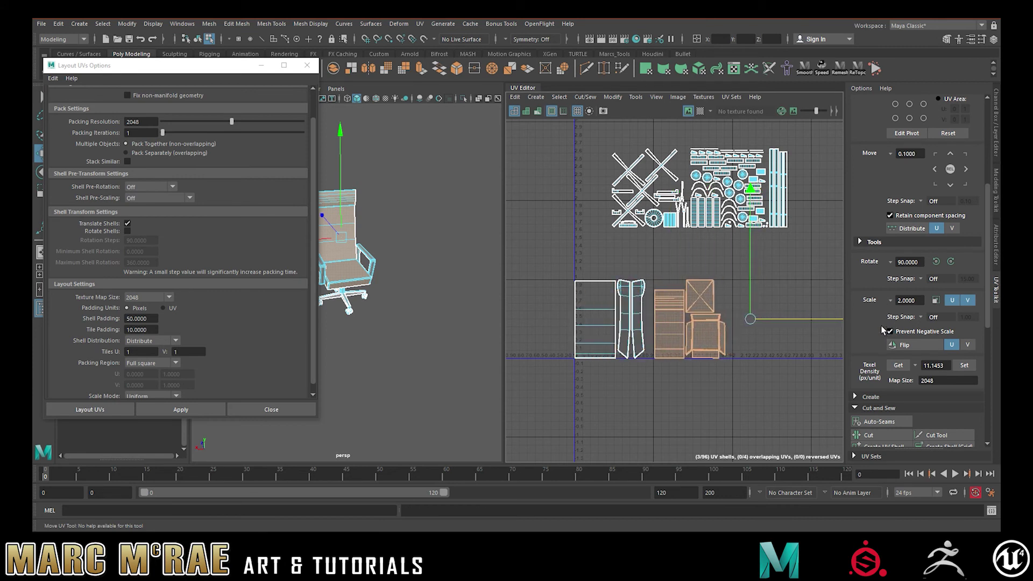
Select the shells of the remaining chair parts and move them just above the seat and back tiles, aligned with the tile grid.
click(701, 111)
click(701, 113)
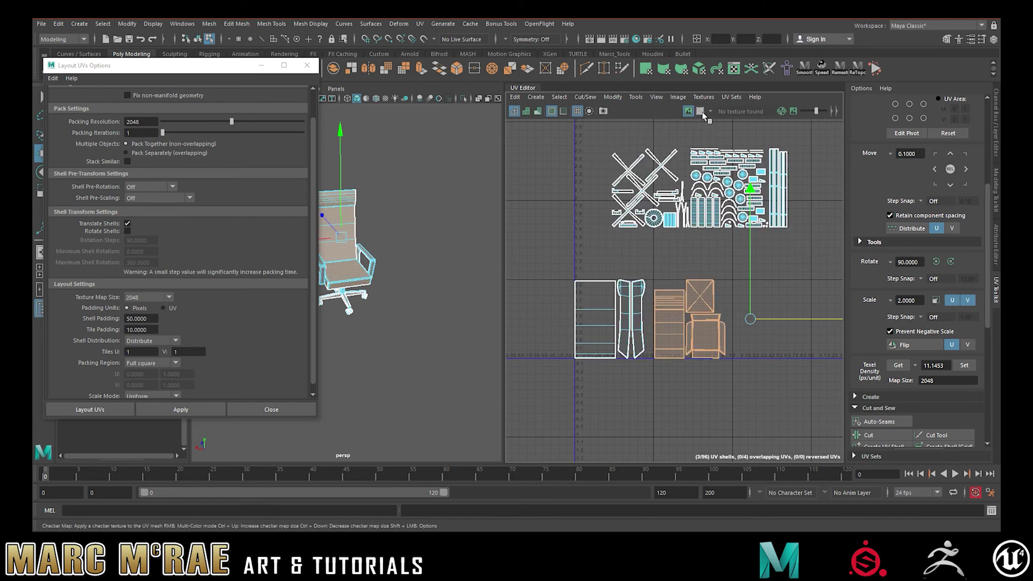
drag(609, 160, 799, 253)
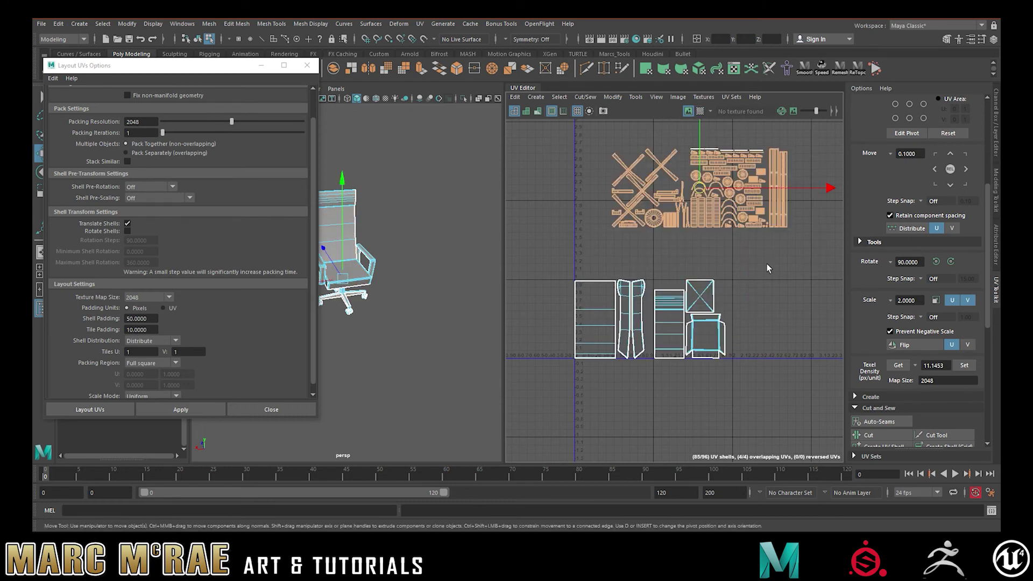
drag(700, 179, 699, 142)
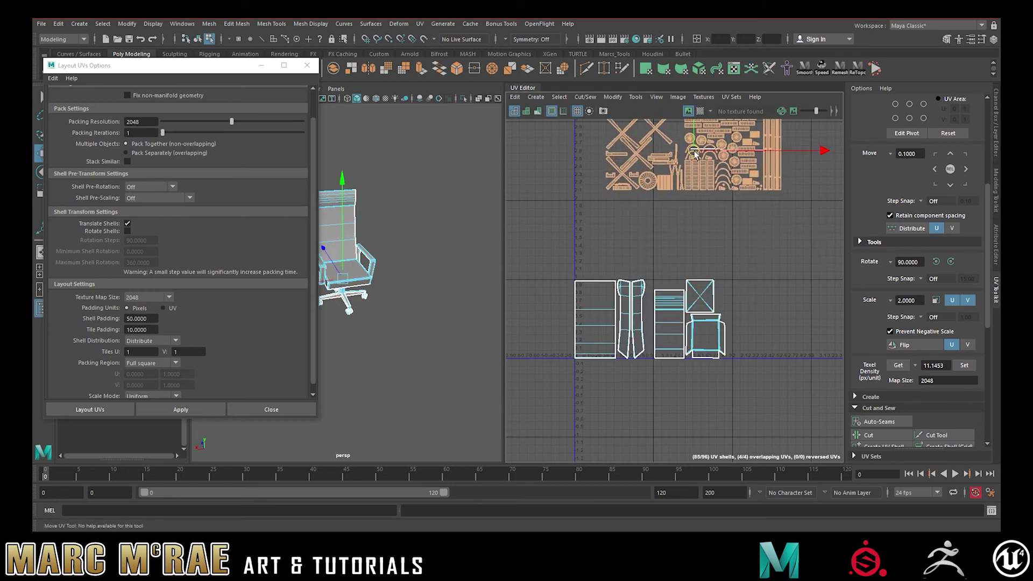
click(702, 112)
click(701, 112)
drag(694, 151, 661, 225)
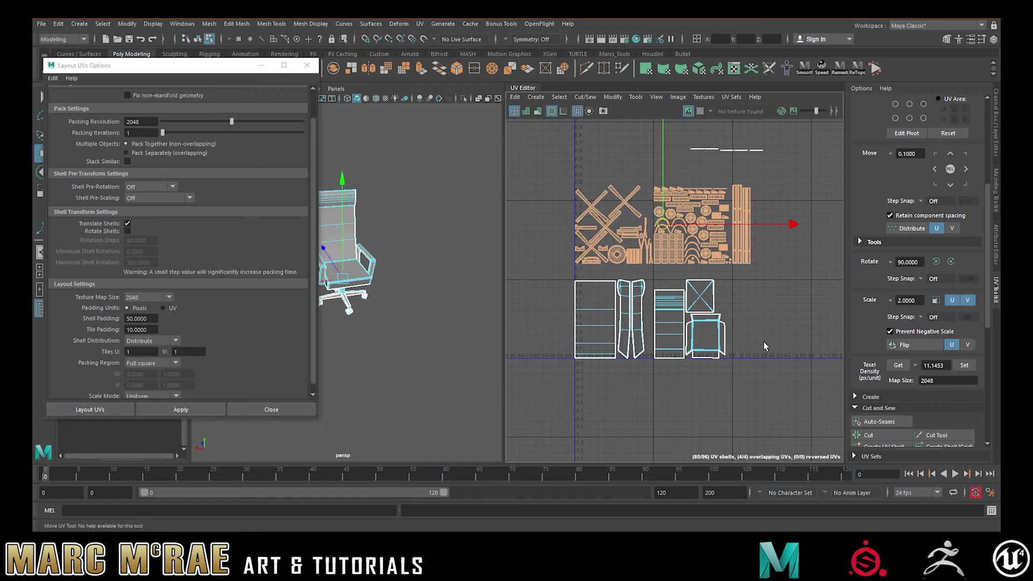
Move the five thin strip shells left behind down to the top edge of the remaining parts' shells.
scroll(743, 173, up, 3)
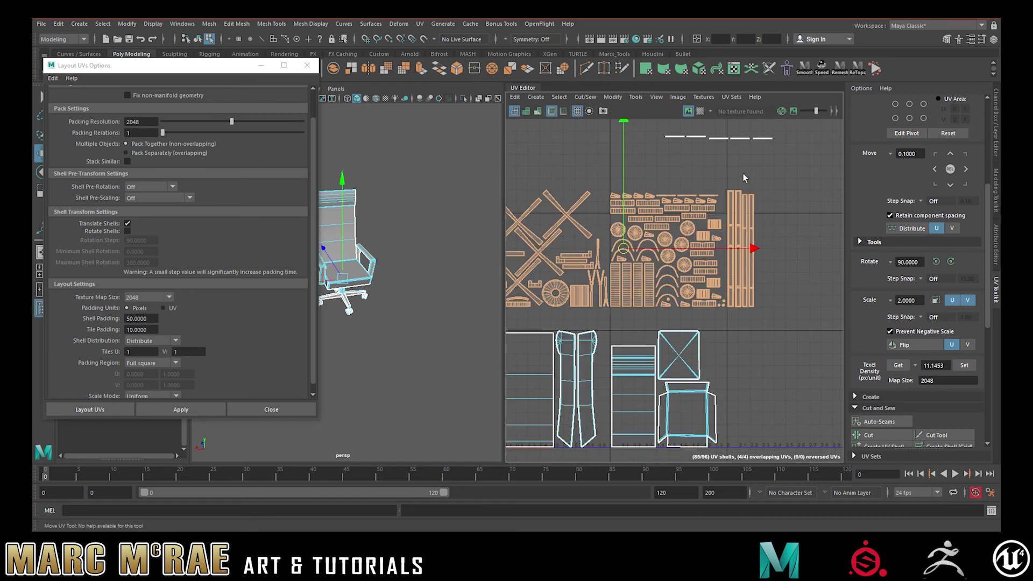
click(704, 141)
drag(654, 124, 658, 202)
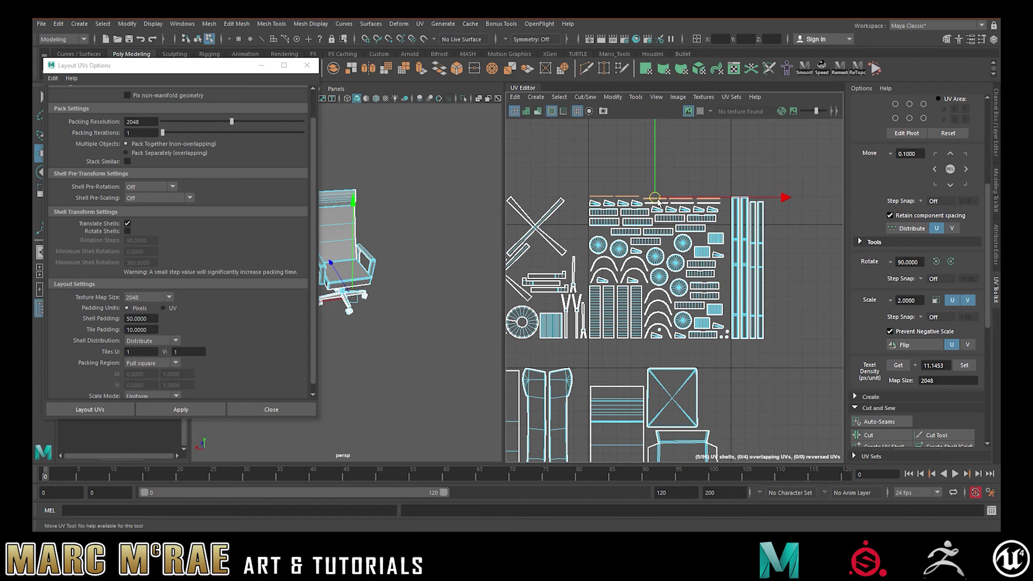
Undo the shell moves, tile layouts and texel density changes back to the original packing with all parts in one row of U tiles.
scroll(789, 379, down, 2)
scroll(789, 379, down, 1)
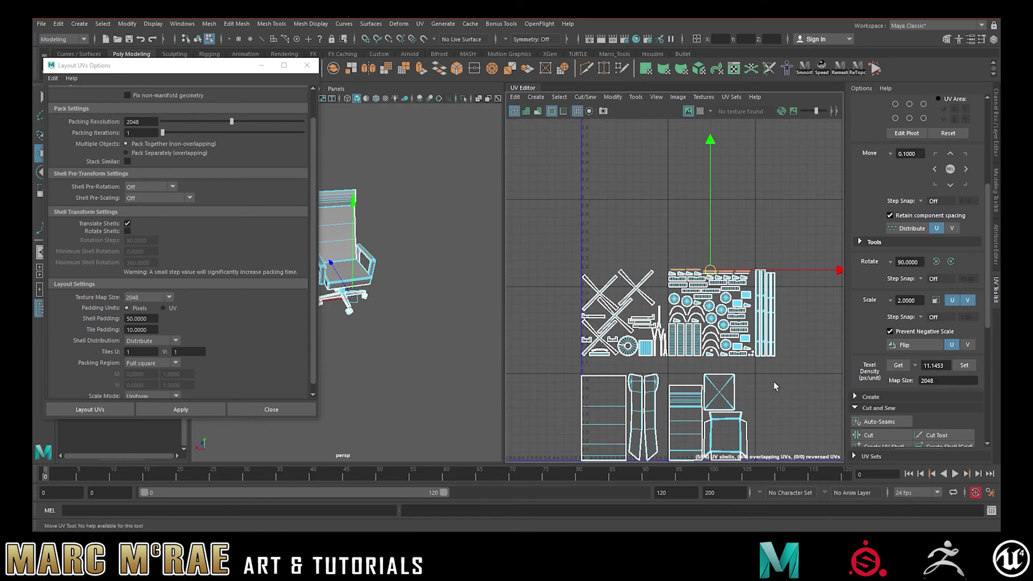
alt+middle_drag(774, 385, 707, 279)
scroll(707, 279, down, 1)
key(ctrl+z)
key(ctrl+z)
key(ctrl+z)
key(ctrl+z)
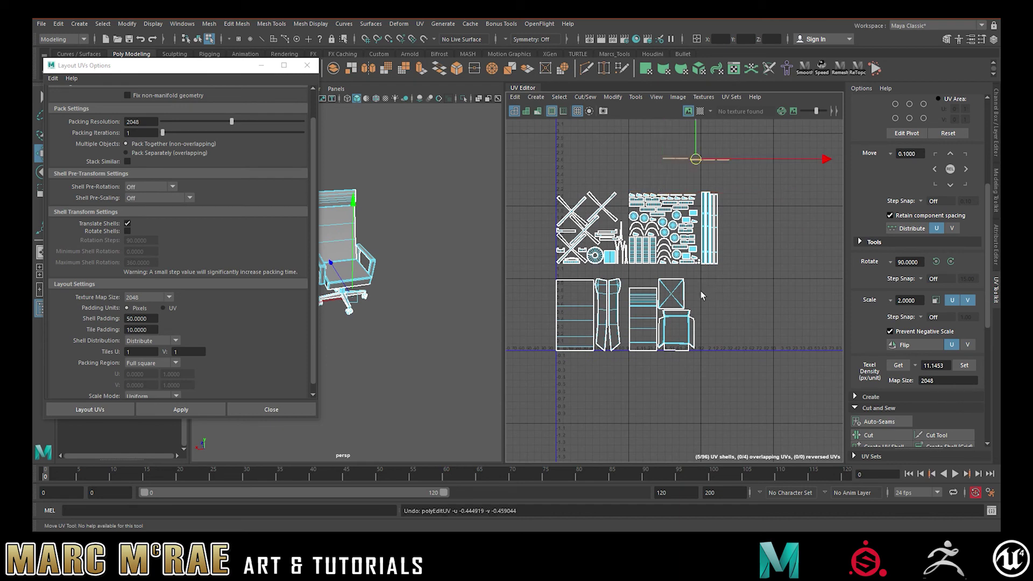
key(ctrl+z)
key(ctrl+z)
key(ctrl+z)
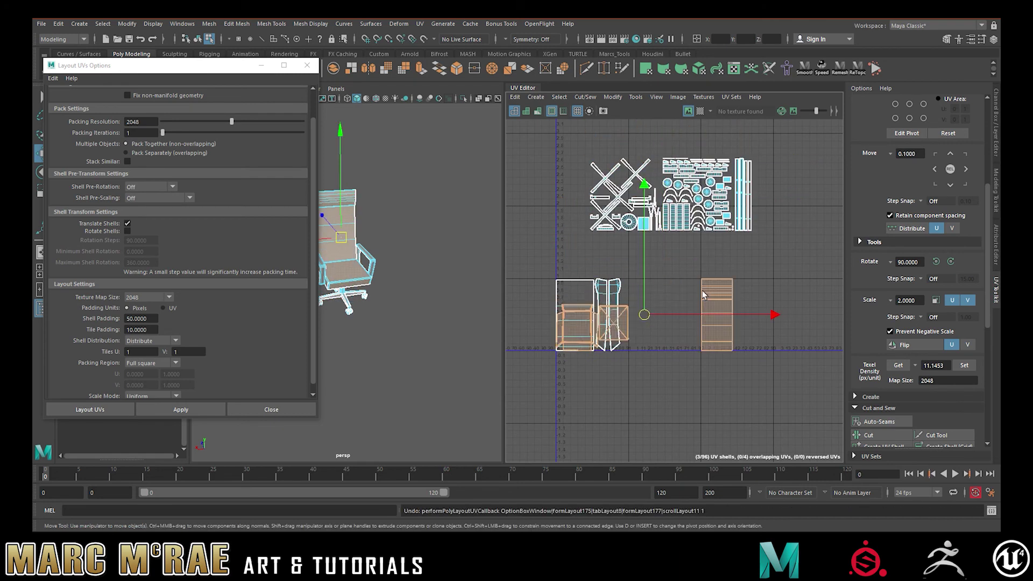
key(ctrl+z)
key(ctrl+z)
key(ctrl+z)
key(ctrl+z)
key(ctrl+z)
key(ctrl+z)
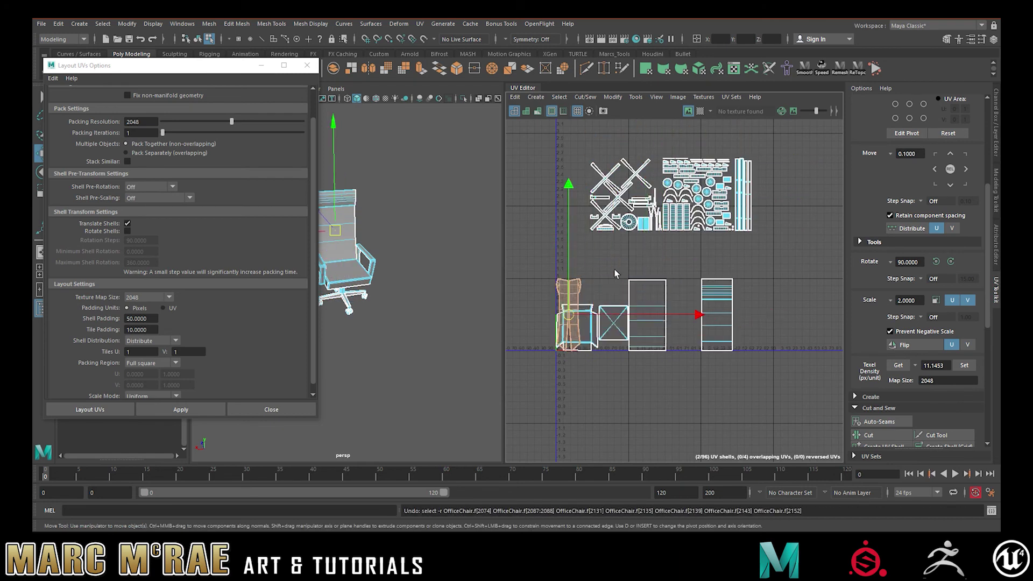
key(ctrl+z)
key(ctrl+z)
key(ctrl+z)
key(ctrl+z)
key(ctrl+z)
key(ctrl+z)
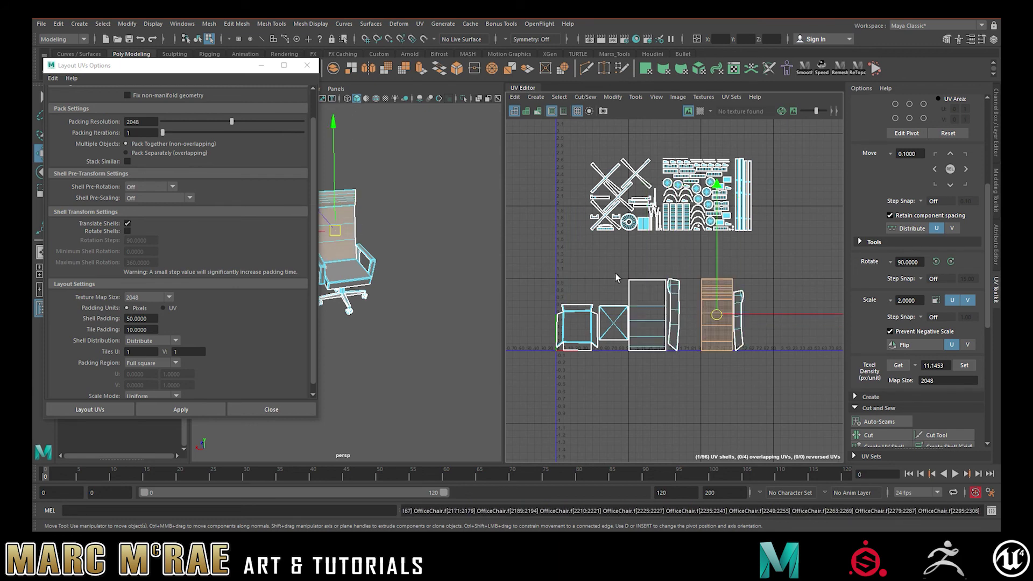
key(ctrl+z)
key(ctrl+z)
key(ctrl+z)
key(ctrl+z)
key(ctrl+z)
key(ctrl+z)
key(ctrl+z)
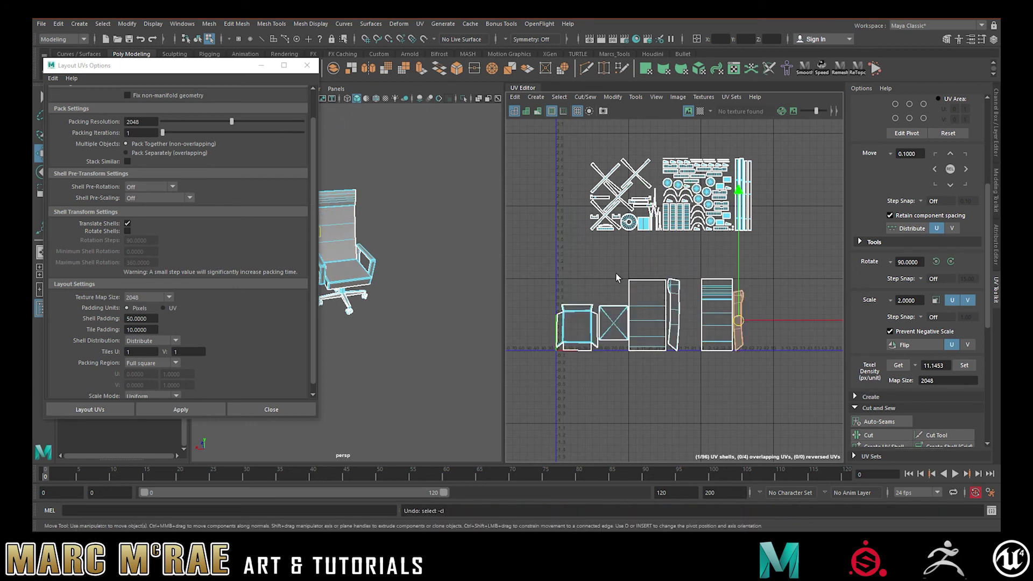
key(ctrl+z)
key(ctrl+z)
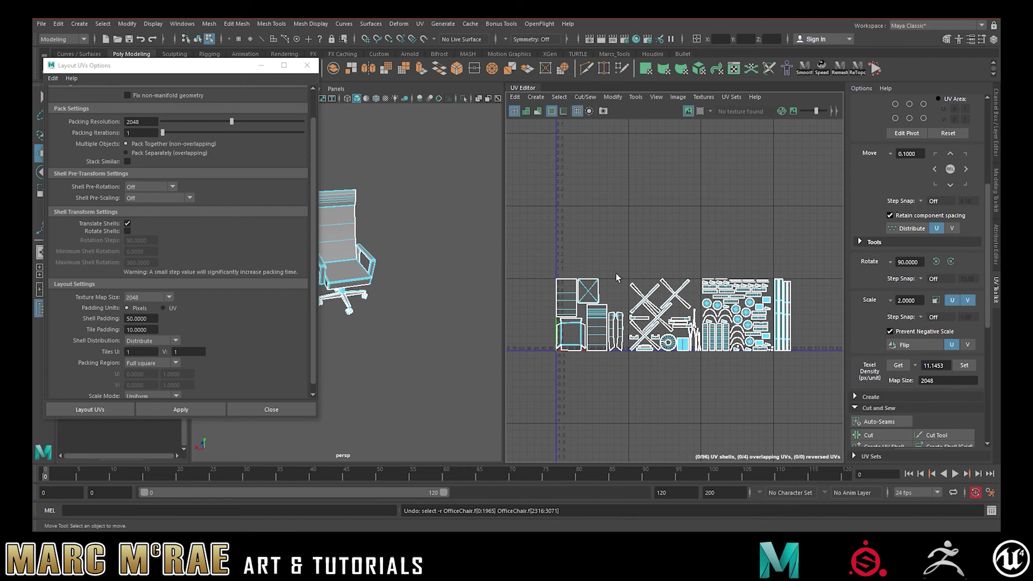
Select the first tile's seat and back shells, close the layout options and assign them the green ID color with Speed workflow.
click(616, 366)
drag(540, 257, 624, 393)
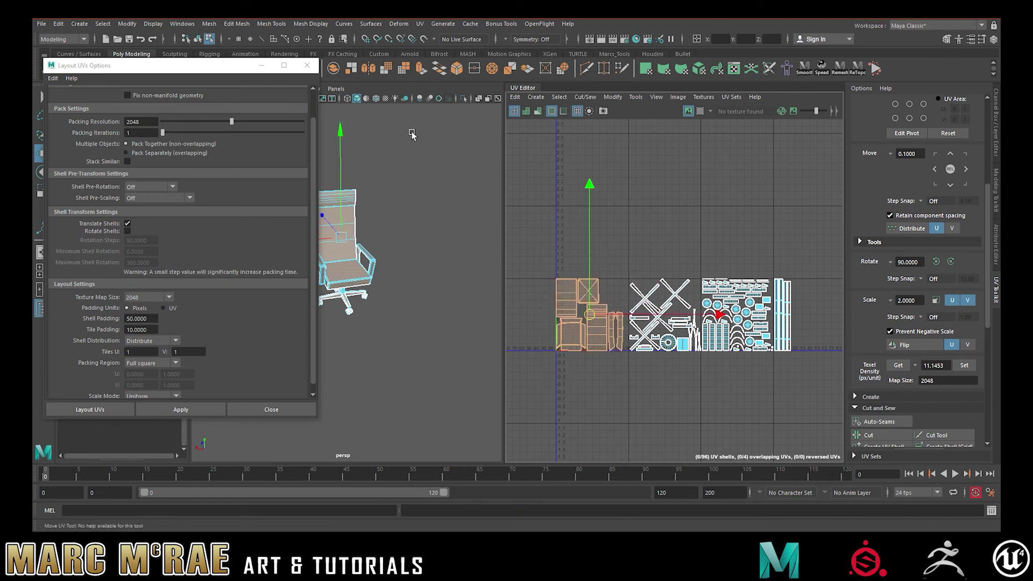
click(306, 65)
click(814, 70)
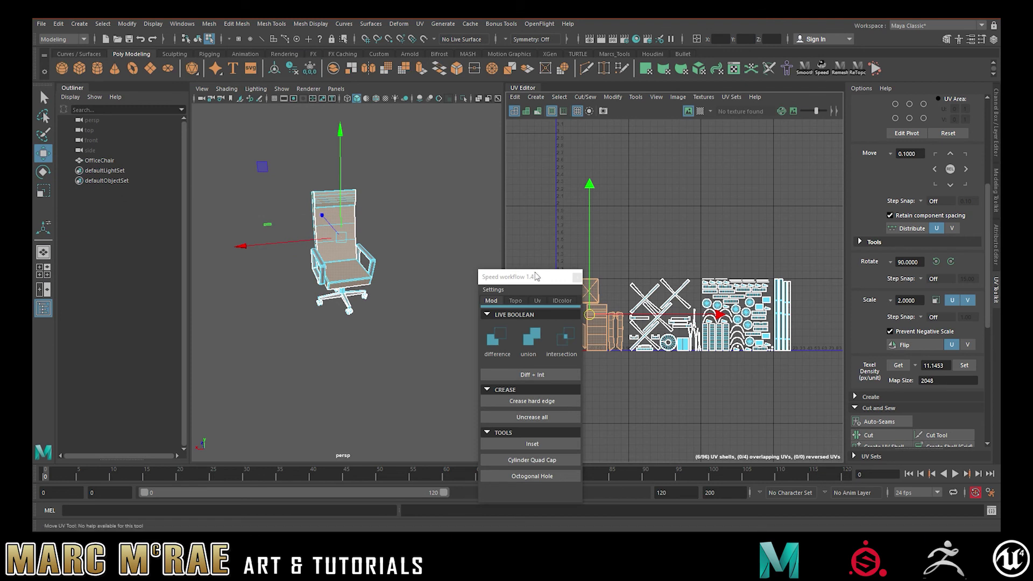
click(562, 300)
click(489, 337)
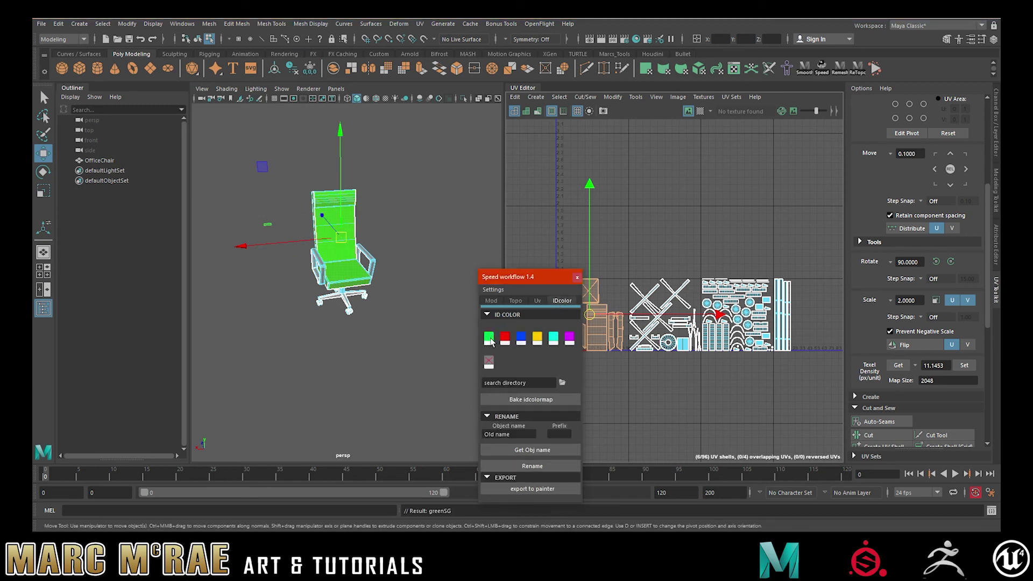
Select the UV shells in the second tile and assign them the red ID color.
drag(628, 266, 699, 369)
click(504, 337)
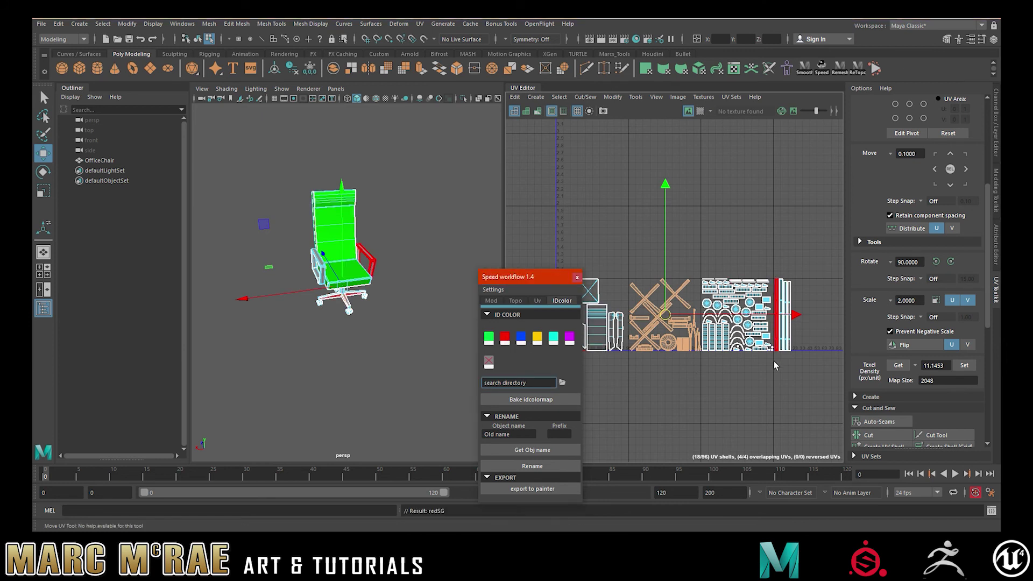
Assign the blue ID color to the third tile's UV shells and the yellow ID color to the fourth tile's shells.
drag(699, 266, 771, 368)
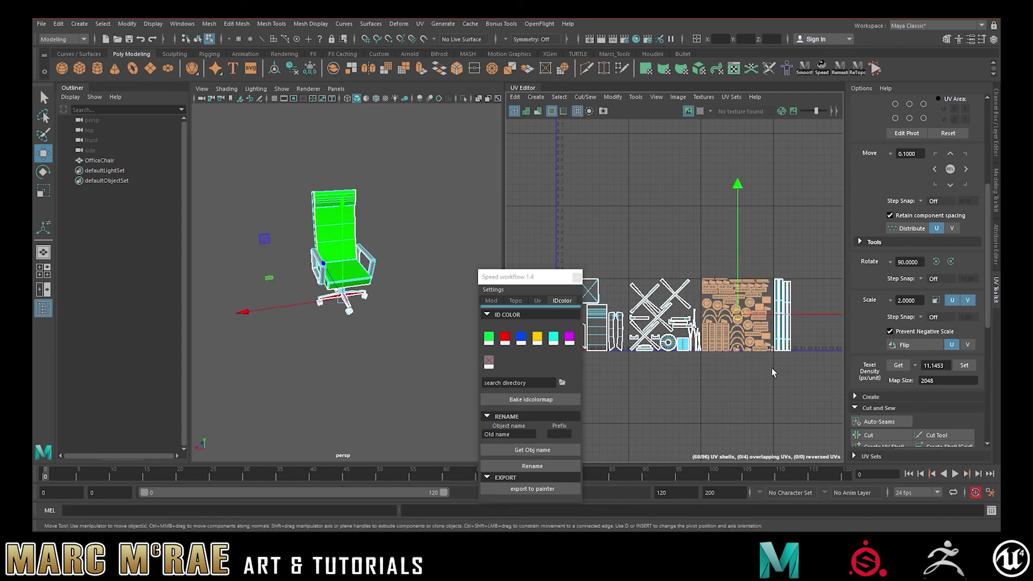
click(521, 339)
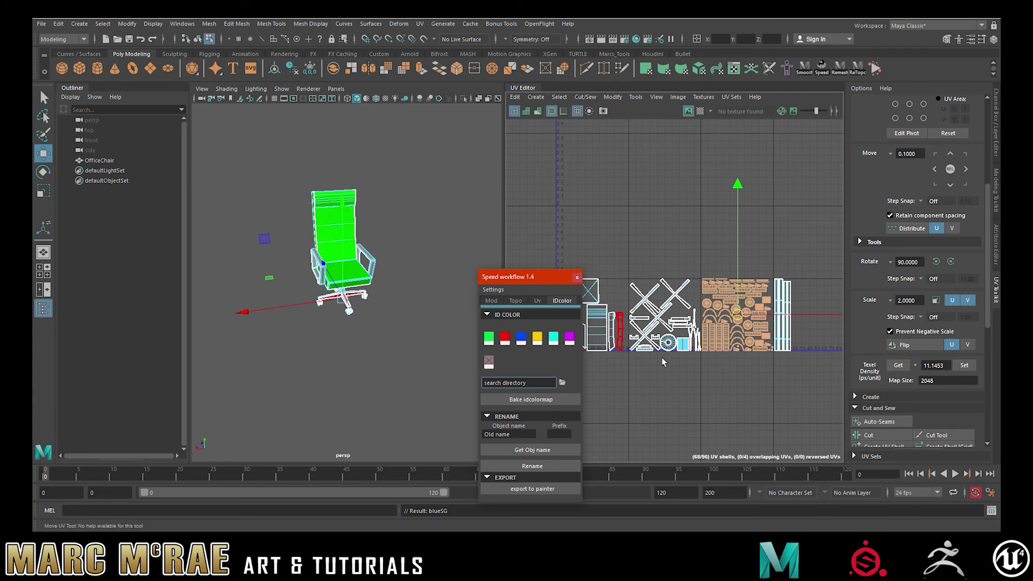
drag(801, 373, 775, 275)
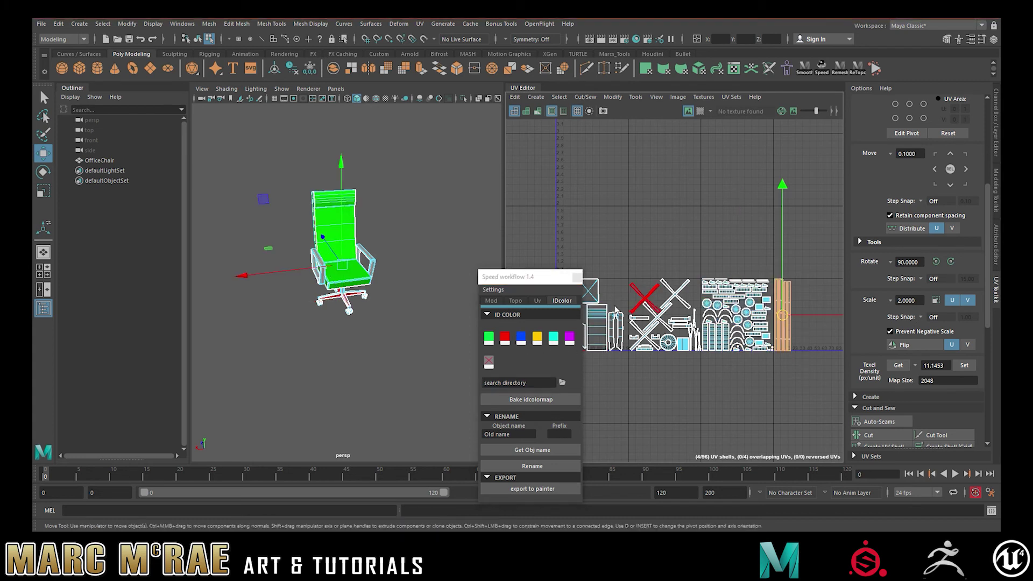
click(537, 337)
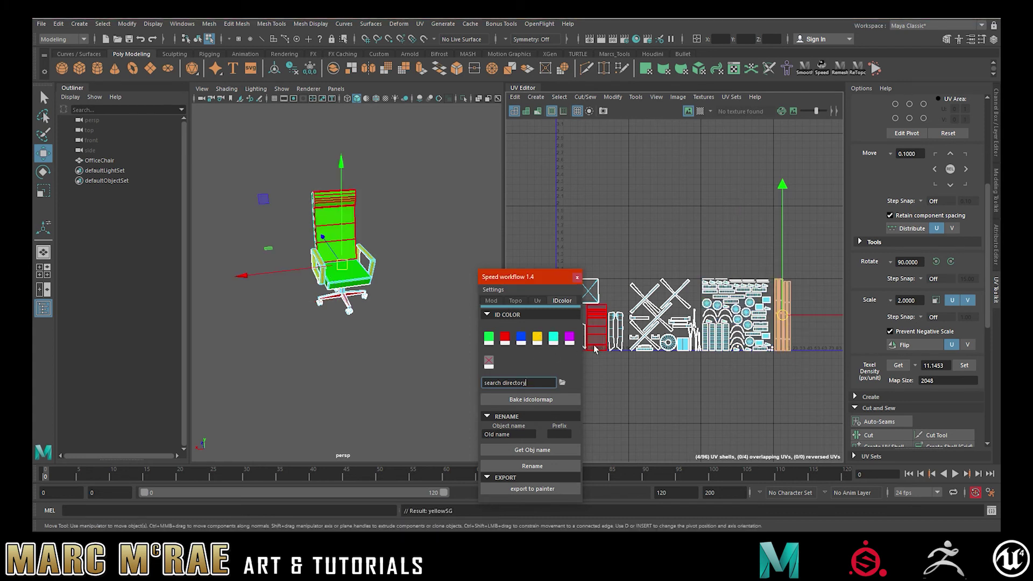
Inspect the ID colors on the chair in the viewport and close the Speed workflow window.
click(410, 317)
alt+drag(371, 347, 346, 325)
alt+right_drag(346, 325, 483, 330)
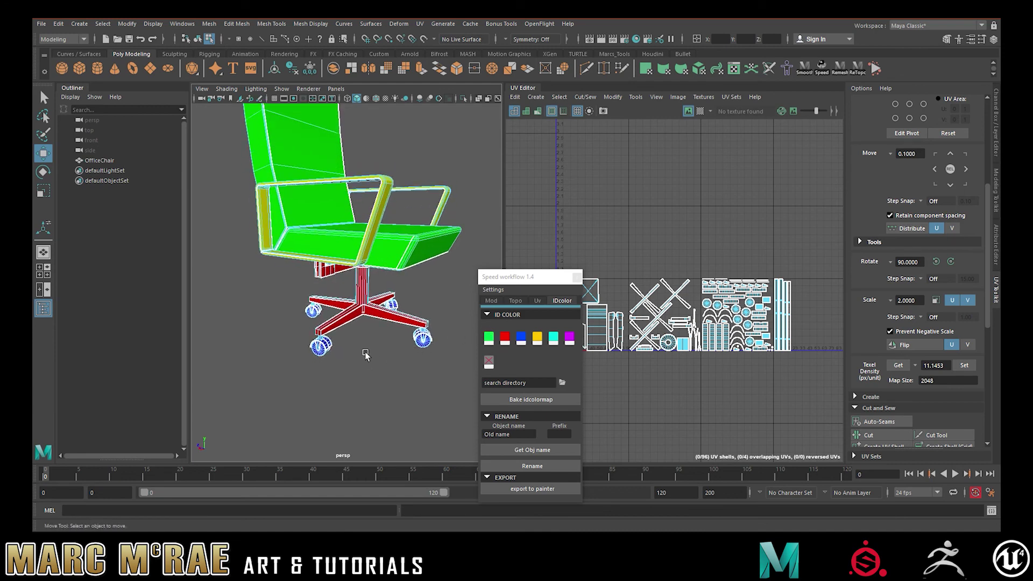
alt+drag(366, 352, 403, 288)
alt+middle_drag(403, 288, 361, 295)
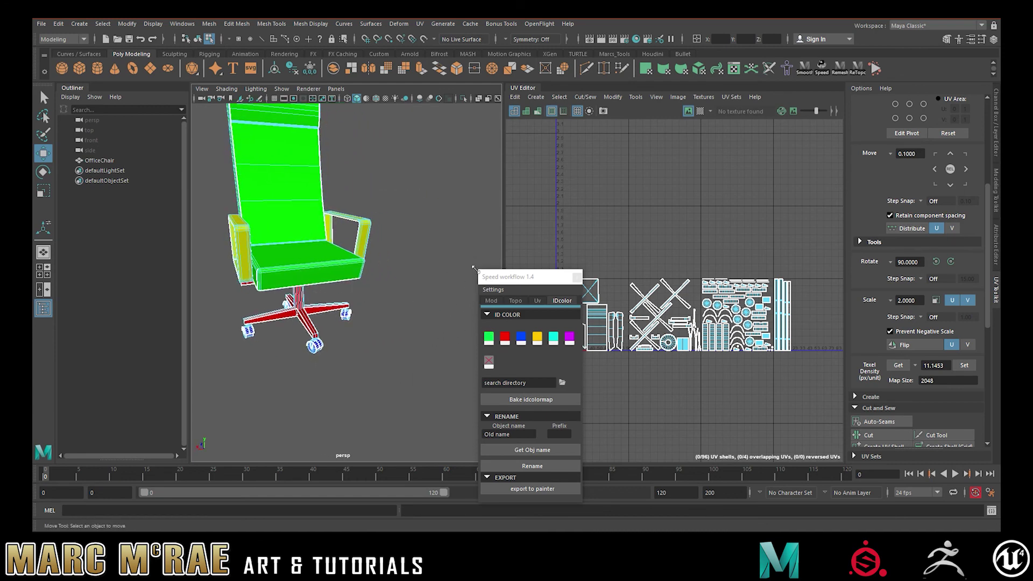
drag(521, 278, 480, 202)
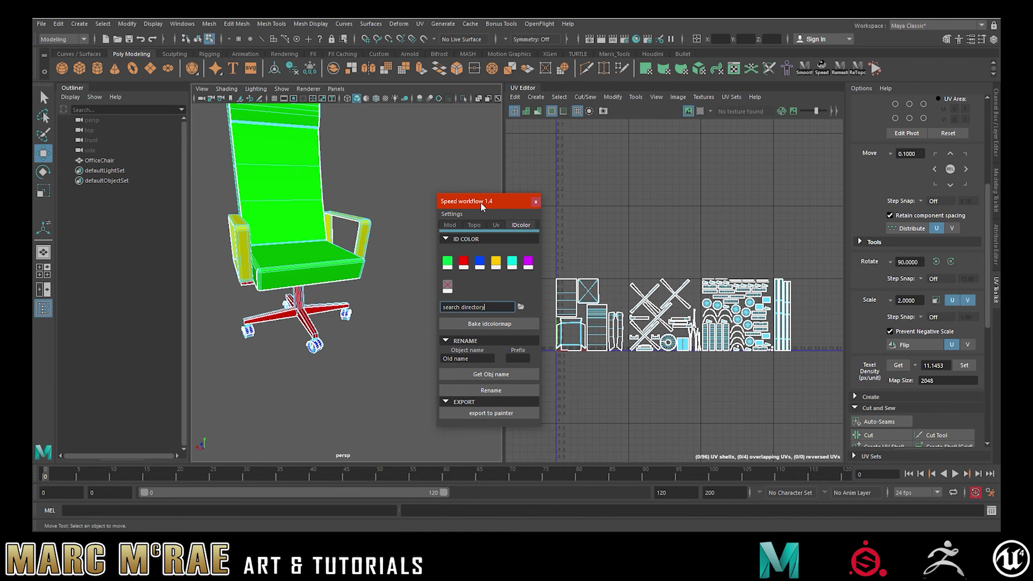
click(494, 225)
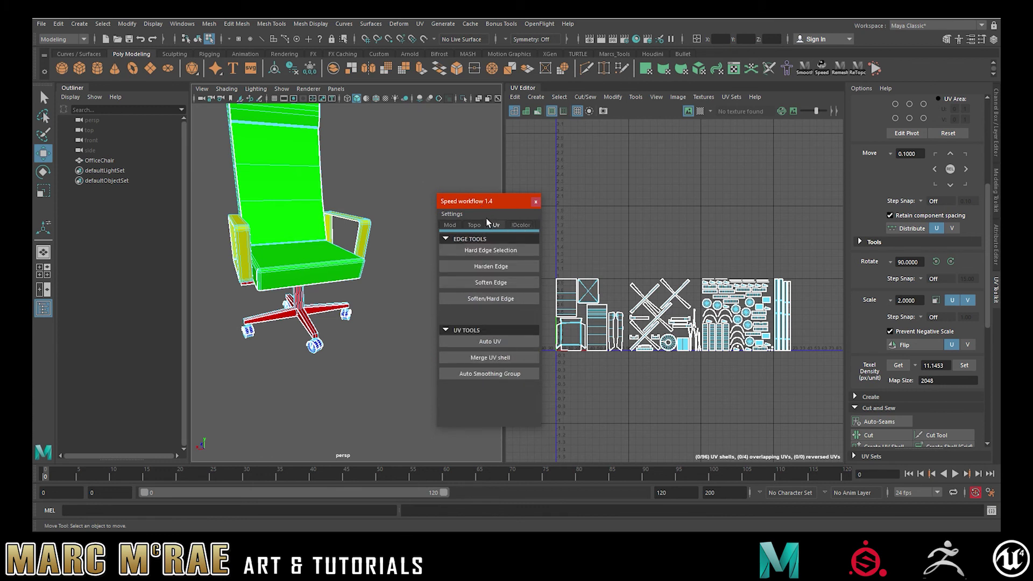
click(535, 202)
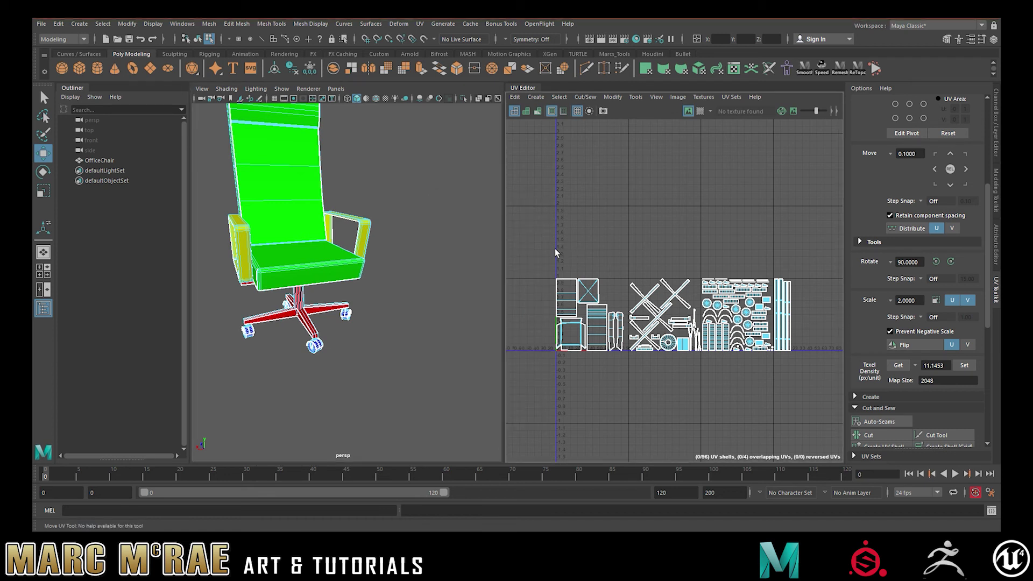
Try to lay out all the chair's UV shells with Distribute across 4 U tiles and 1 V tile.
drag(556, 251, 806, 374)
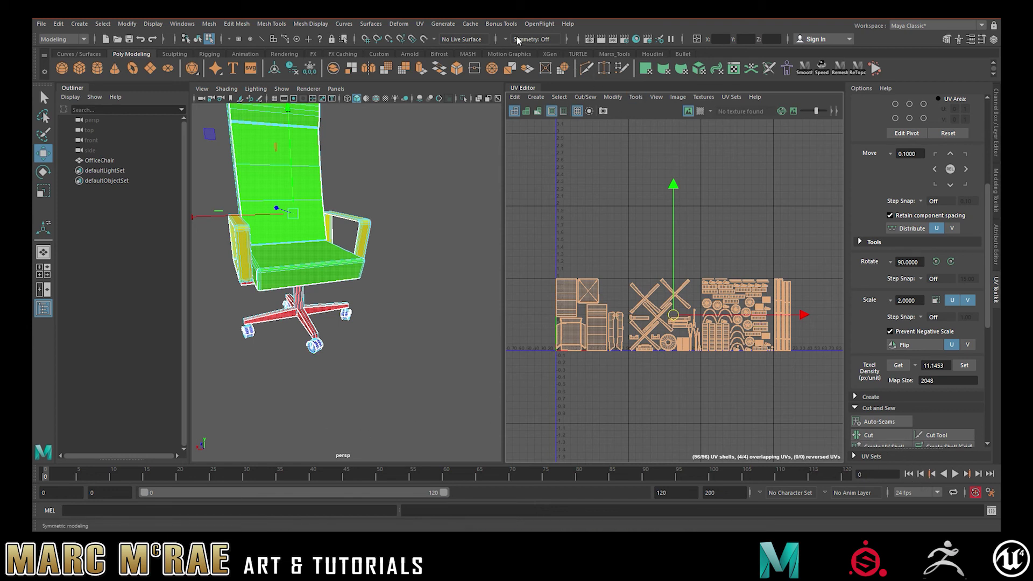
click(612, 98)
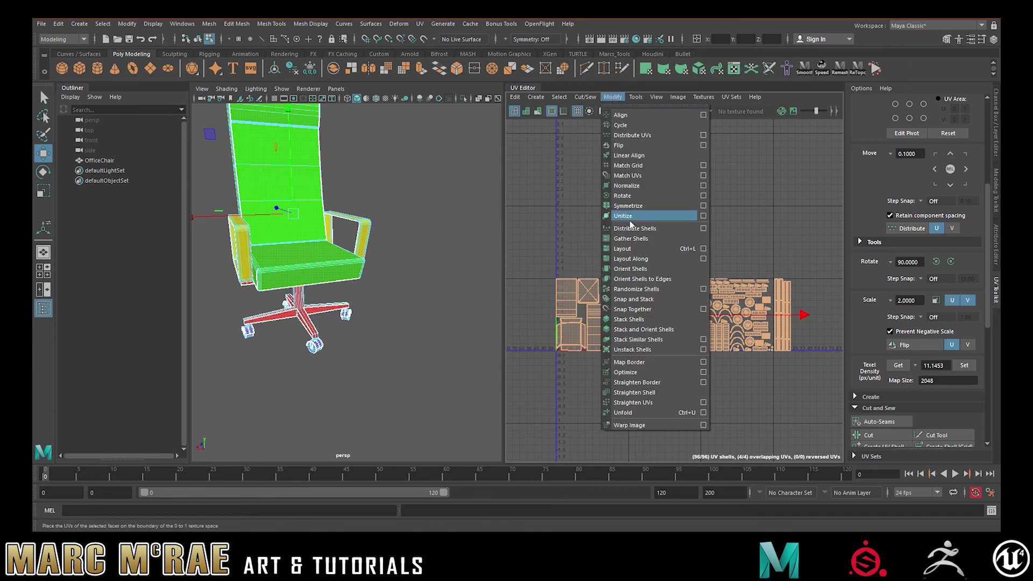
click(703, 249)
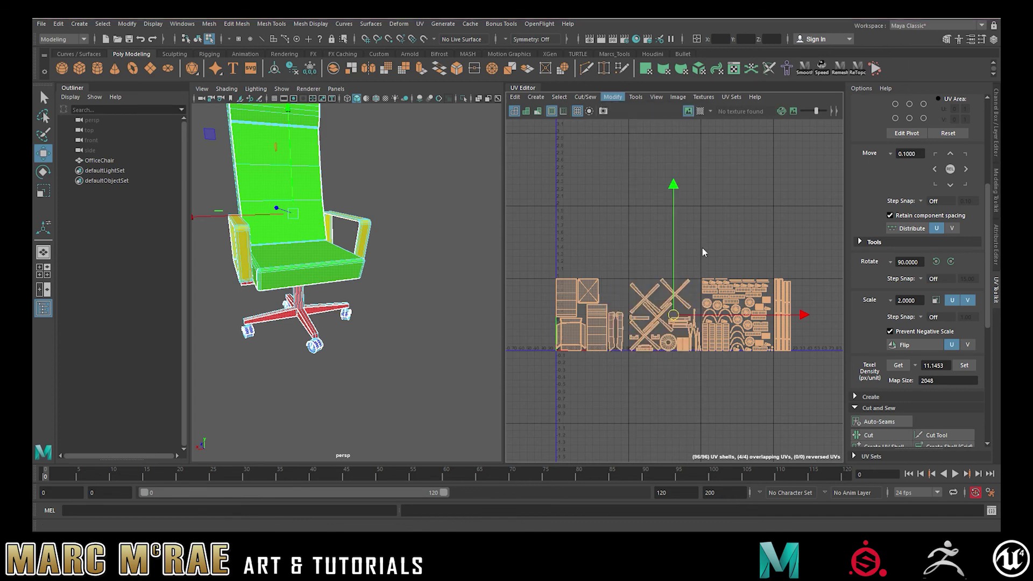
click(145, 382)
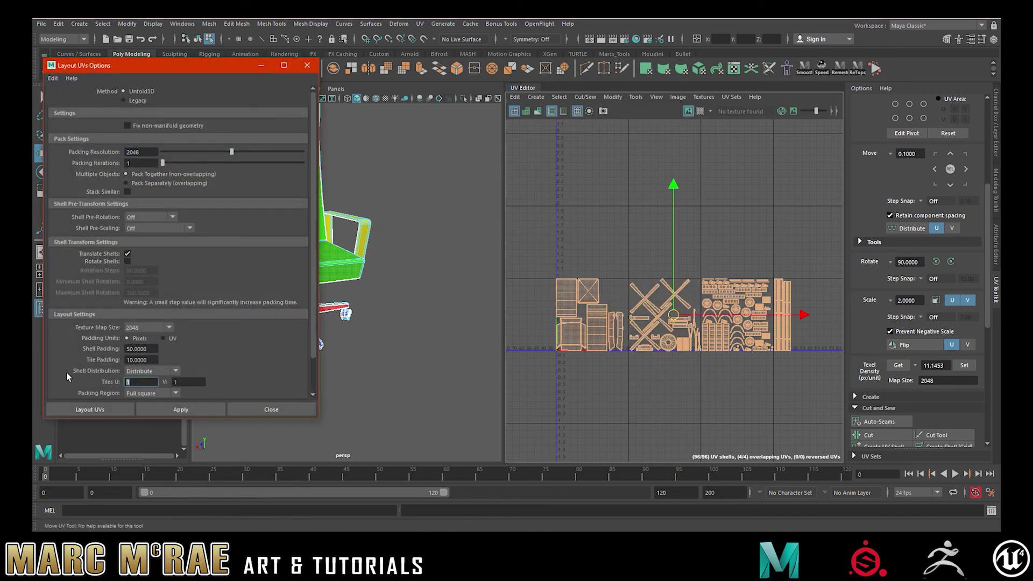
text(46)
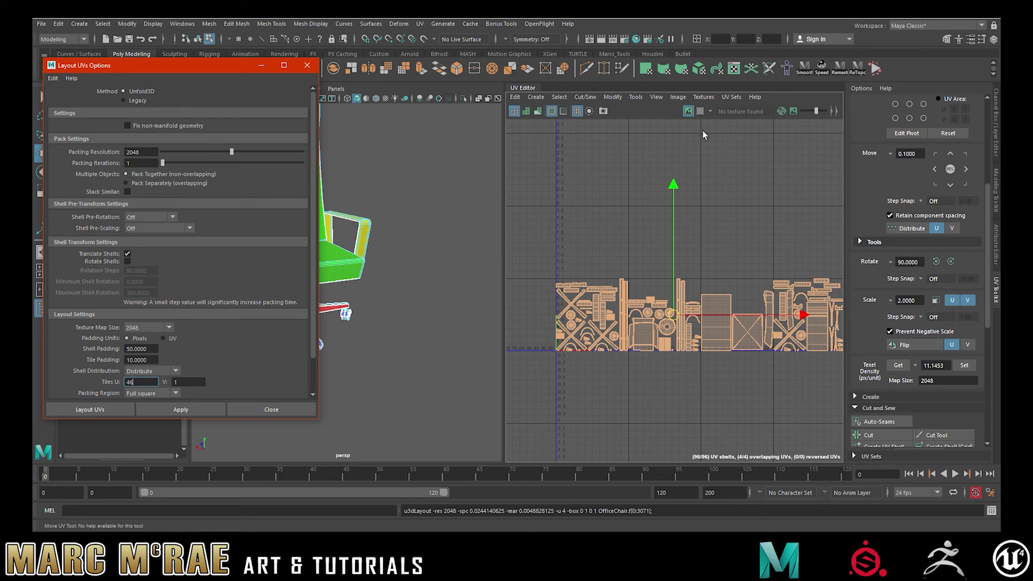
Toggle the checker map on and off, undo the distributed layout and close the layout options.
click(697, 112)
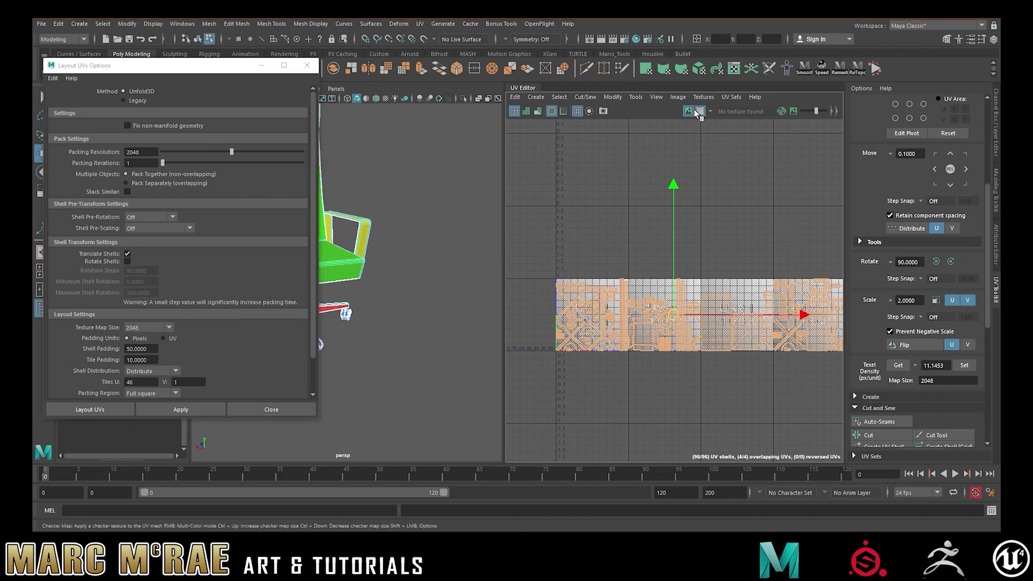
click(697, 112)
alt+middle_drag(597, 217, 554, 203)
scroll(711, 219, down, 1)
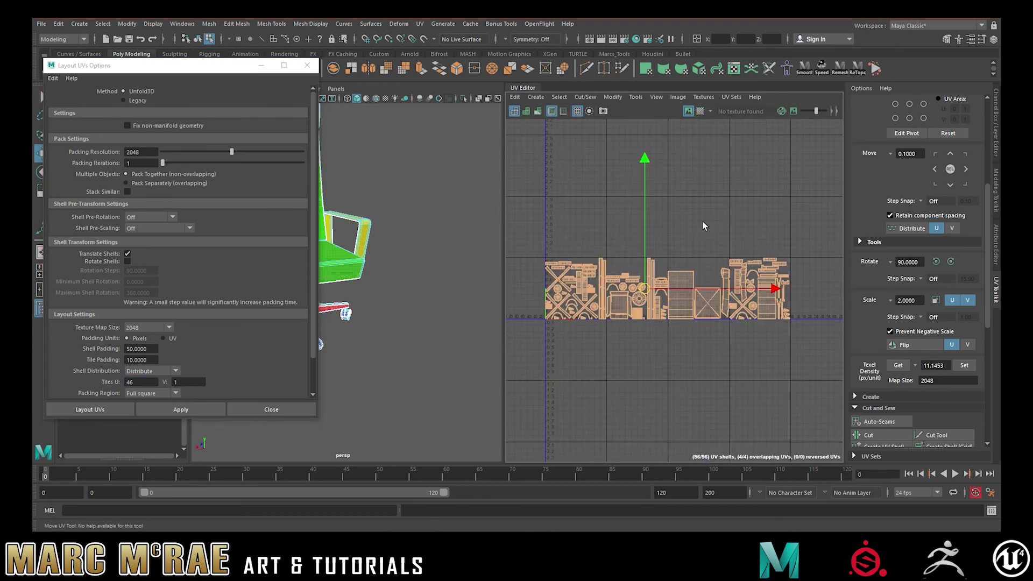
key(ctrl+z)
click(693, 218)
alt+middle_drag(620, 248, 768, 269)
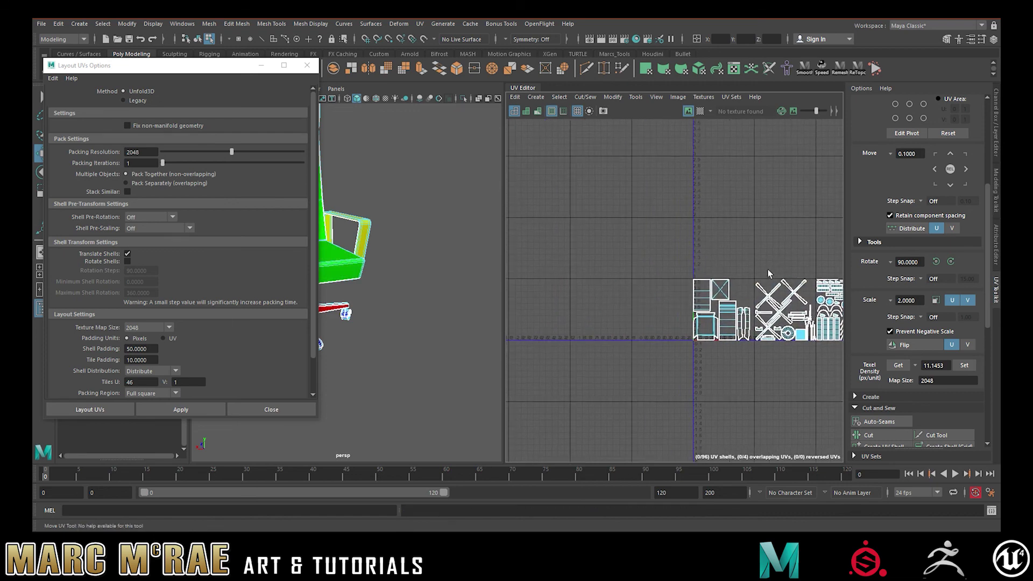
click(306, 65)
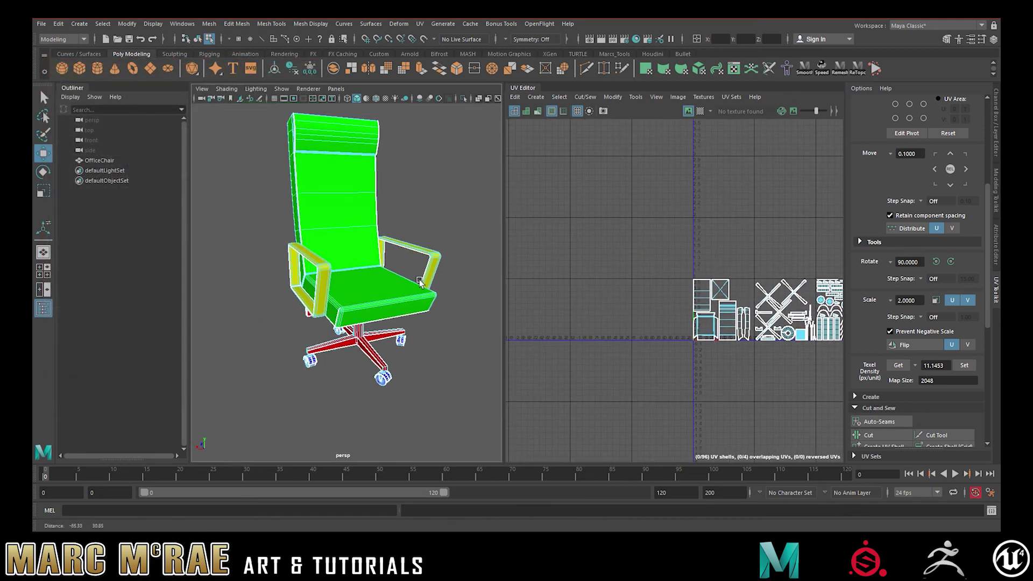
Examine the chair's seat, armrests, base and casters in the viewport against their UV tiles.
alt+drag(420, 282, 305, 298)
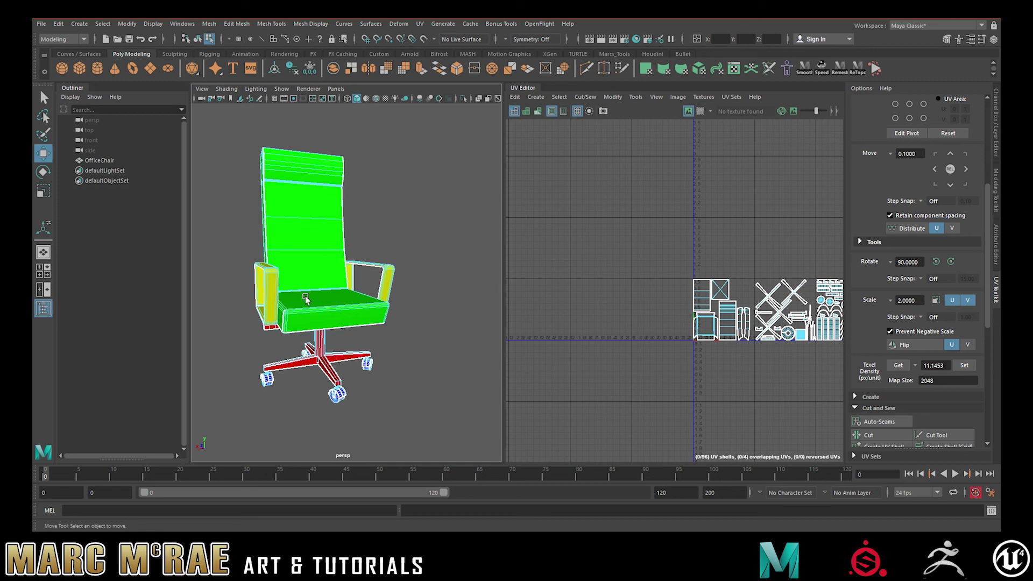
alt+right_drag(270, 397, 312, 376)
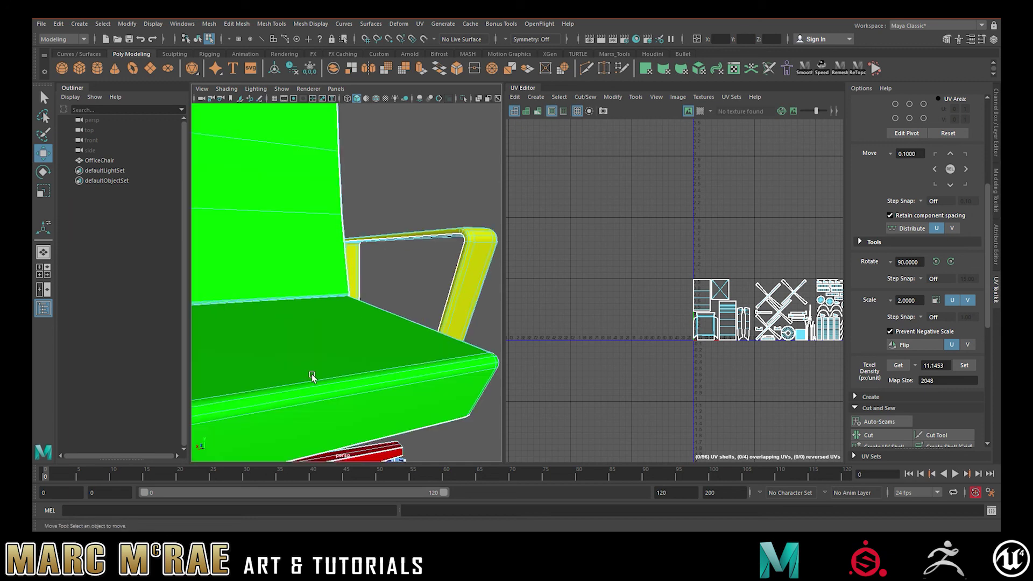
alt+middle_drag(312, 376, 350, 193)
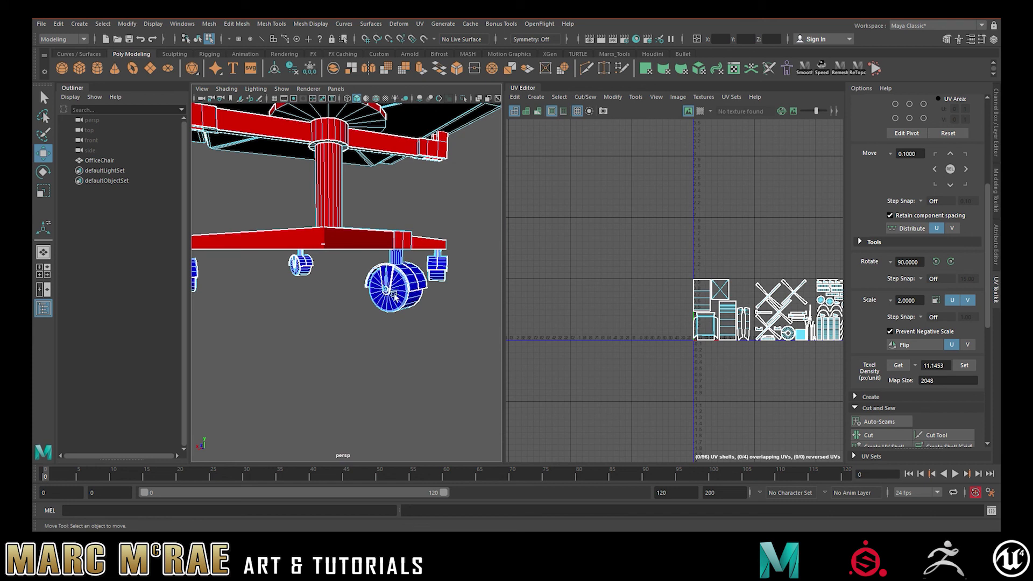
scroll(404, 291, down, 3)
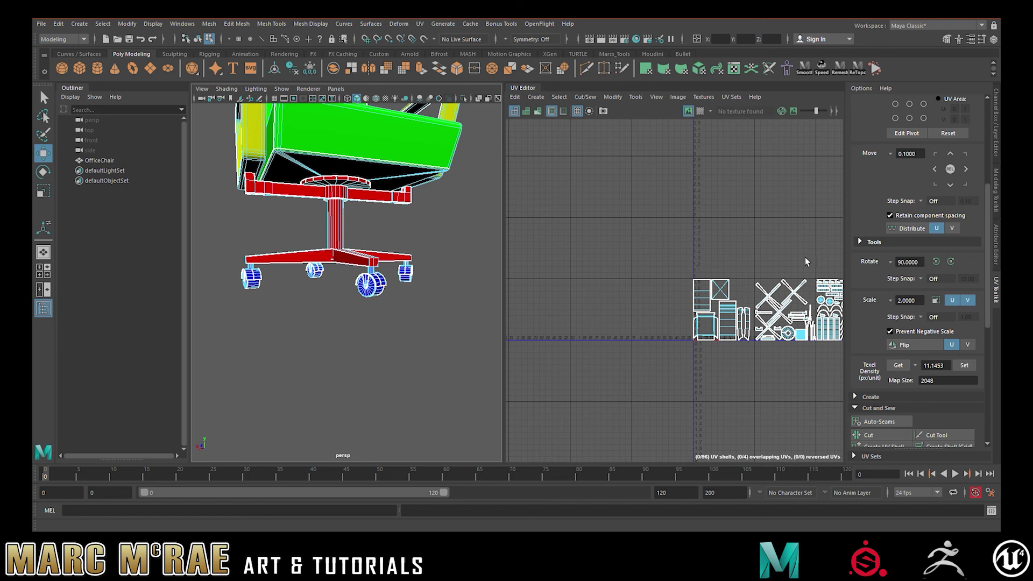
scroll(805, 259, down, 2)
alt+middle_drag(800, 260, 683, 240)
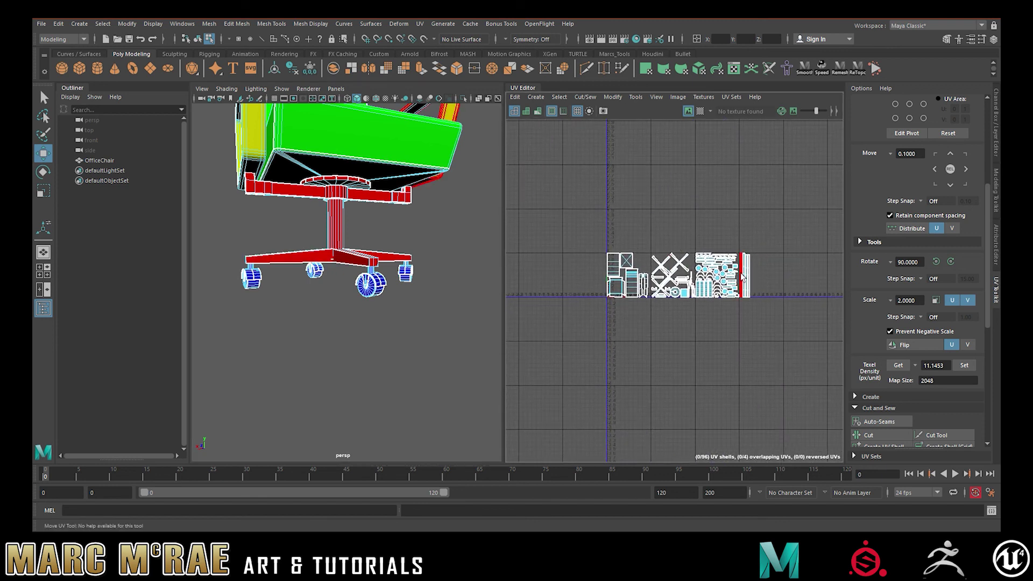
alt+drag(437, 212, 413, 267)
alt+right_drag(390, 231, 441, 246)
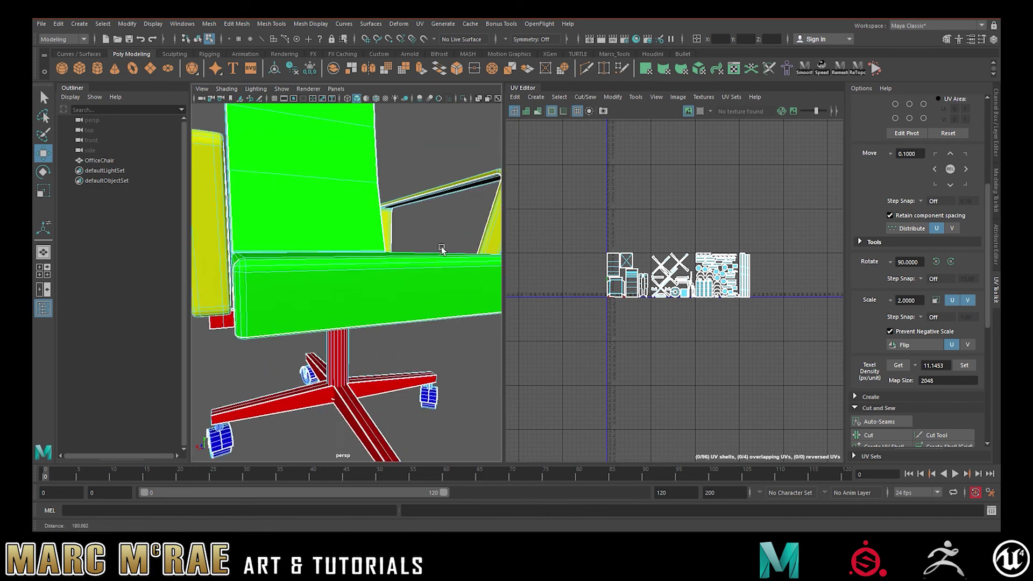
scroll(441, 246, down, 3)
mouse_move(419, 243)
alt+mouse_down()
mouse_move(375, 241)
mouse_move(406, 250)
alt+mouse_up()
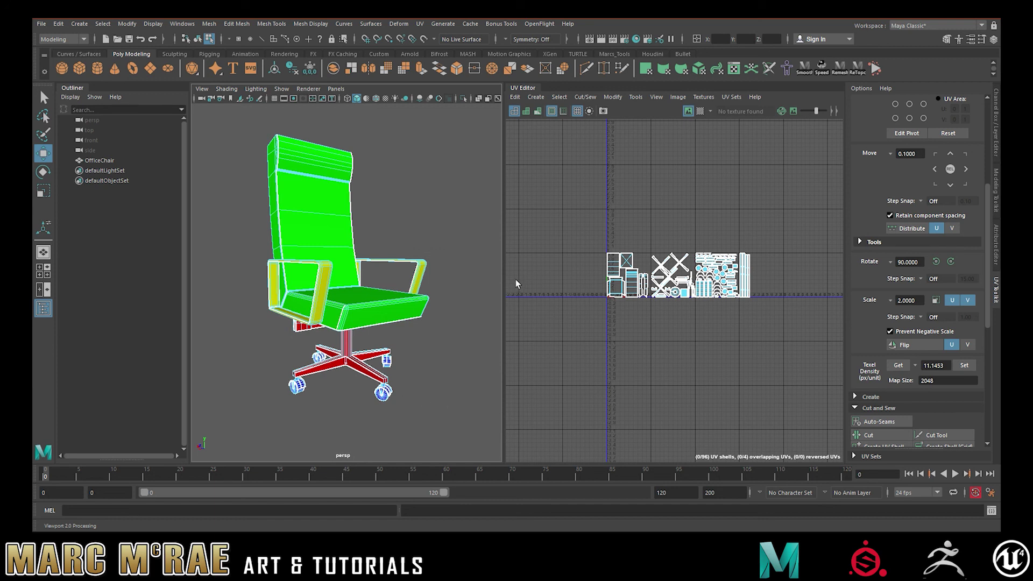
Select all the UV shells to review the row of packed tiles, and clear the selection.
drag(593, 242, 756, 312)
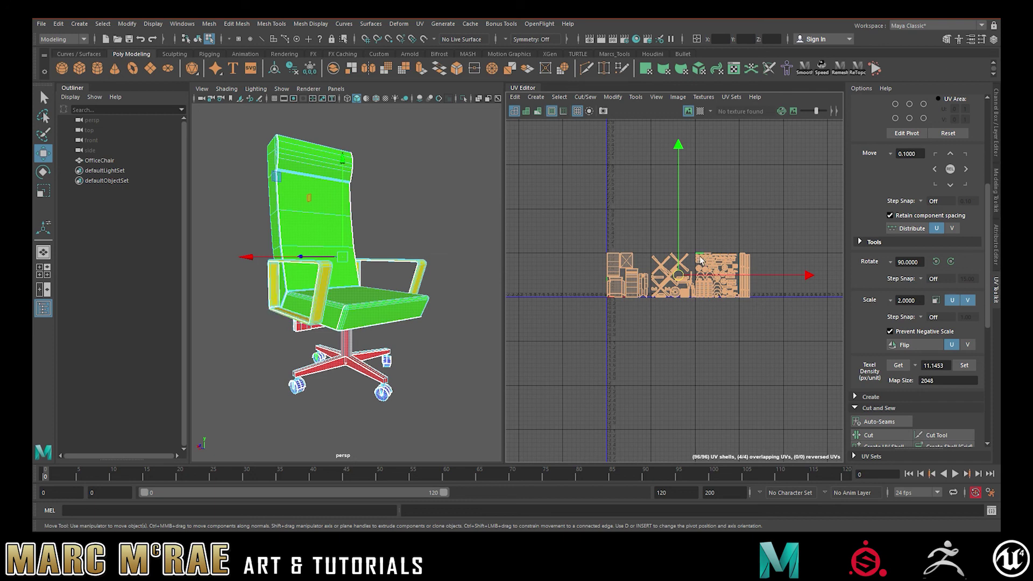
scroll(674, 243, up, 4)
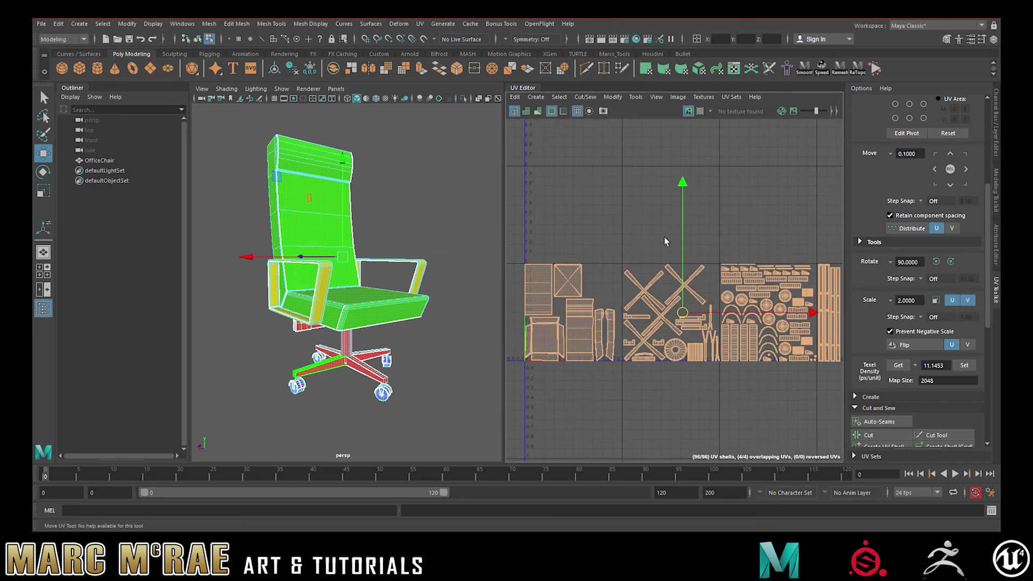
scroll(664, 237, down, 1)
mouse_move(657, 233)
alt+middle_down()
mouse_move(639, 225)
mouse_move(653, 247)
alt+middle_up()
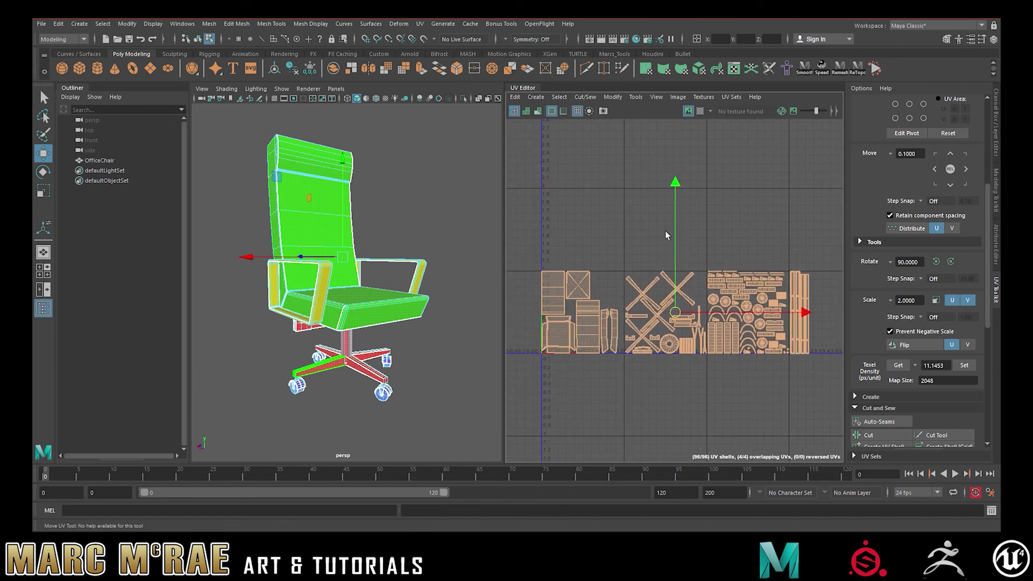
click(657, 231)
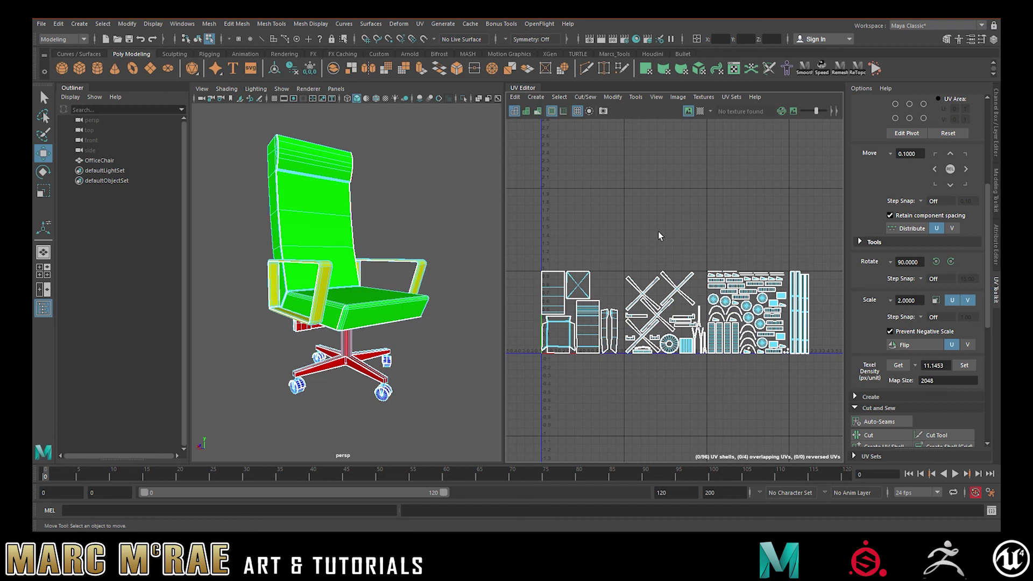